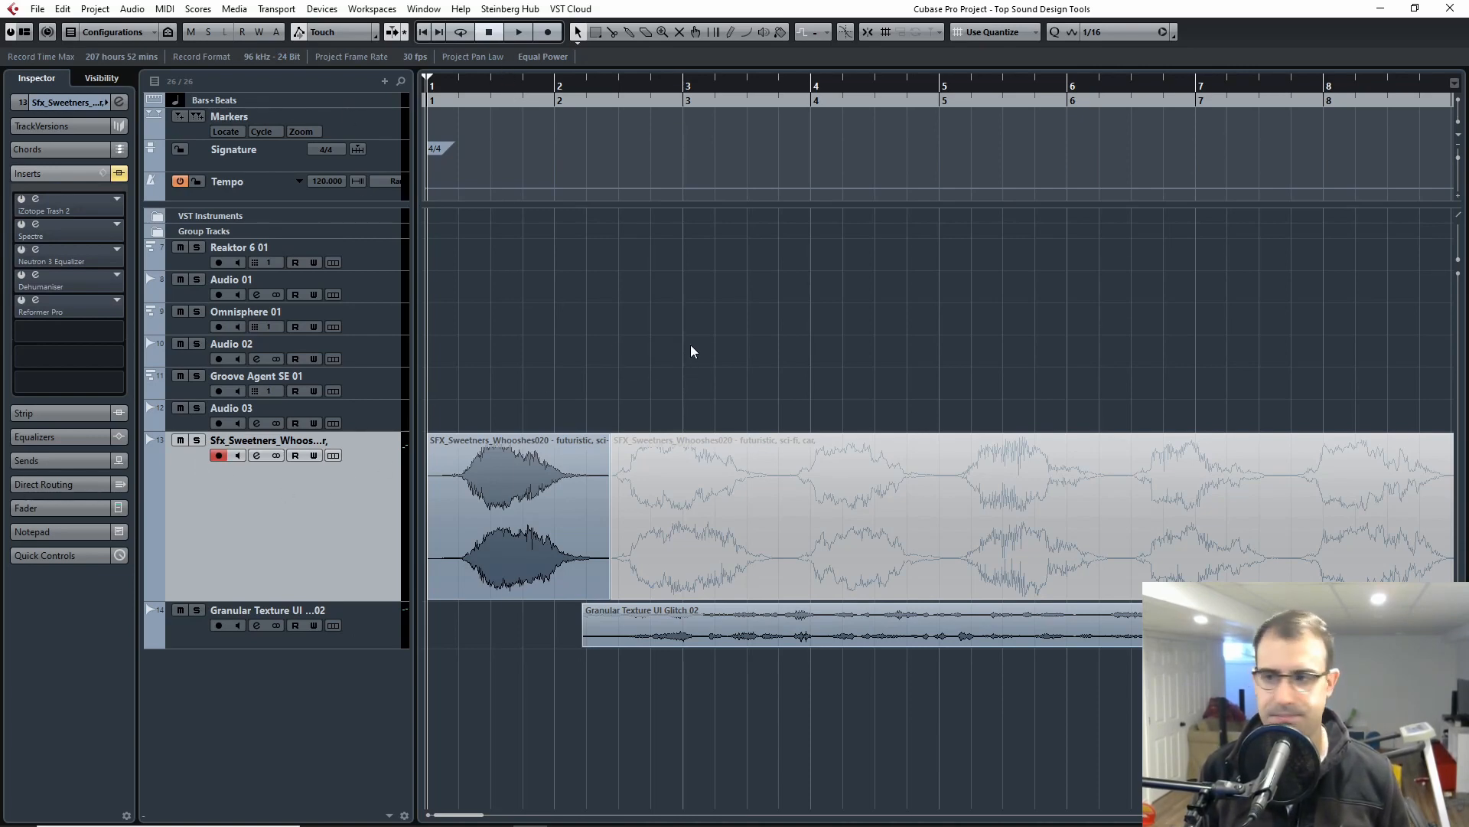
- Audition the opening whoosh and shift the Granular Texture UI Glitch 02 clip slightly later on its track
key("space")
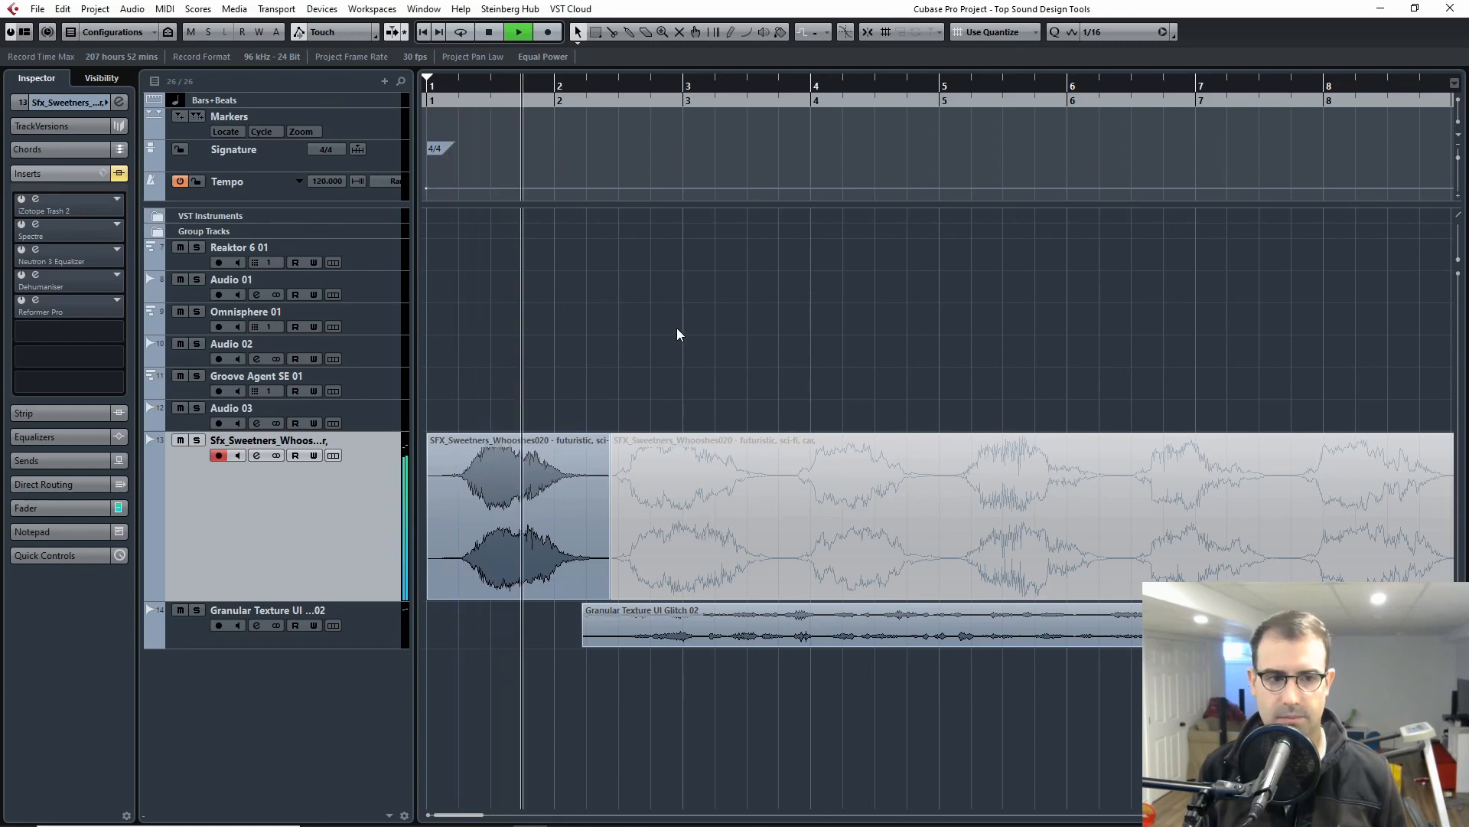
key("space")
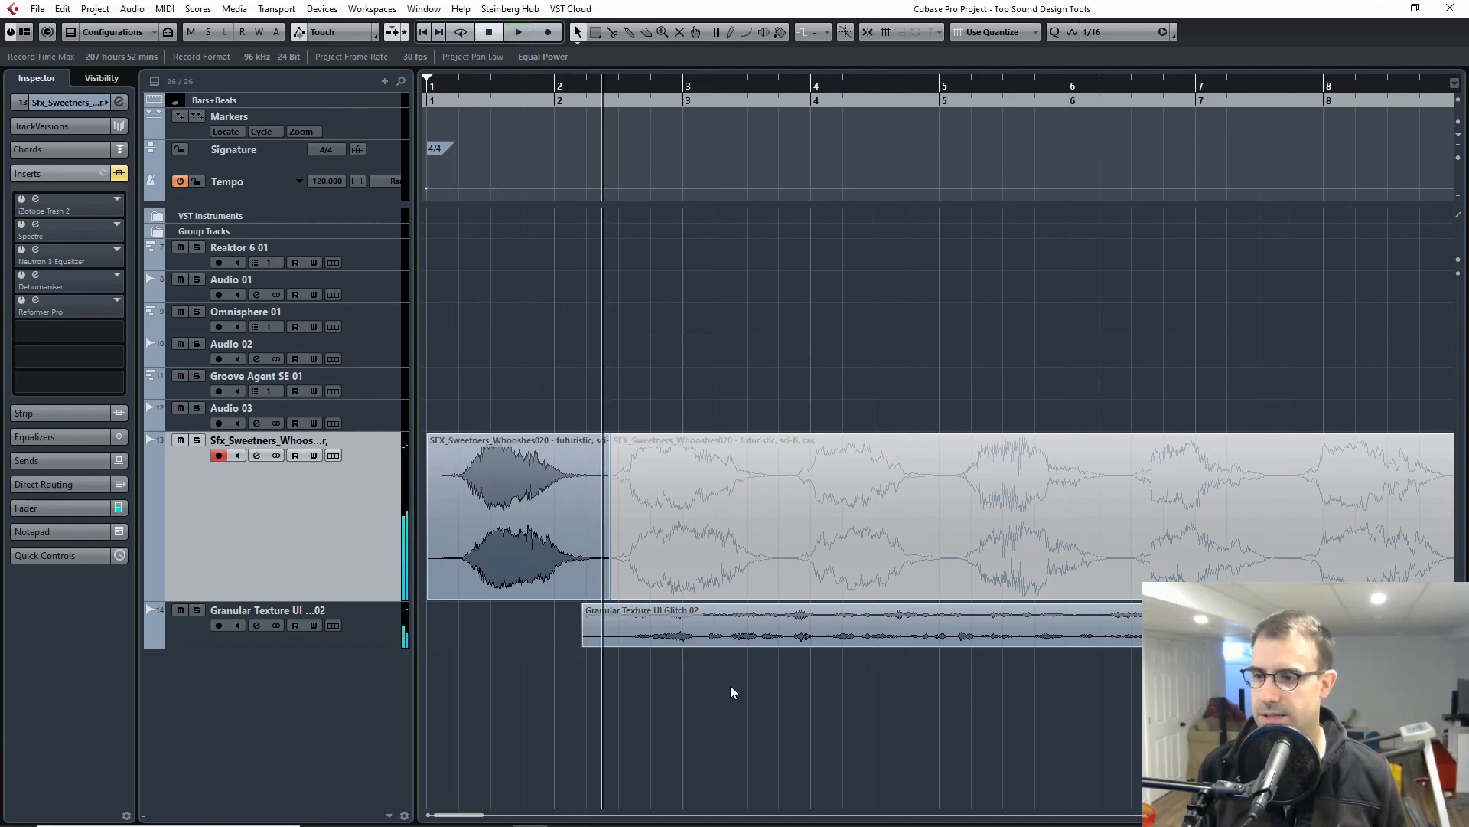
left_click_drag(666, 622, 716, 620)
left_click_drag(503, 98, 270, 179)
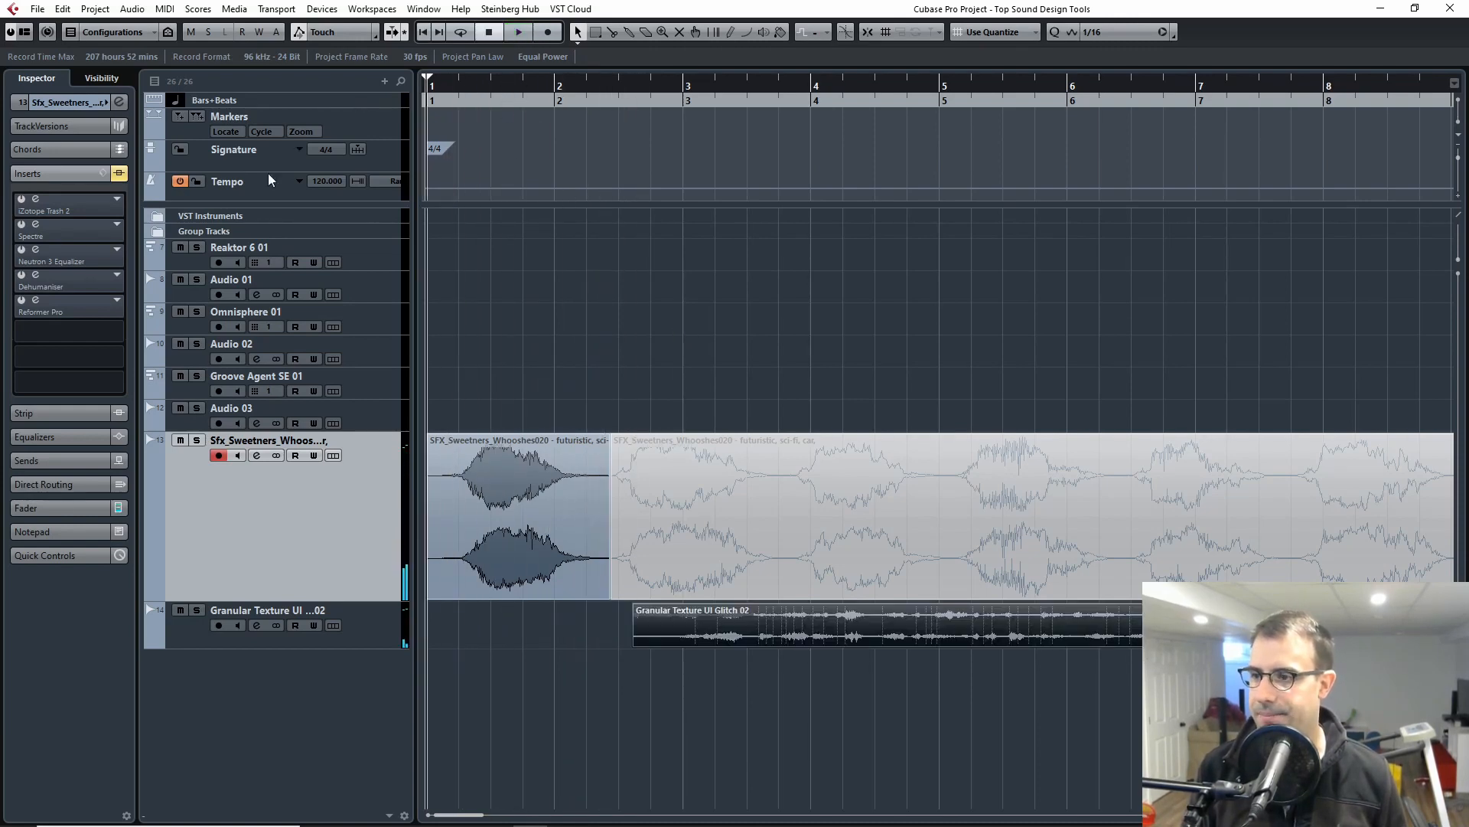
- Audition the unprocessed first whoosh from about beat 1.2 with the timeline zoomed in horizontally
left_click(568, 362)
key("h")
key("h")
key("h")
key("h")
key("h")
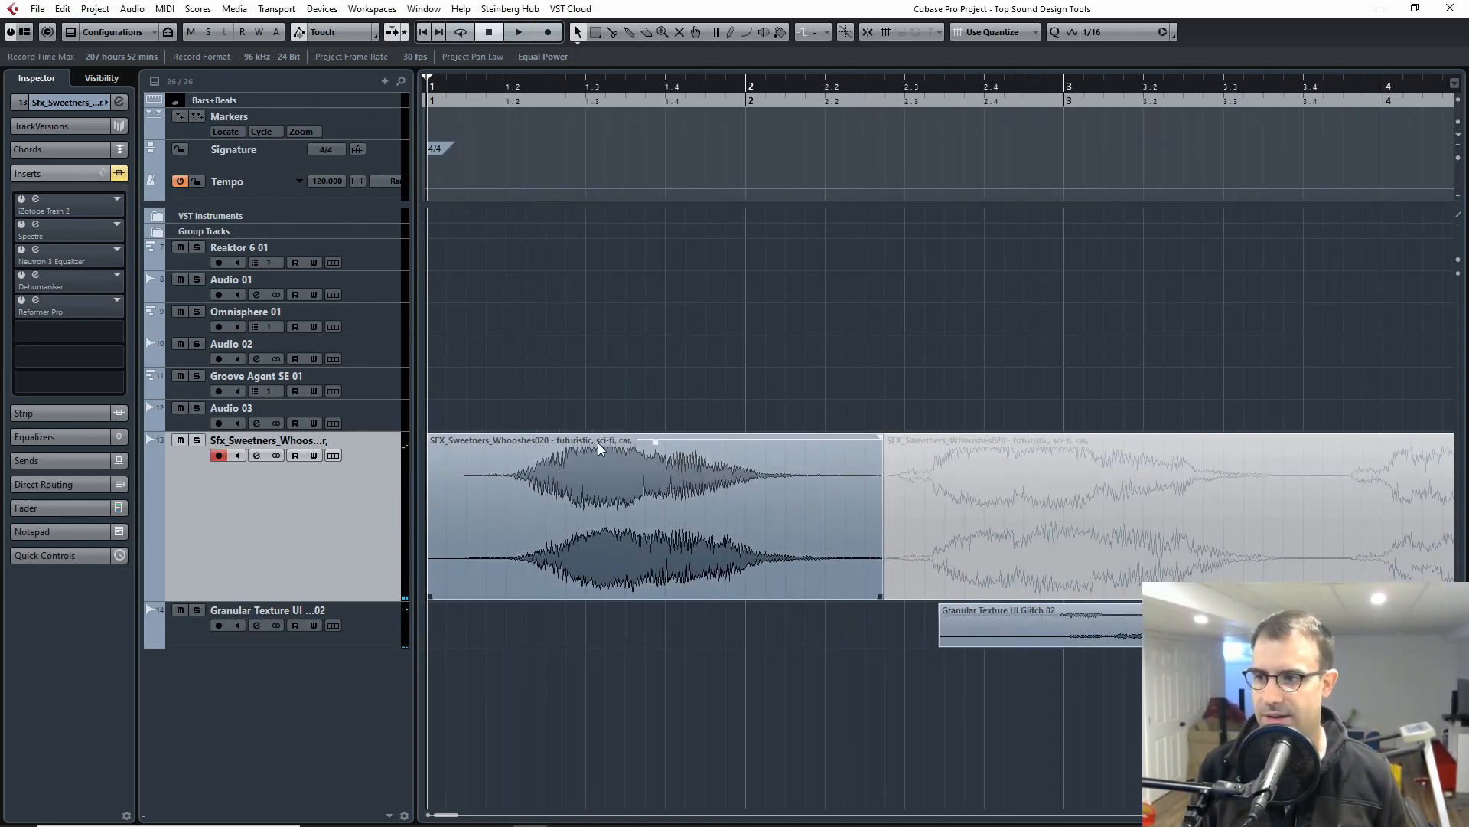
left_click(519, 91)
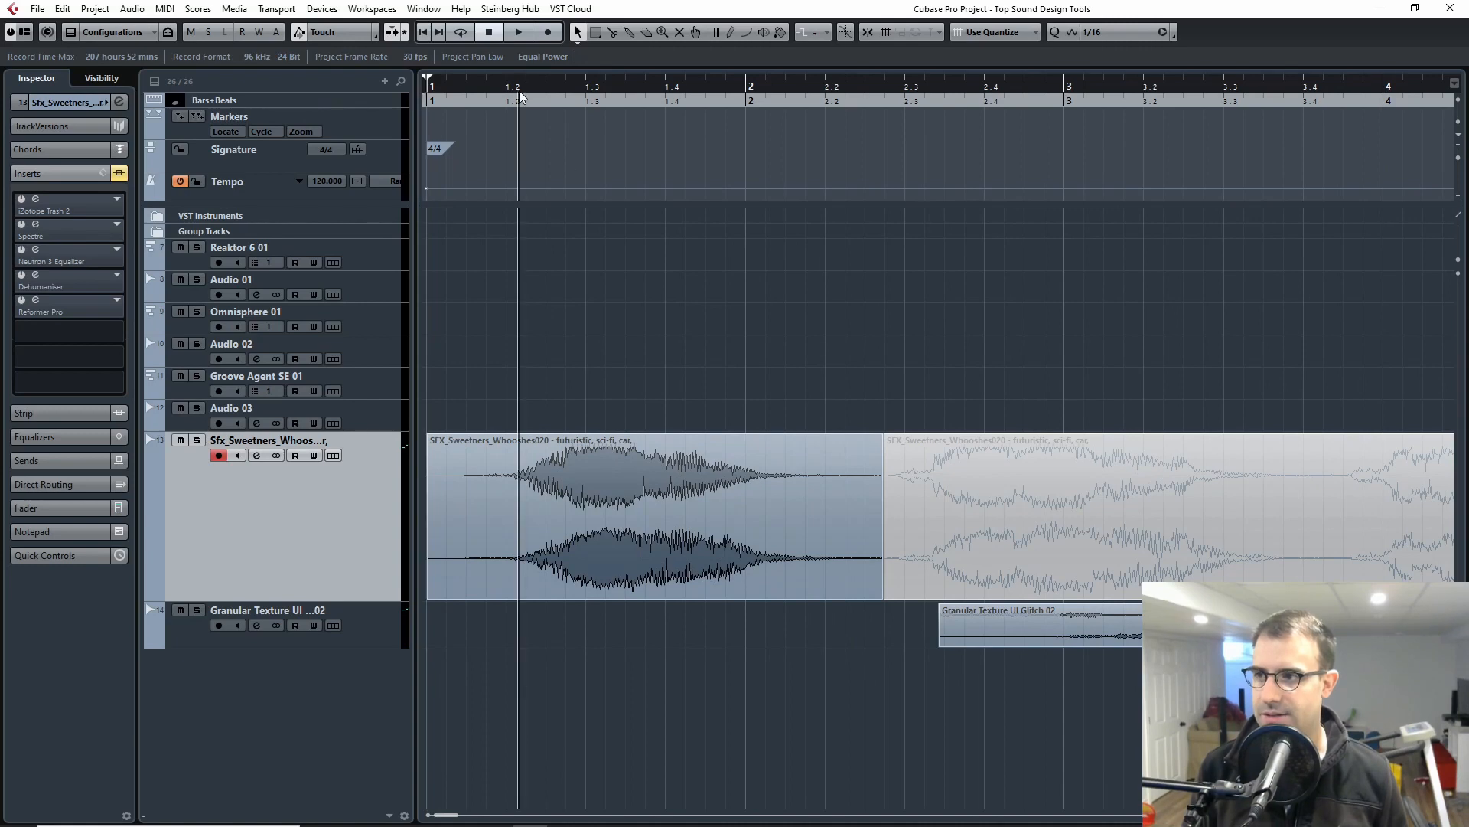
key("space")
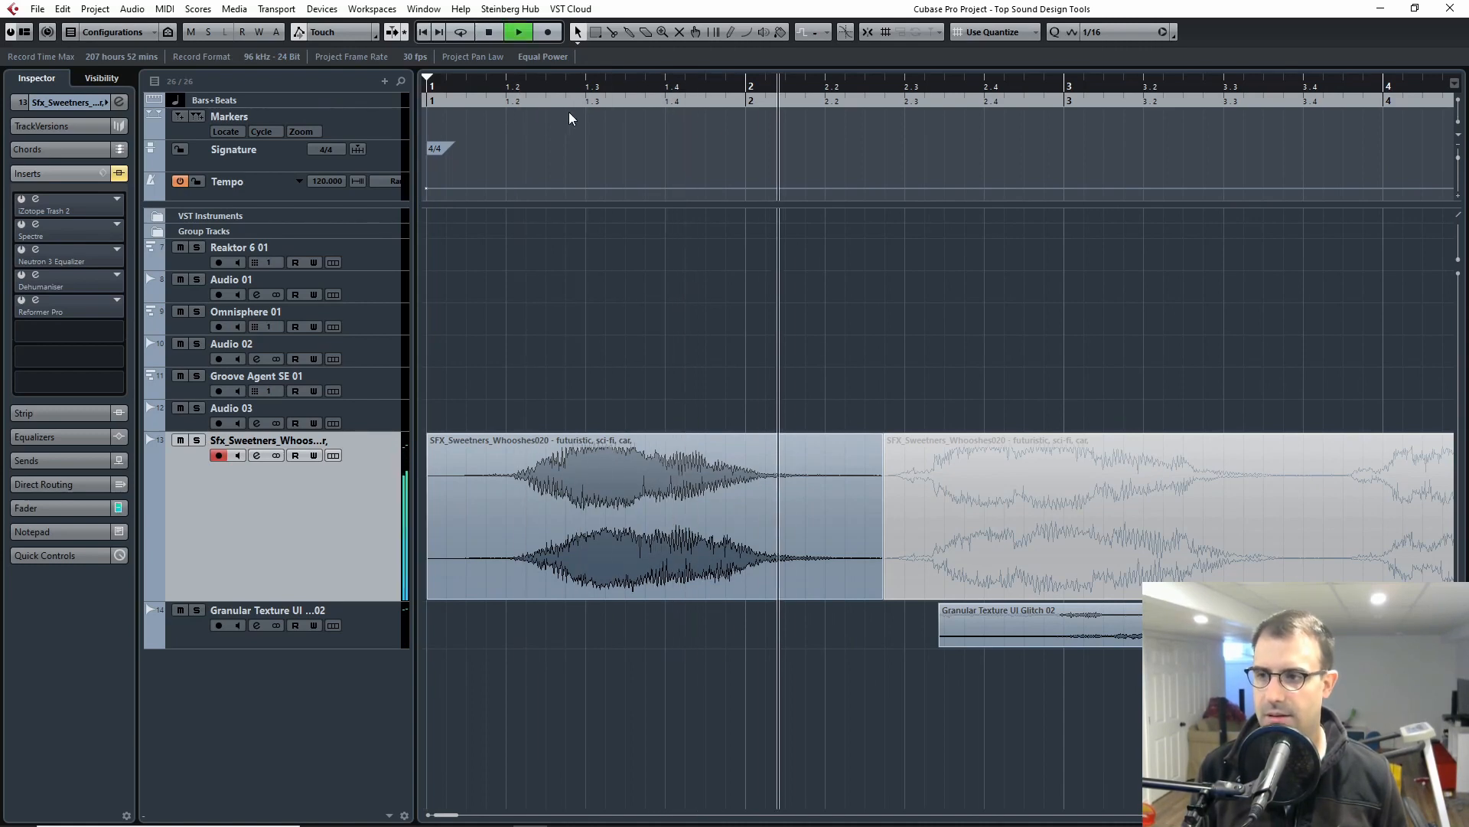
key("space")
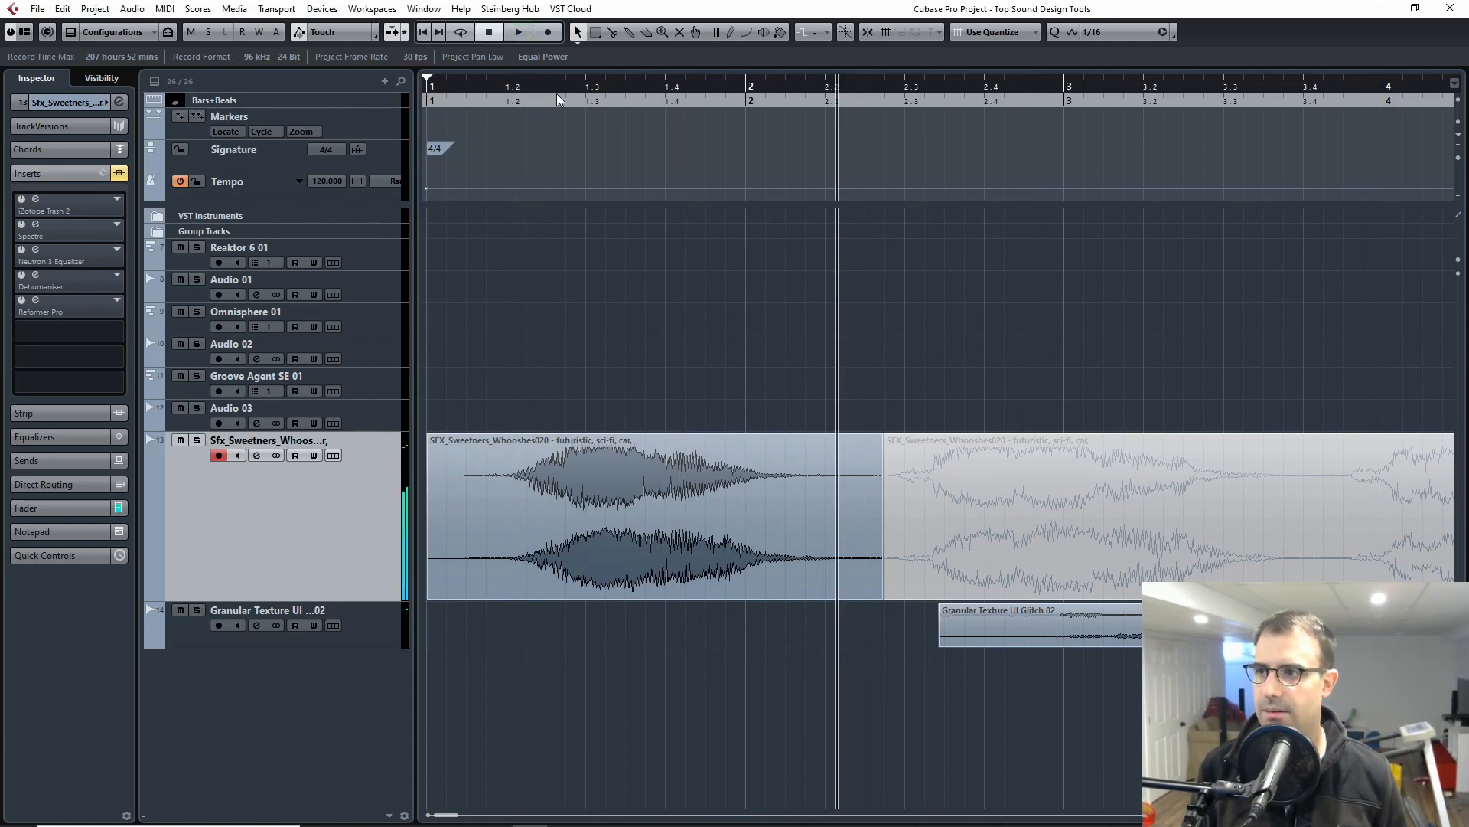
- Activate the iZotope Trash 2 insert on the whoosh track and open its editor clear of the track list
left_click(33, 207)
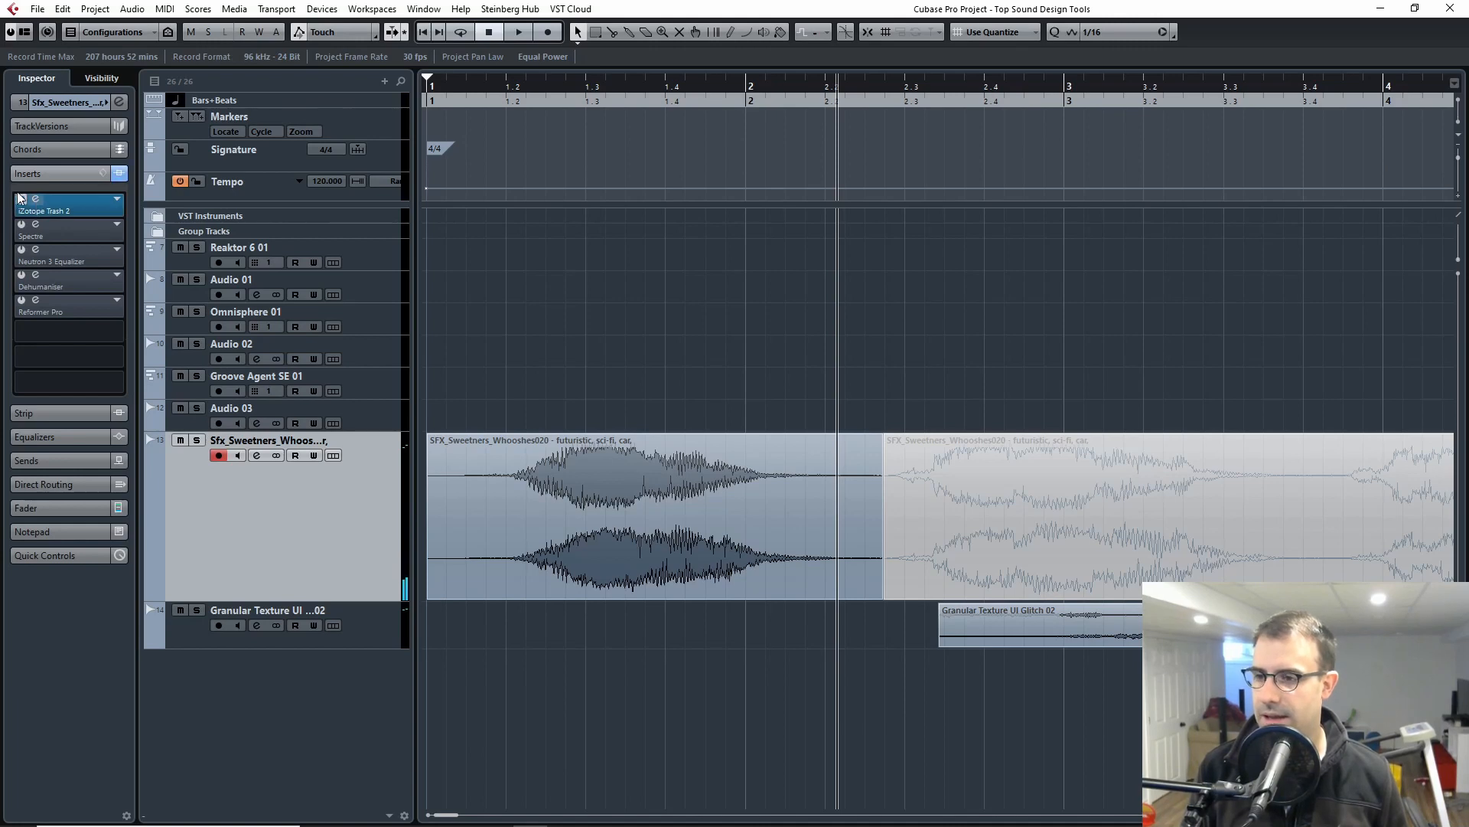
left_click(35, 198)
left_click_drag(563, 205, 866, 181)
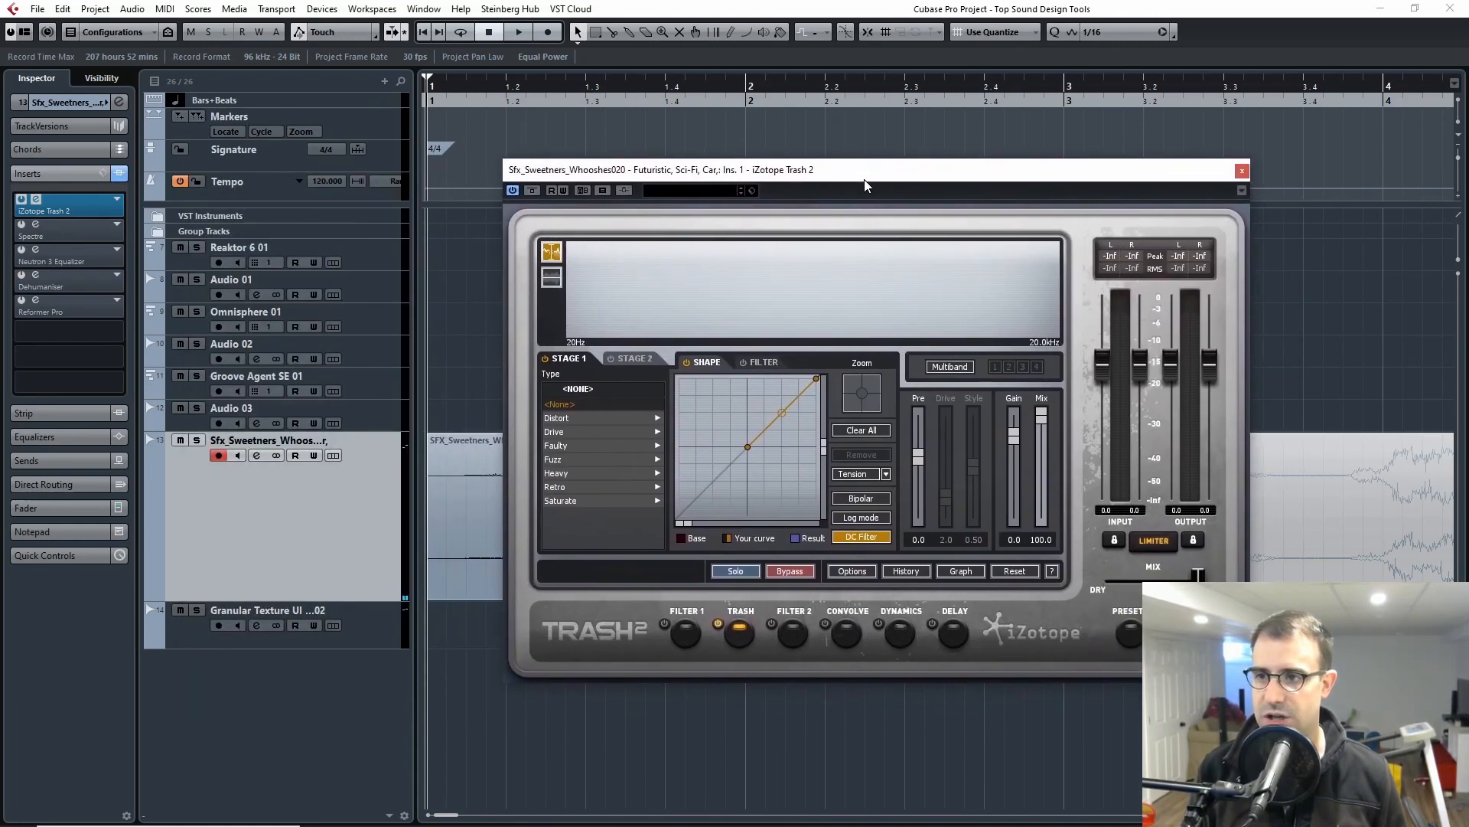
- Try the Amperical type from the Drive category in Trash 2's Stage 1 and cue playback just before the whoosh
left_click(646, 431)
left_click(566, 402)
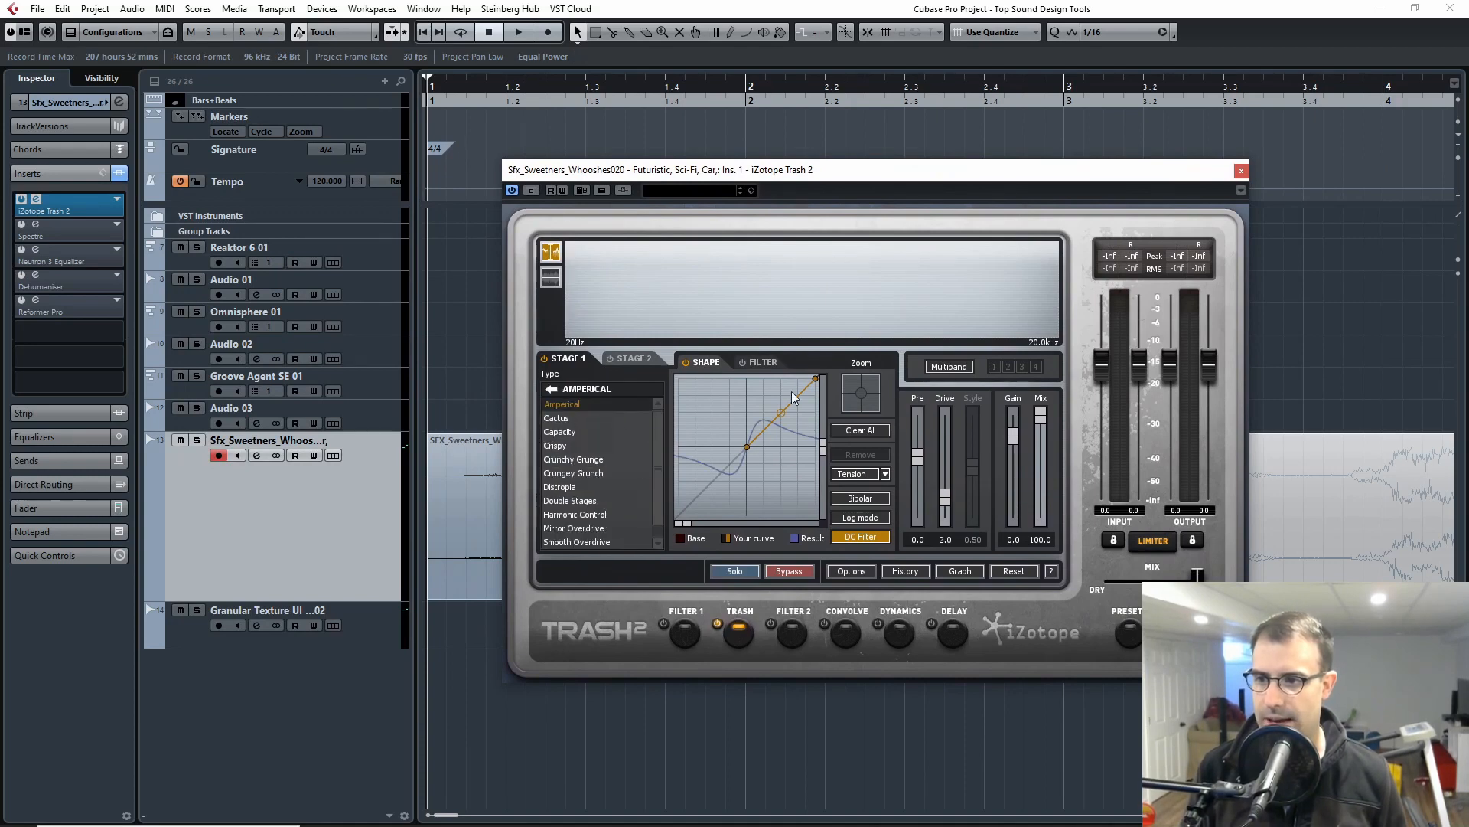
left_click_drag(675, 184, 815, 153)
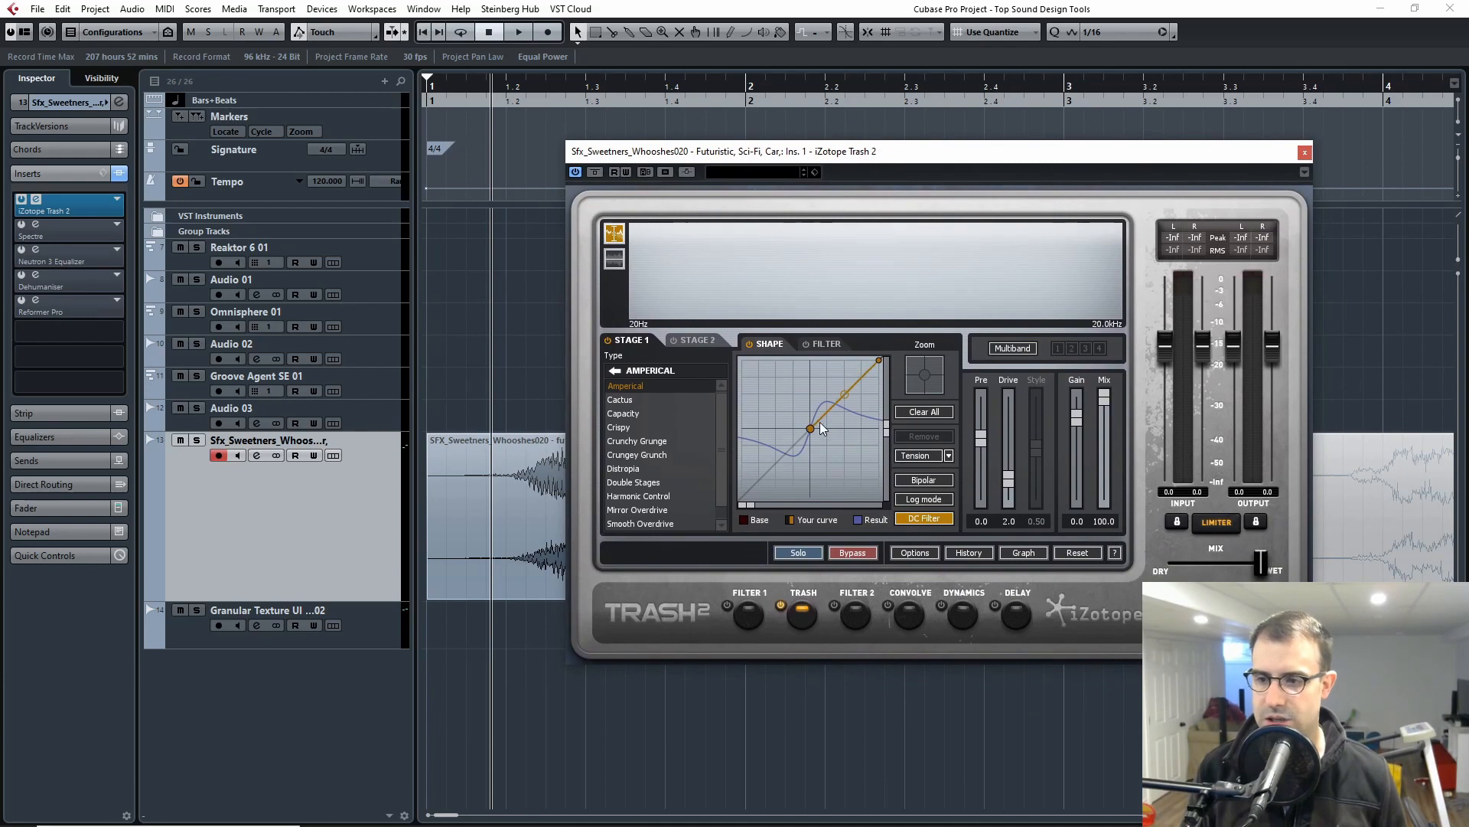
left_click_drag(526, 101, 509, 101)
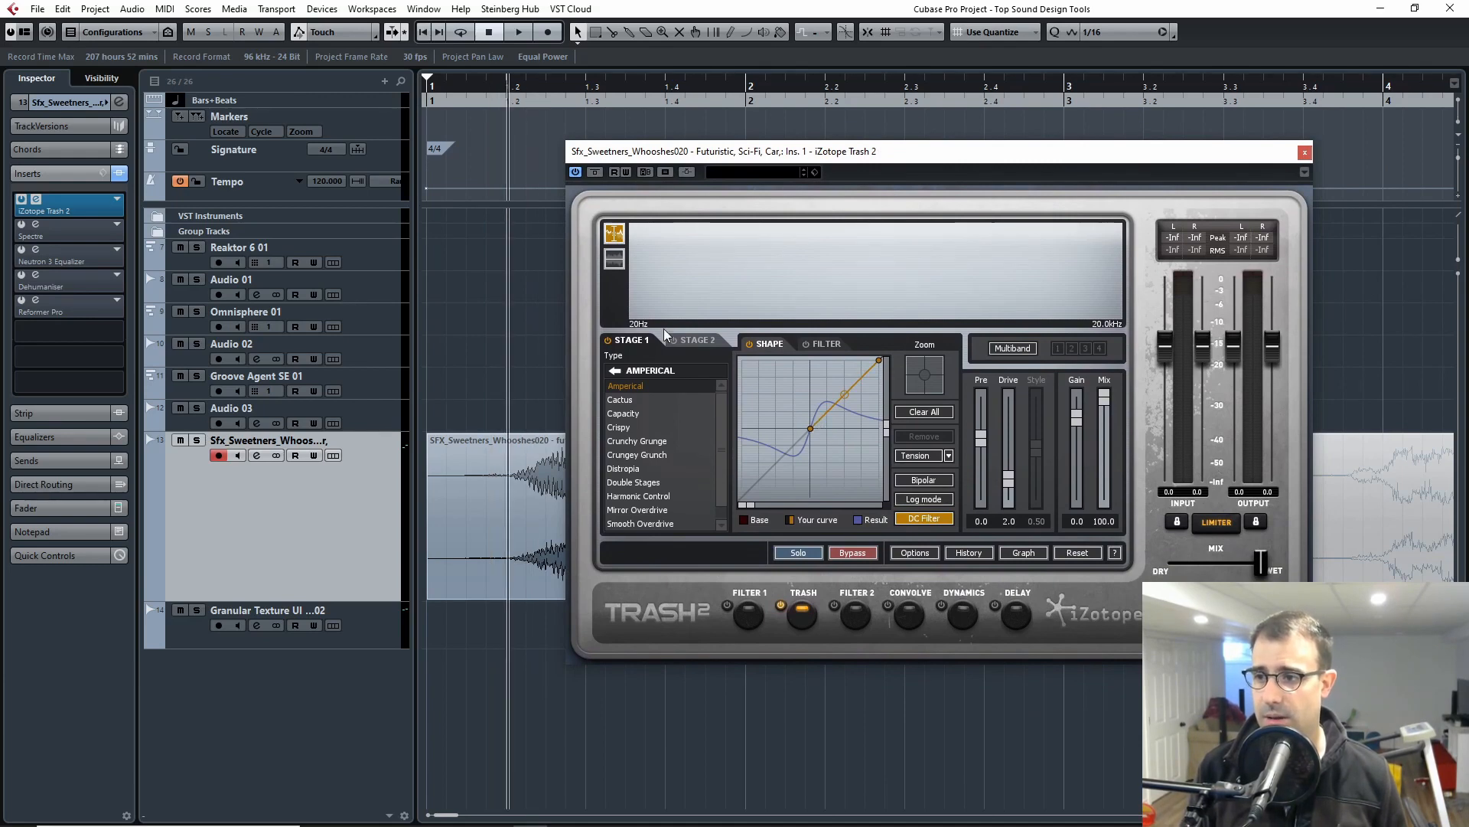
- Try the Push Pull type from the Saturate category on the whoosh, with the overall mix lowered to about halfway during playback
left_click(619, 371)
left_click(635, 482)
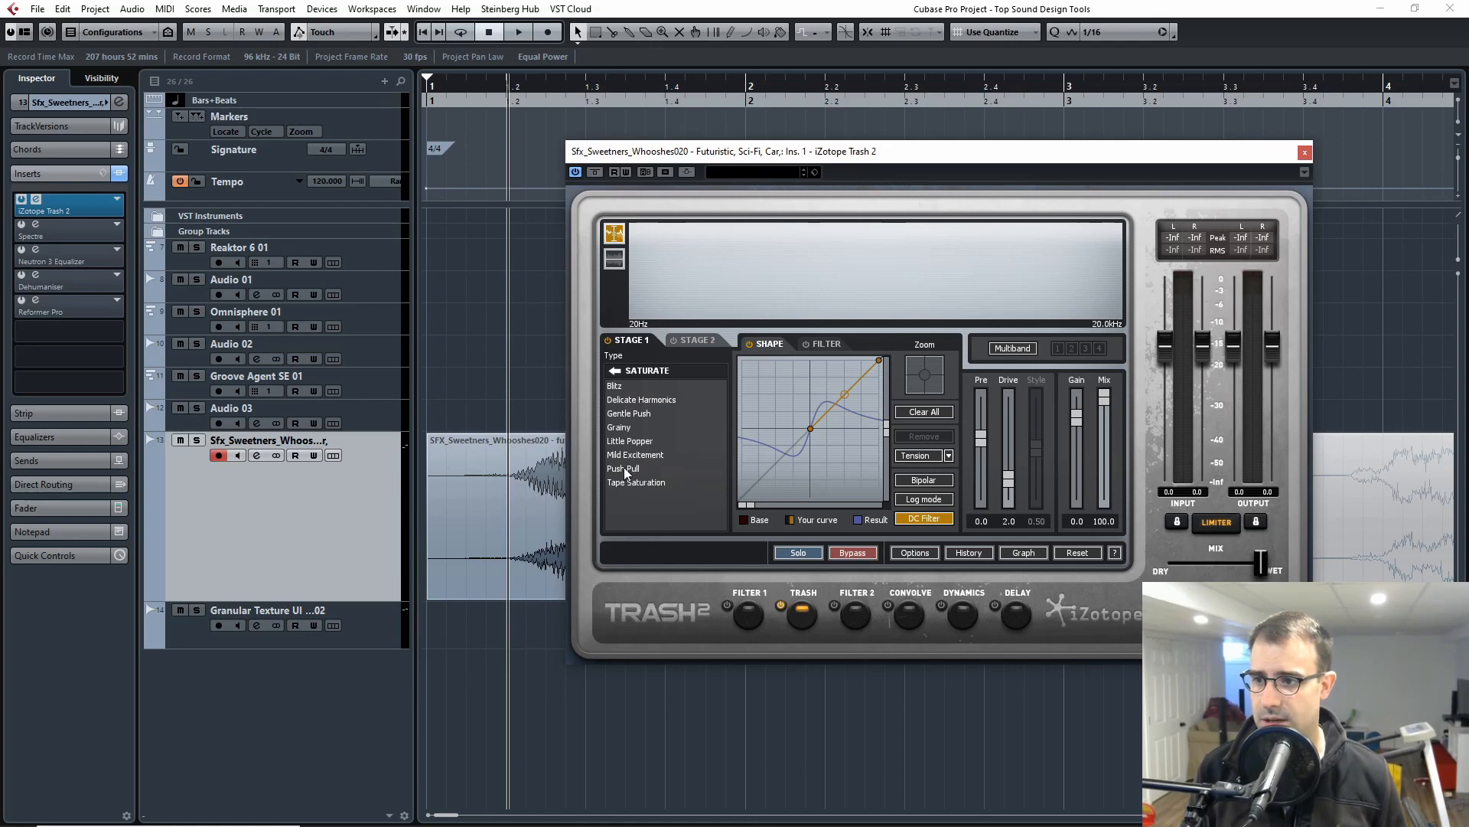
left_click(625, 469)
key("space")
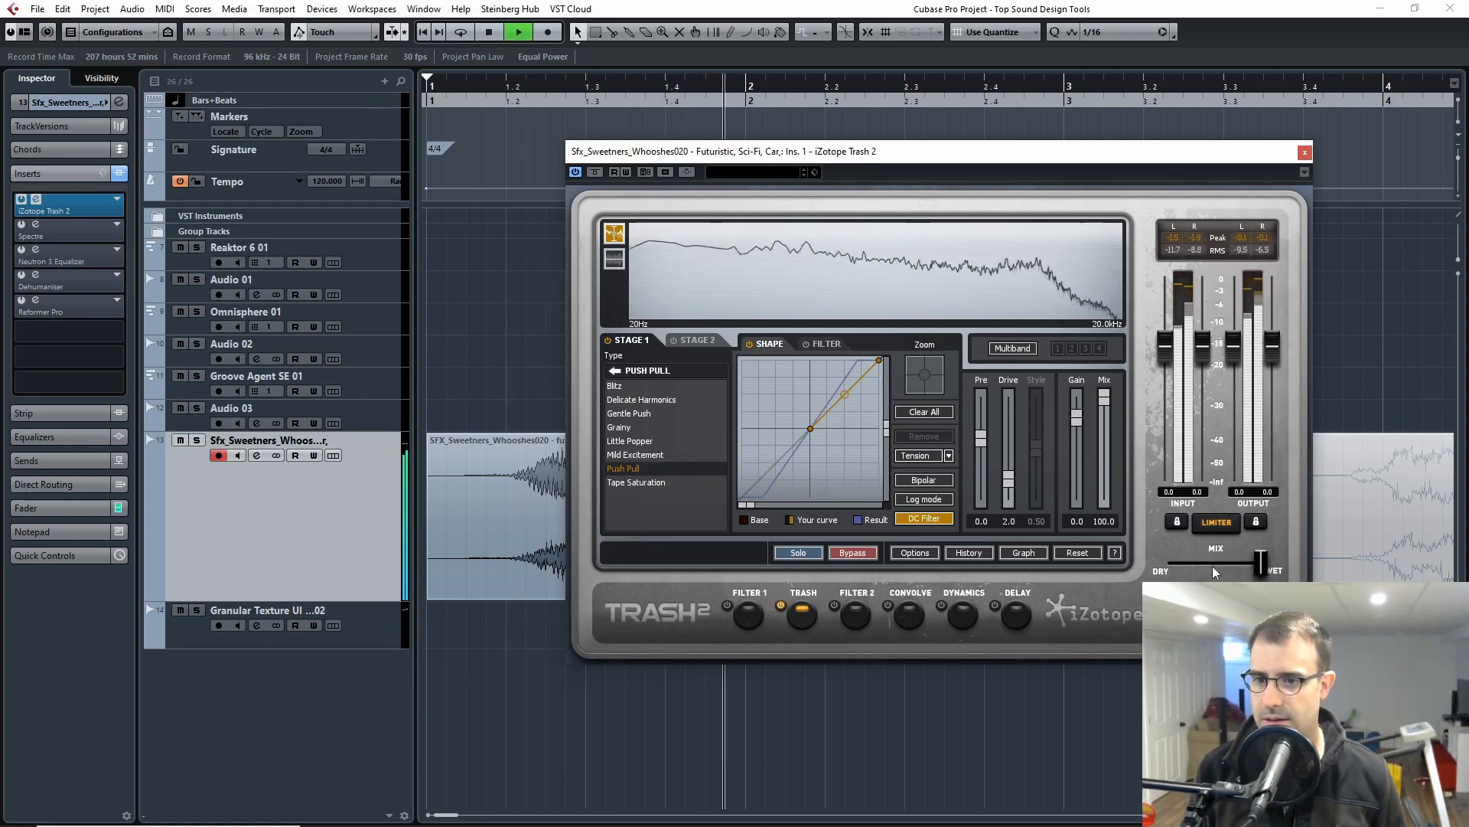
left_click(1213, 567)
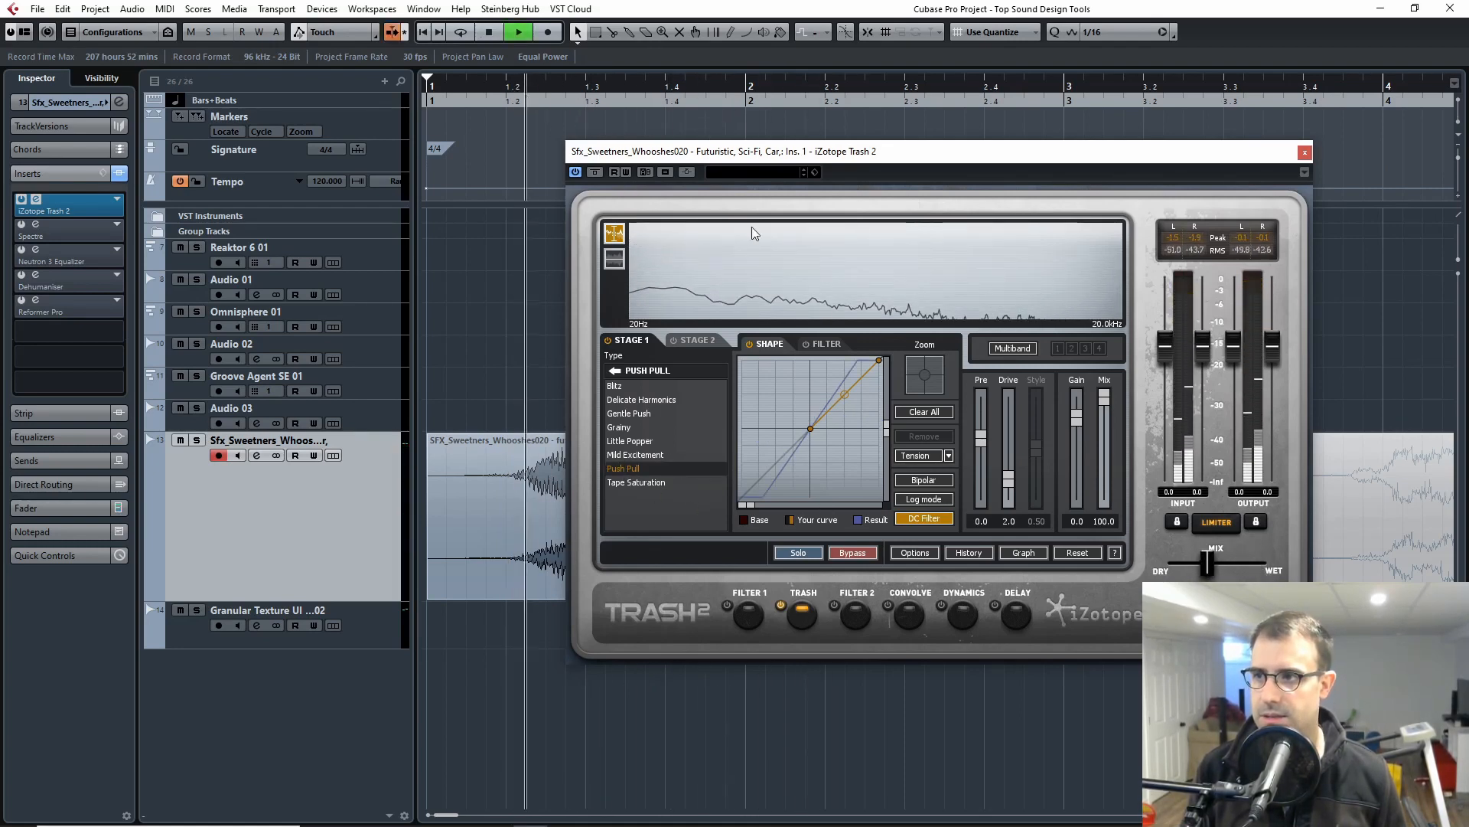
key("space")
- Try the Amp Drainer type from the Distort category on the whoosh, with the overall mix raised to fully wet during playback
left_click(615, 369)
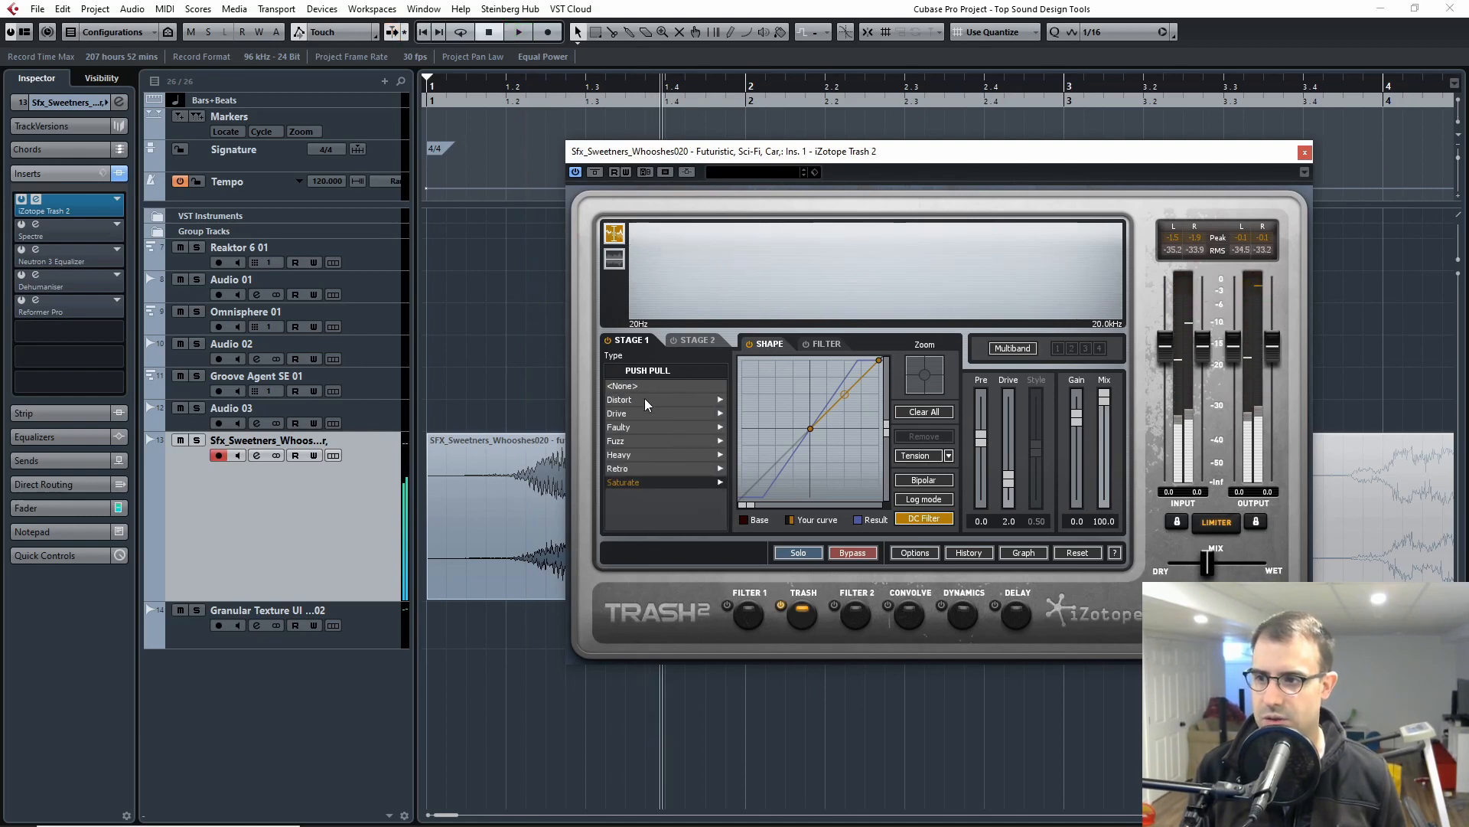
left_click(629, 400)
left_click(629, 387)
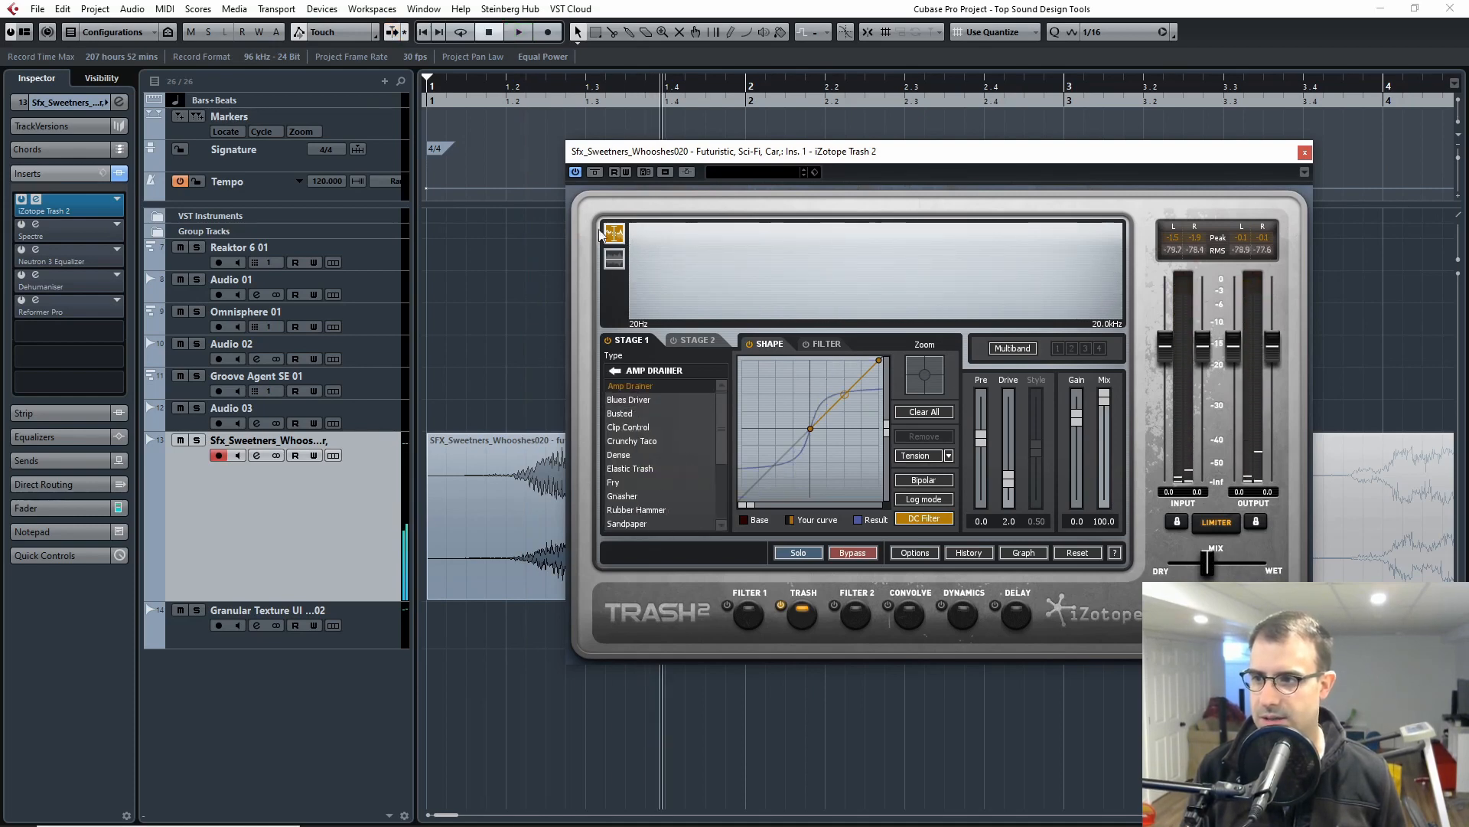
left_click(504, 107)
key("space")
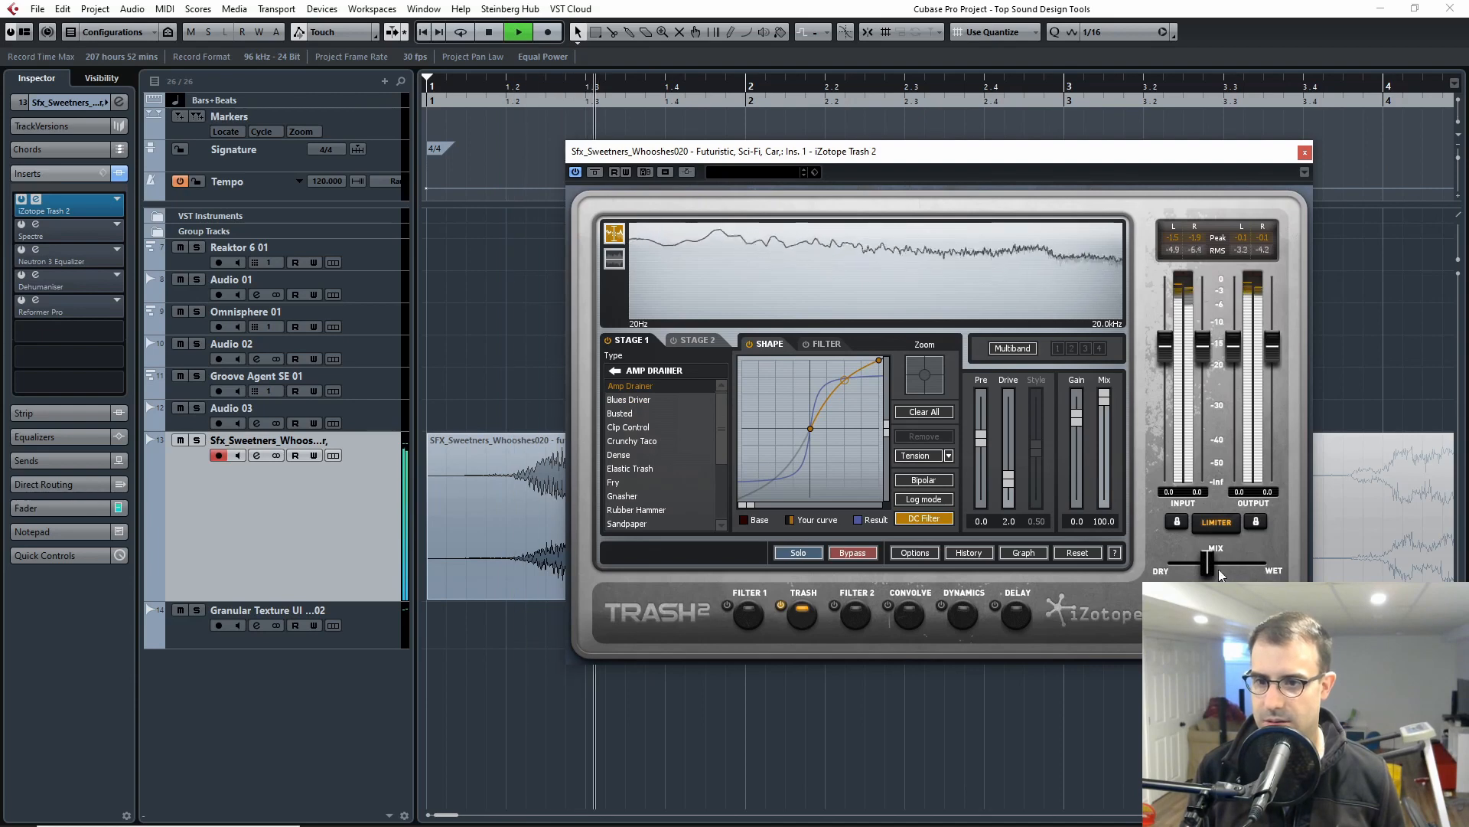
left_click_drag(1209, 566, 1262, 567)
- Compare the Crunchy Taco and Elastic Trash distortion types while the whoosh plays
left_click(642, 441)
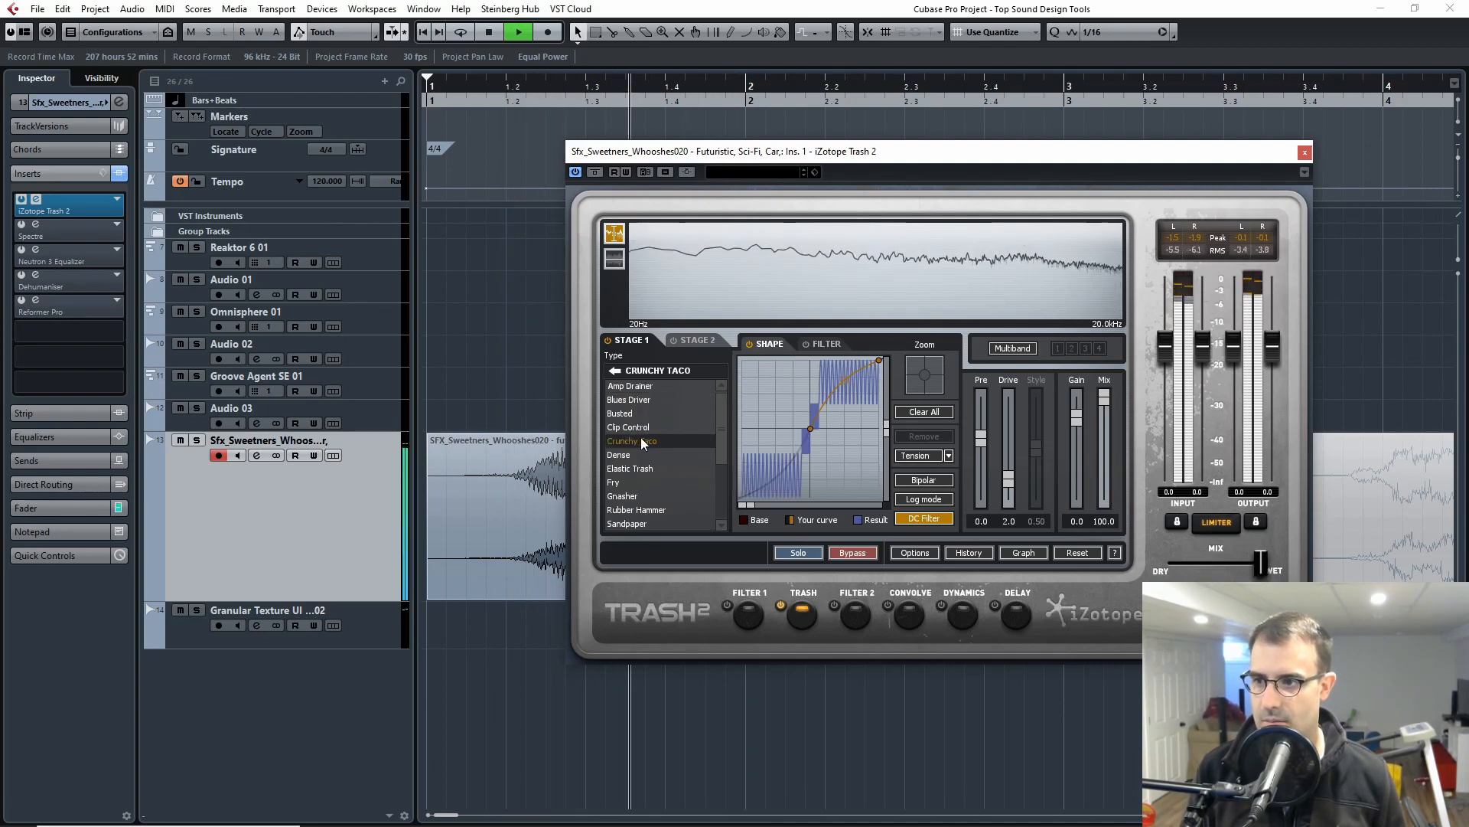
left_click(630, 468)
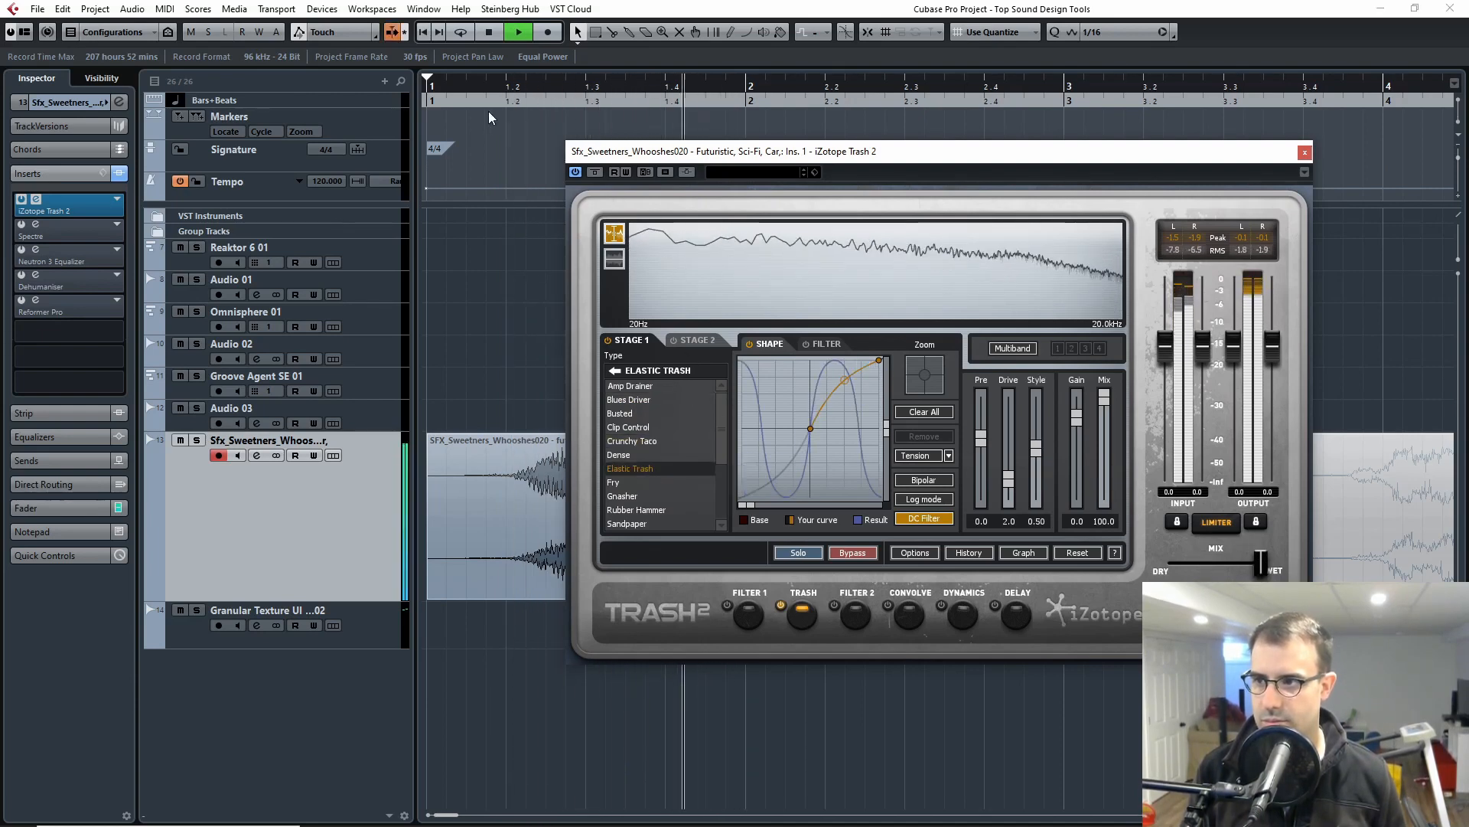
left_click(493, 106)
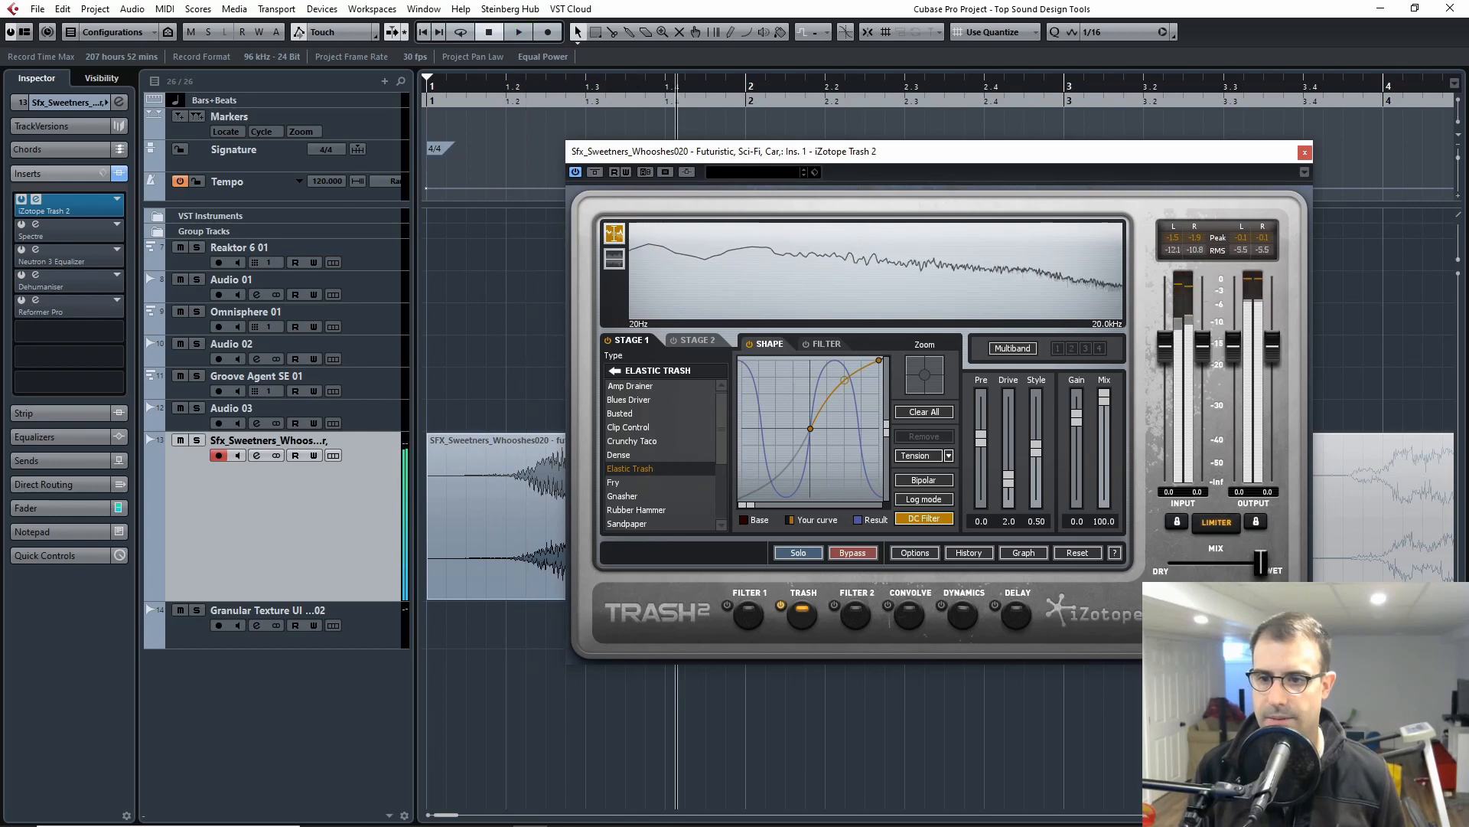
- Load the Alien Squabbler preset from Trash 2's Heavy presets and audition it on the whoosh
left_click(748, 206)
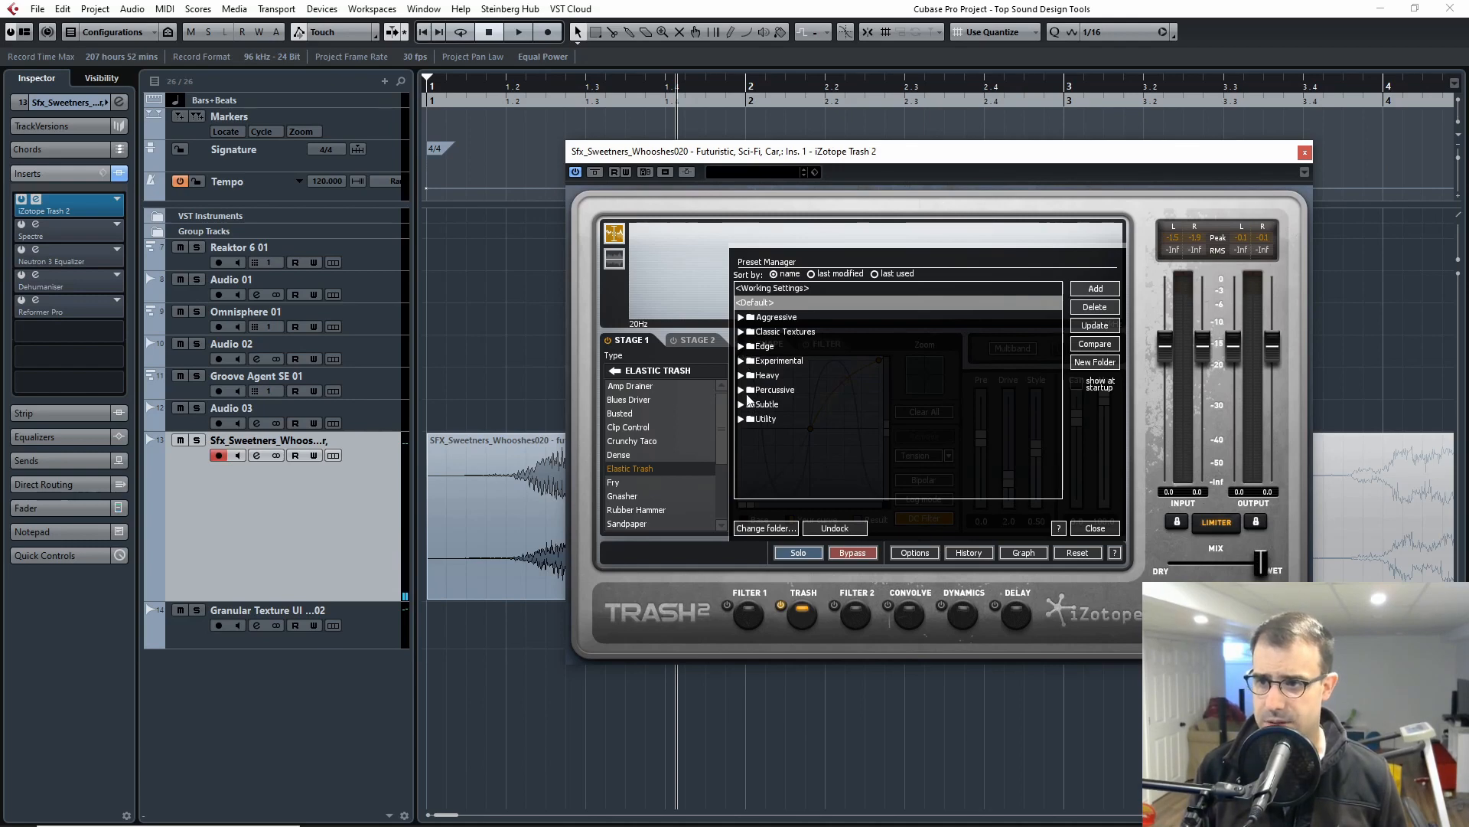
left_click(742, 375)
left_click(774, 390)
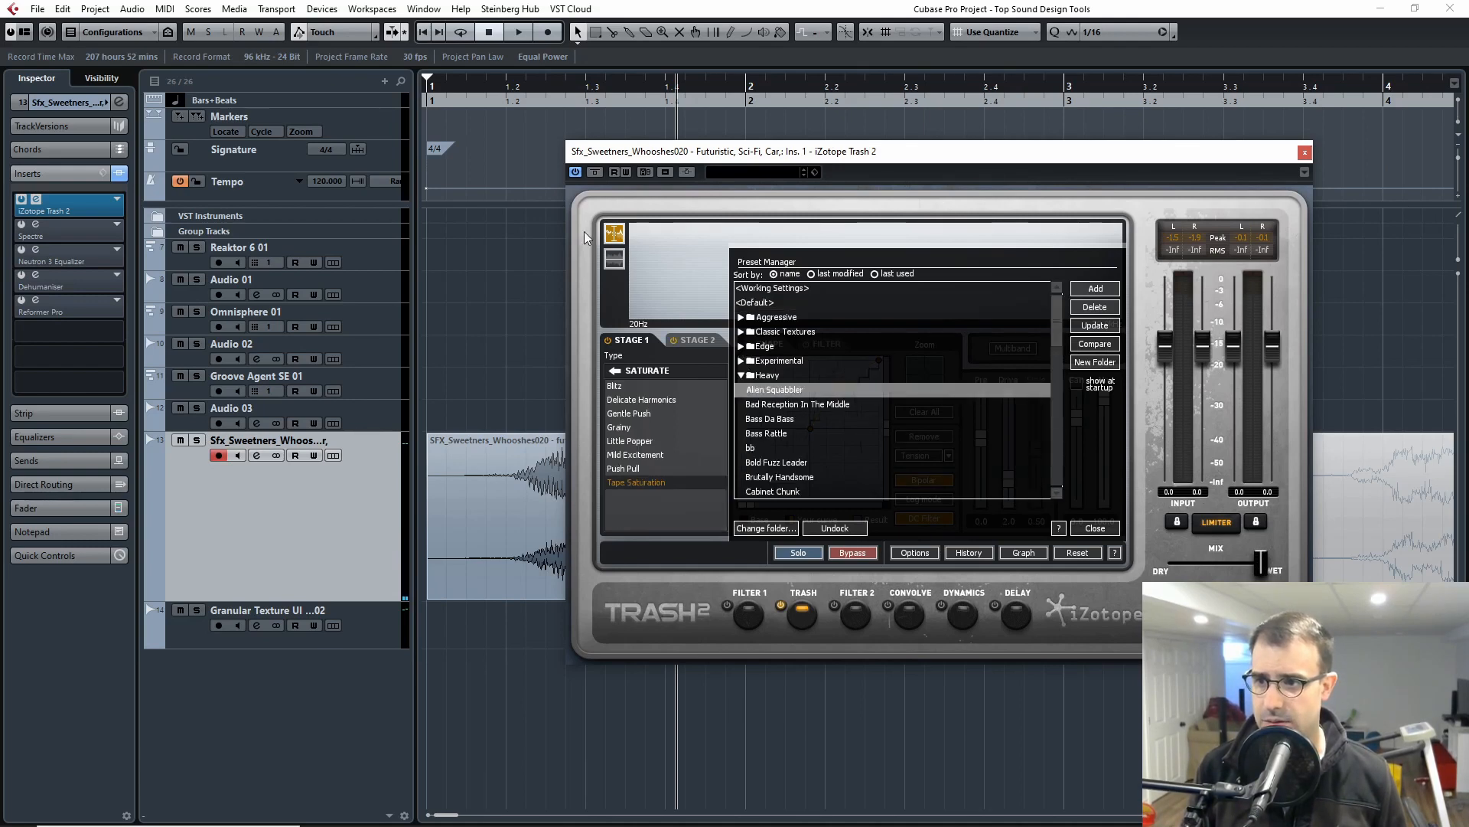
left_click(510, 97)
key("space")
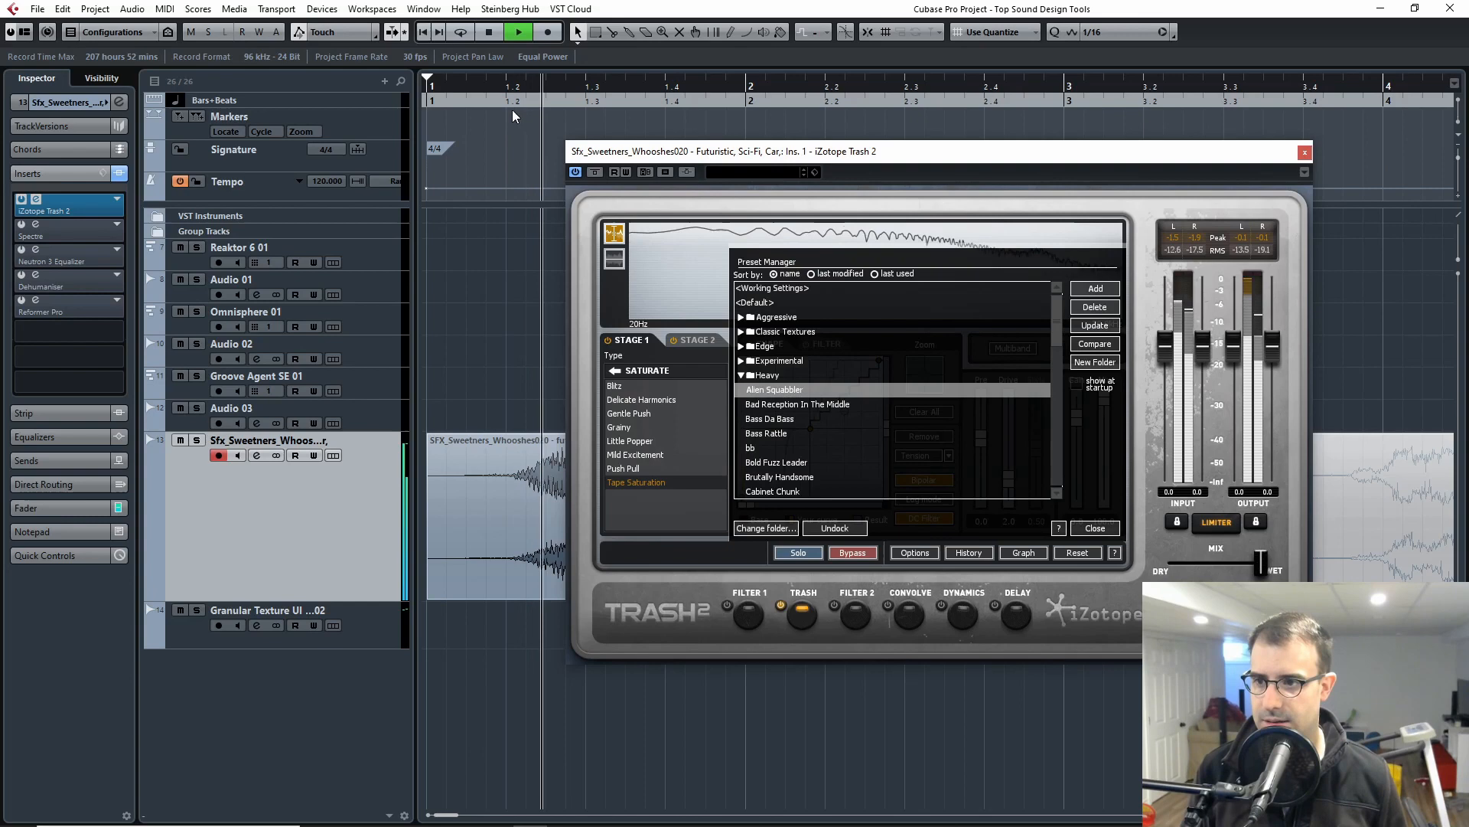
key("space")
- Load the bb preset from the Heavy folder and audition it on the whoosh
scroll(816, 433, "down", 2)
left_click(805, 419)
left_click(515, 103)
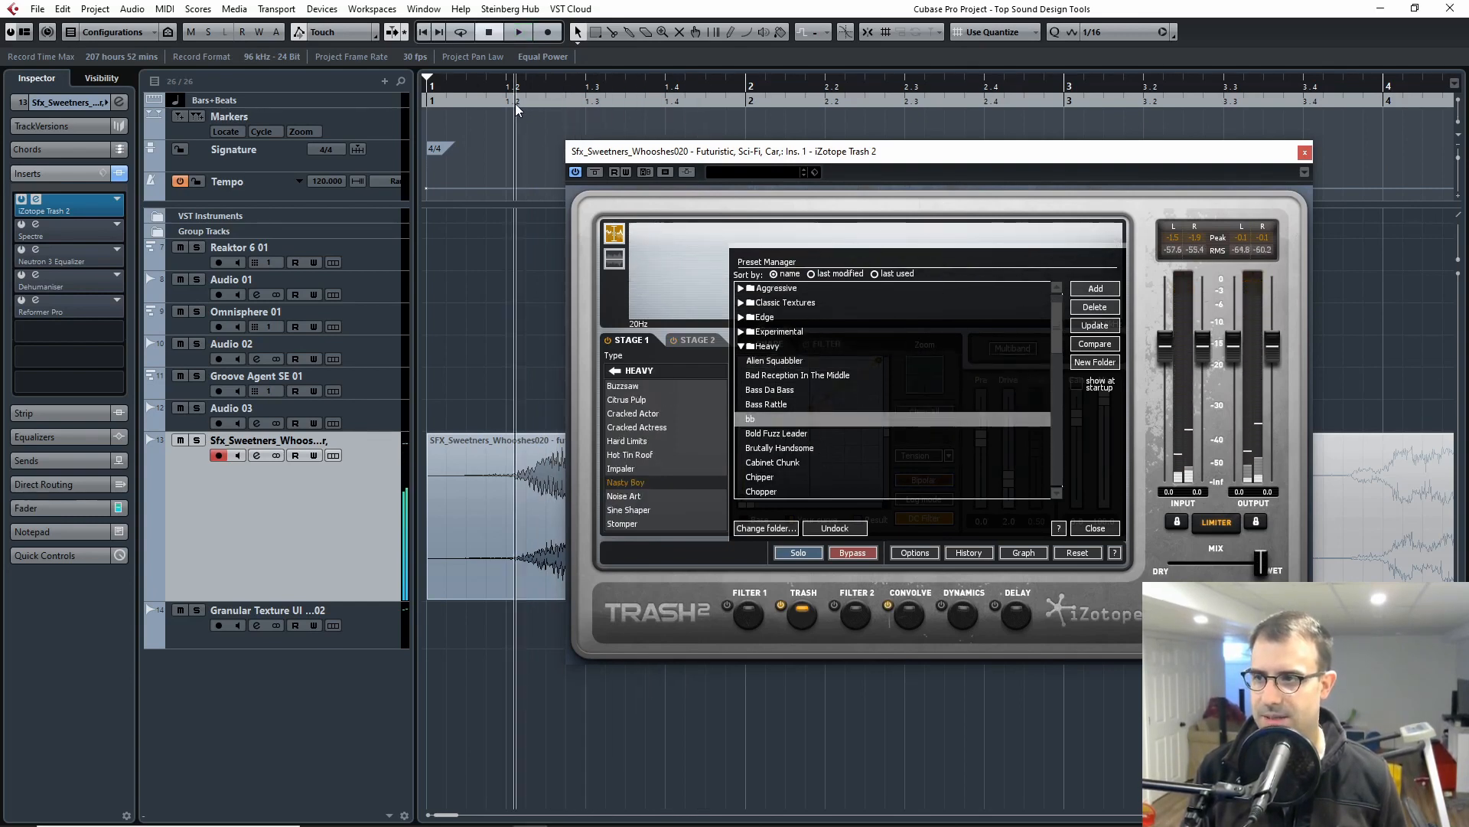
key("space")
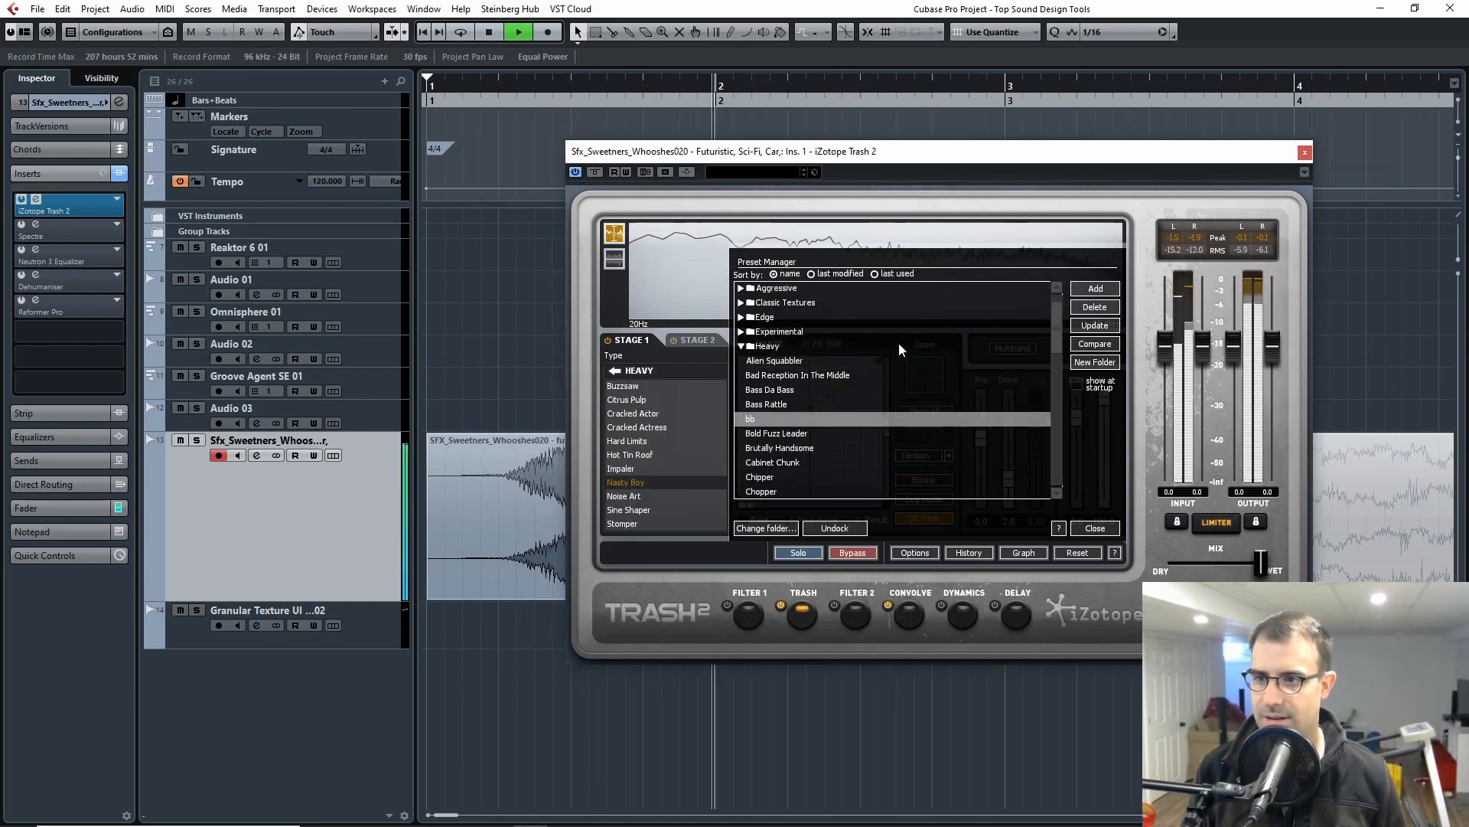
- Load the Heavy preset Coming Through In Pieces, audition it on the whoosh, and close the Trash 2 editor
scroll(854, 438, "down", 2)
left_click(793, 477)
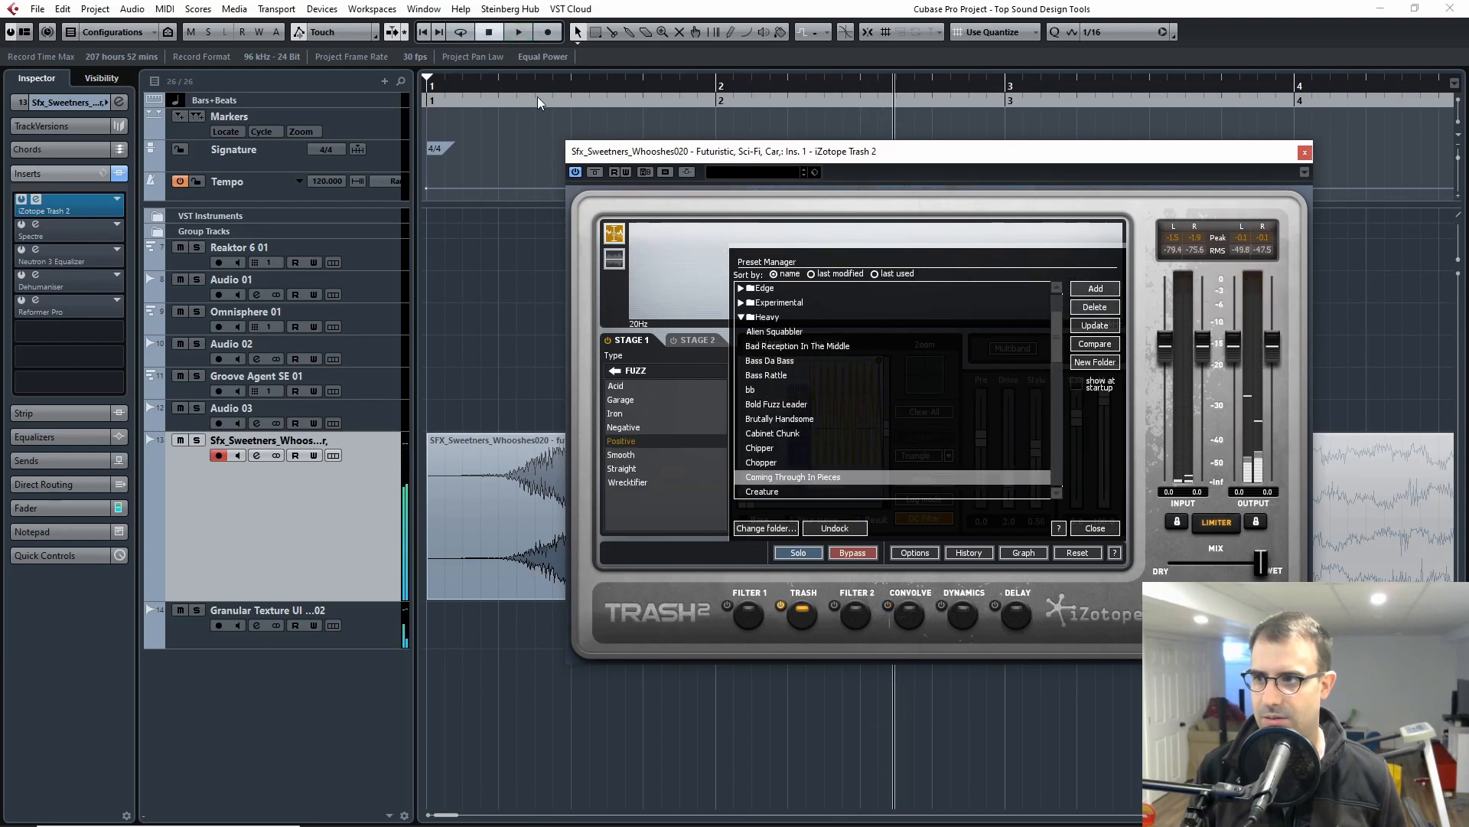
key("space")
key("space")
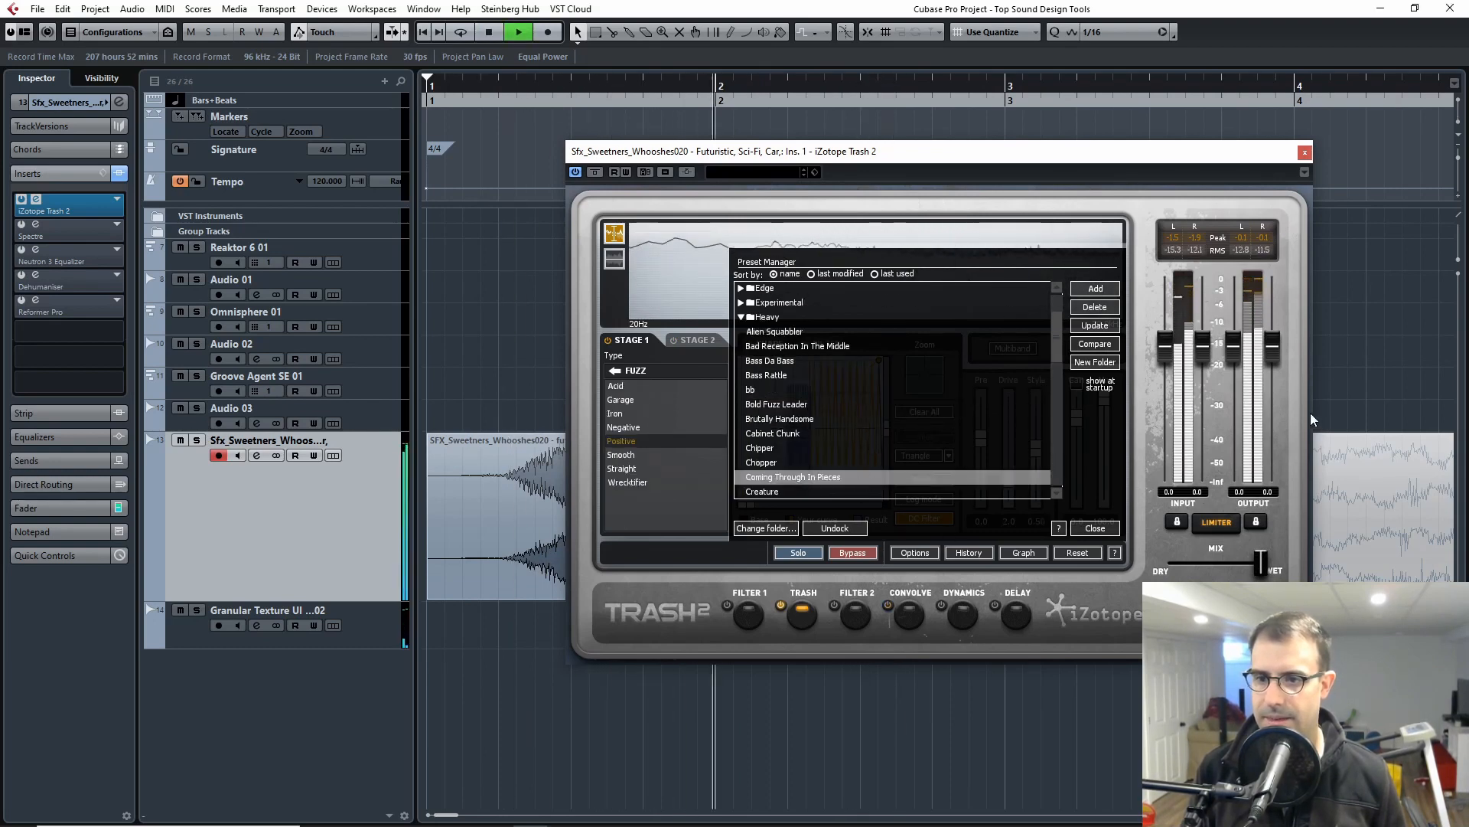
key("space")
left_click(1095, 528)
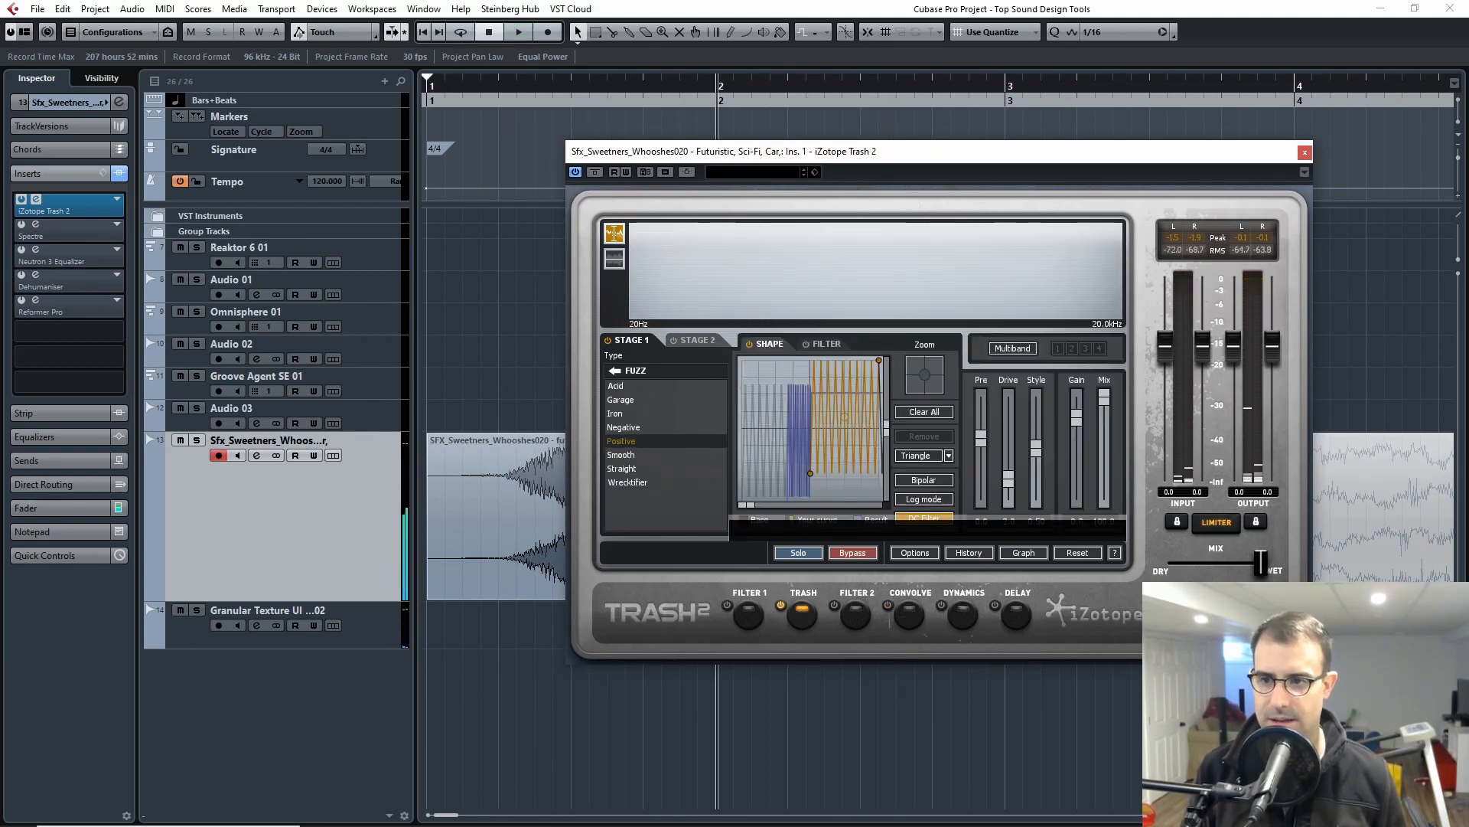
left_click(1304, 153)
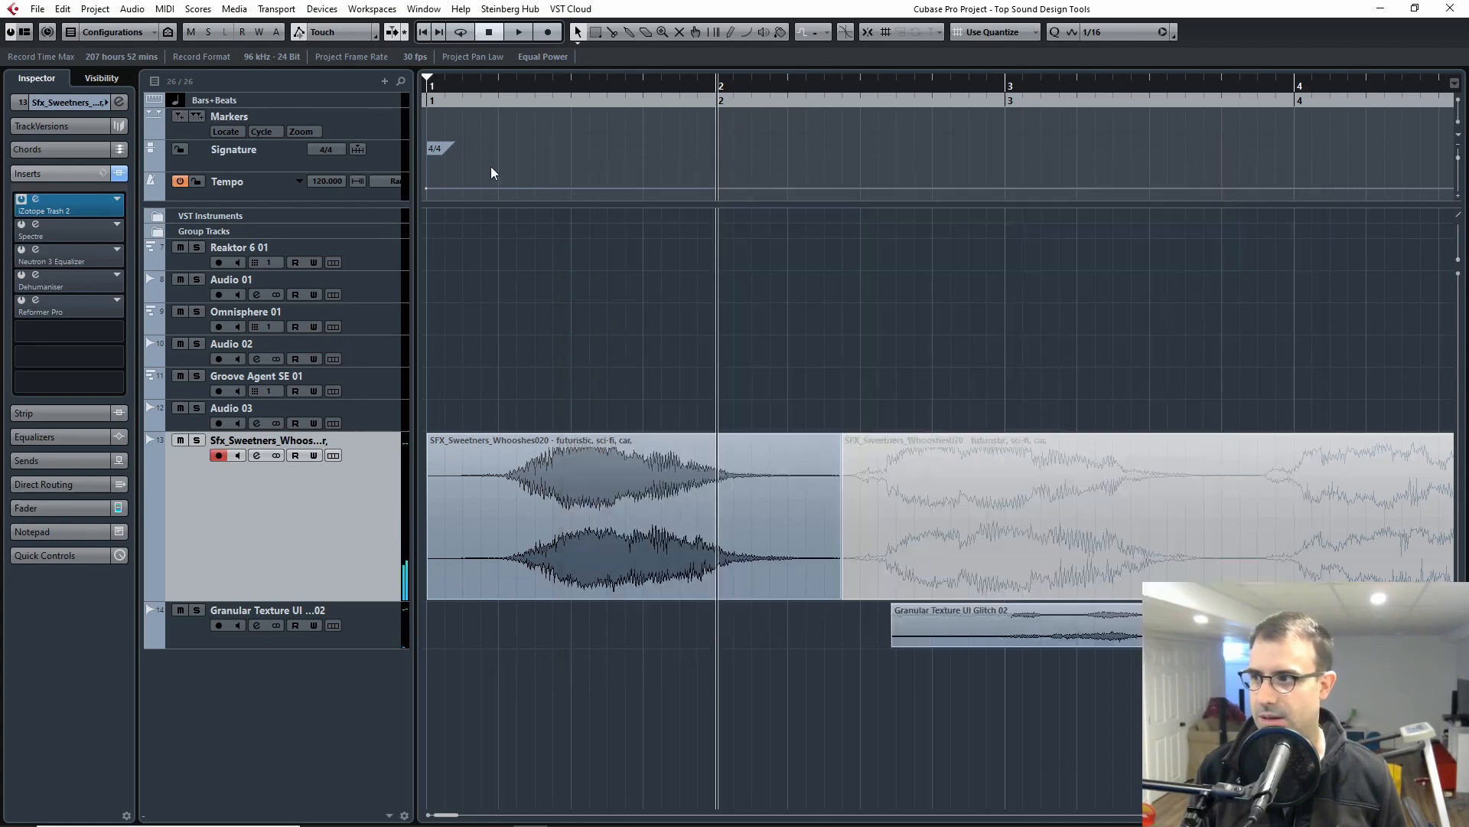
- Switch the whoosh track's active insert from iZotope Trash 2 to Spectre, with the Spectre editor open
left_click(21, 200)
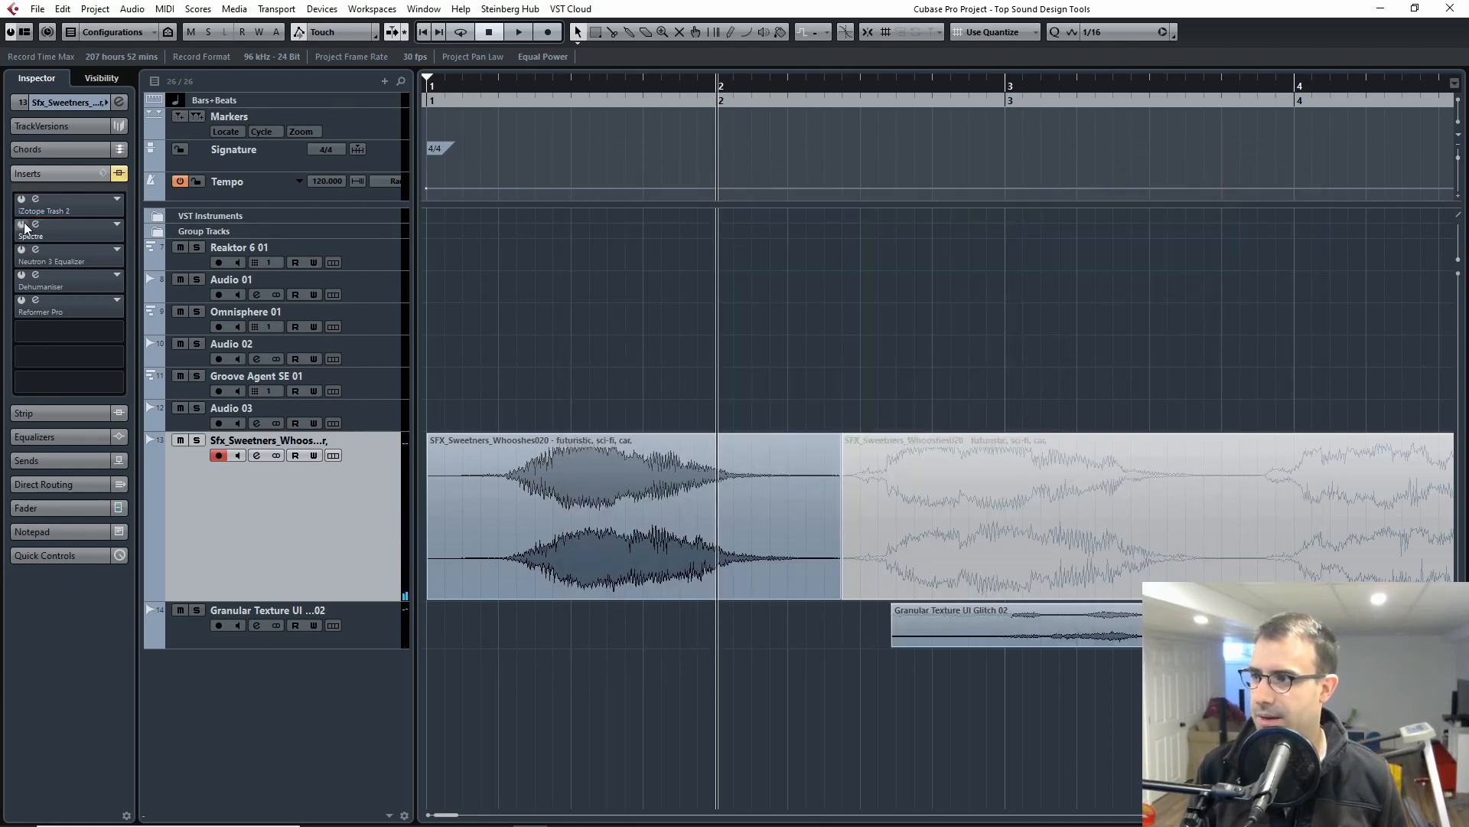
left_click(35, 225)
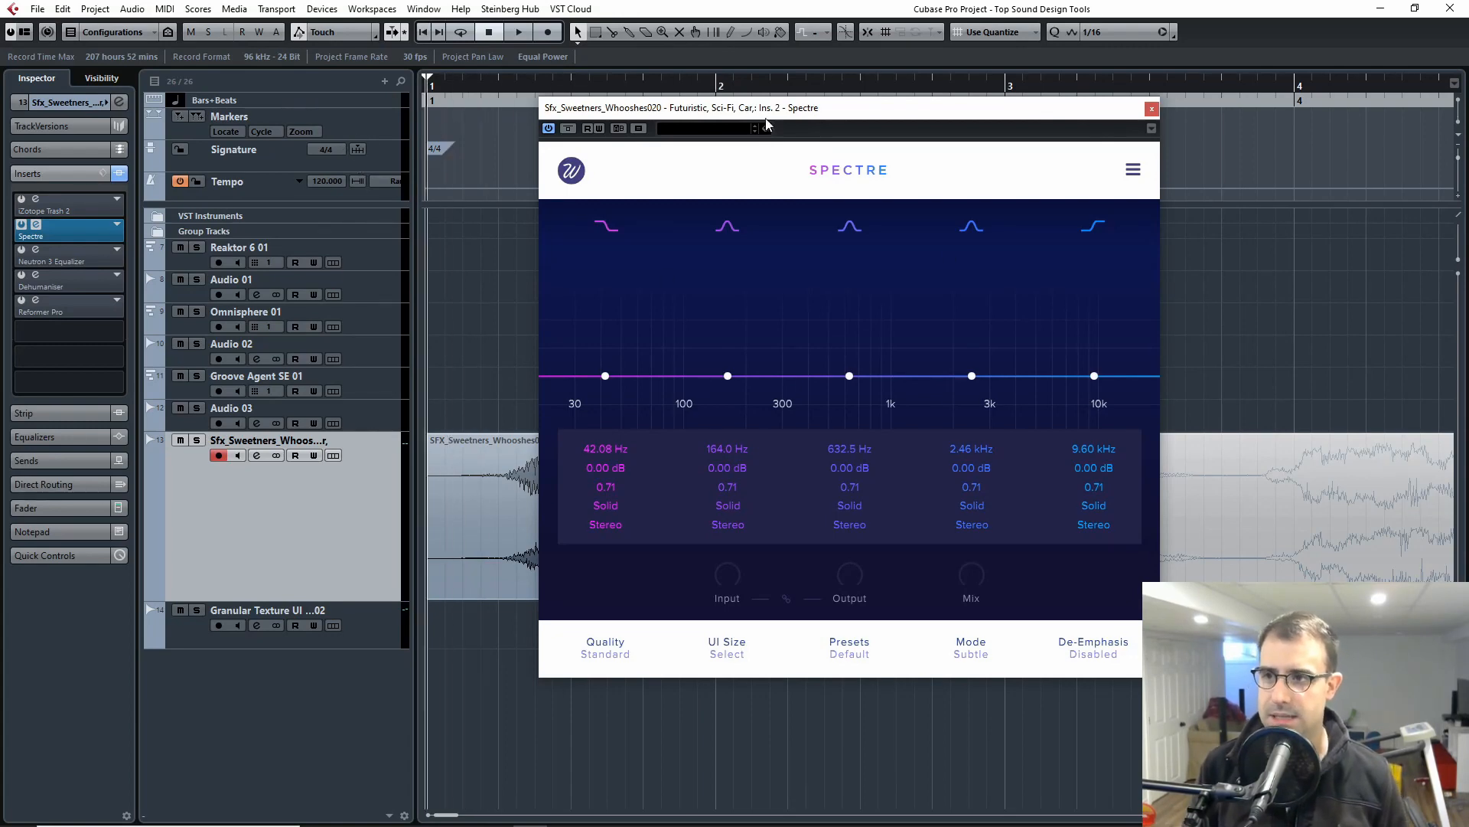
left_click_drag(826, 115, 812, 131)
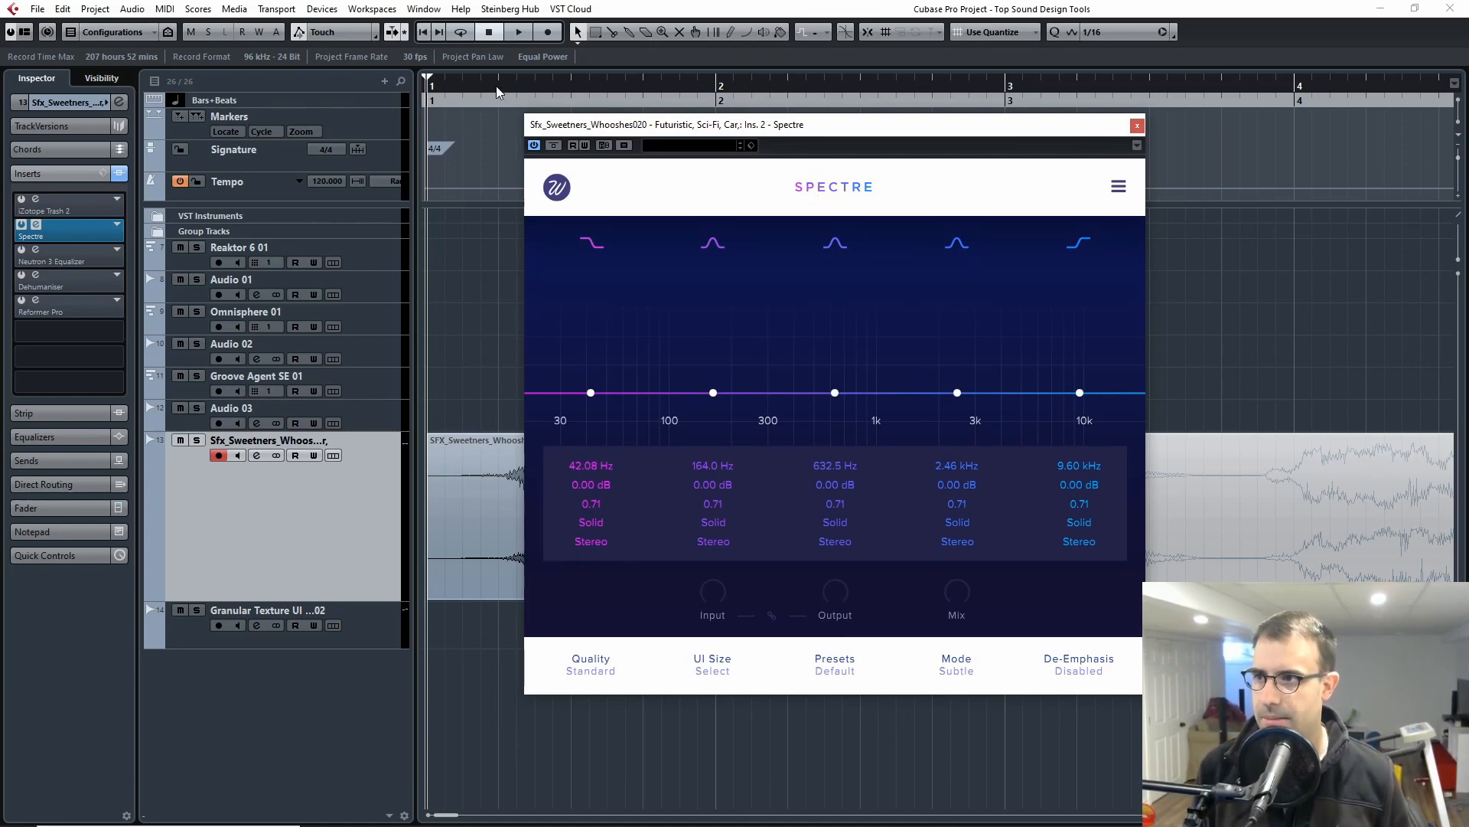
- Place the playback cursor near the start of the whoosh and try a Spectre mix of about 60%, returning it to 50%
left_click_drag(498, 92, 468, 92)
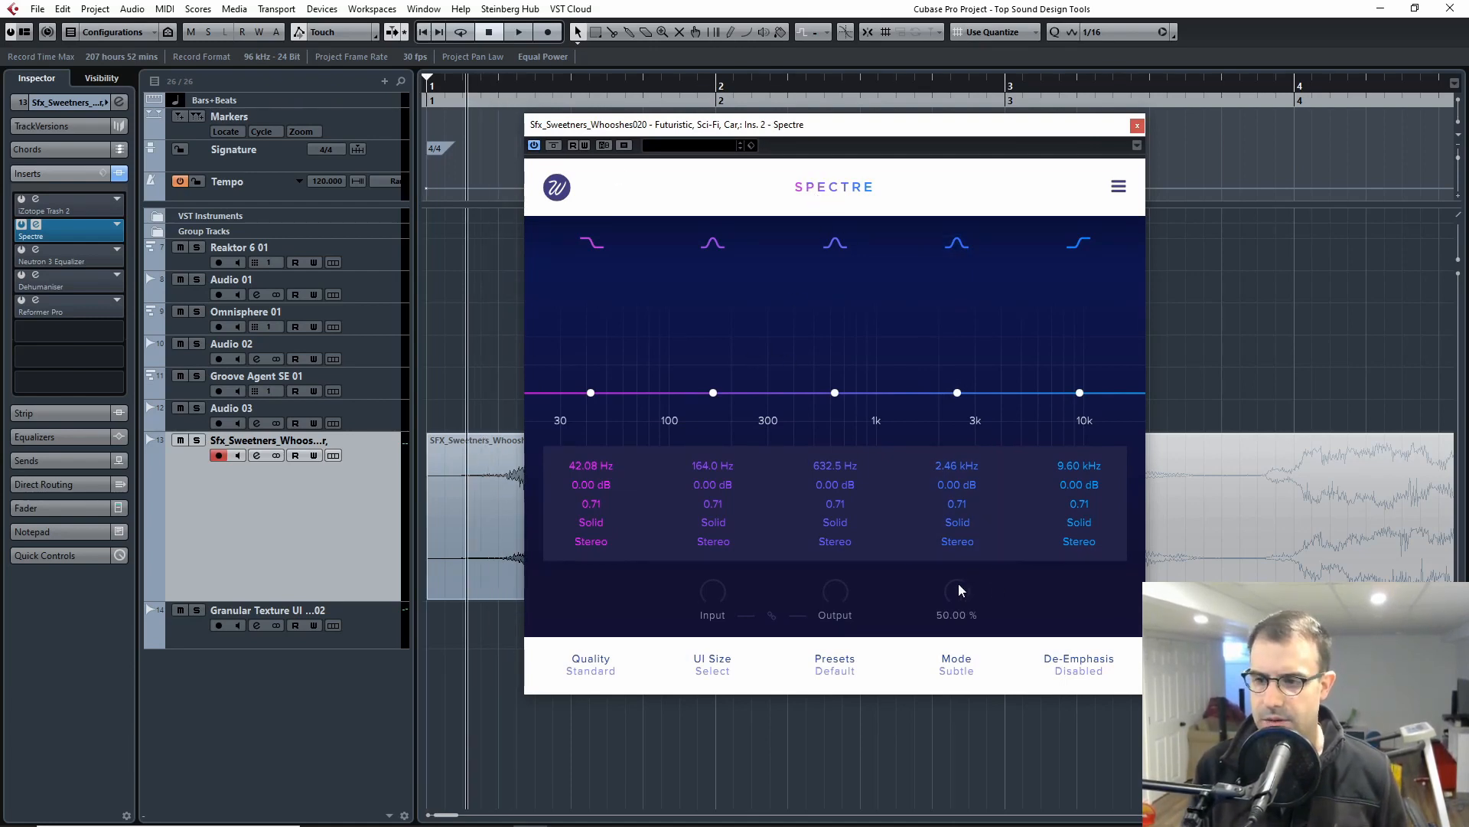
scroll(957, 592, "up", 2)
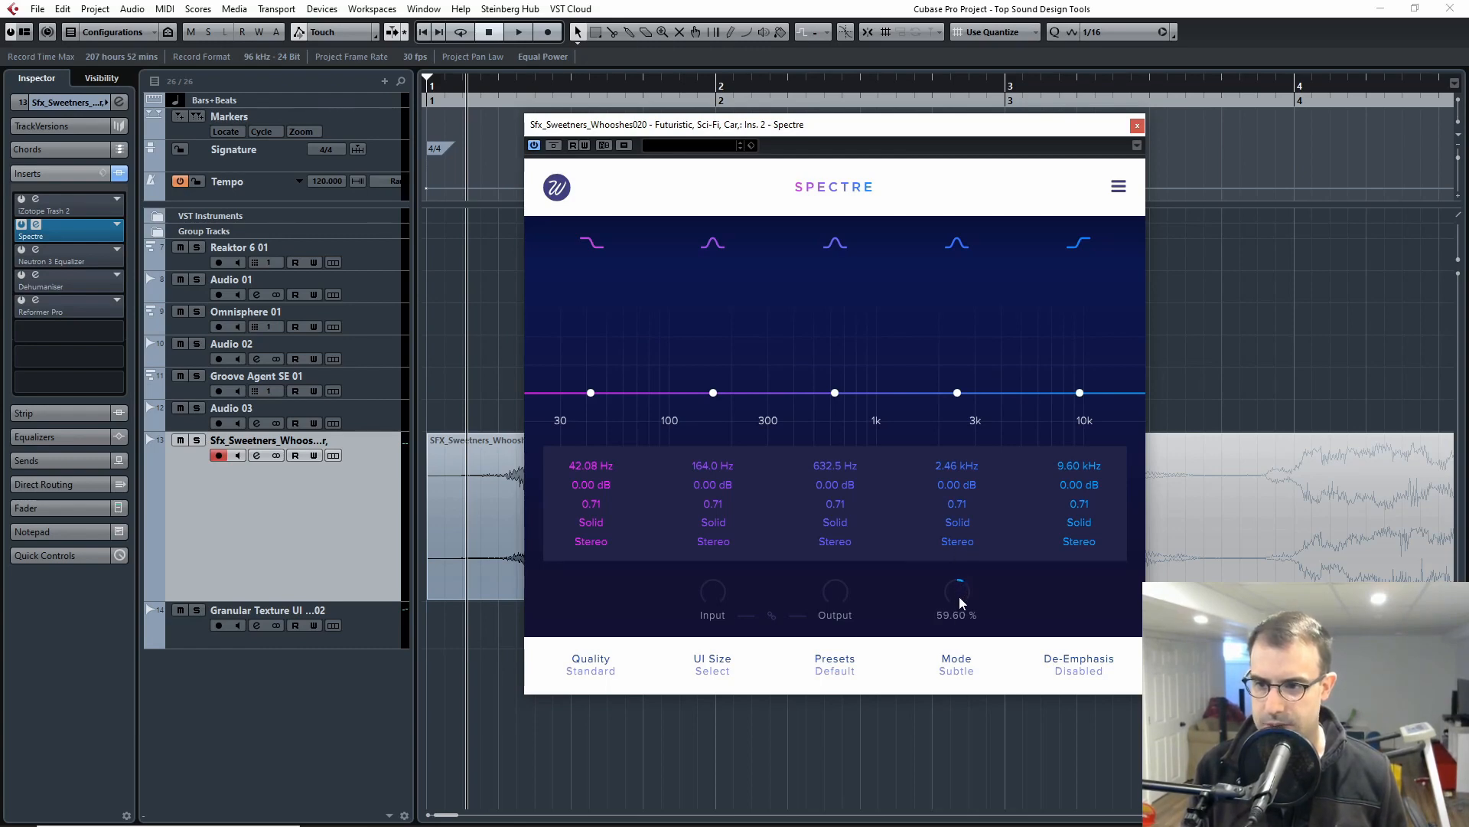
left_click_drag(962, 602, 962, 621)
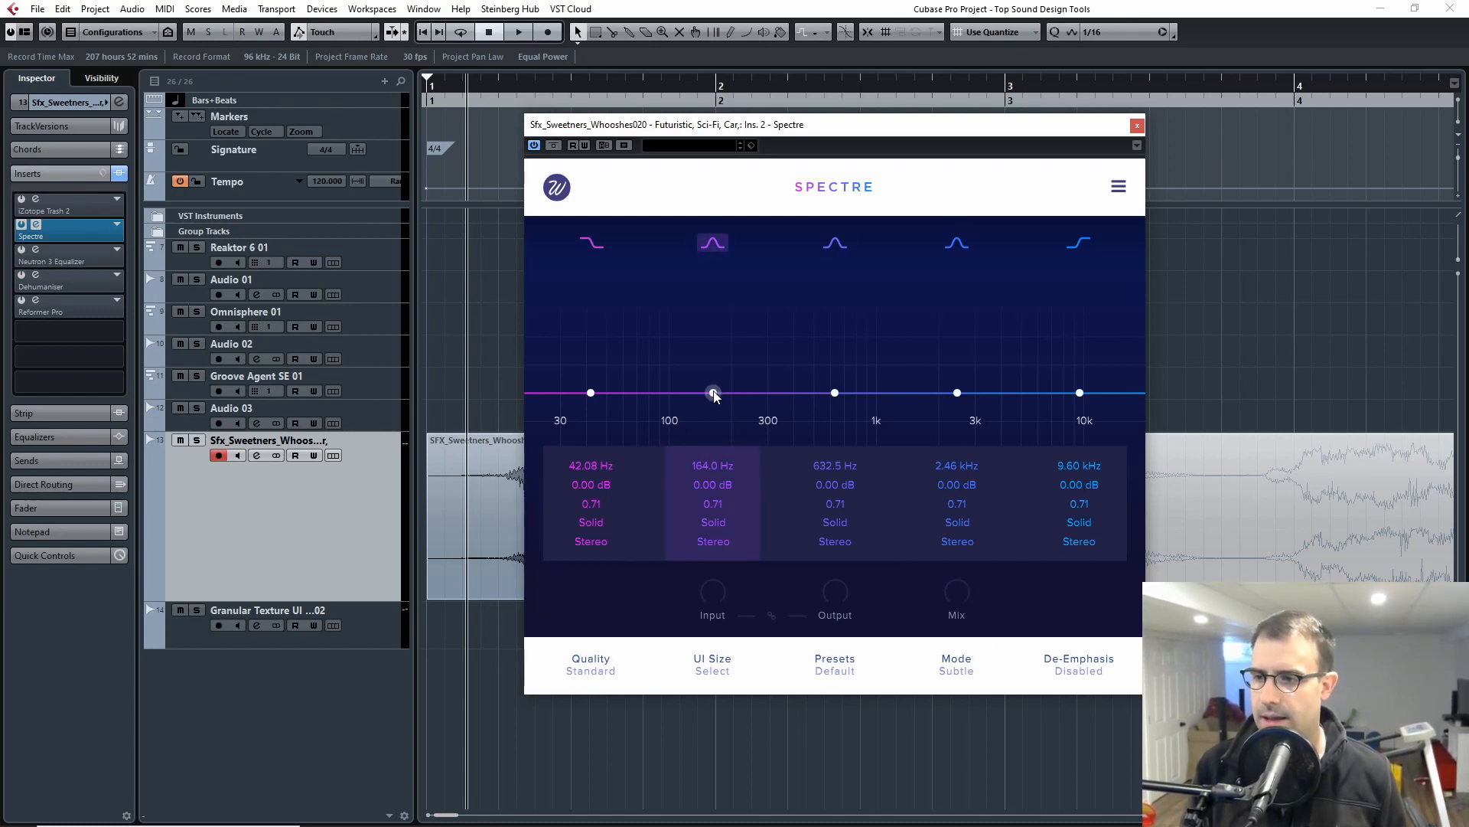
- Shift Spectre's second band to about 139 Hz and examine its saturation types, keeping Solid
left_click_drag(714, 392, 699, 393)
left_click(711, 523)
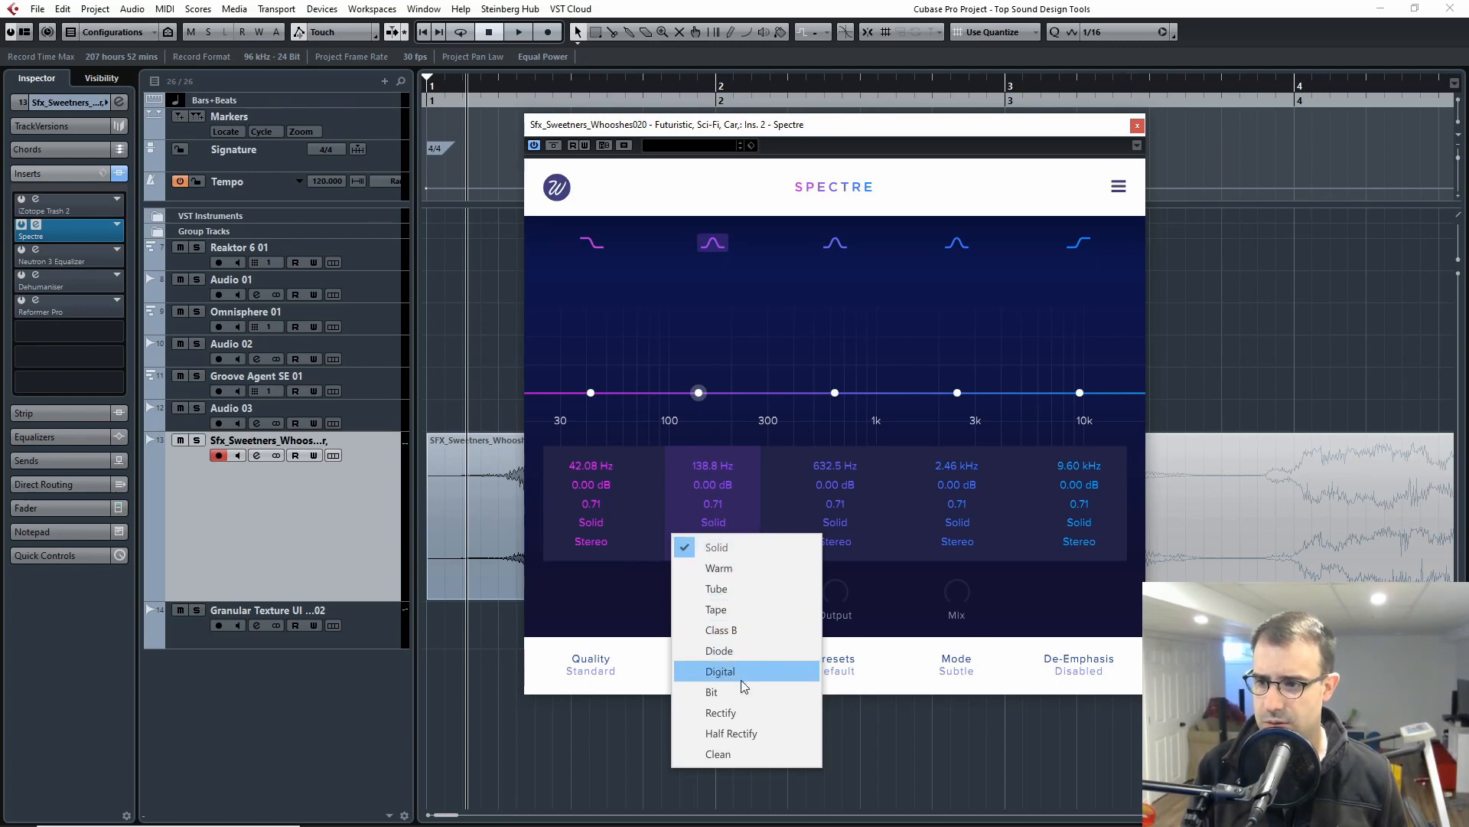
left_click(728, 549)
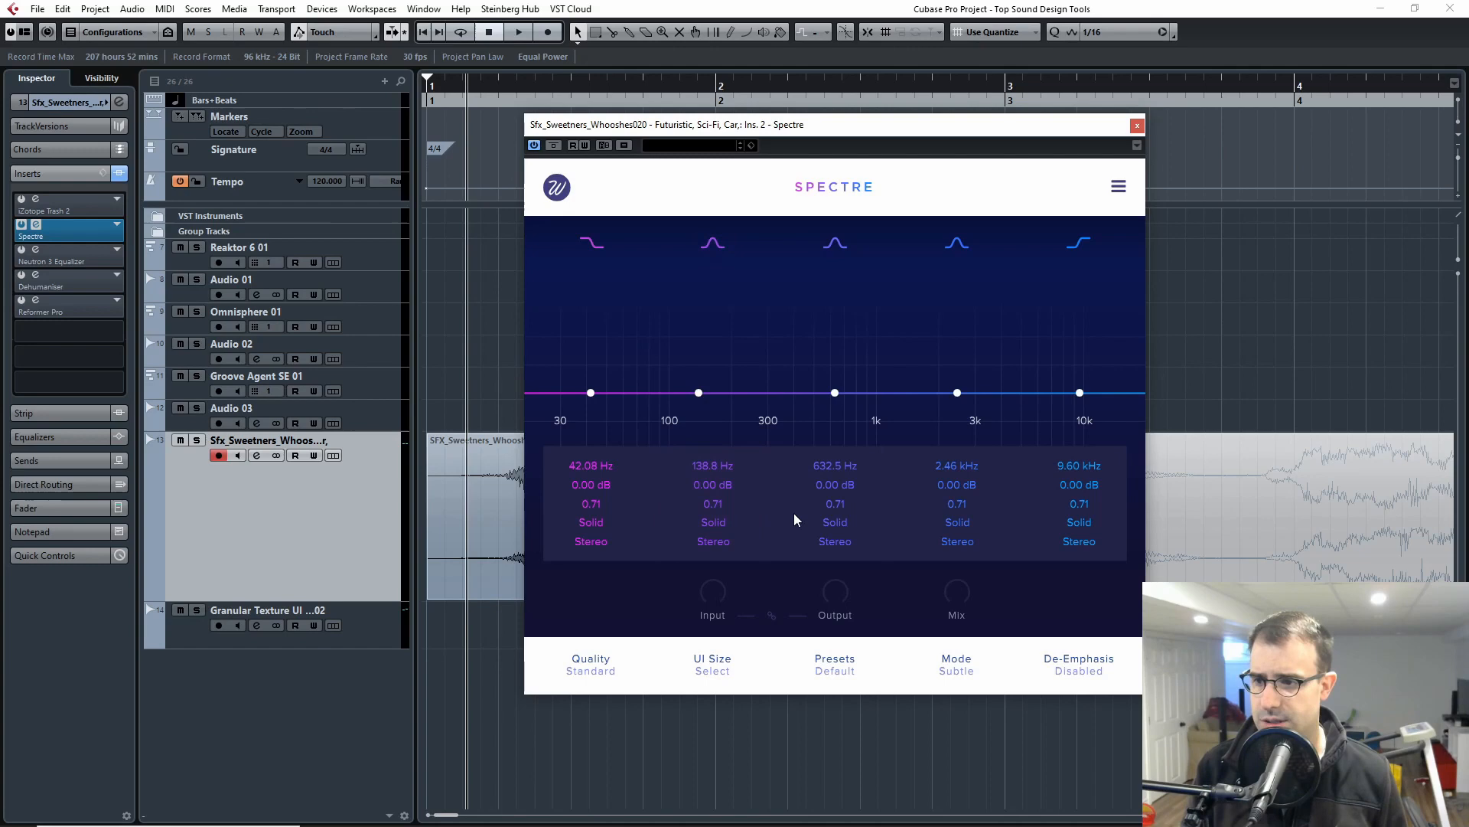
left_click(708, 522)
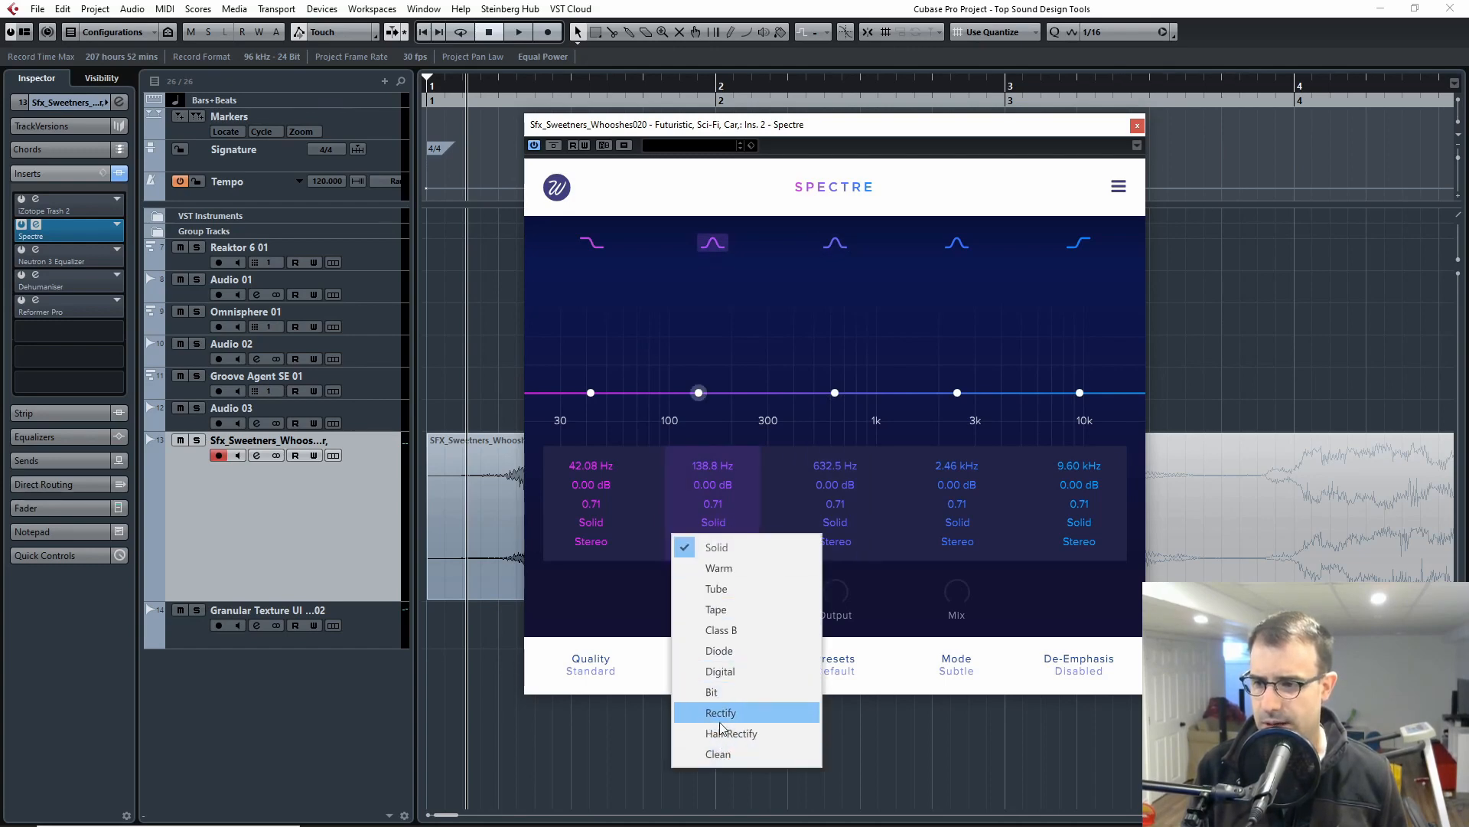
left_click(866, 580)
- Boost Spectre's second band to about 2 dB at 527 Hz with a Q of 0.10 and start playback
left_click_drag(700, 391, 819, 375)
scroll(825, 361, "down", 5)
scroll(817, 369, "down", 2)
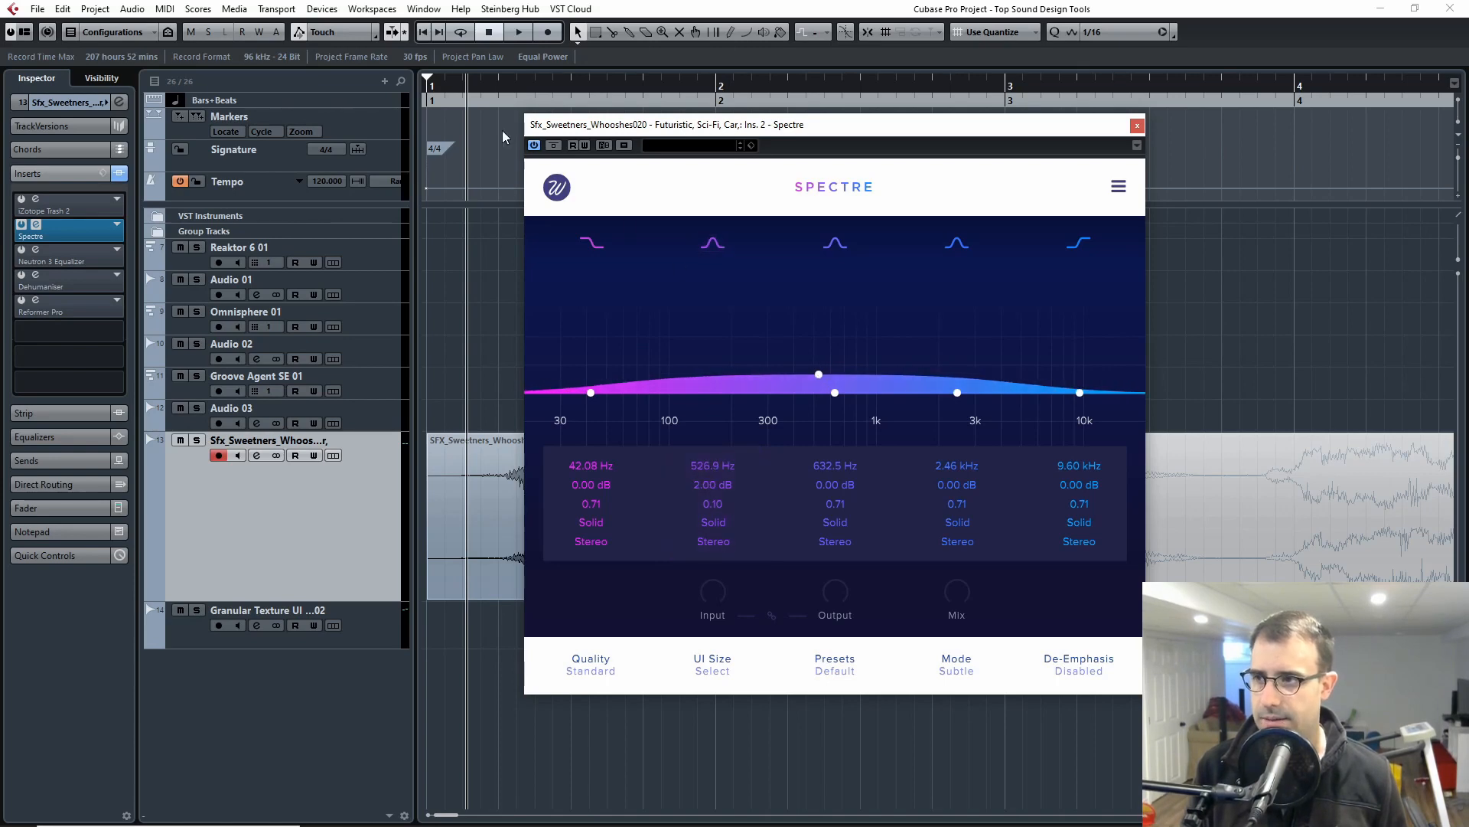
key("space")
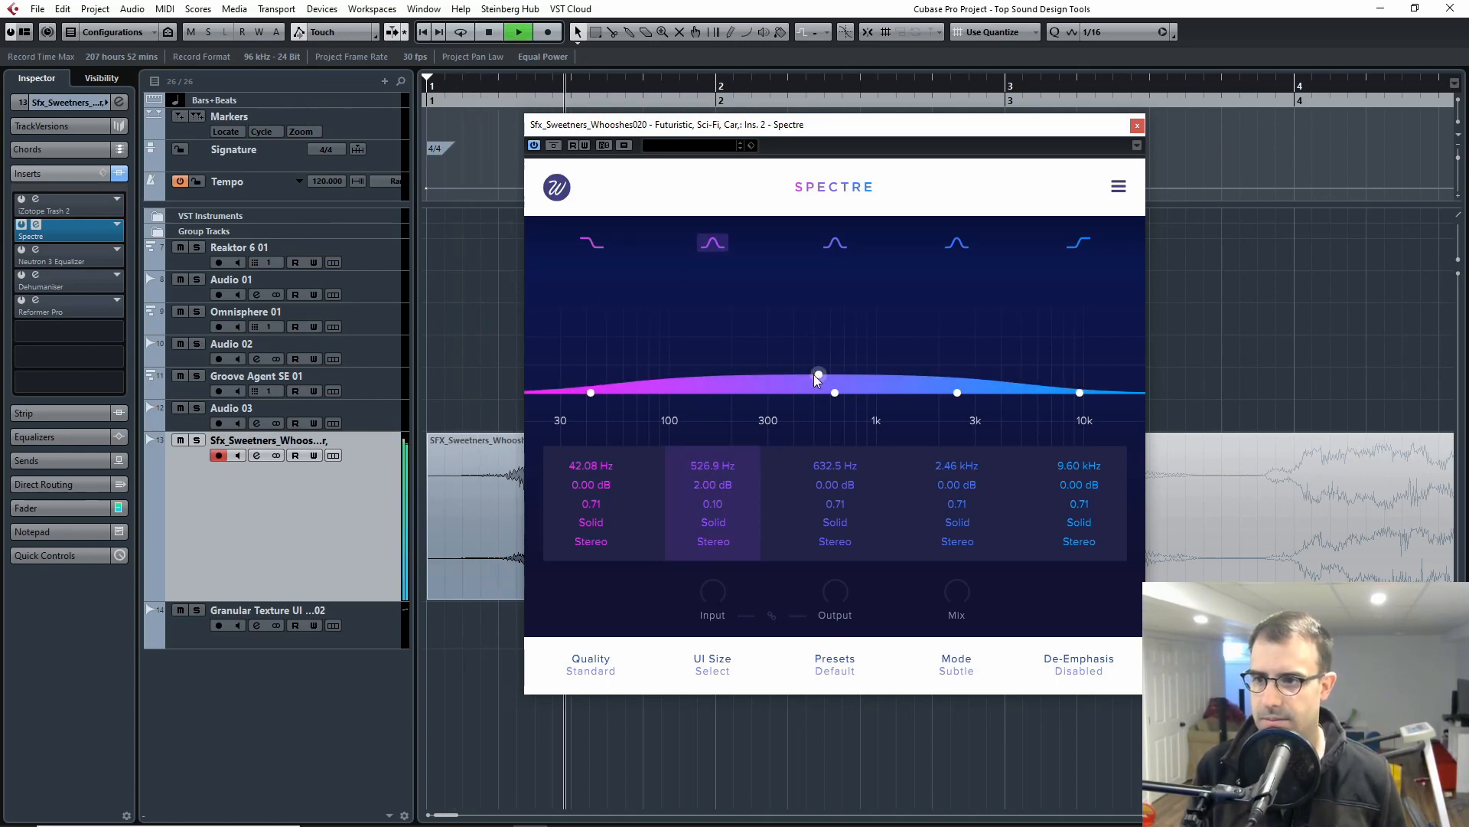
- Raise the second band's gain to about 2.9 dB and replay the whoosh from bar 1
left_click_drag(814, 374, 819, 365)
key("space")
left_click(429, 100)
key("space")
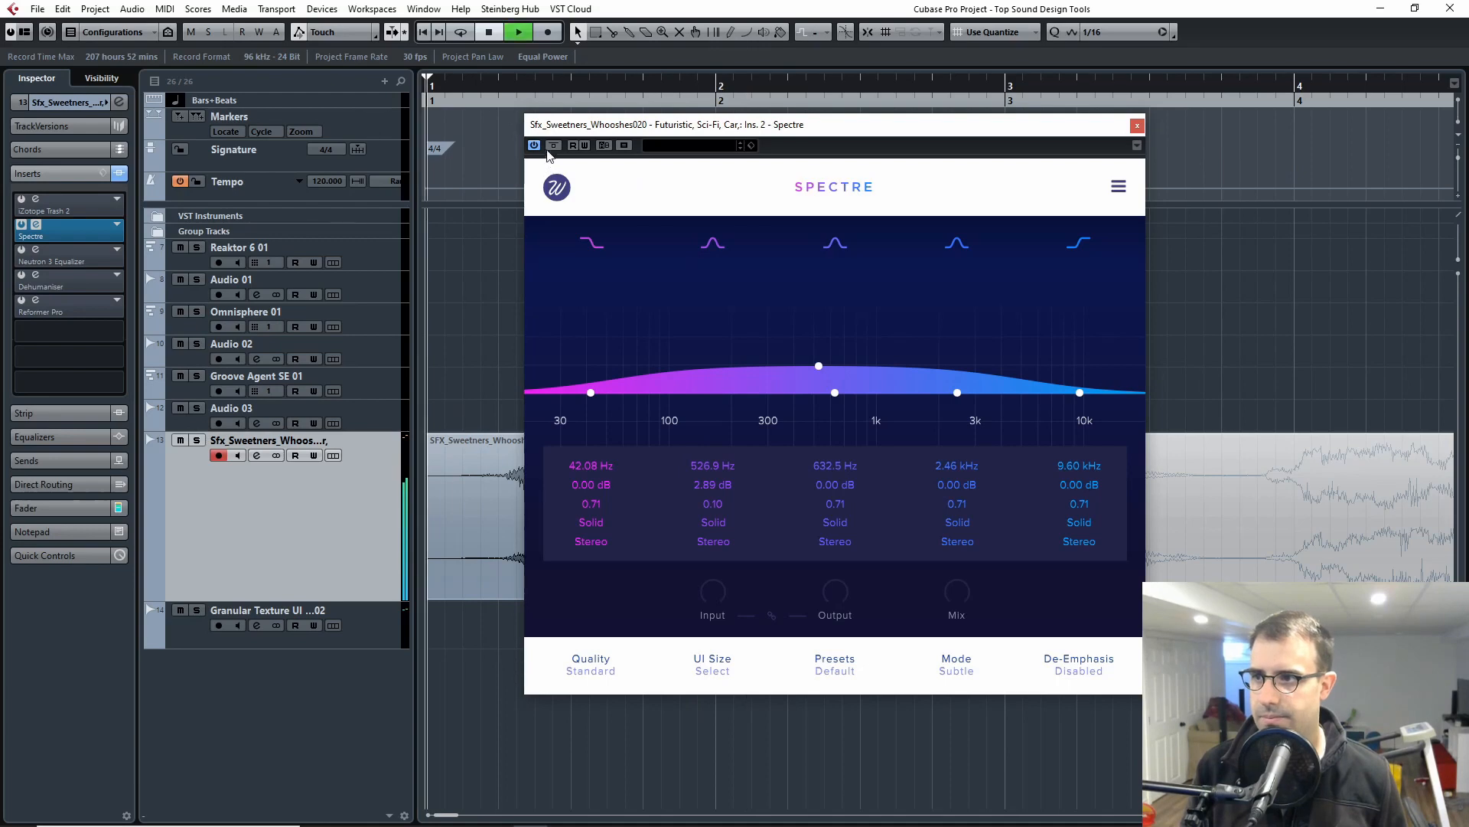
- Loop playback over the first whoosh clip and compare the sound with Spectre bypassed and active
left_click(553, 145)
left_click(460, 33)
left_click(469, 503)
key("p")
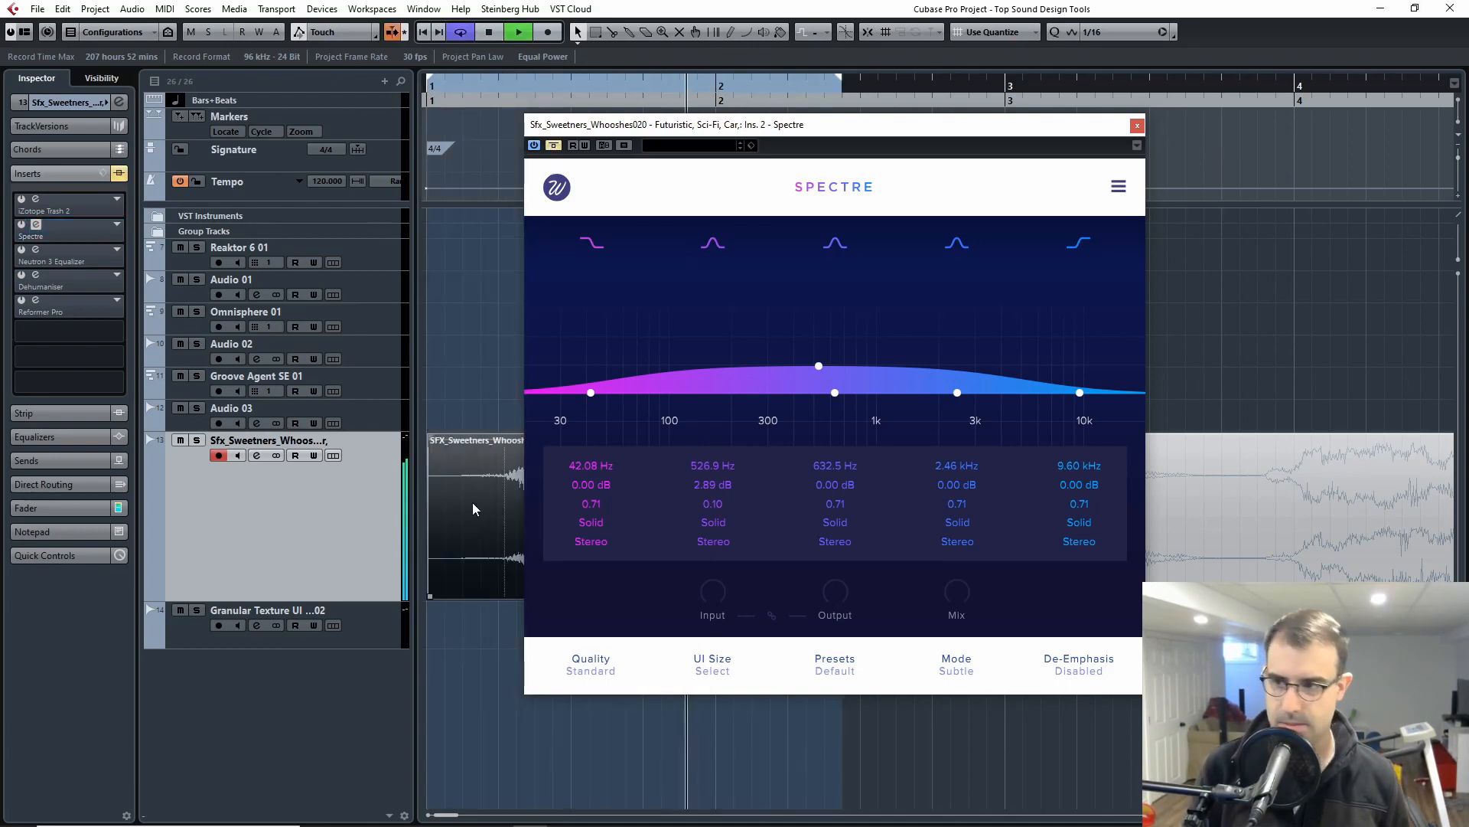
left_click(553, 146)
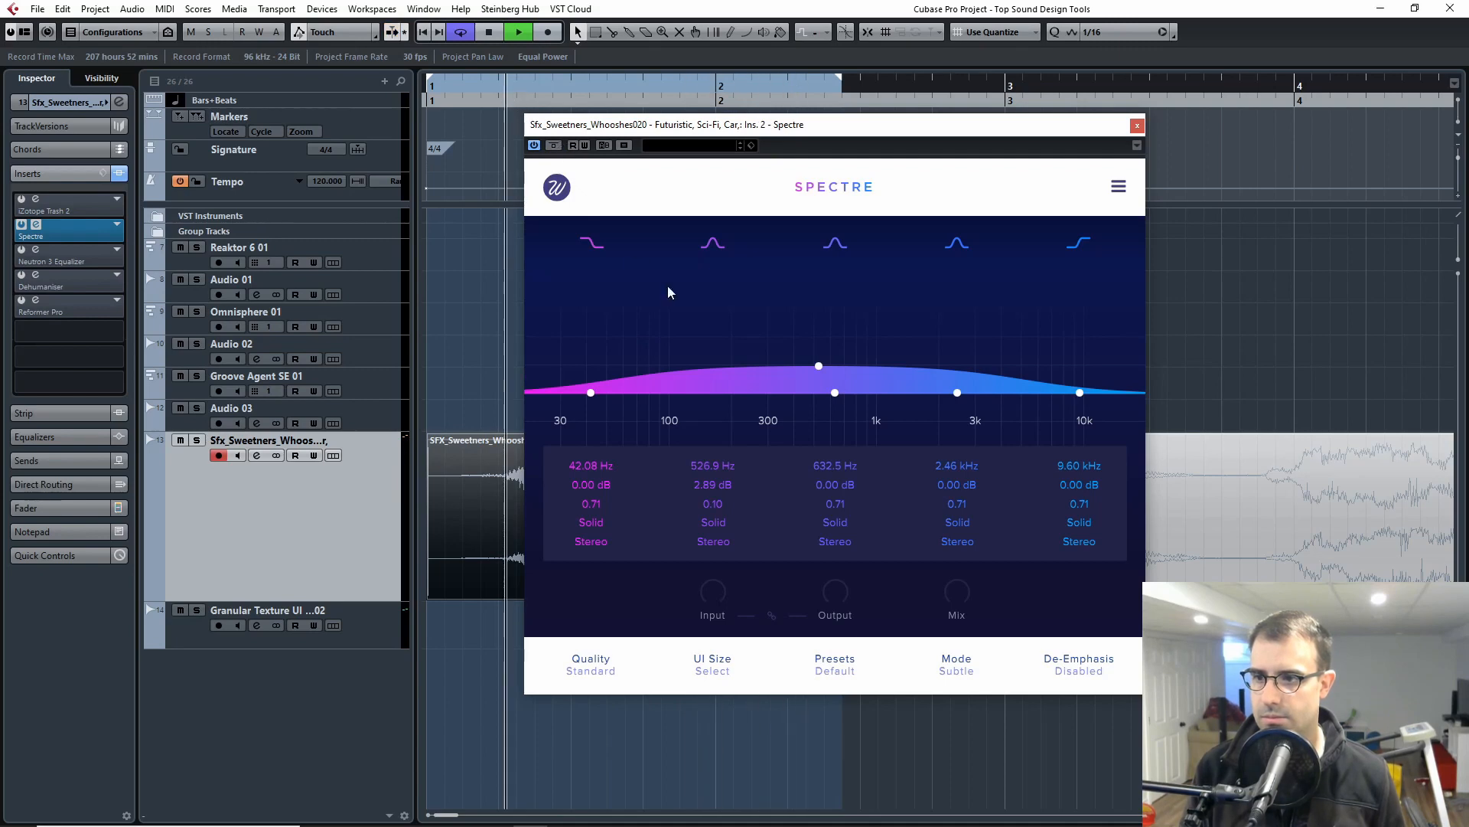
- Raise the second band's gain to about 5.4 dB and compare the loop with Spectre bypassed and active
left_click_drag(819, 365, 817, 342)
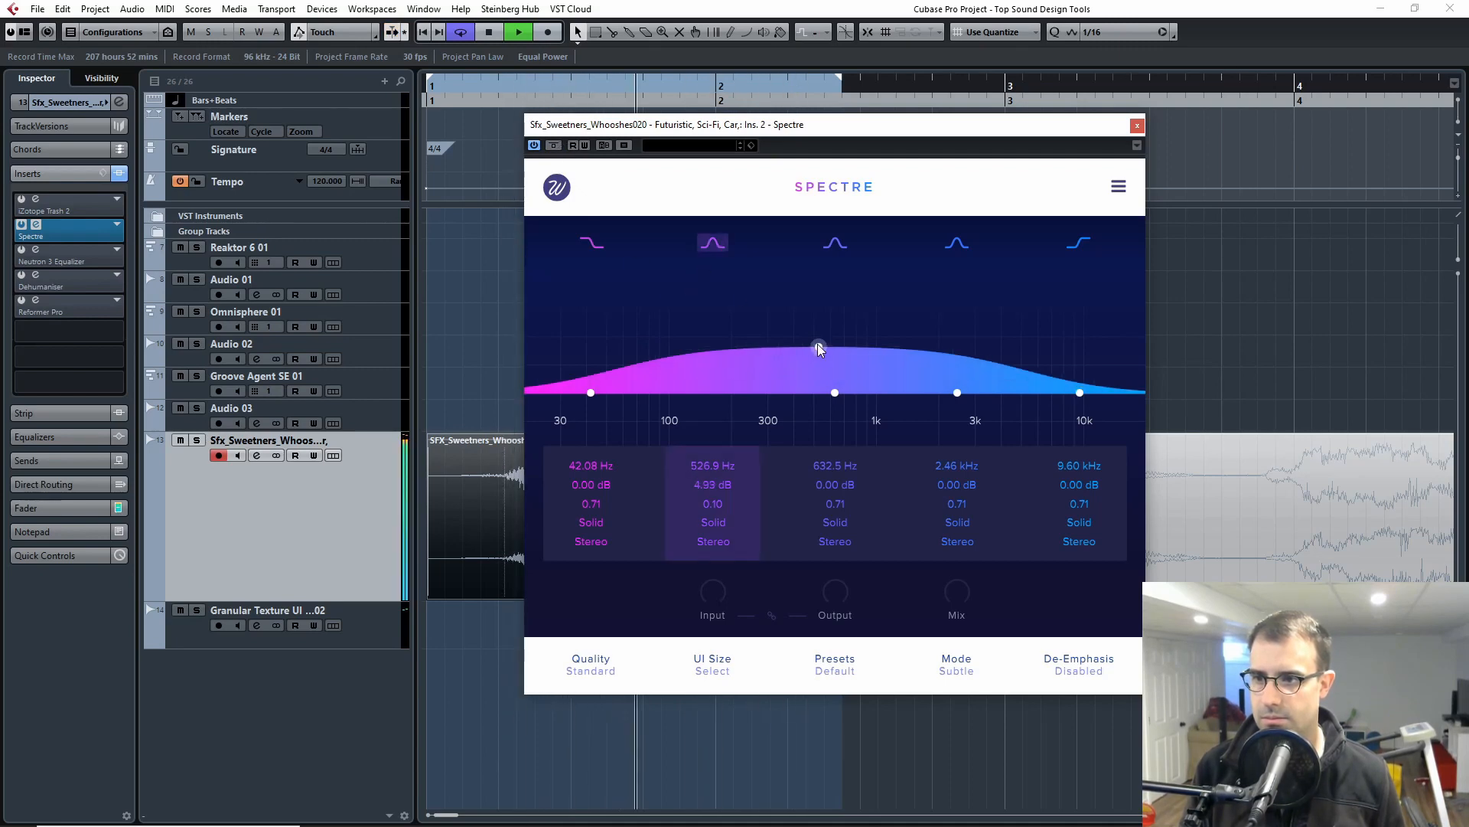
left_click(553, 146)
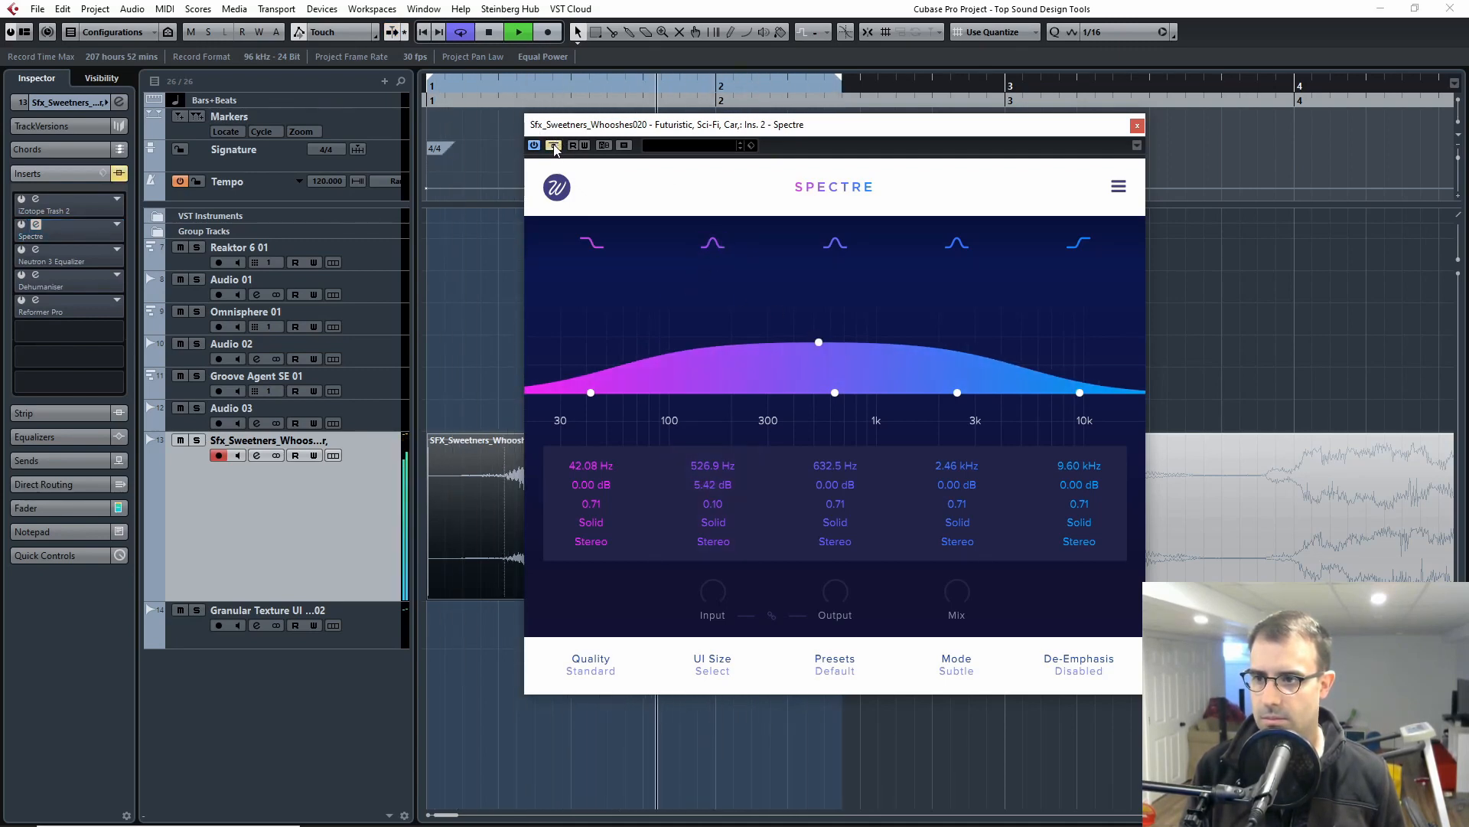
left_click(554, 146)
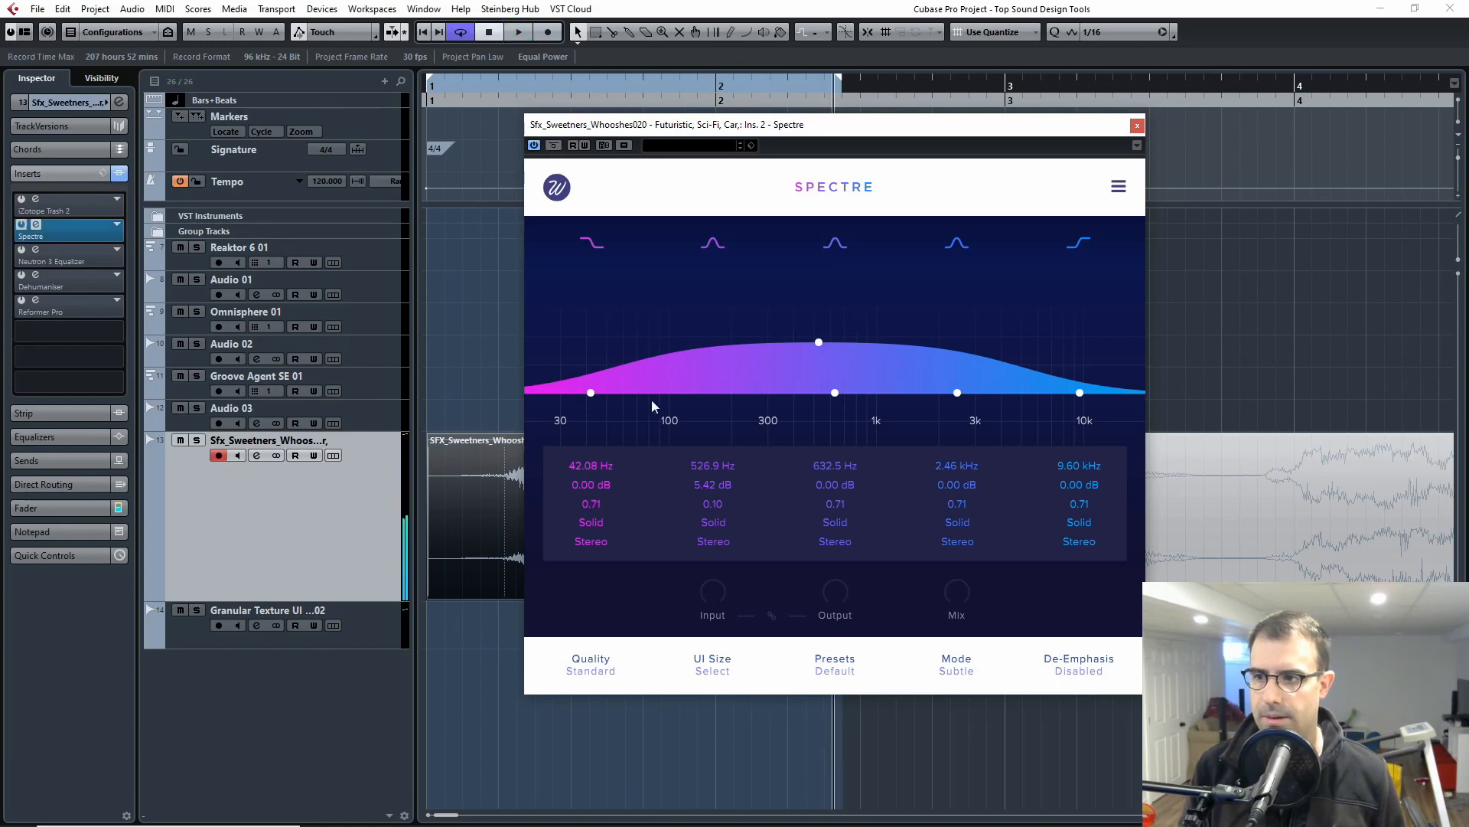
- Boost Spectre's lowest band to about 10.4 dB at 190 Hz and audition the loop
left_click_drag(591, 392, 727, 296)
key("space")
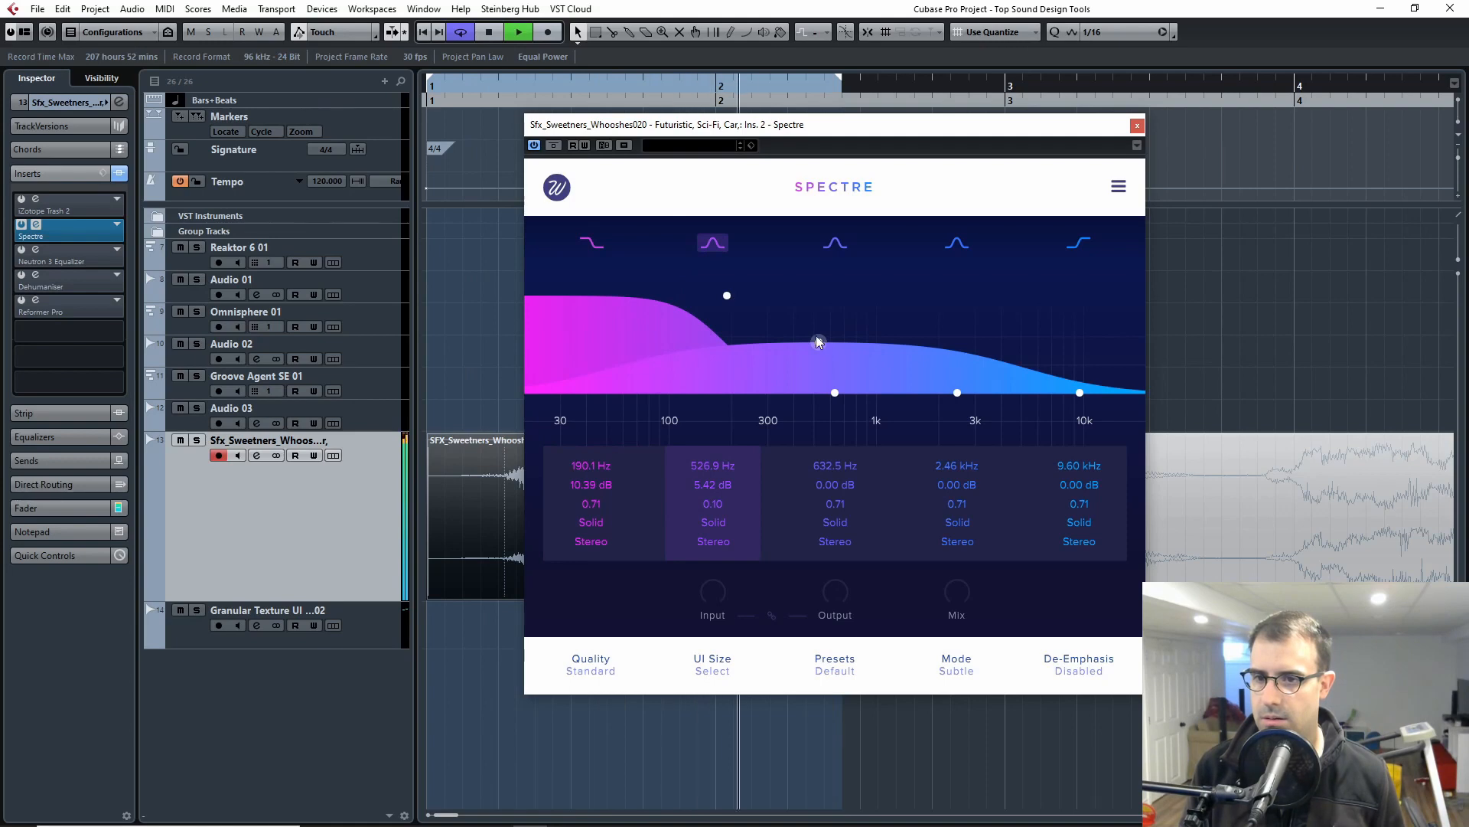
key("space")
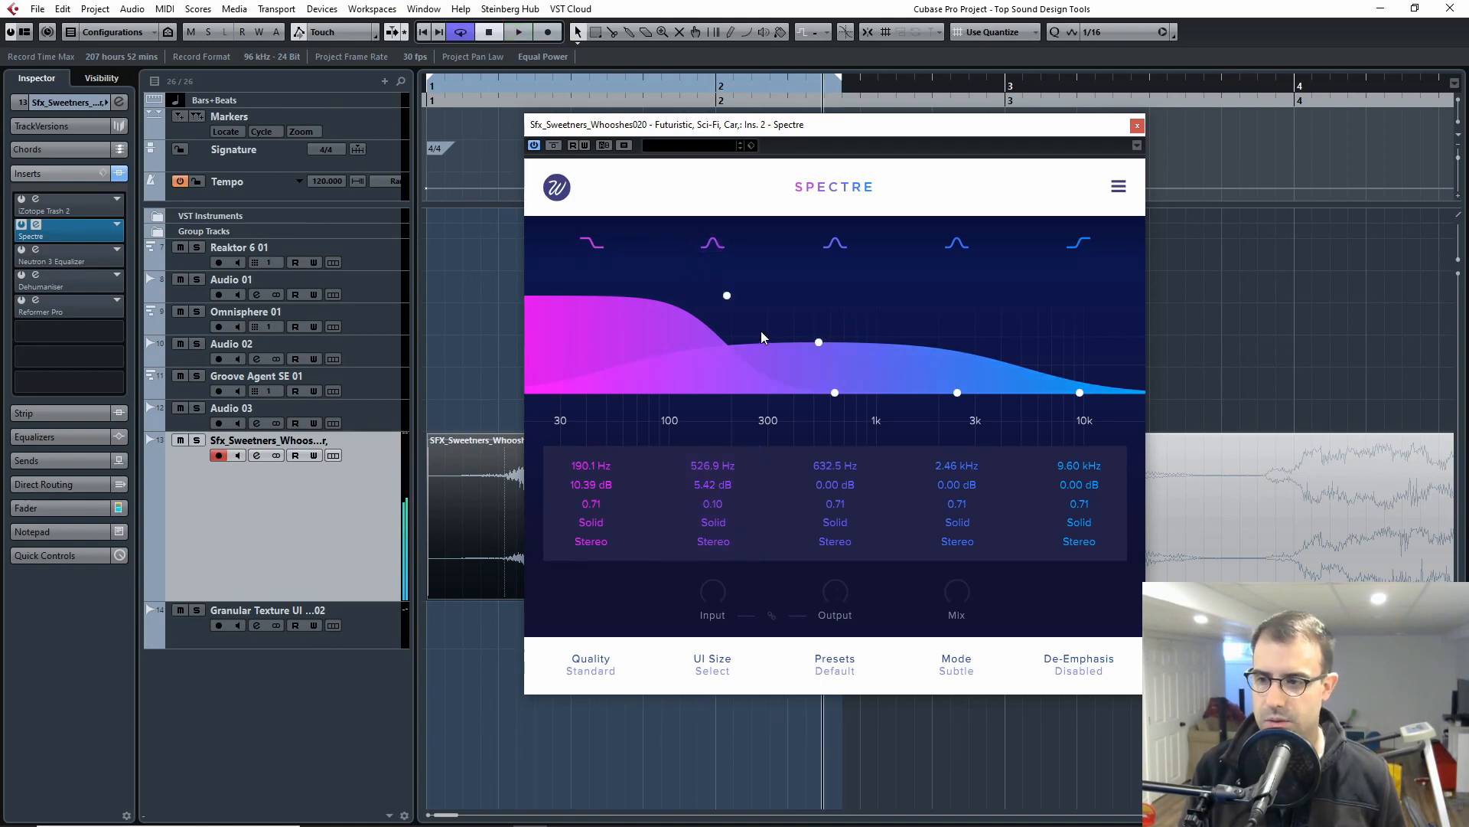
- Set the lowest band's saturation to Bit and the third band's to Digital, with the loop playing
left_click(590, 522)
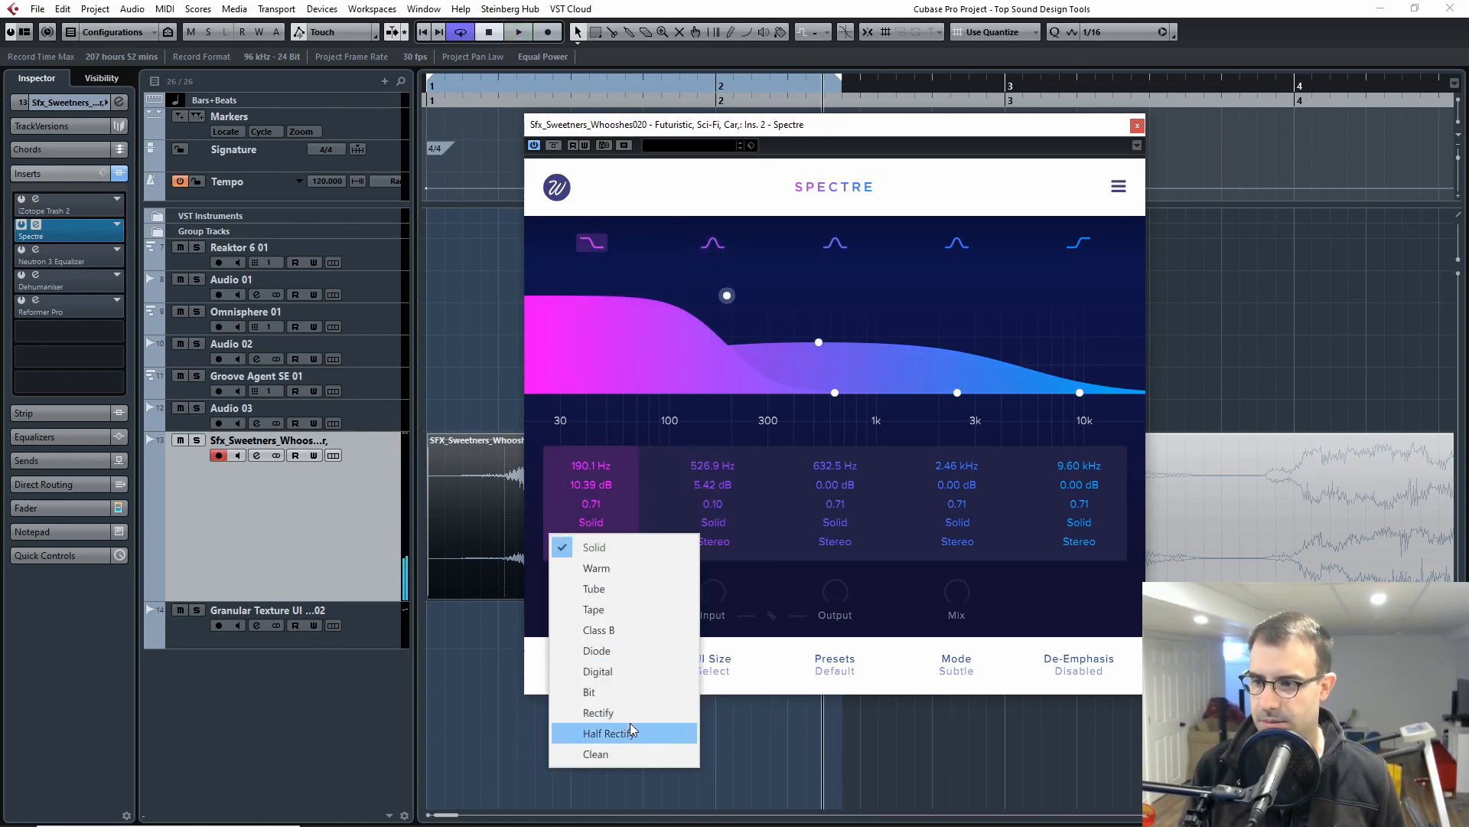
left_click(601, 692)
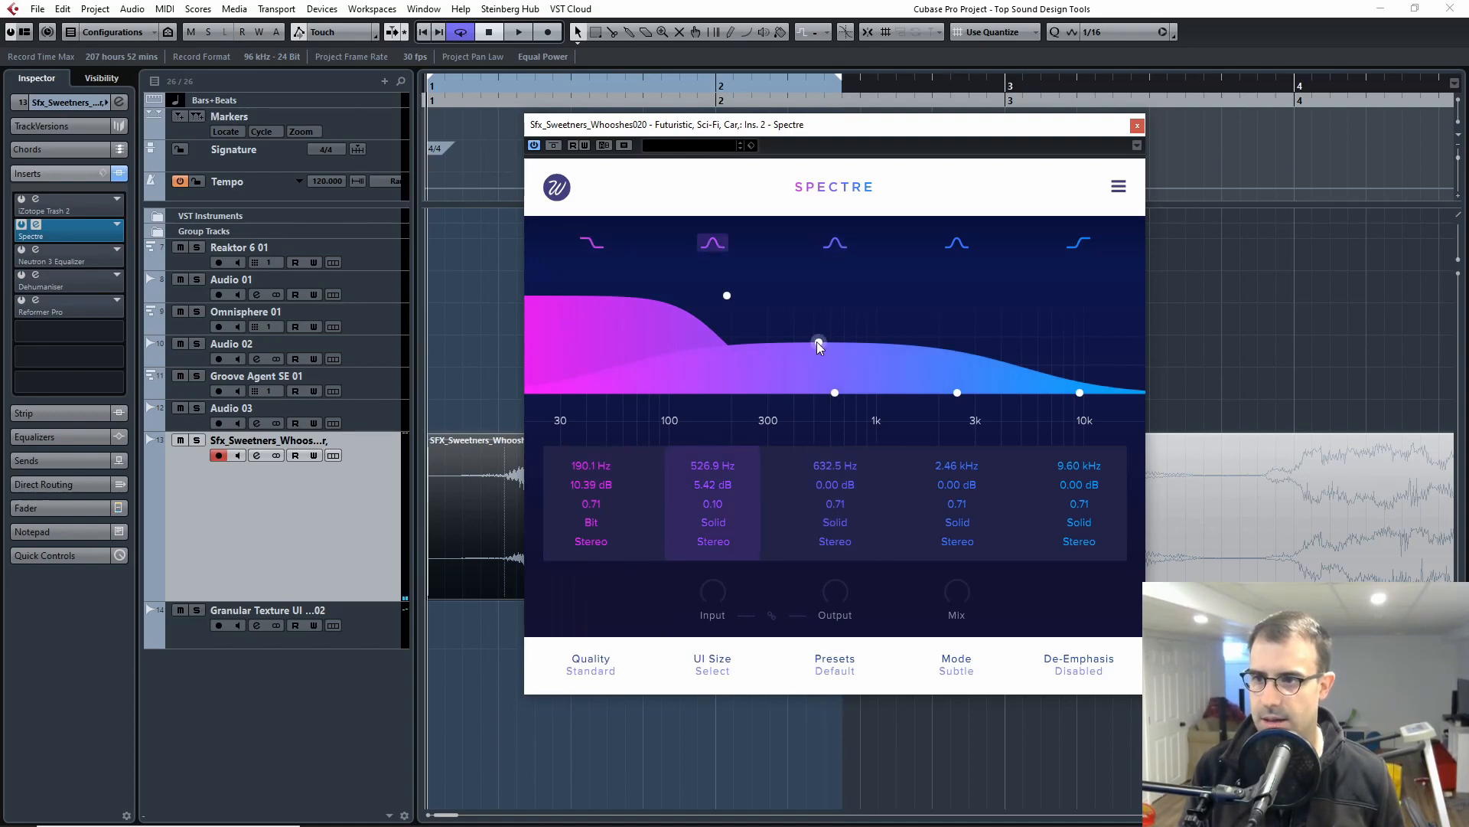
left_click(836, 522)
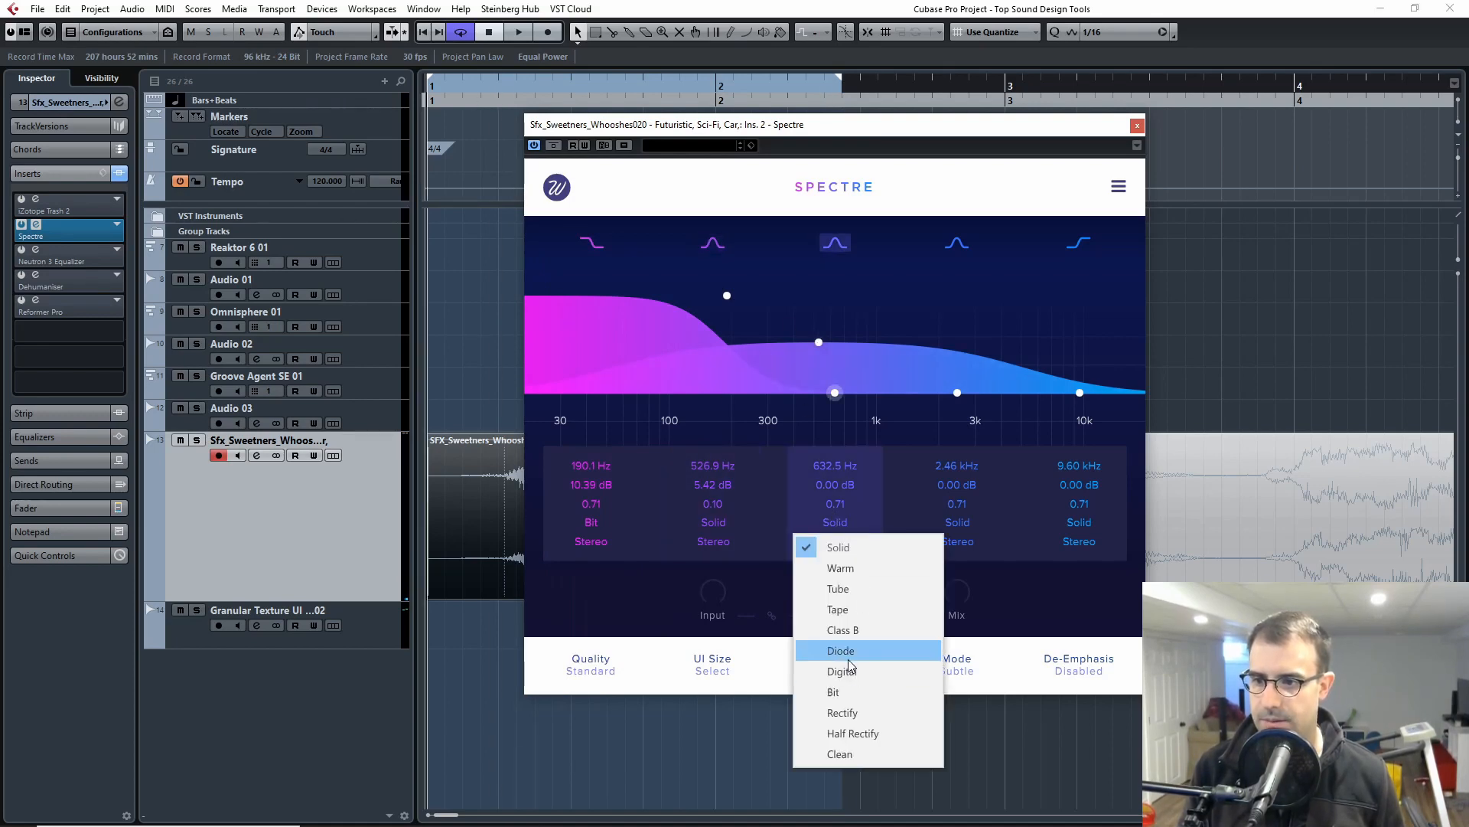
left_click(845, 652)
left_click(837, 523)
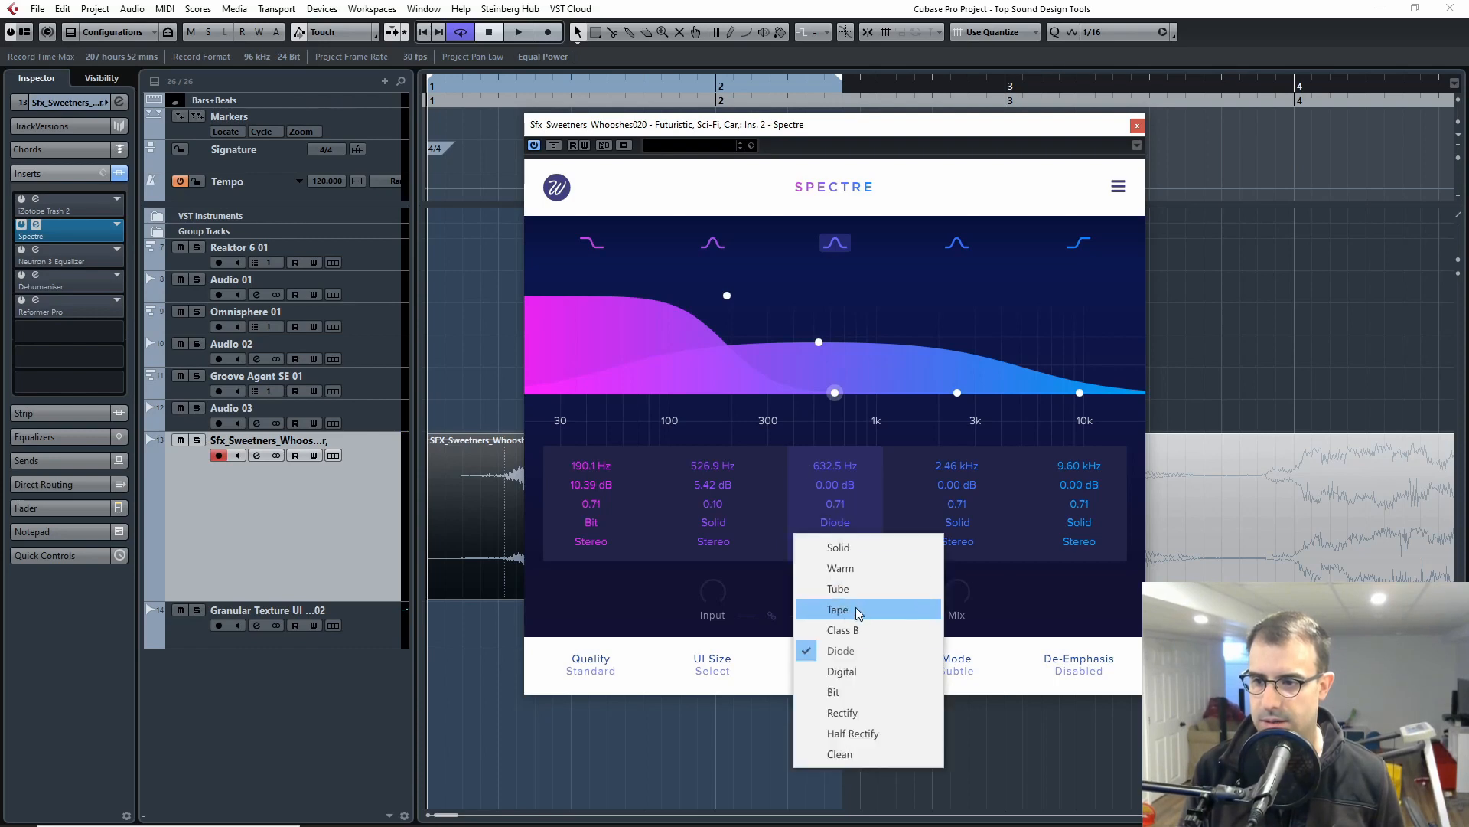
left_click(851, 668)
key("space")
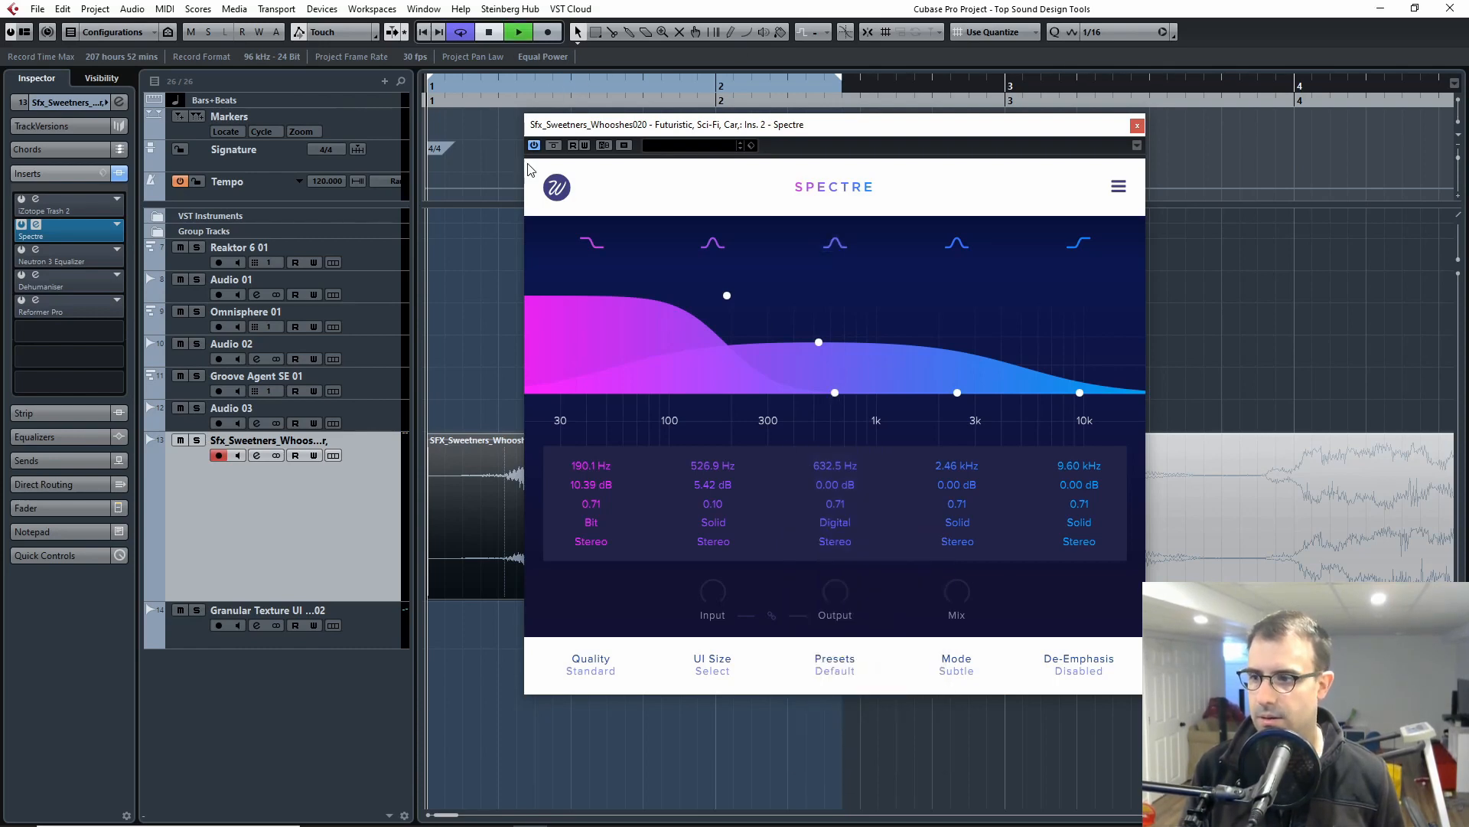
- Move the second band to about 820 Hz and 6.3 dB, and set its saturation type to Digital
left_click_drag(818, 344, 858, 333)
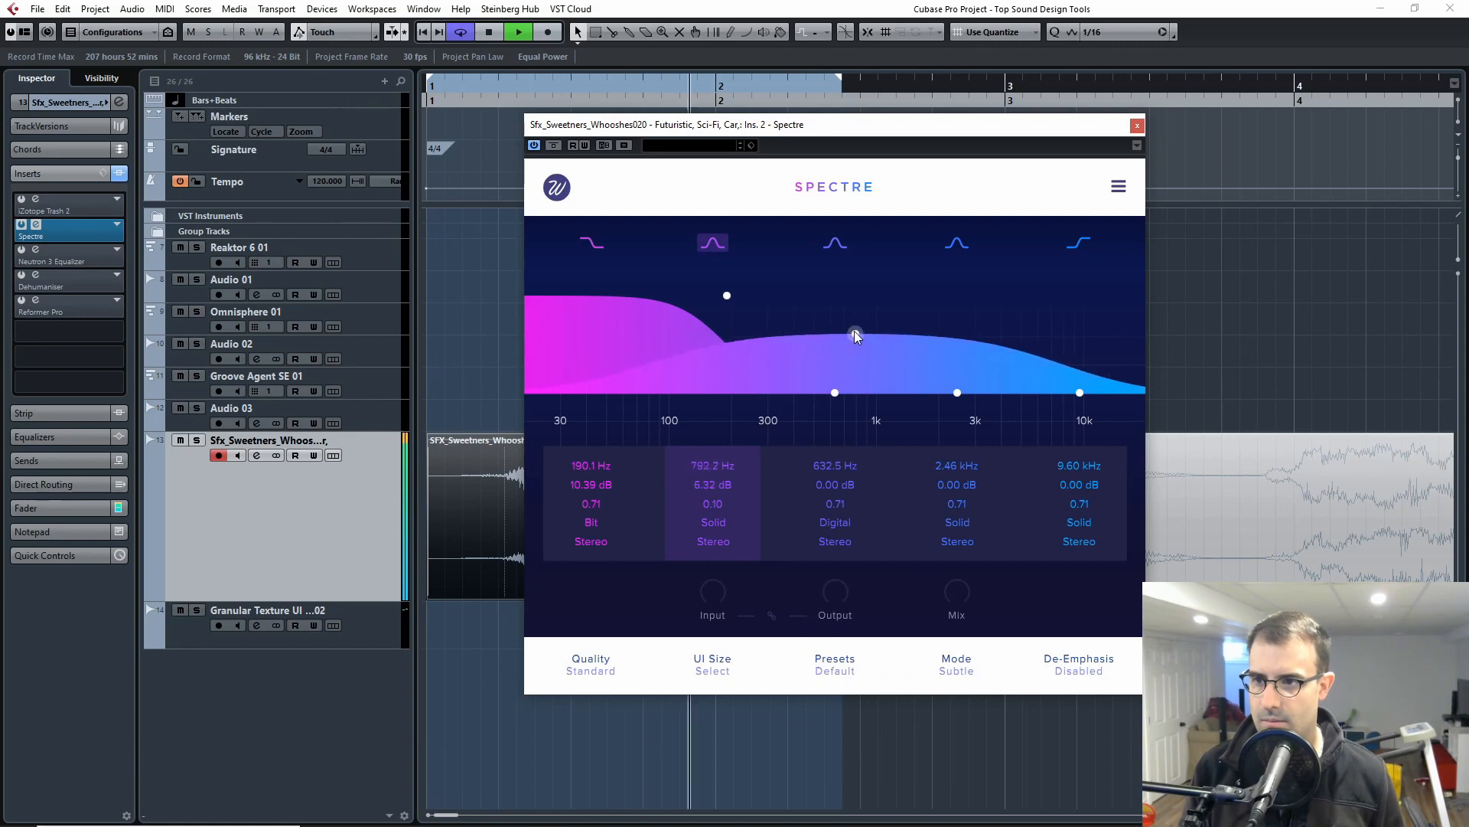
left_click(732, 521)
left_click(754, 671)
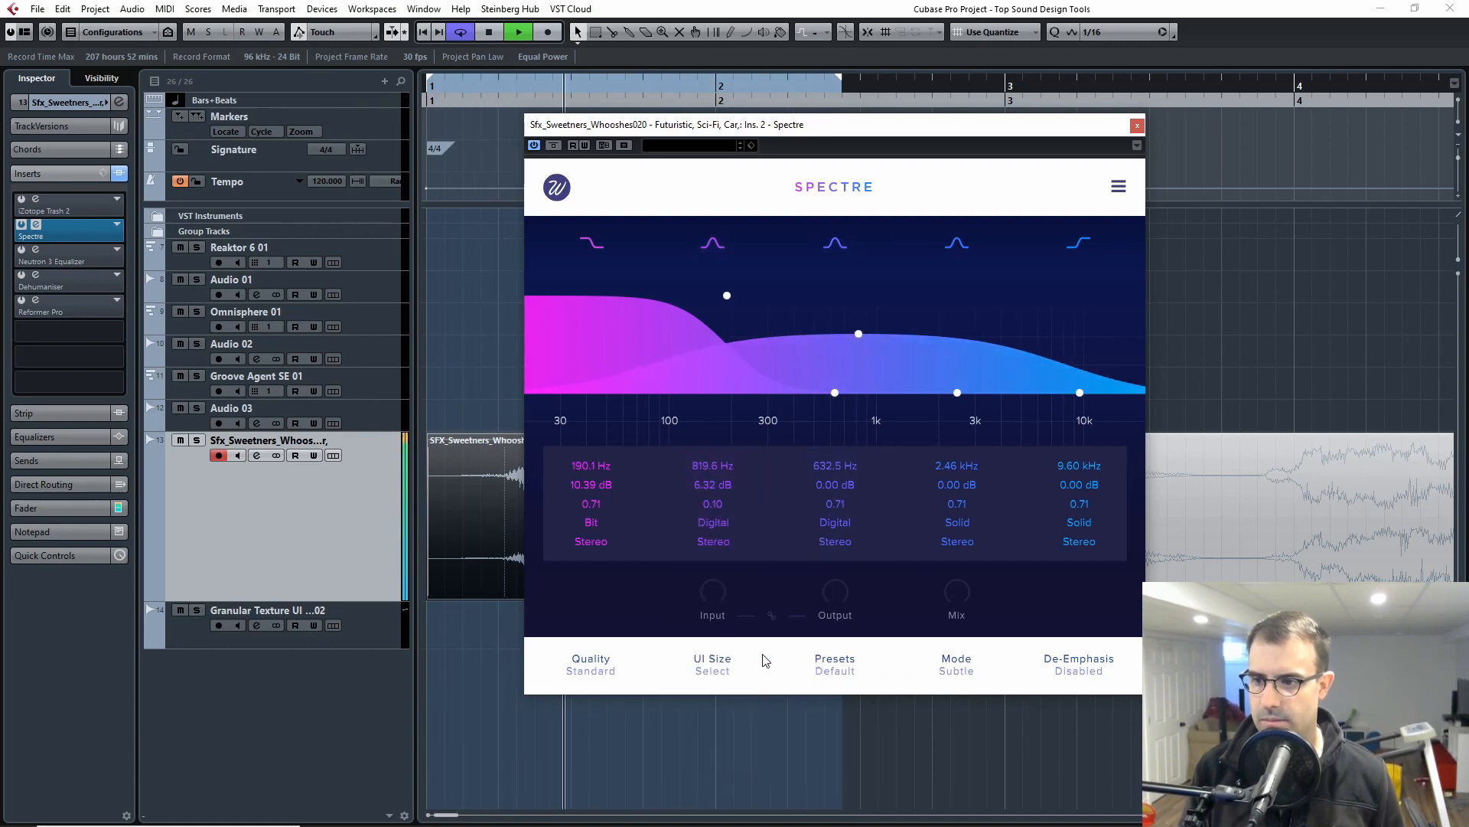
- Compare the loop with Spectre's second band switched off and on, leaving the band on and playback stopped
left_click(712, 242)
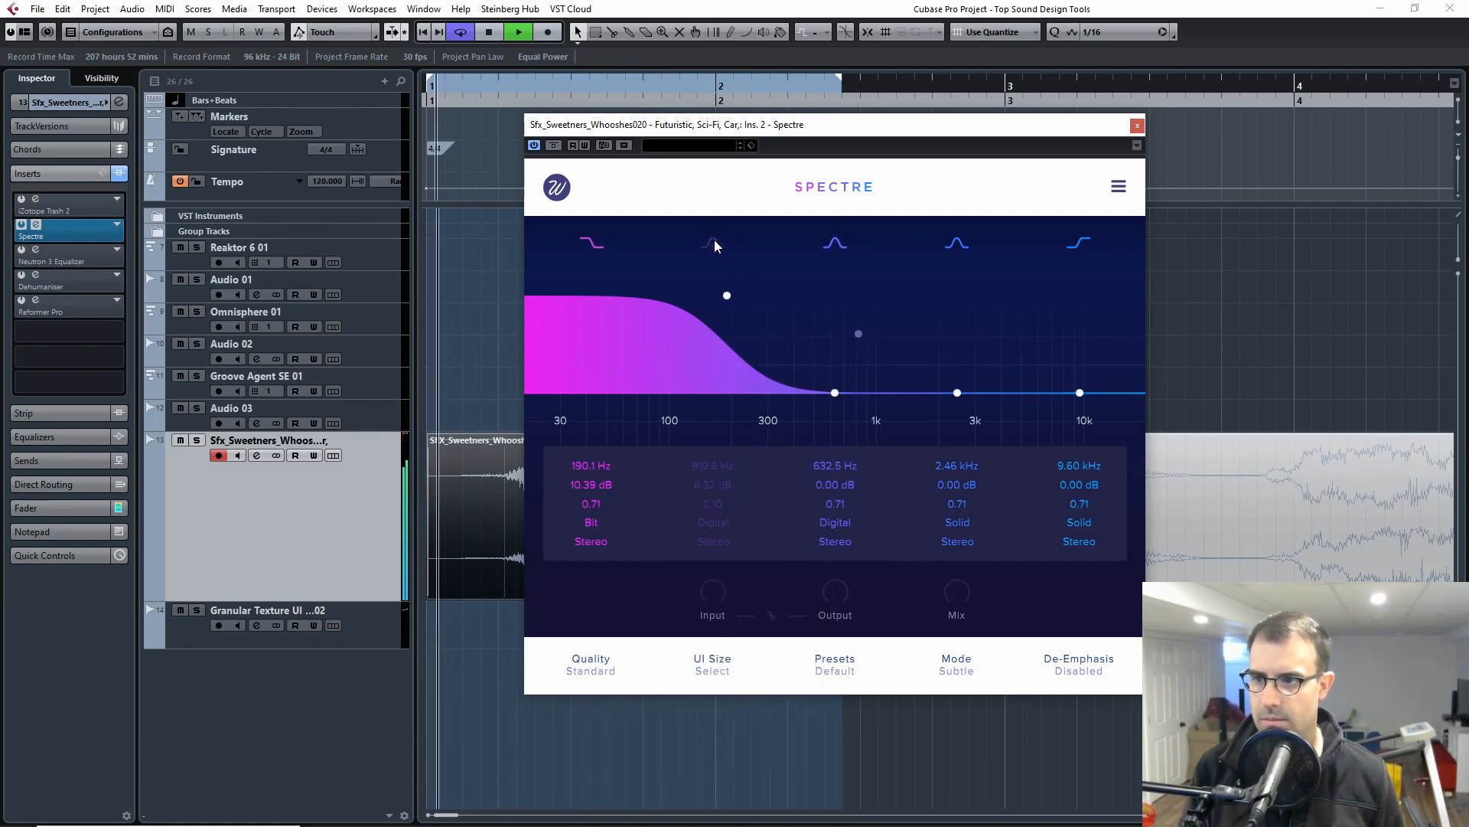
left_click(714, 242)
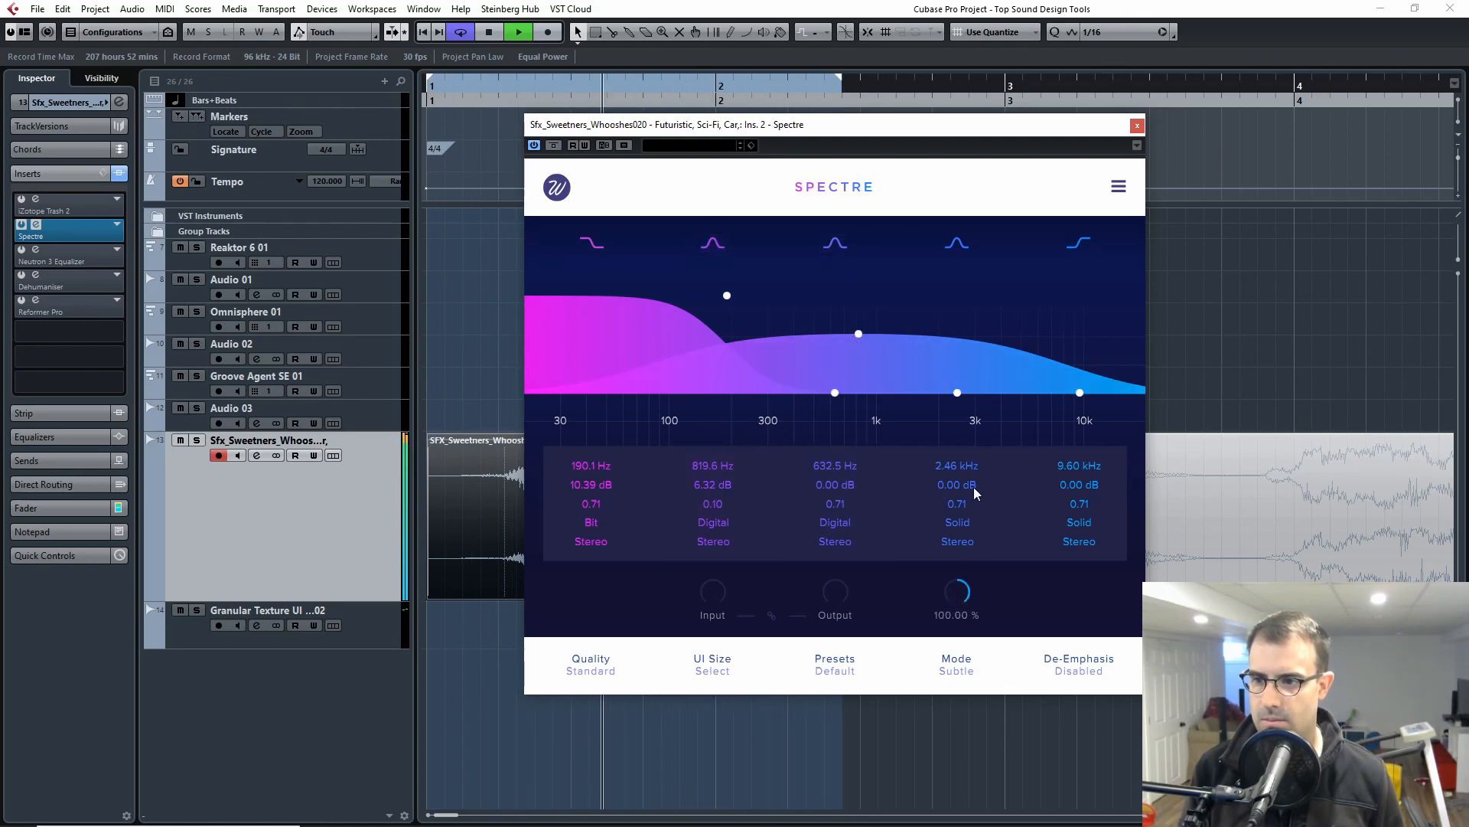
key("space")
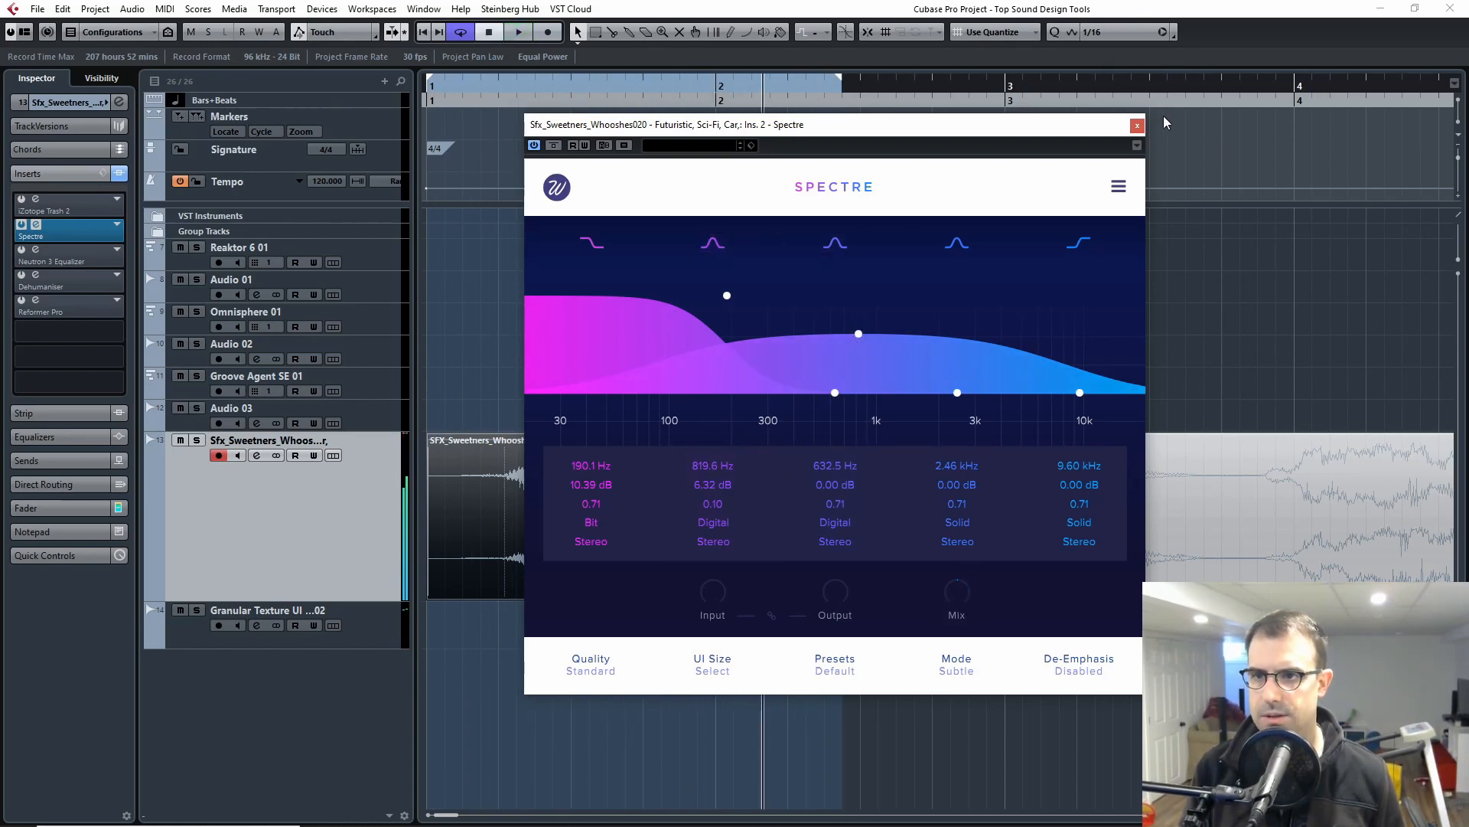
- Close the Spectre editor and switch the whoosh track's active insert from Spectre to Neutron 3 Equalizer
left_click(1137, 125)
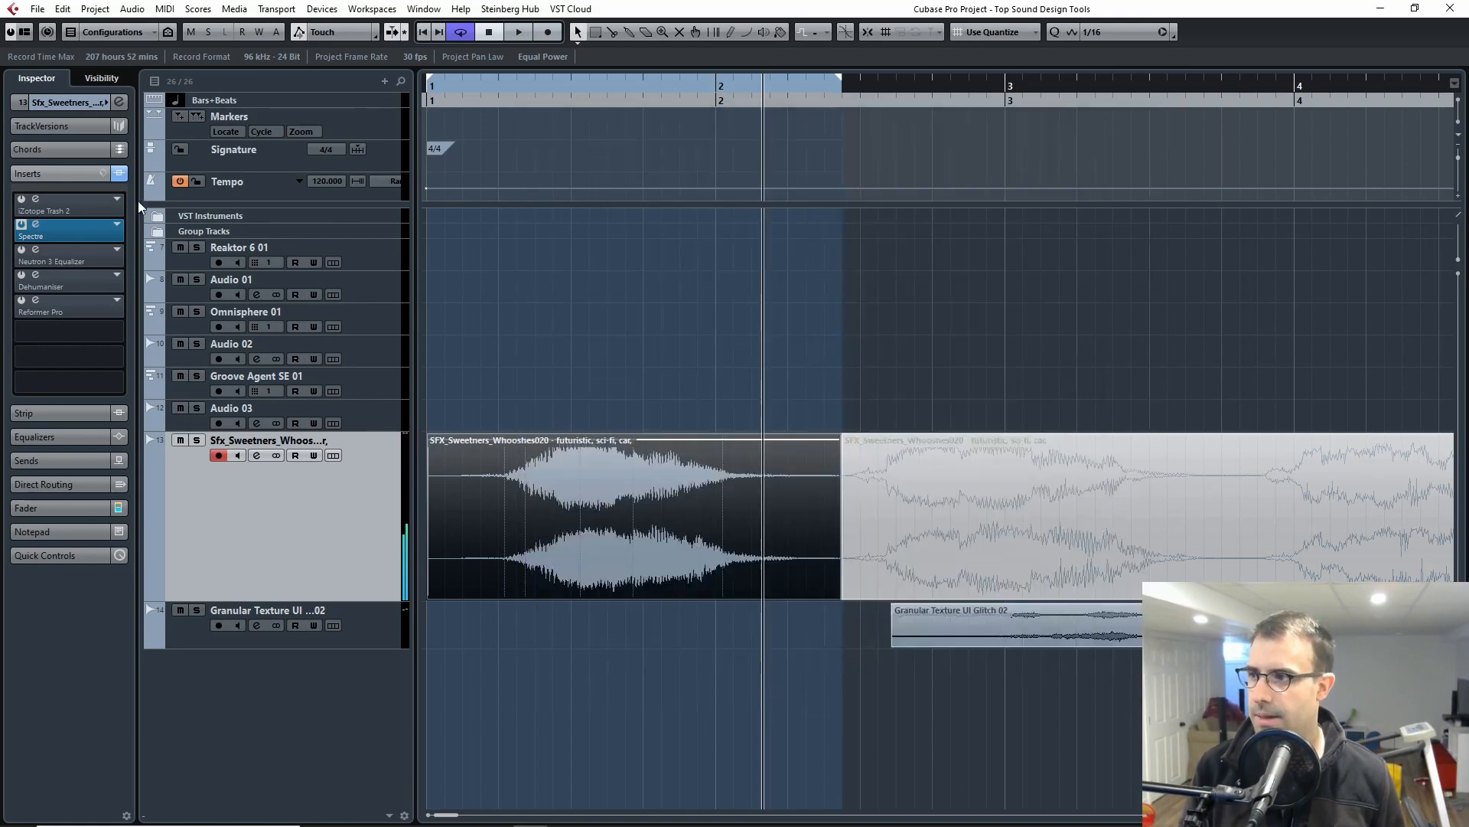
left_click(21, 225)
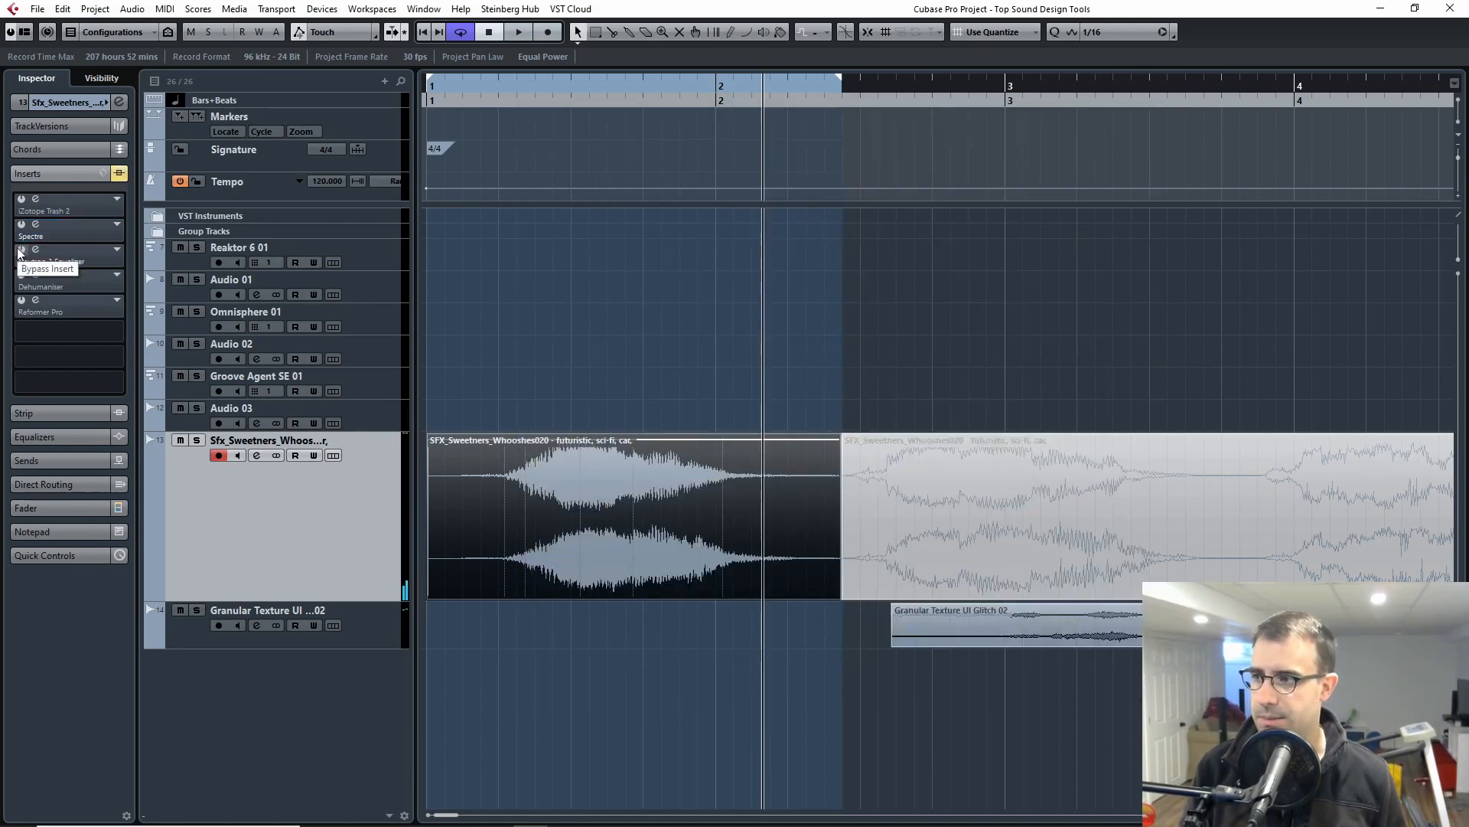
left_click(22, 250)
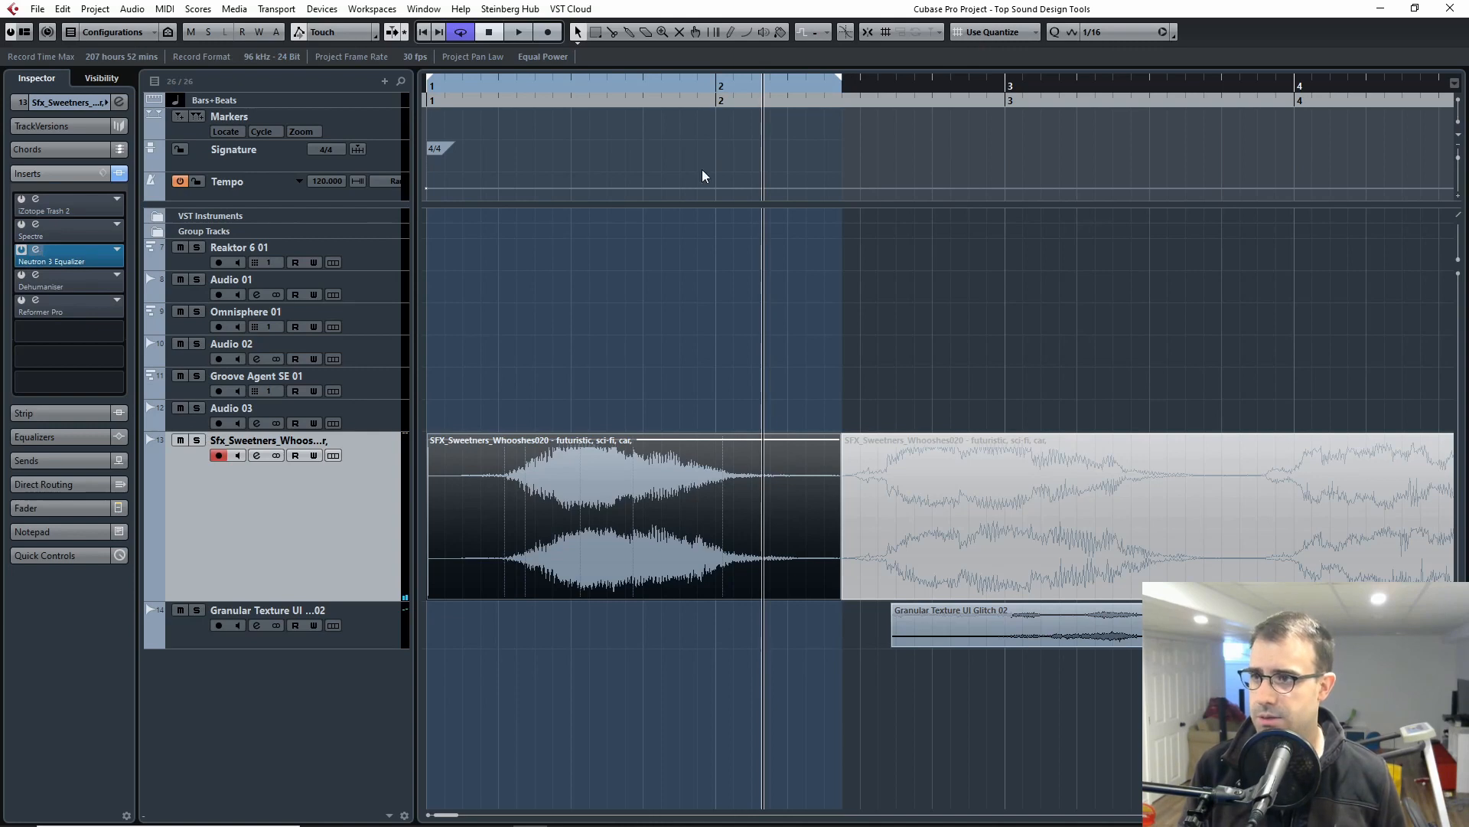
- Open the Neutron 3 Equalizer editor clear of the whoosh's beginning and briefly play the loop through it
left_click_drag(593, 91, 389, 110)
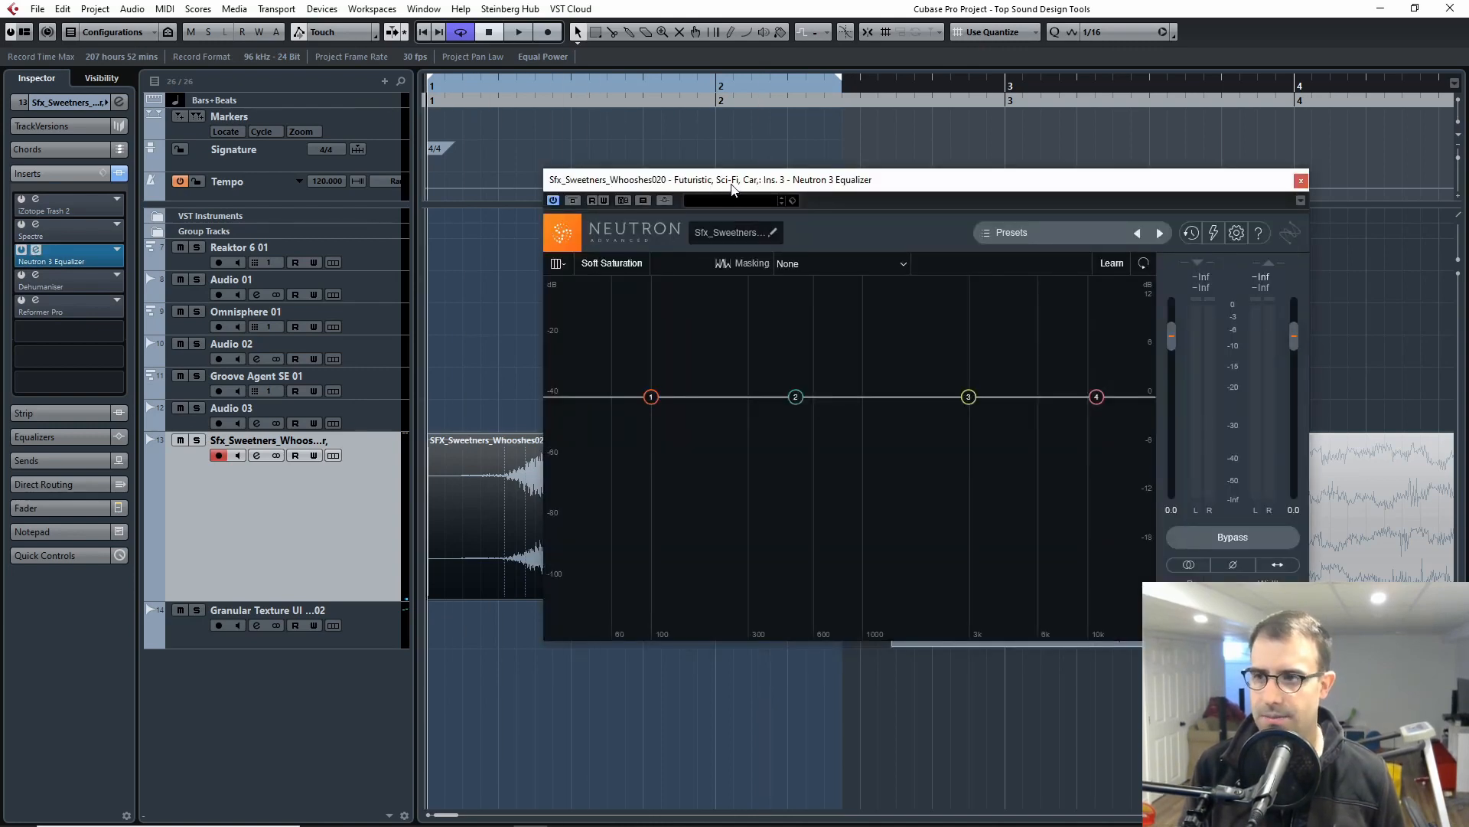
left_click_drag(731, 187, 888, 161)
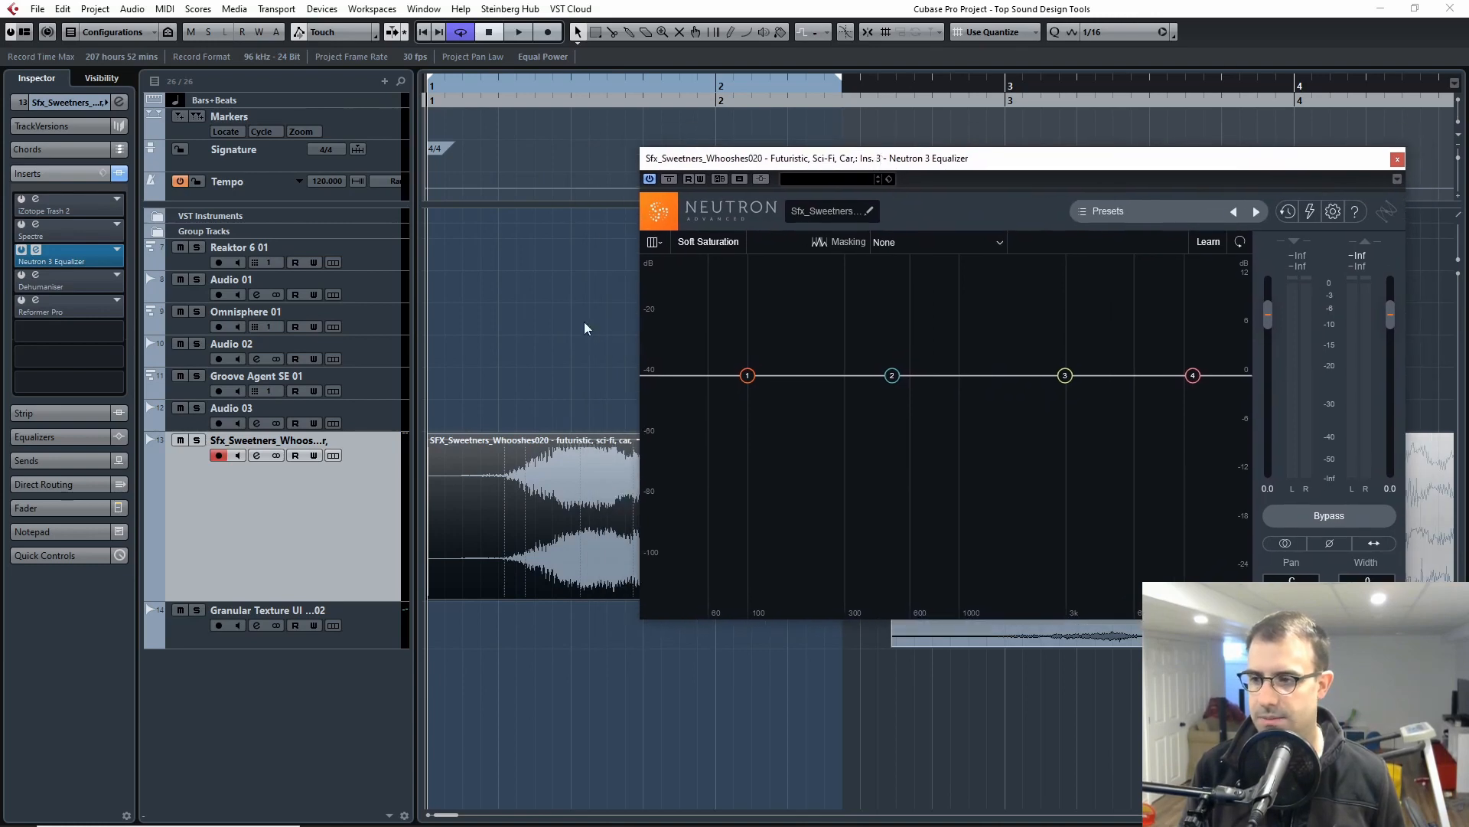
left_click(505, 95)
left_click_drag(928, 166, 916, 141)
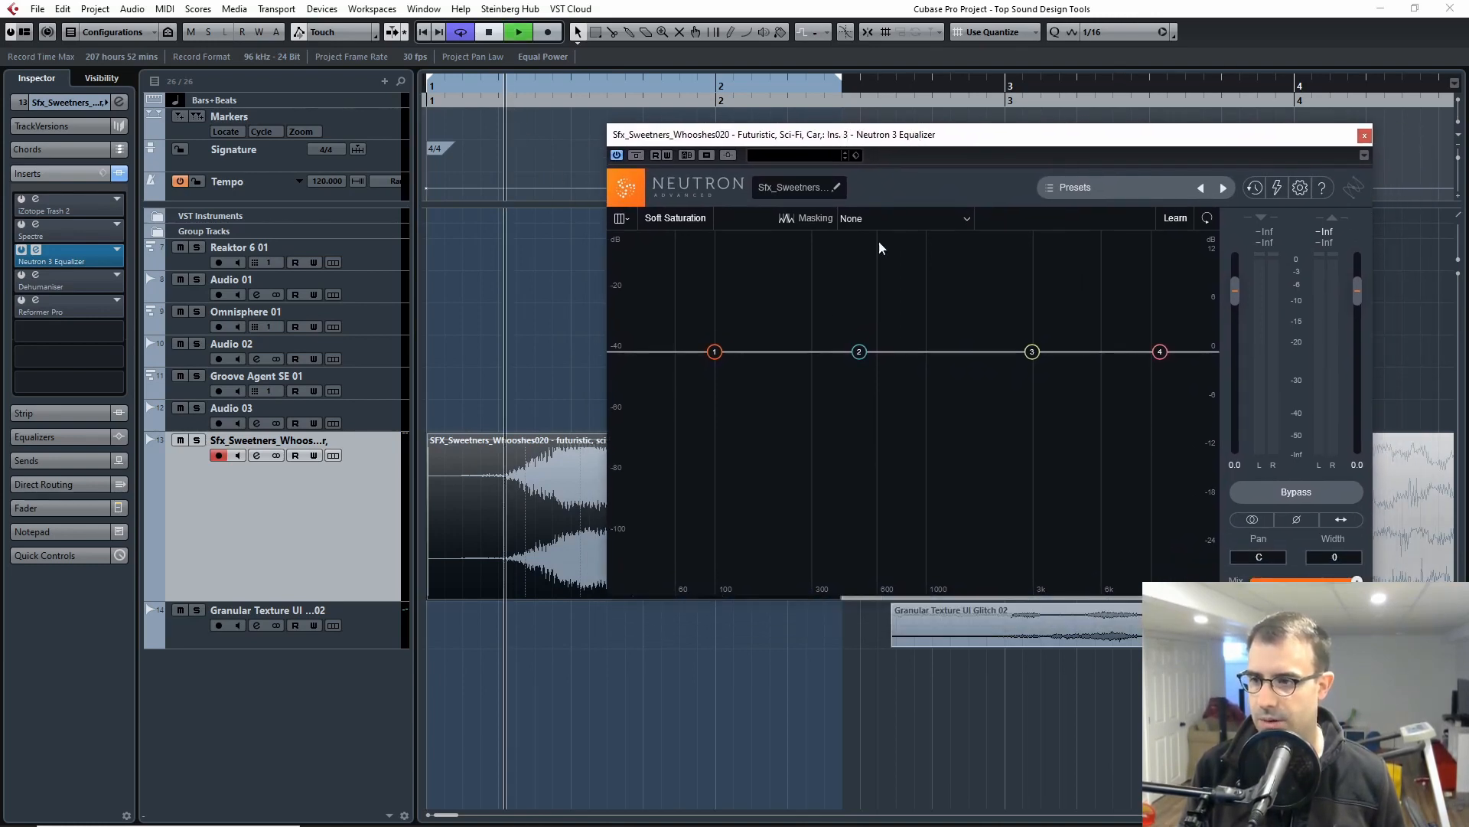
key("space")
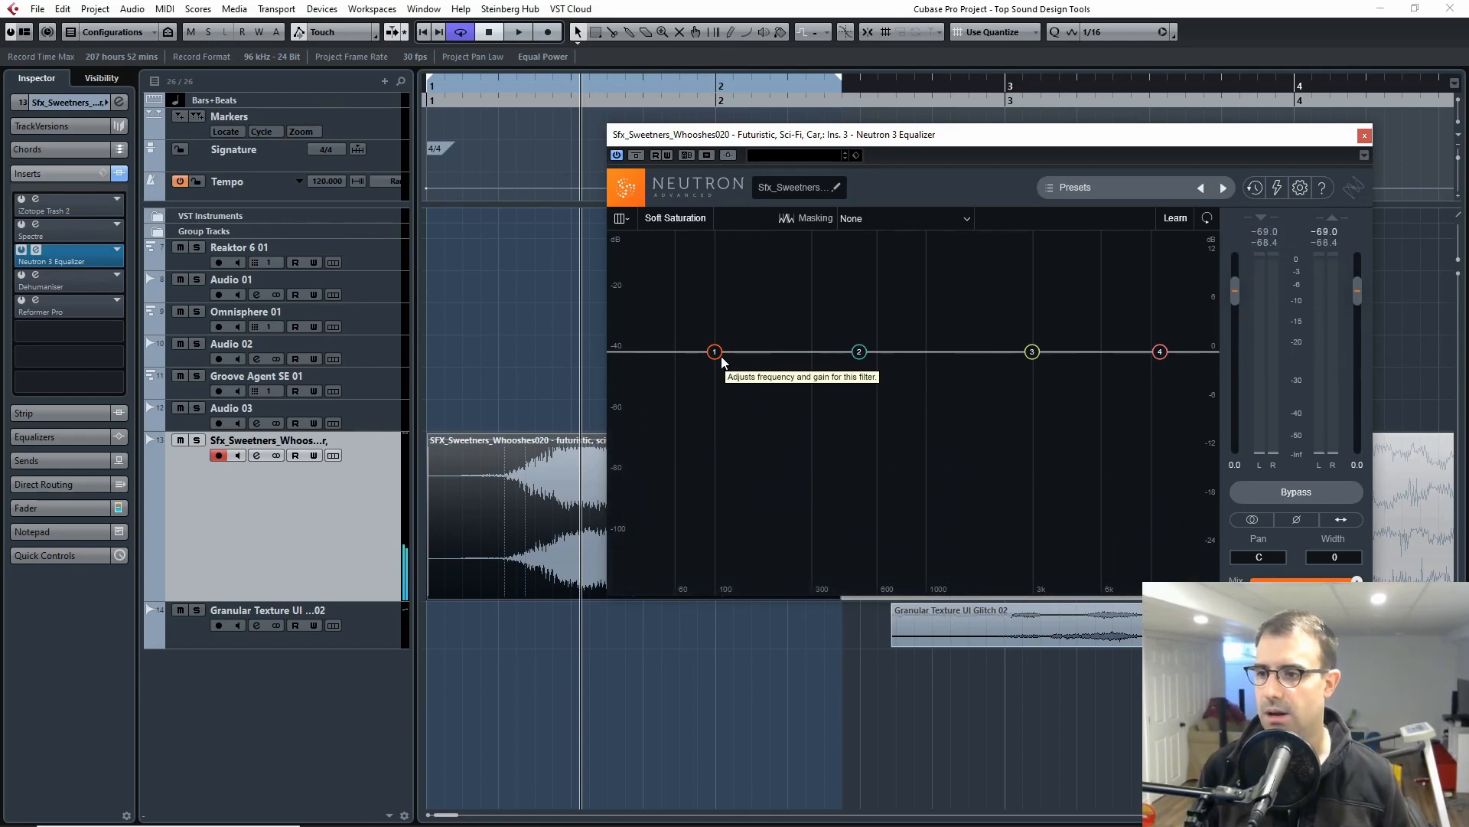
- Pull Neutron's first node, an Analog Low Shelf, to about -6.6 dB at 210 Hz and audition the loop
left_click_drag(725, 356, 779, 404)
double_click(765, 382)
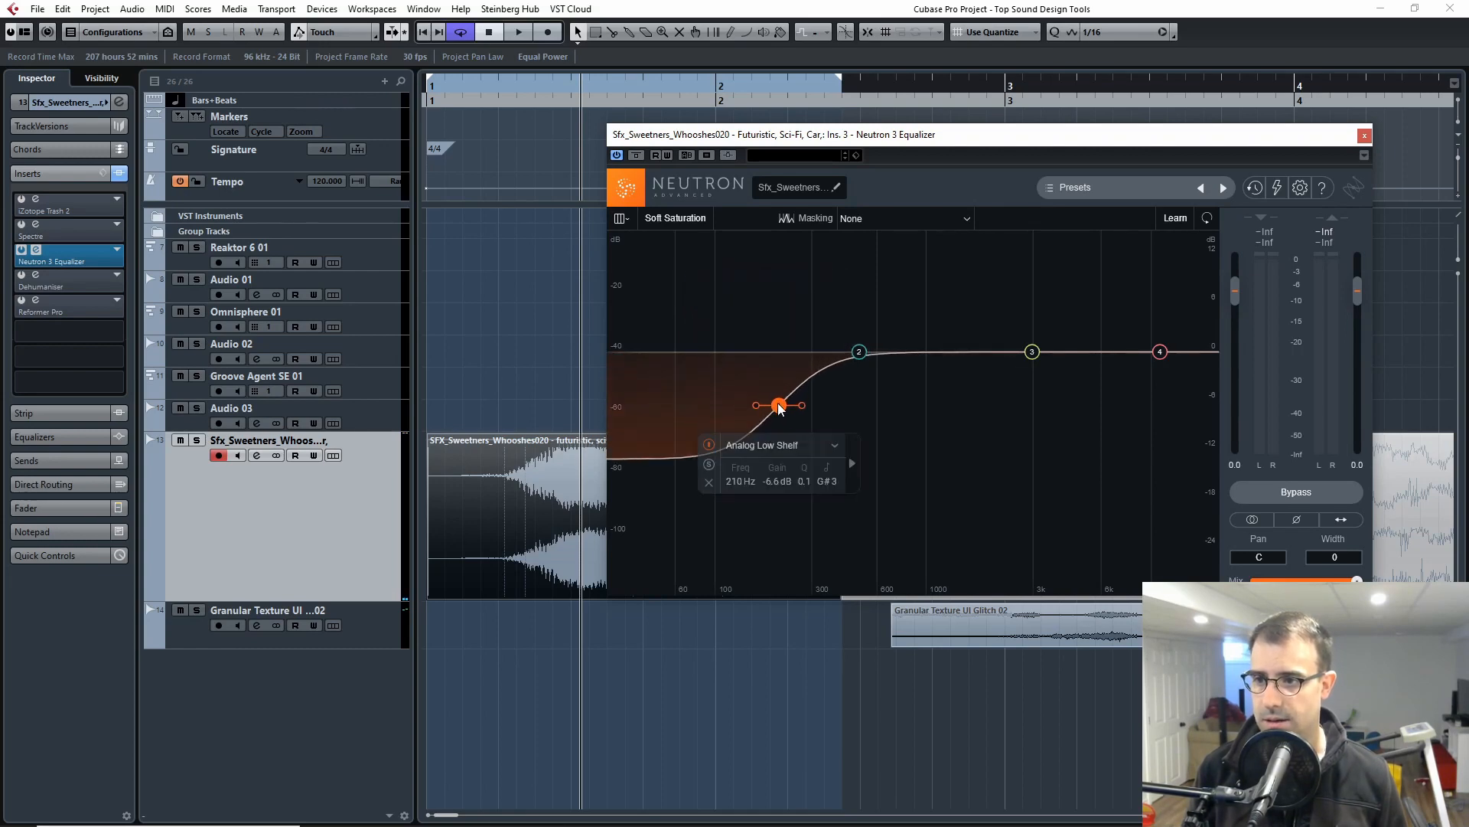
key("space")
key("space")
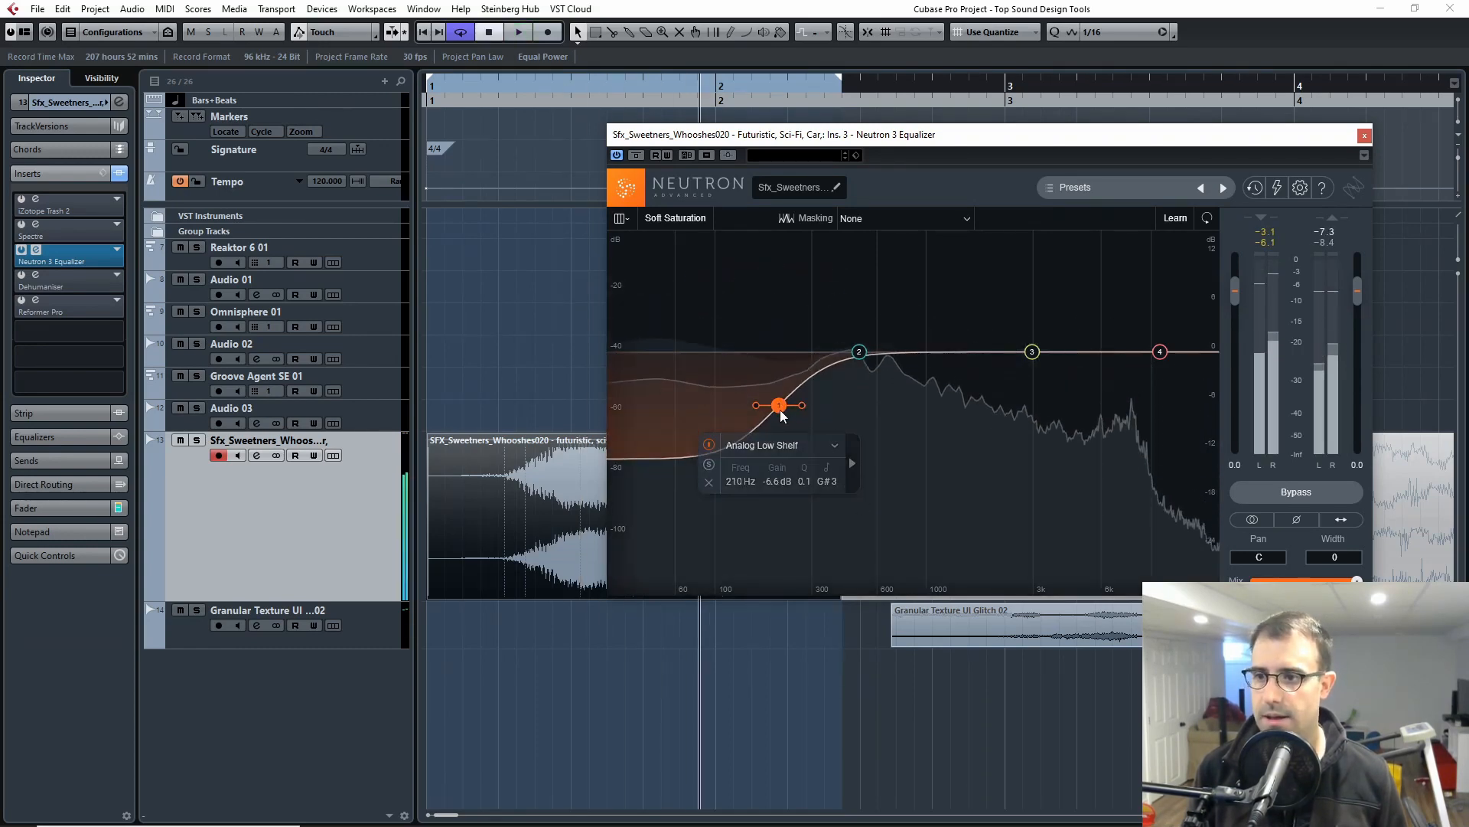
- Reset Neutron's first node to 0 dB and turn the fourth node into a Flat Lowpass at 4425 Hz
double_click(779, 405)
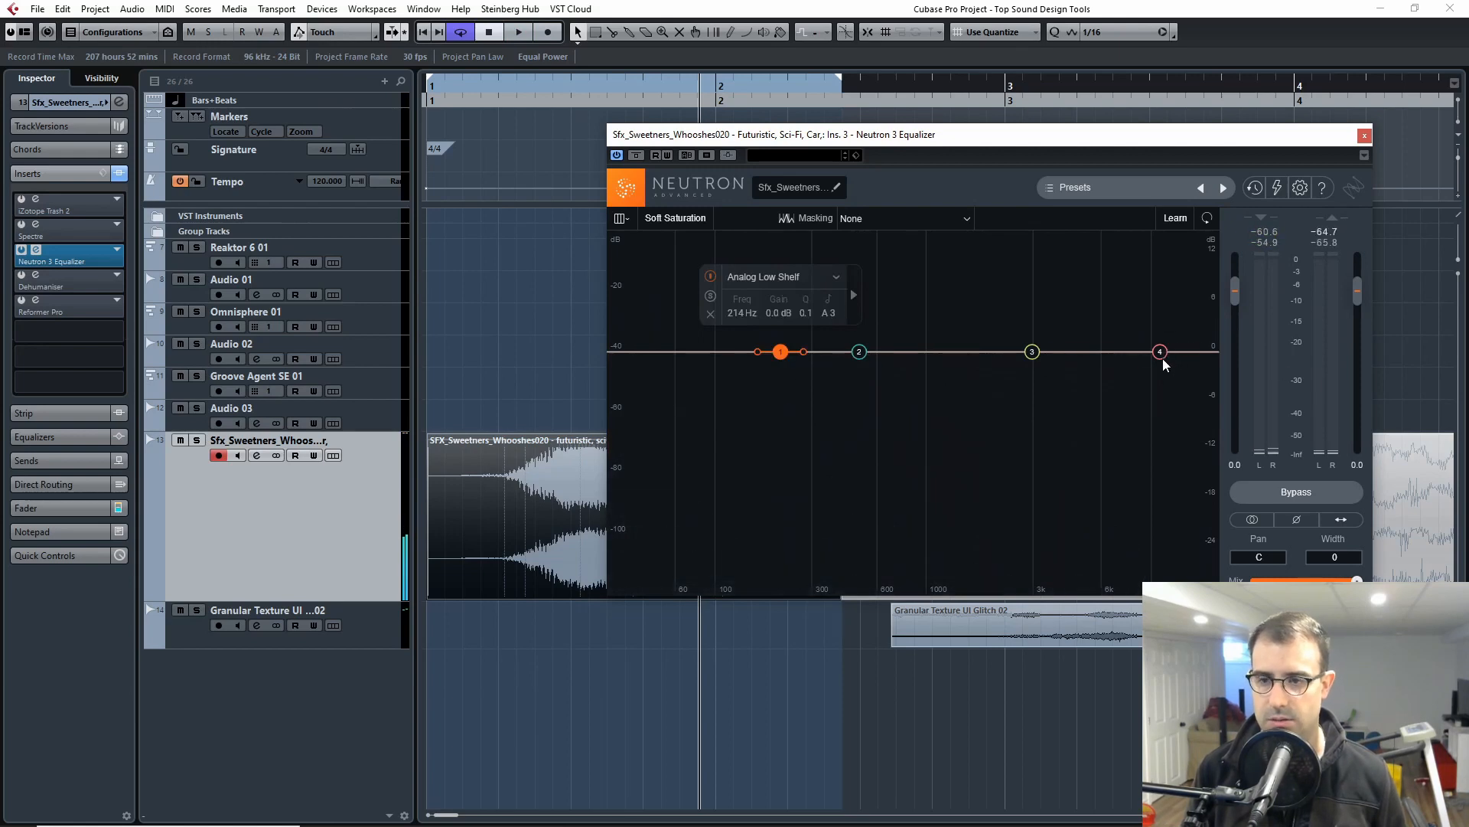
left_click_drag(1160, 352, 1074, 475)
left_click(1126, 513)
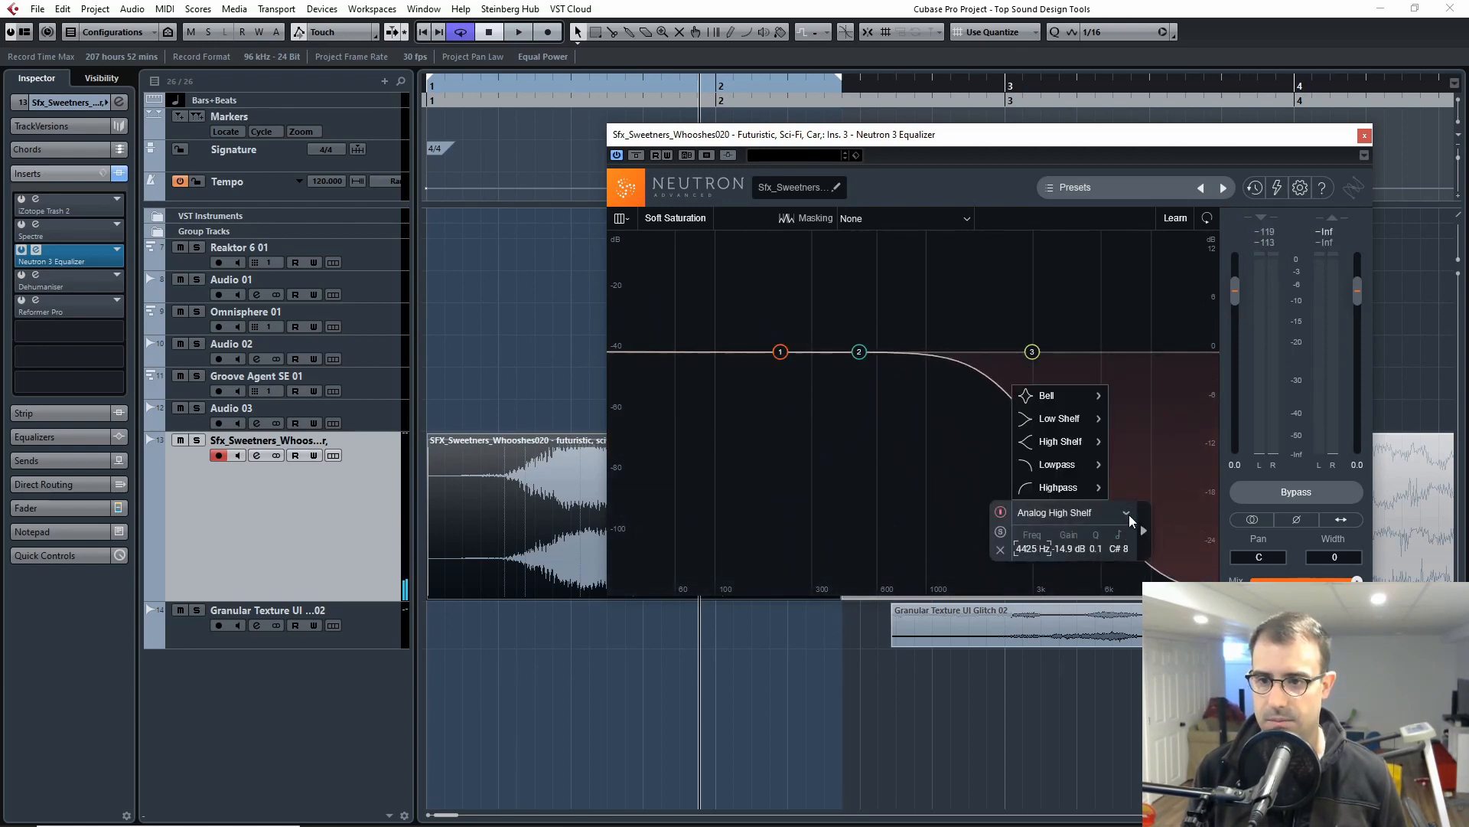
mouse_move(1060, 433)
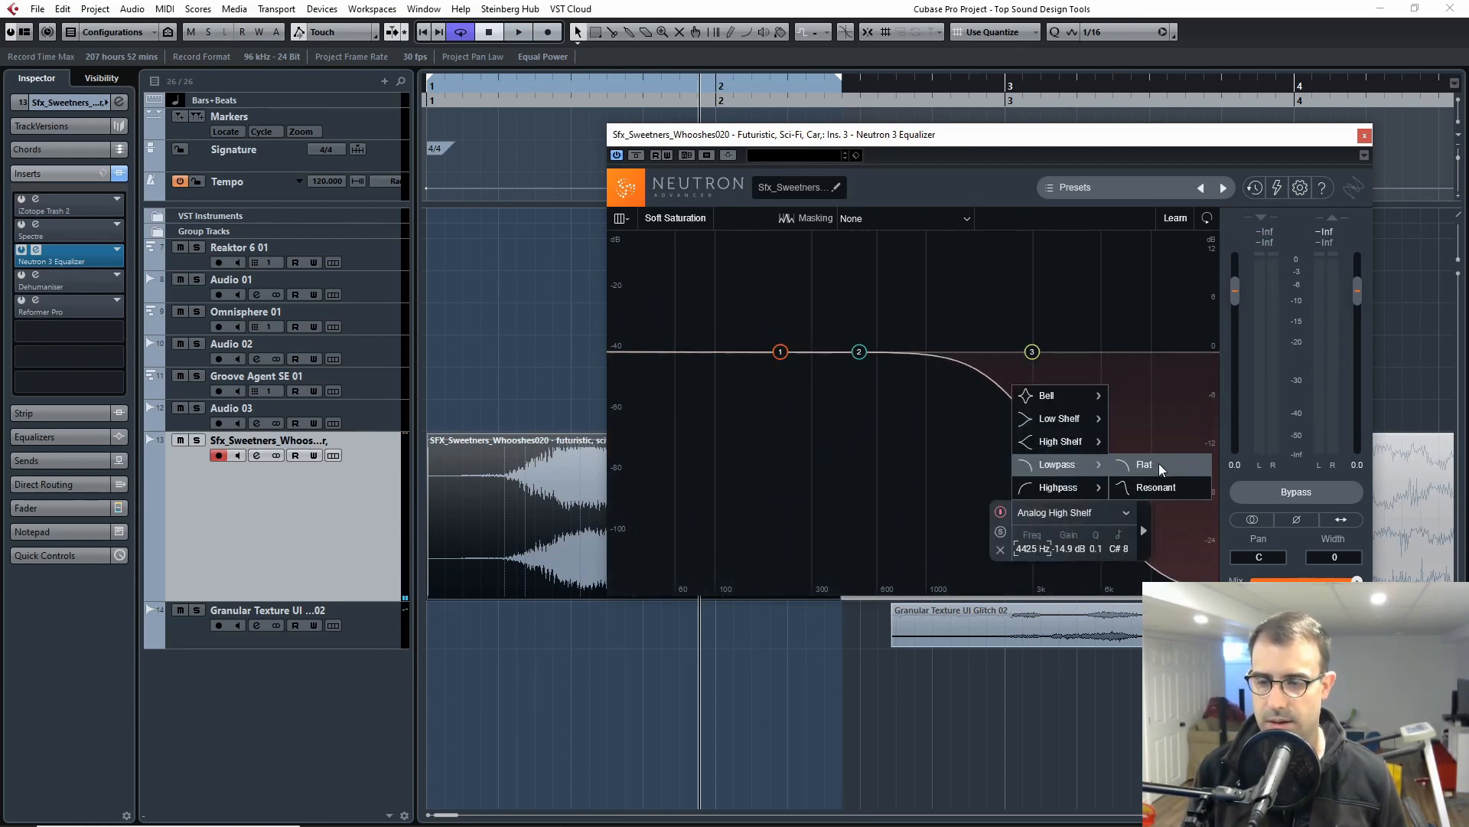
mouse_move(1056, 472)
left_click(1142, 467)
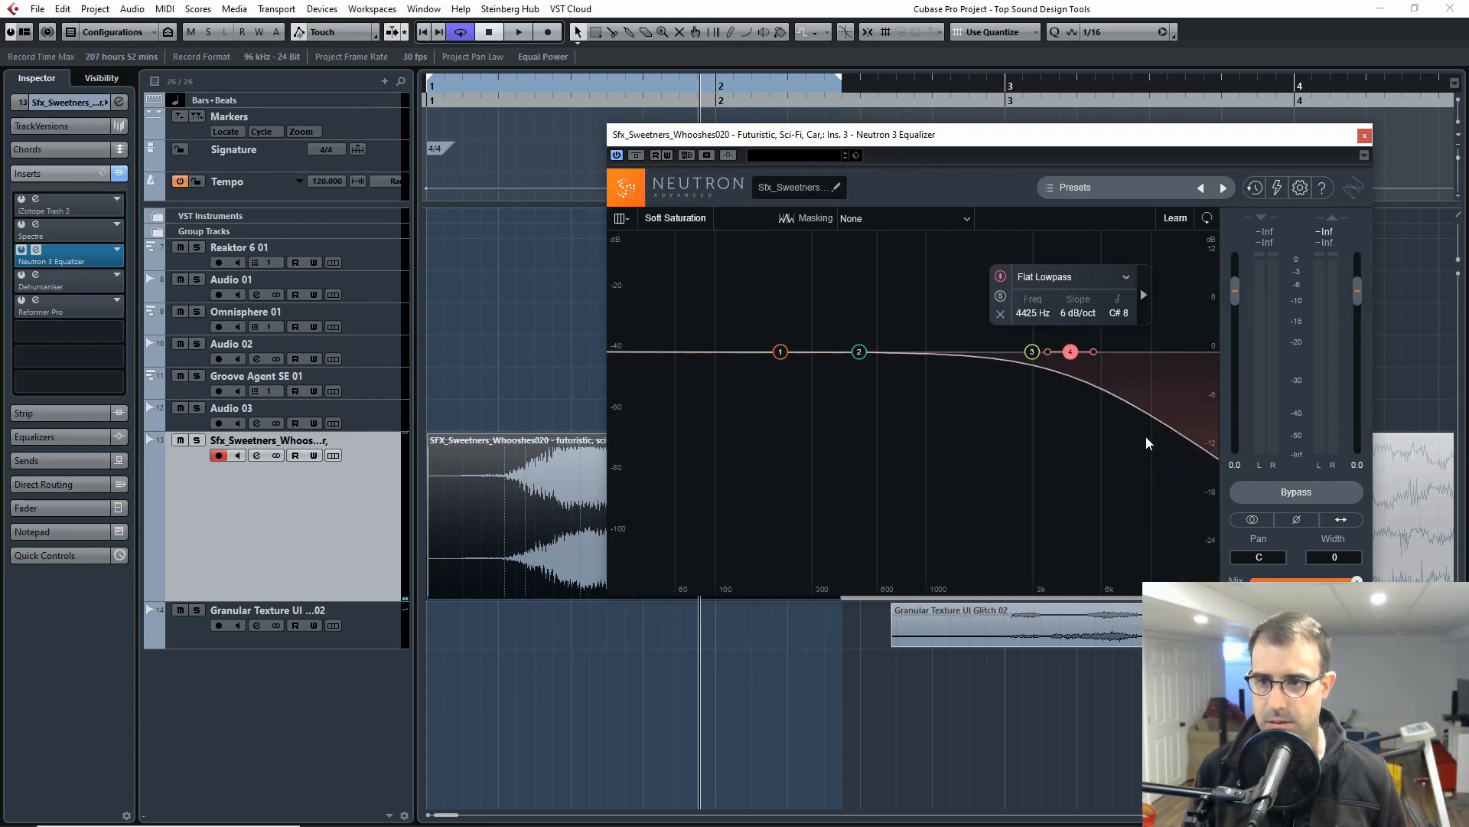
- Move the lowpass to 13674 Hz, trying a 48 dB/oct slope, and pull the third node, a Proportional Q, to -10.1 dB at 4164 Hz
scroll(1071, 360, "up", 3)
left_click_drag(1070, 360, 1184, 354)
scroll(1125, 358, "down", 4)
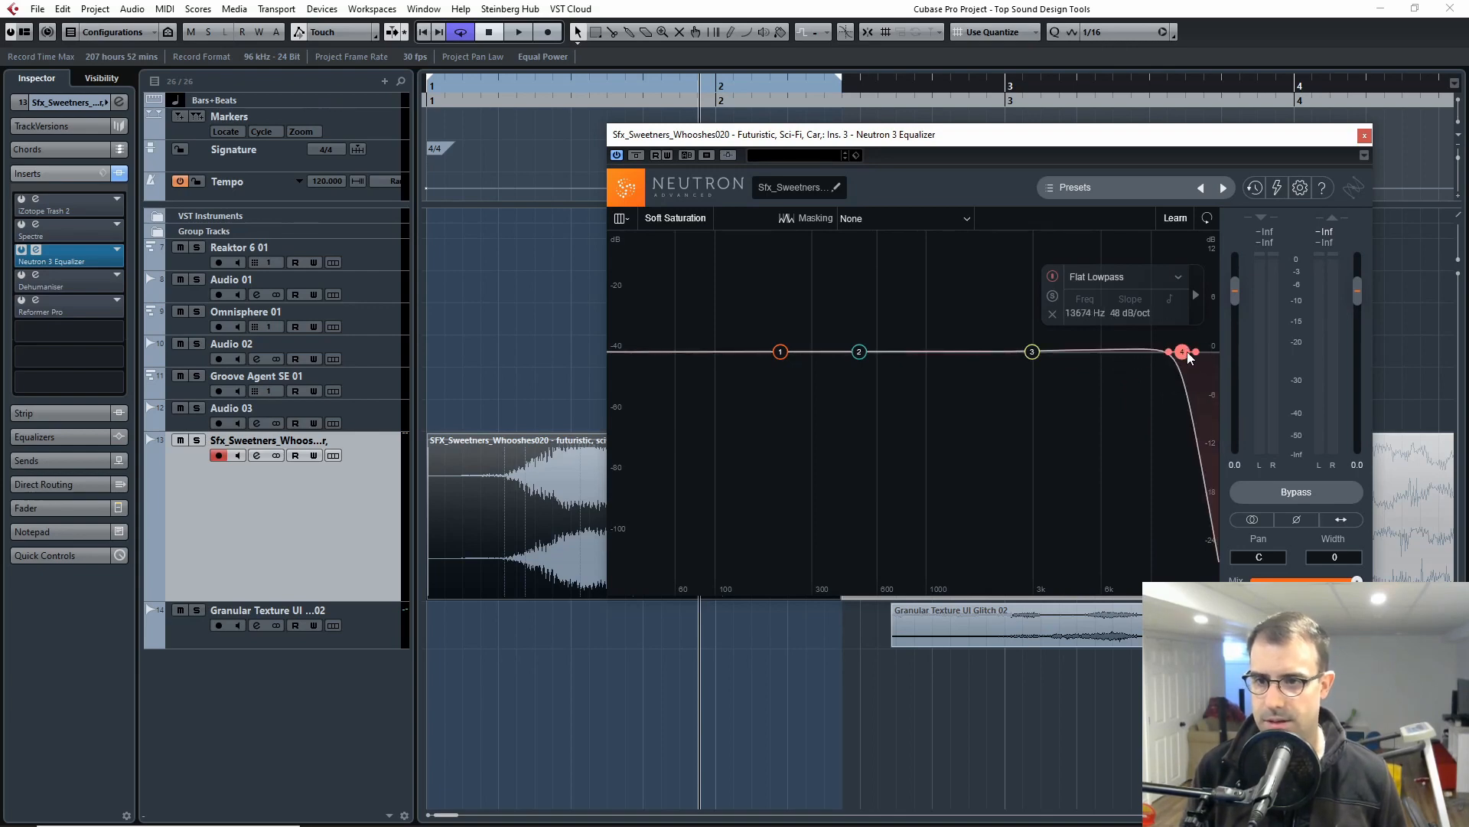
left_click(1177, 278)
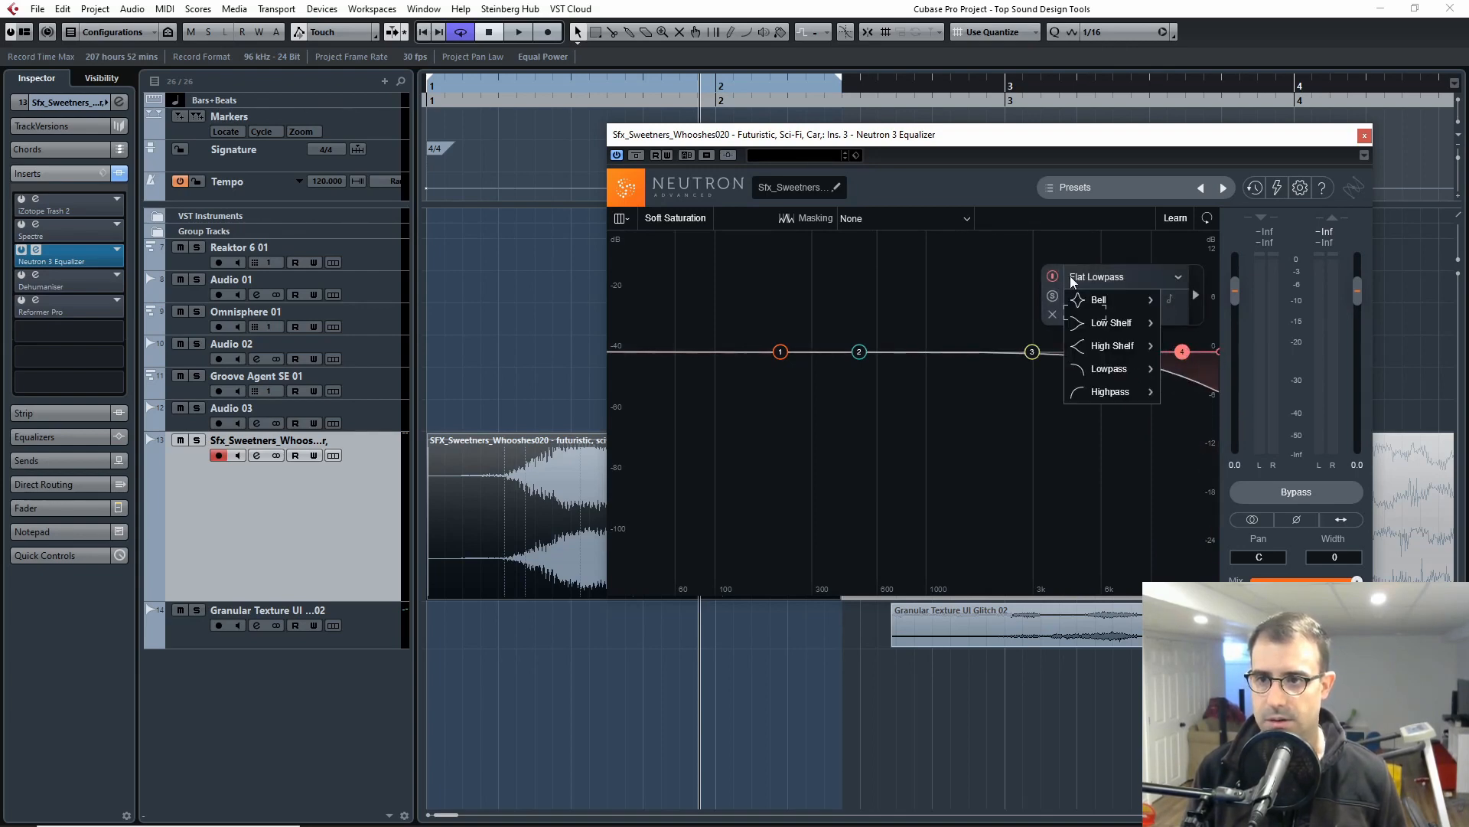
left_click(1053, 279)
left_click_drag(1032, 353, 1065, 433)
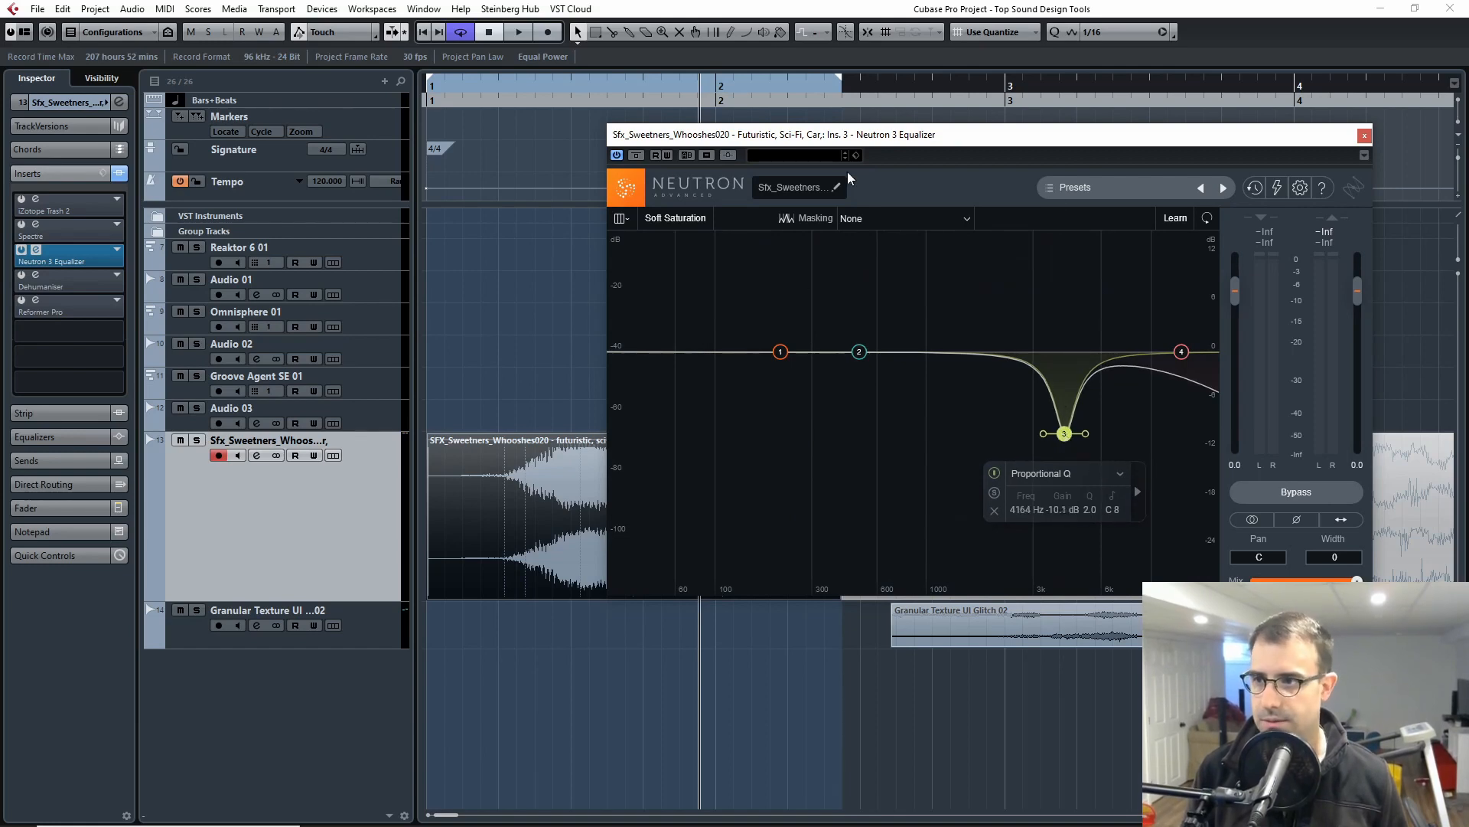
- Close the Neutron editor, switch the whoosh track's active insert to Dehumaniser and open its editor
left_click(1365, 135)
left_click(21, 250)
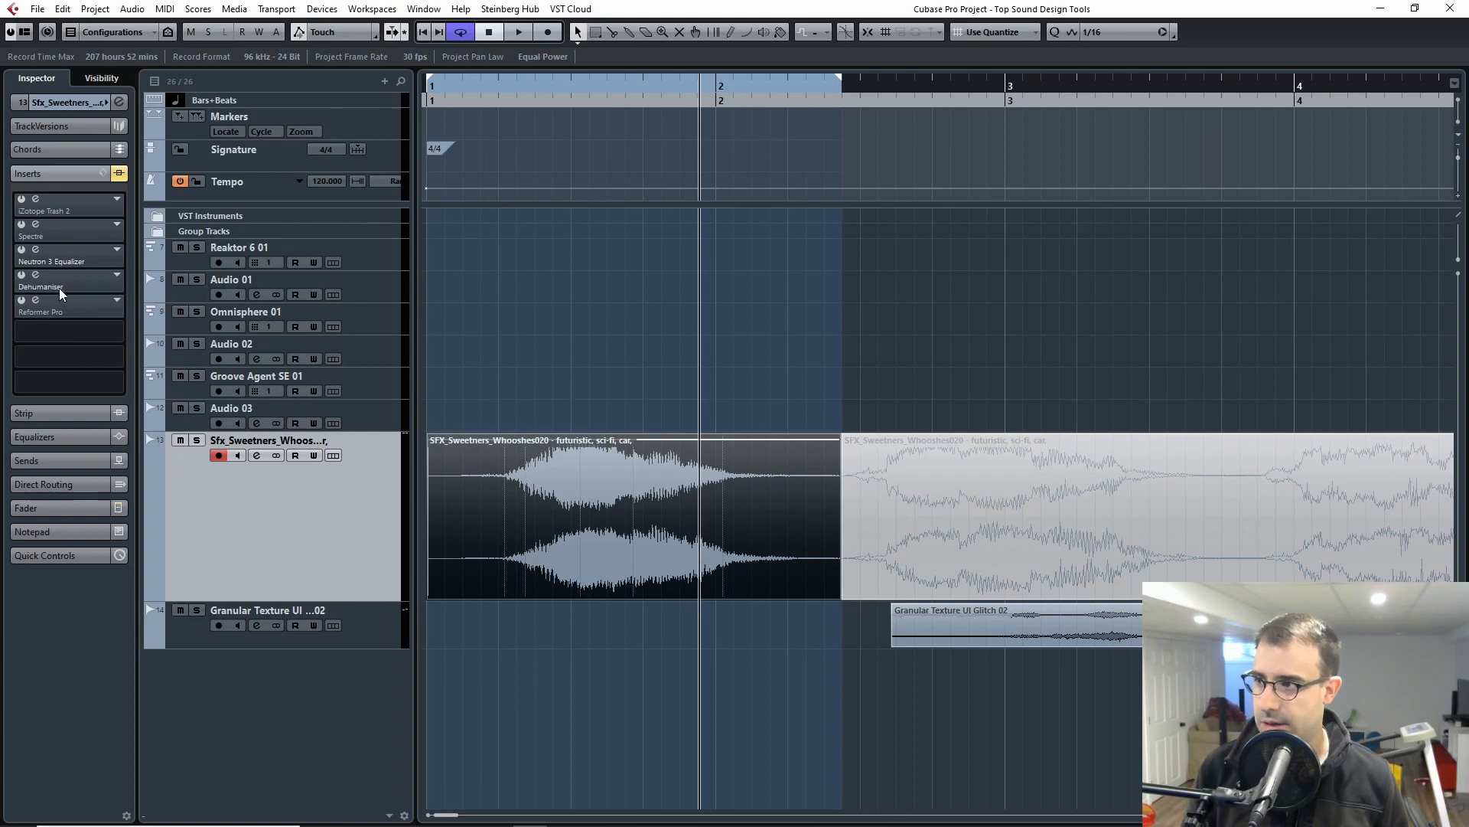
left_click(24, 275)
left_click_drag(438, 101, 344, 124)
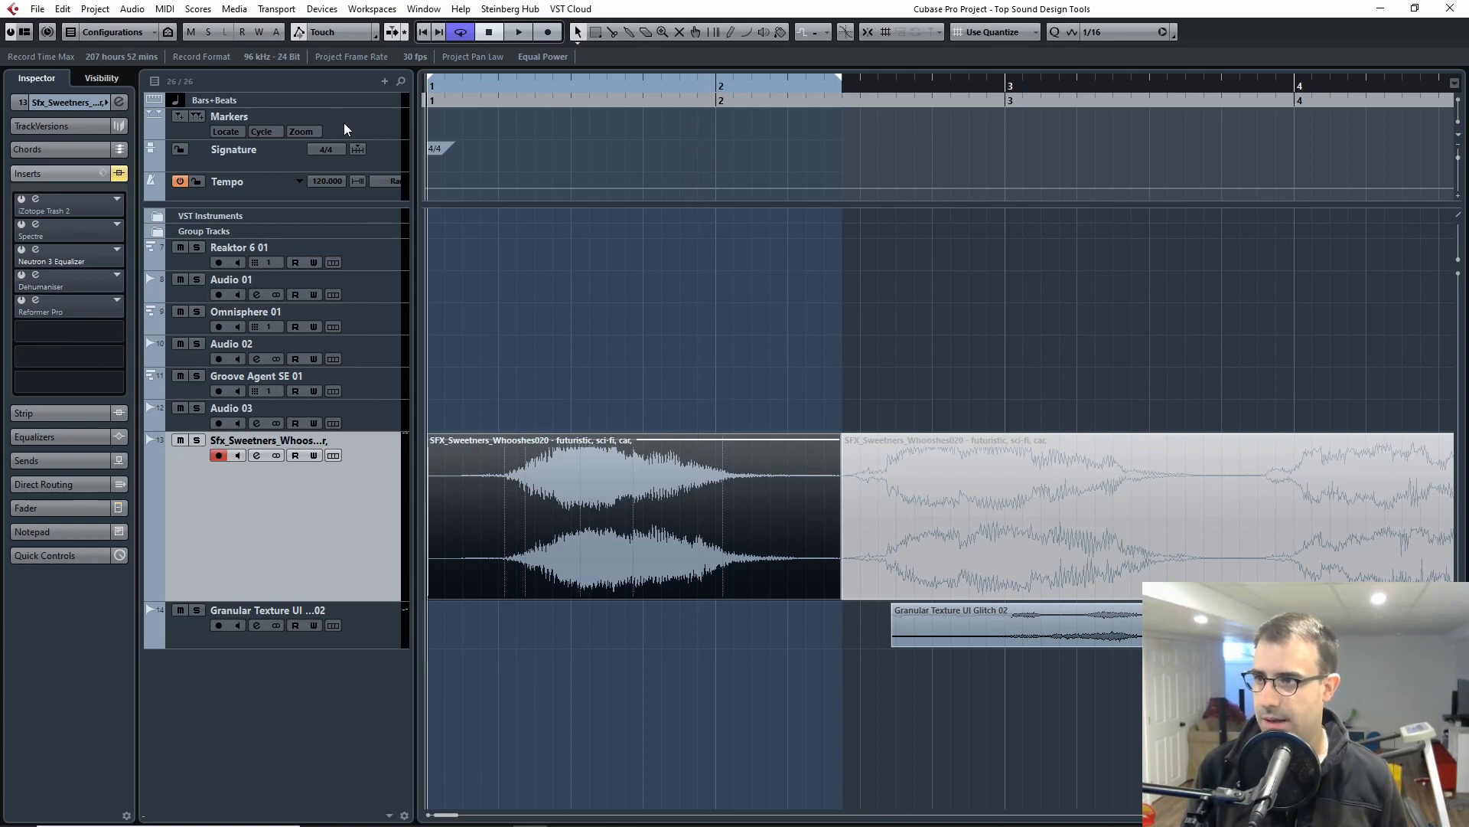
left_click(22, 275)
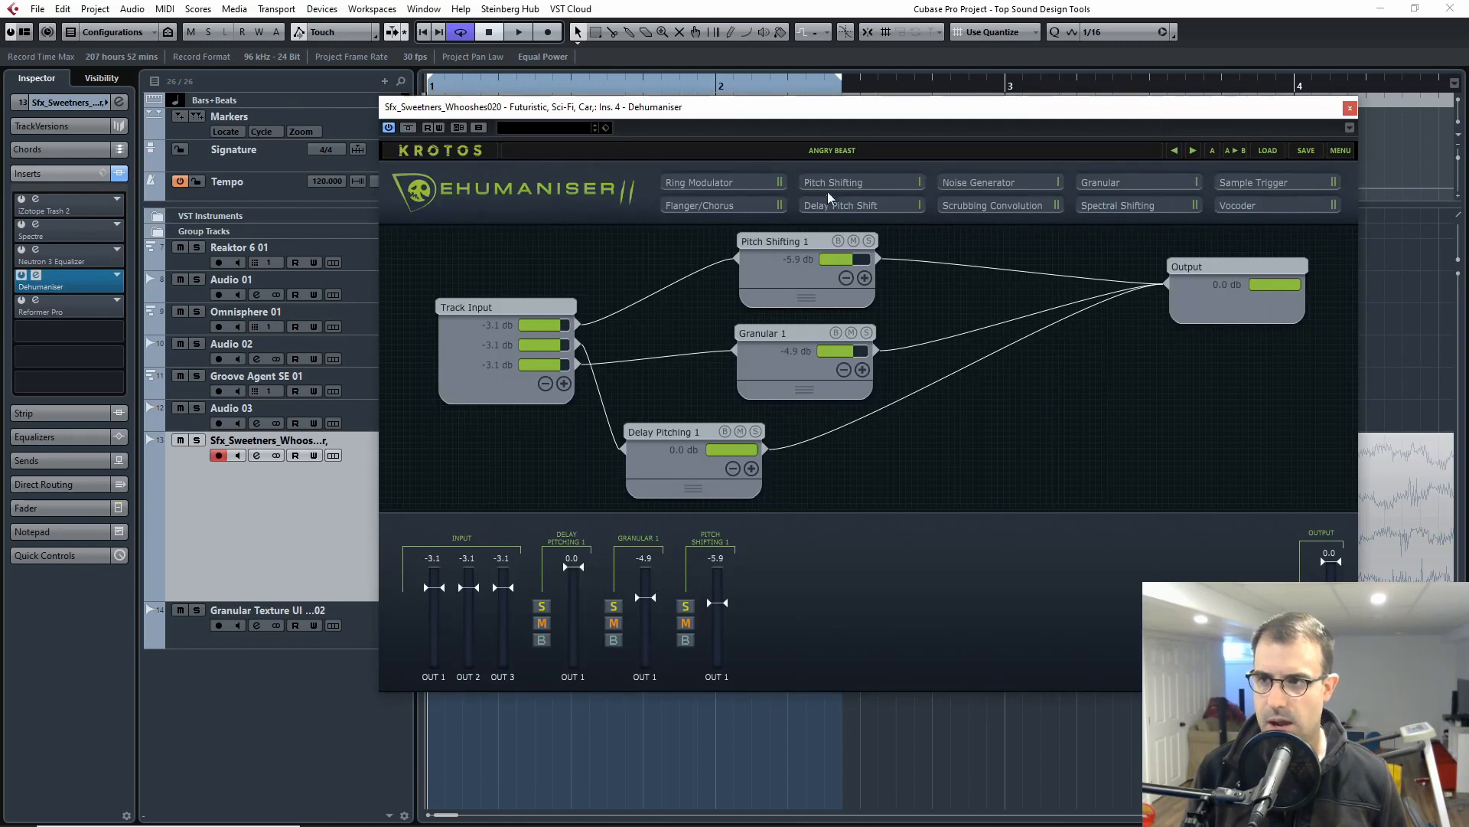
mouse_move(825, 111)
left_mouse_down()
mouse_move(857, 145)
mouse_move(819, 131)
left_mouse_up()
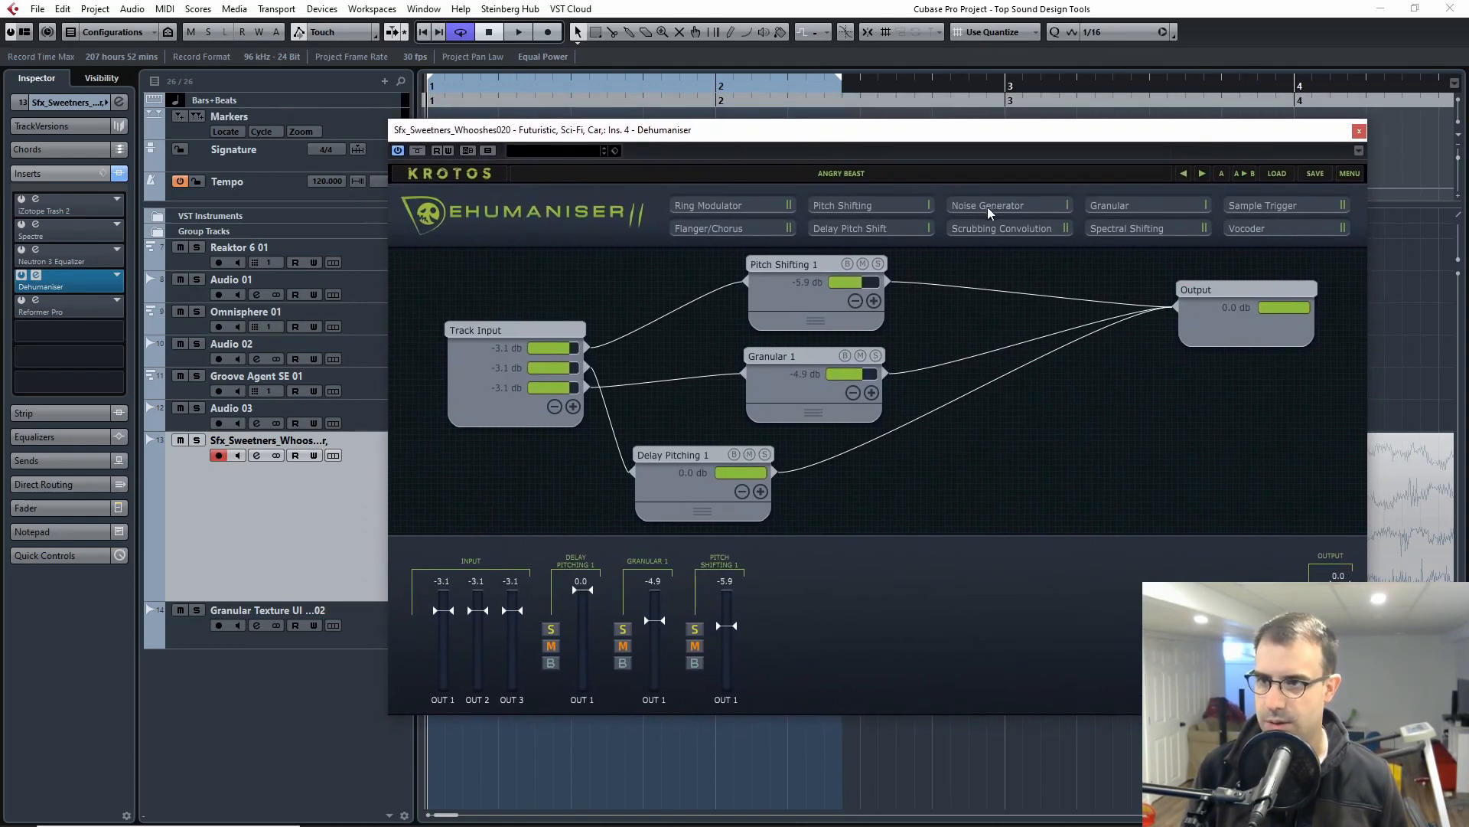
- Browse Dehumaniser's presets through Fresh Patch and 3DGamekit_Chomper_Preset01, settle on CuteCartoonCharacter01 and close the editor
left_click(820, 172)
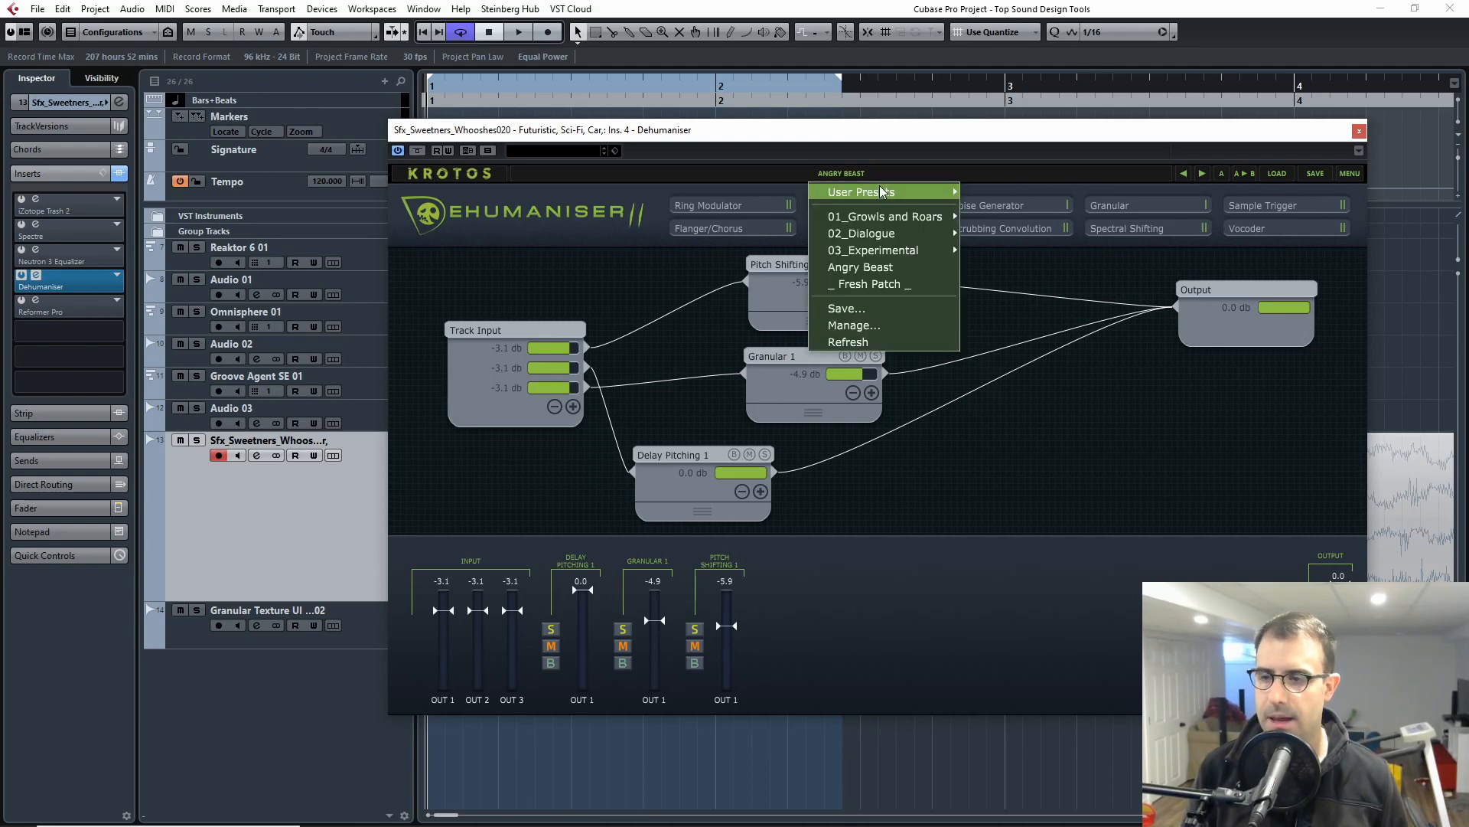
mouse_move(861, 192)
left_click(735, 137)
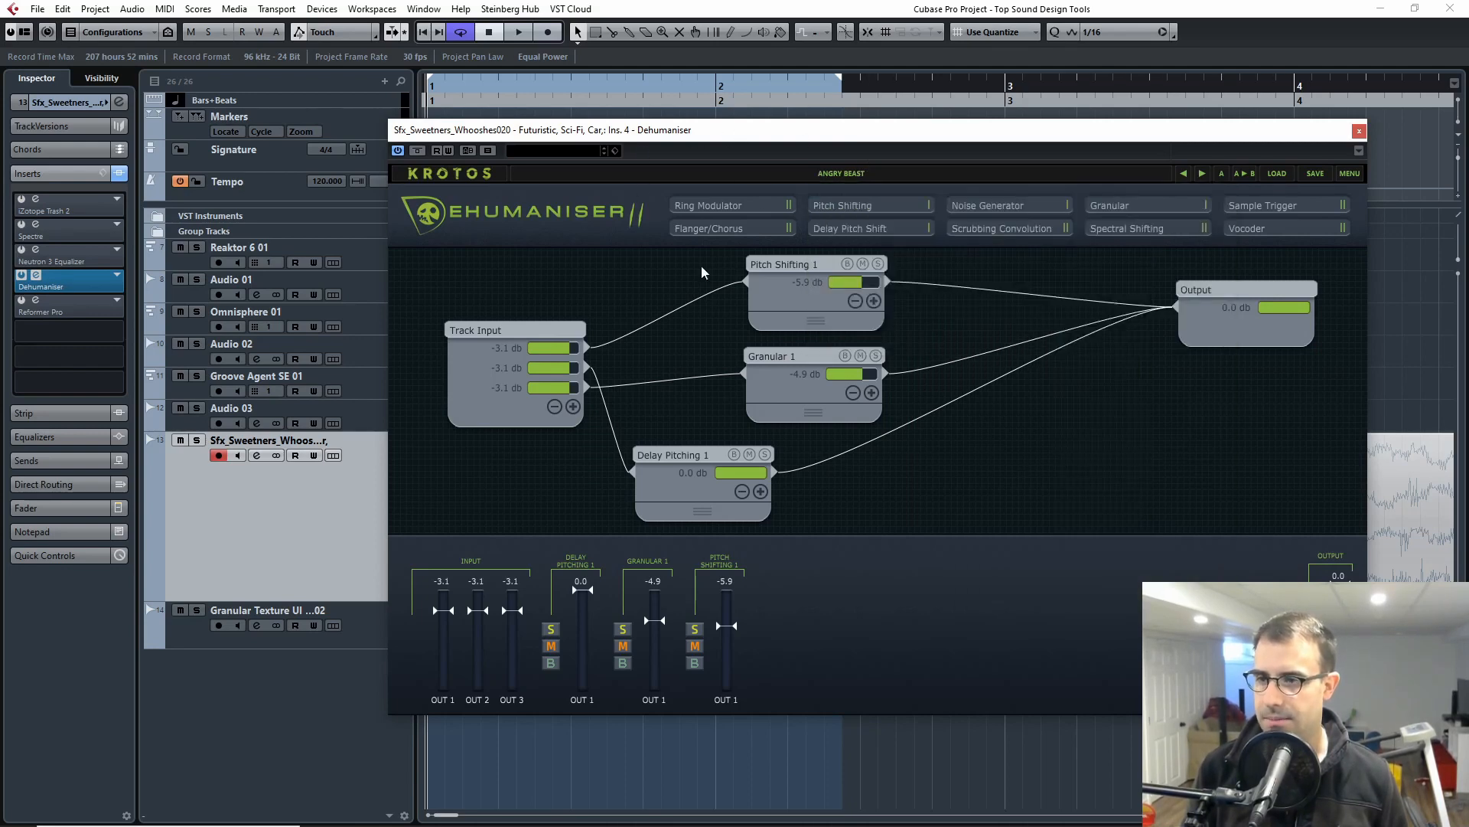
left_click(1183, 174)
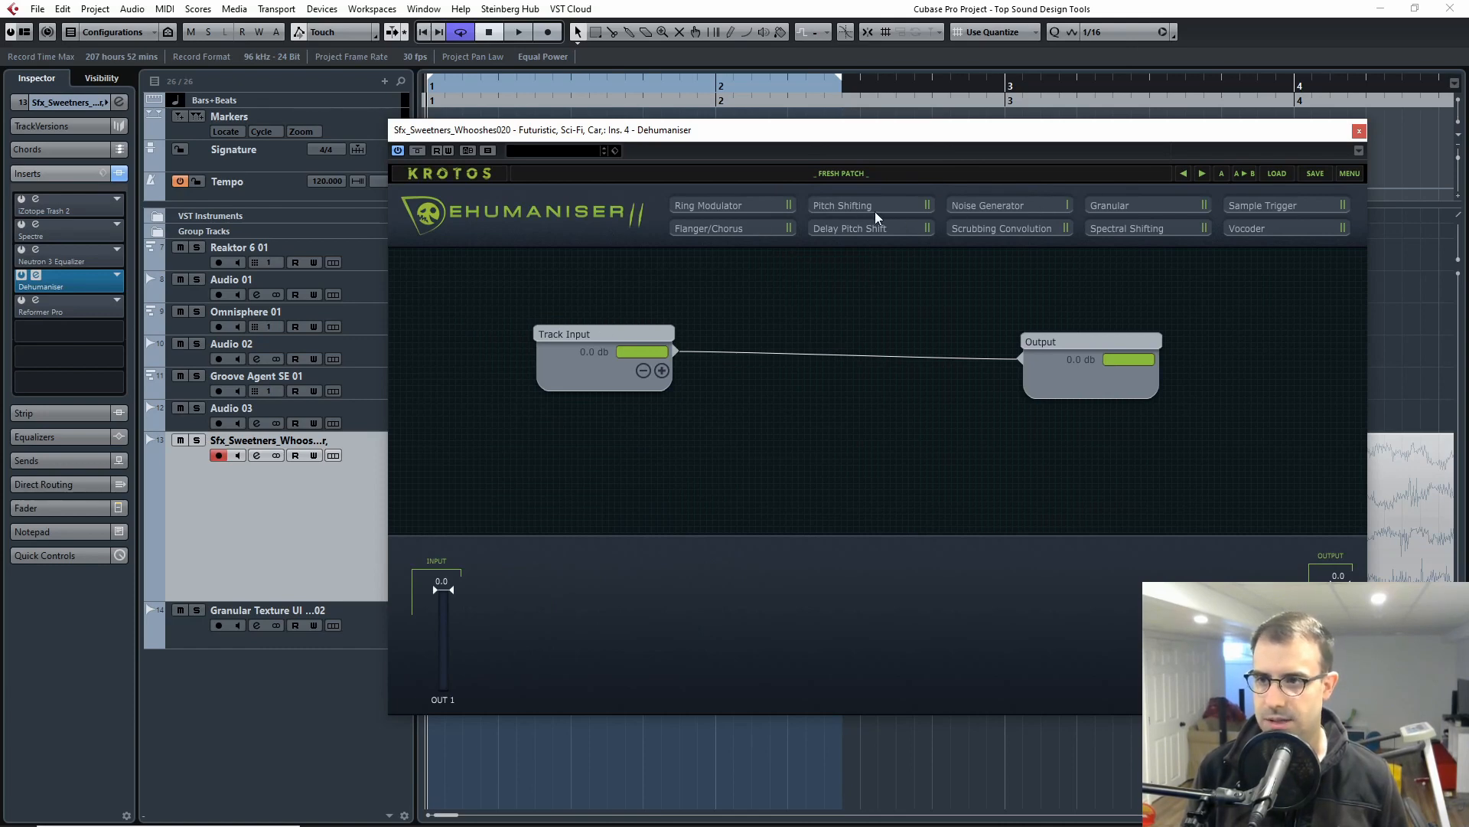
left_click(1204, 173)
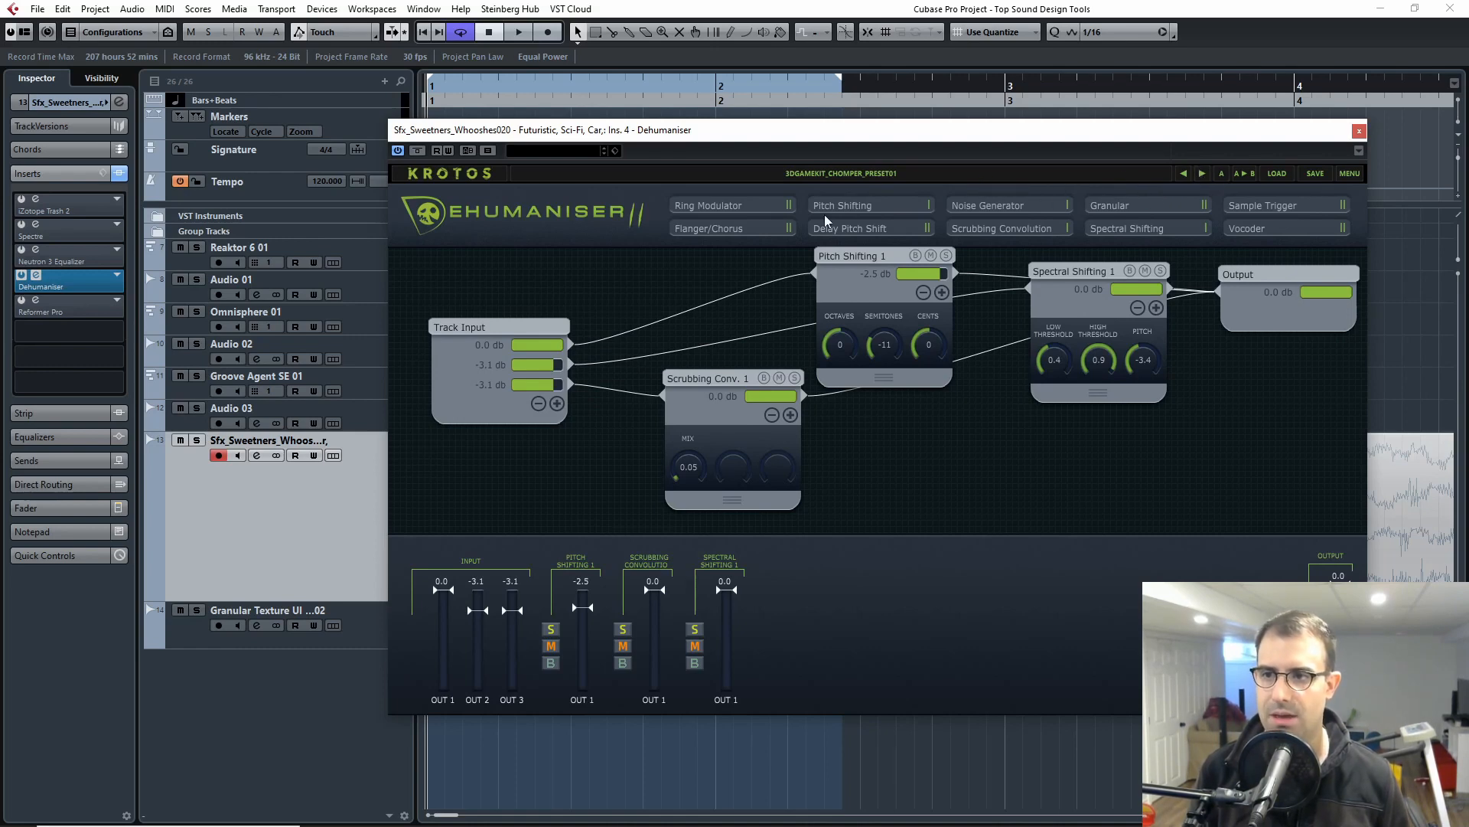
left_click(1202, 174)
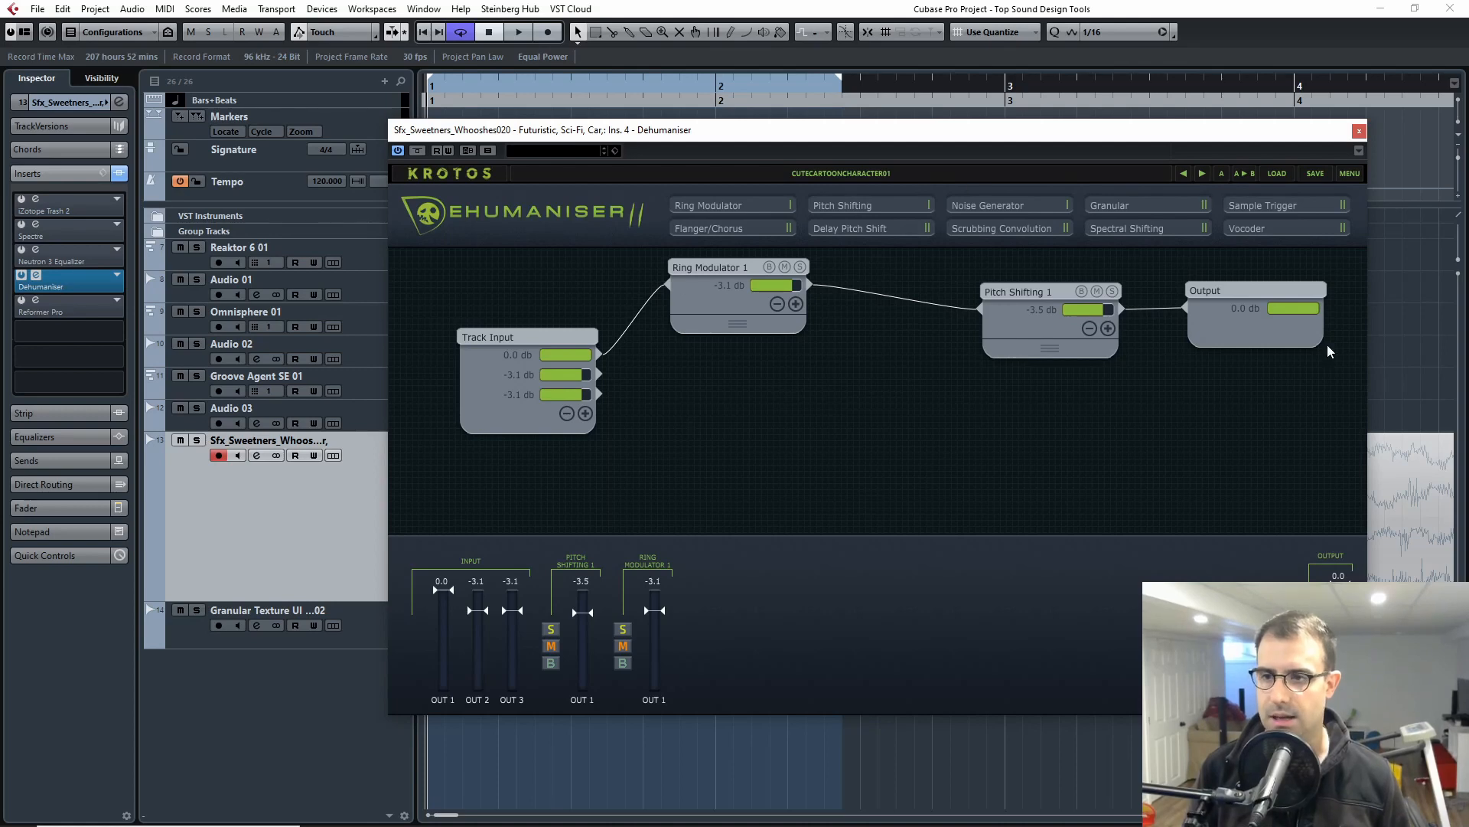
left_click(1360, 133)
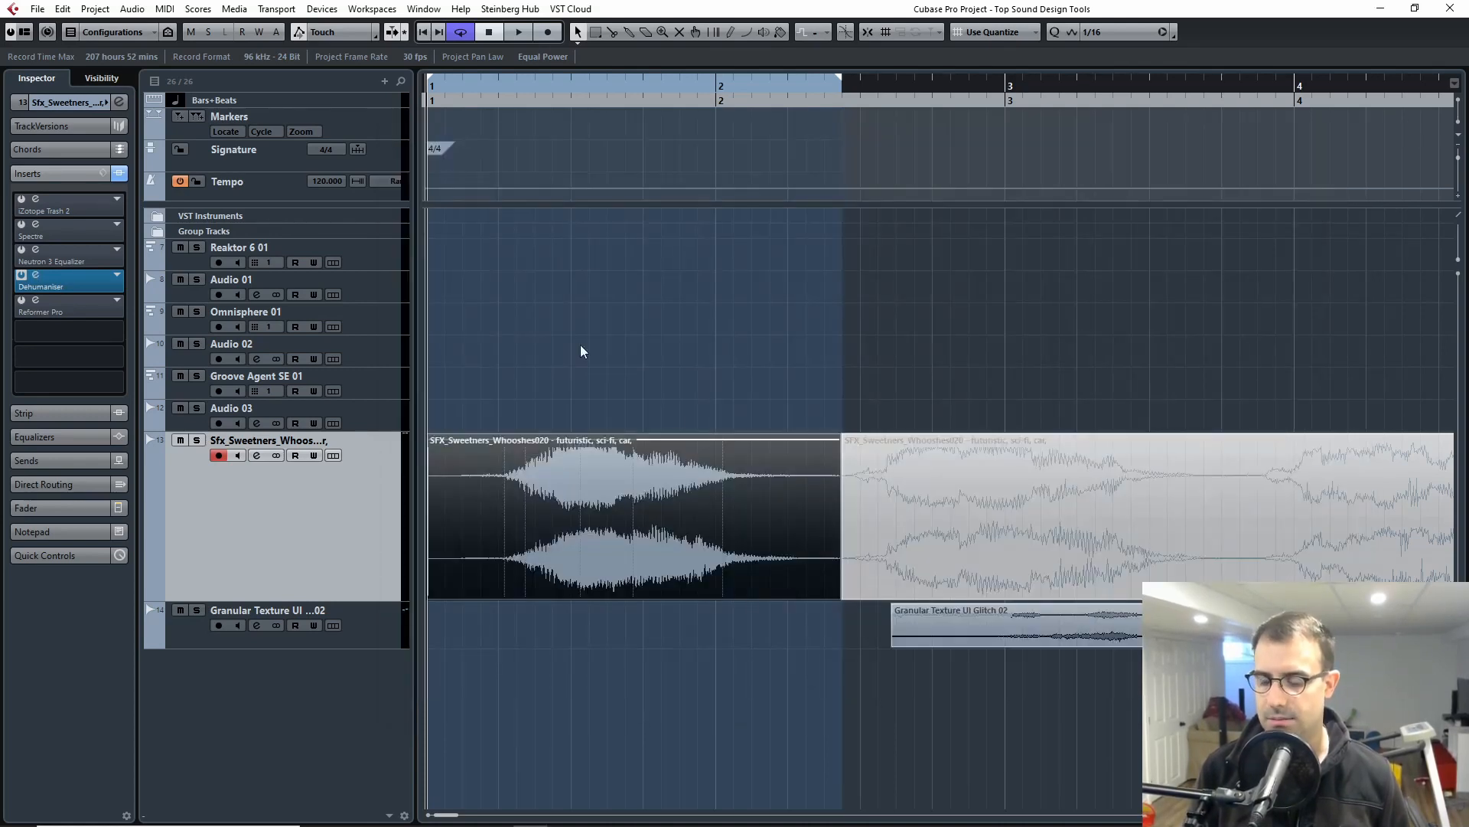
- In Dehumaniser, add a second Ring Modulator and a second Pitch Shifting module, and wire the new modulator to both pitch shifters
left_click(36, 275)
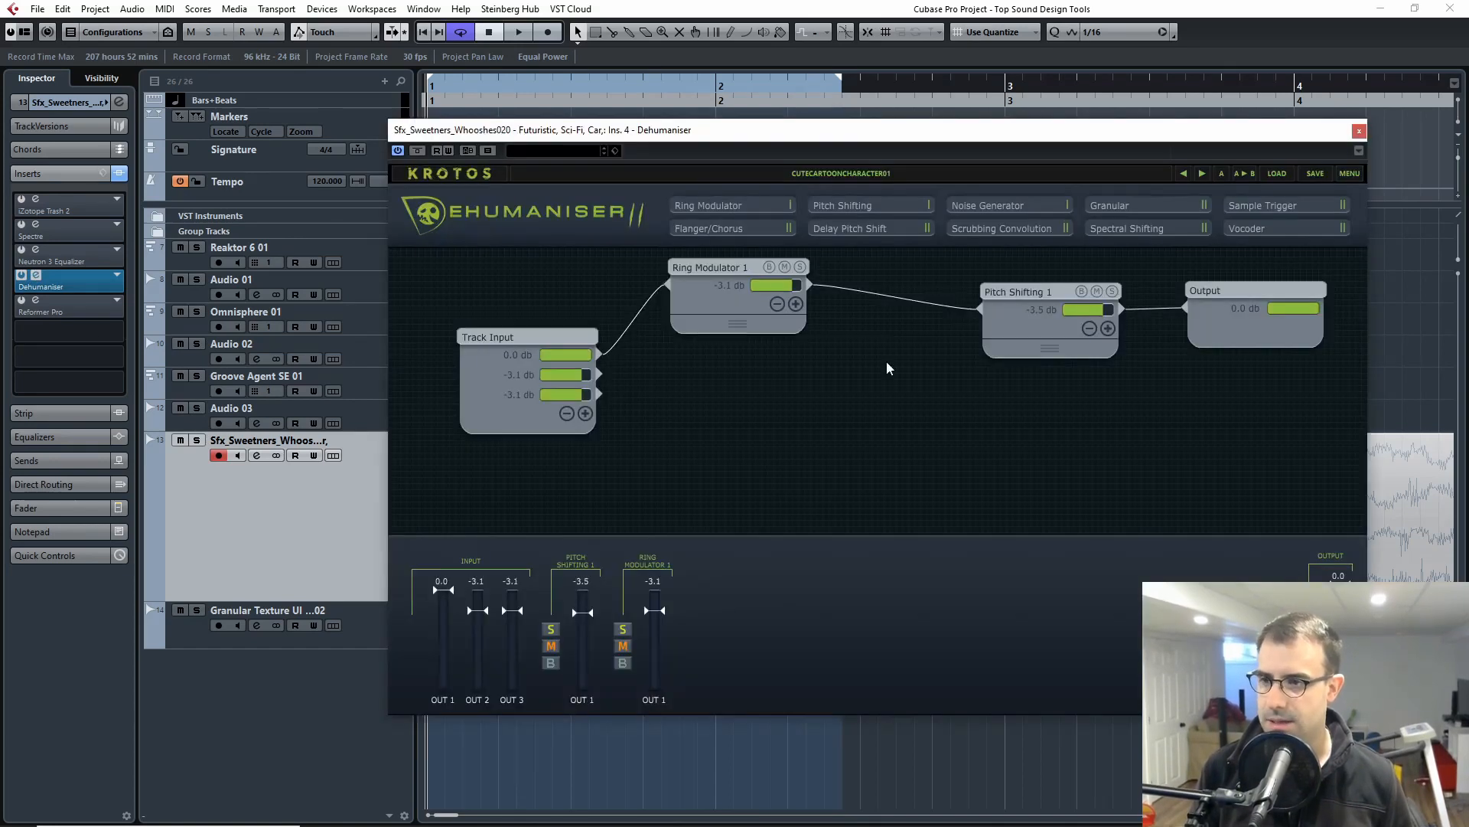
left_click(718, 204)
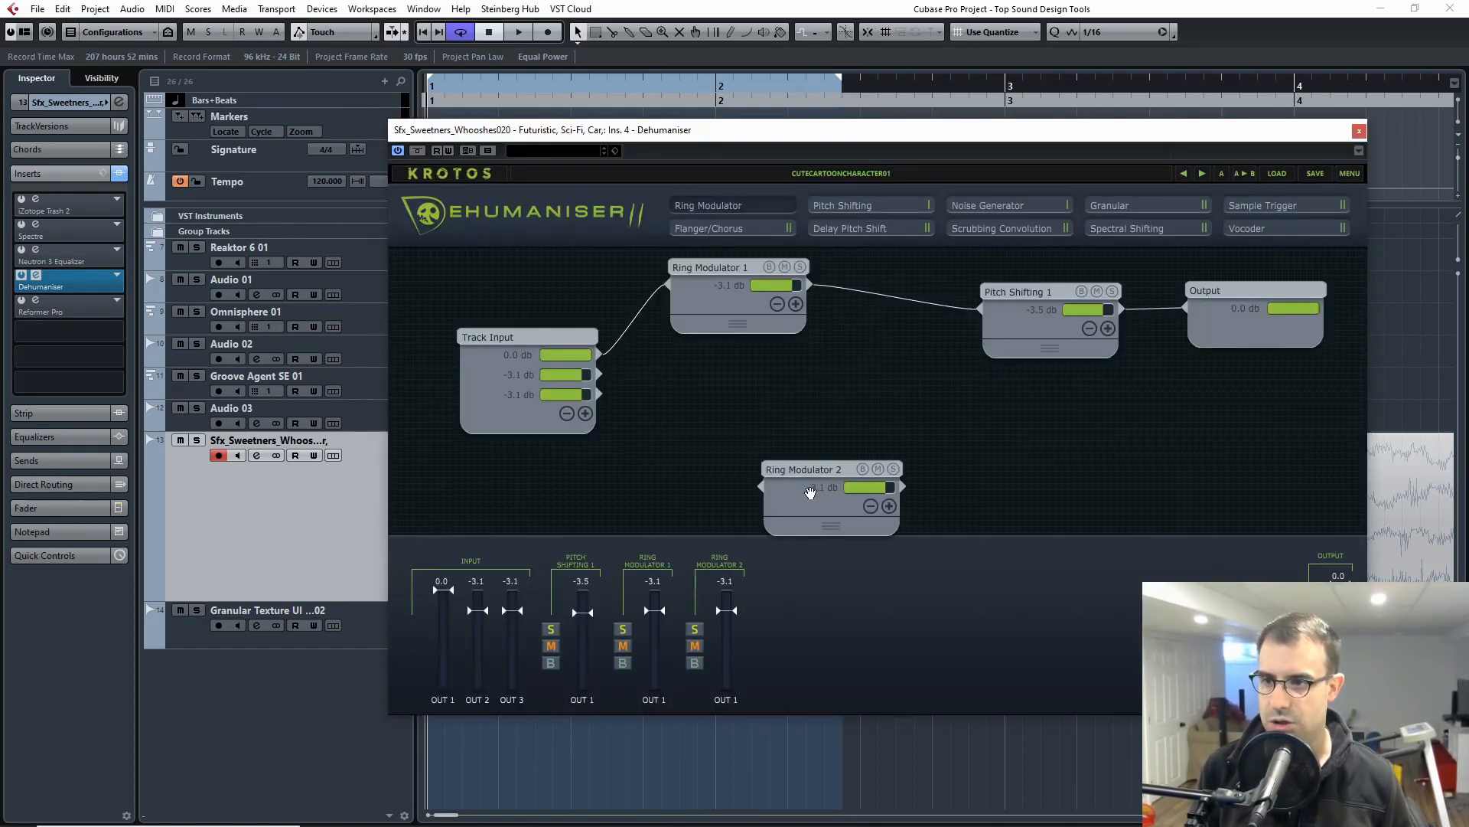
left_click(860, 207)
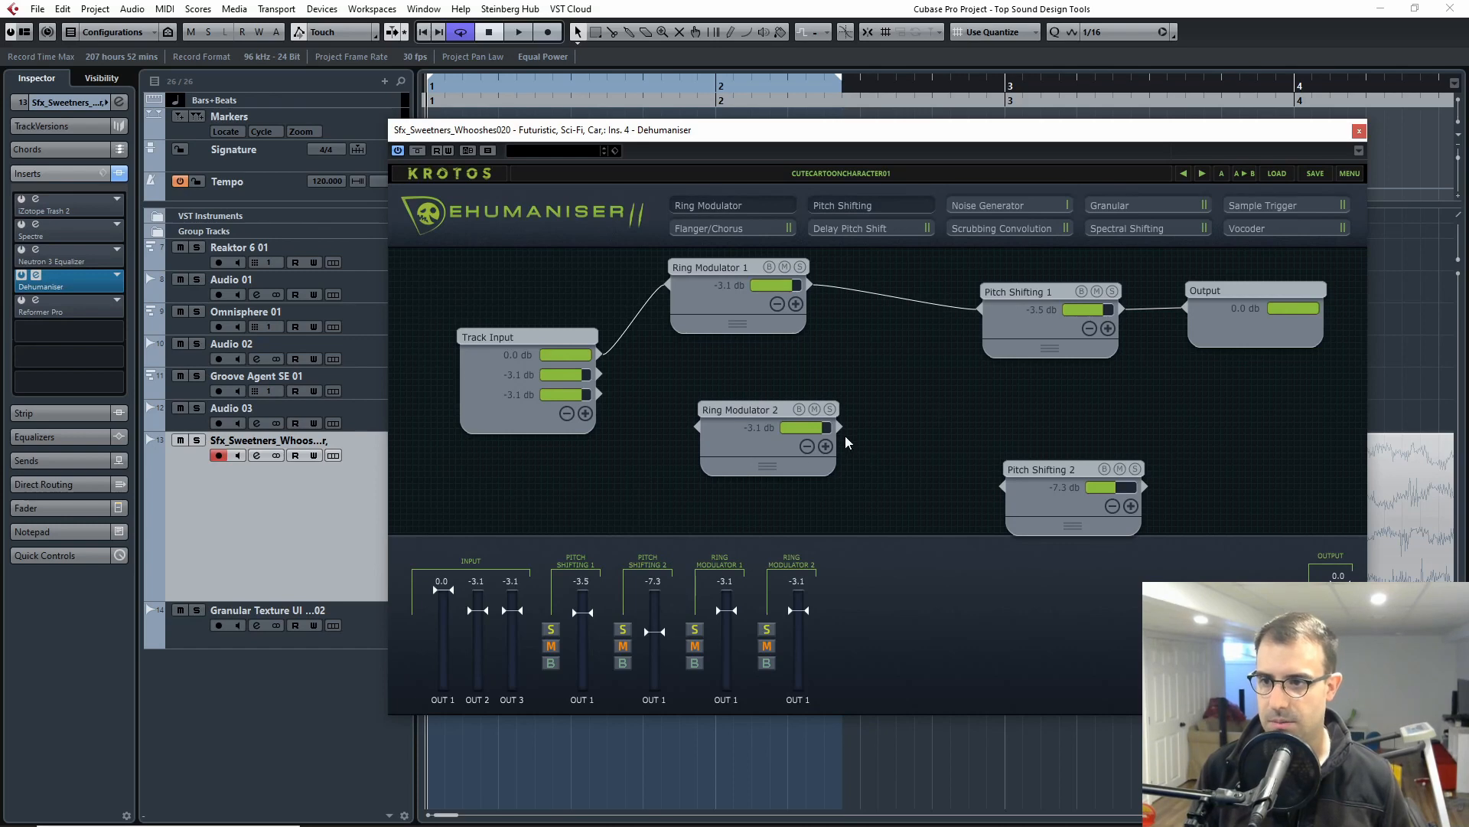
left_click_drag(840, 427, 980, 309)
left_click(825, 446)
left_click_drag(839, 447, 977, 434)
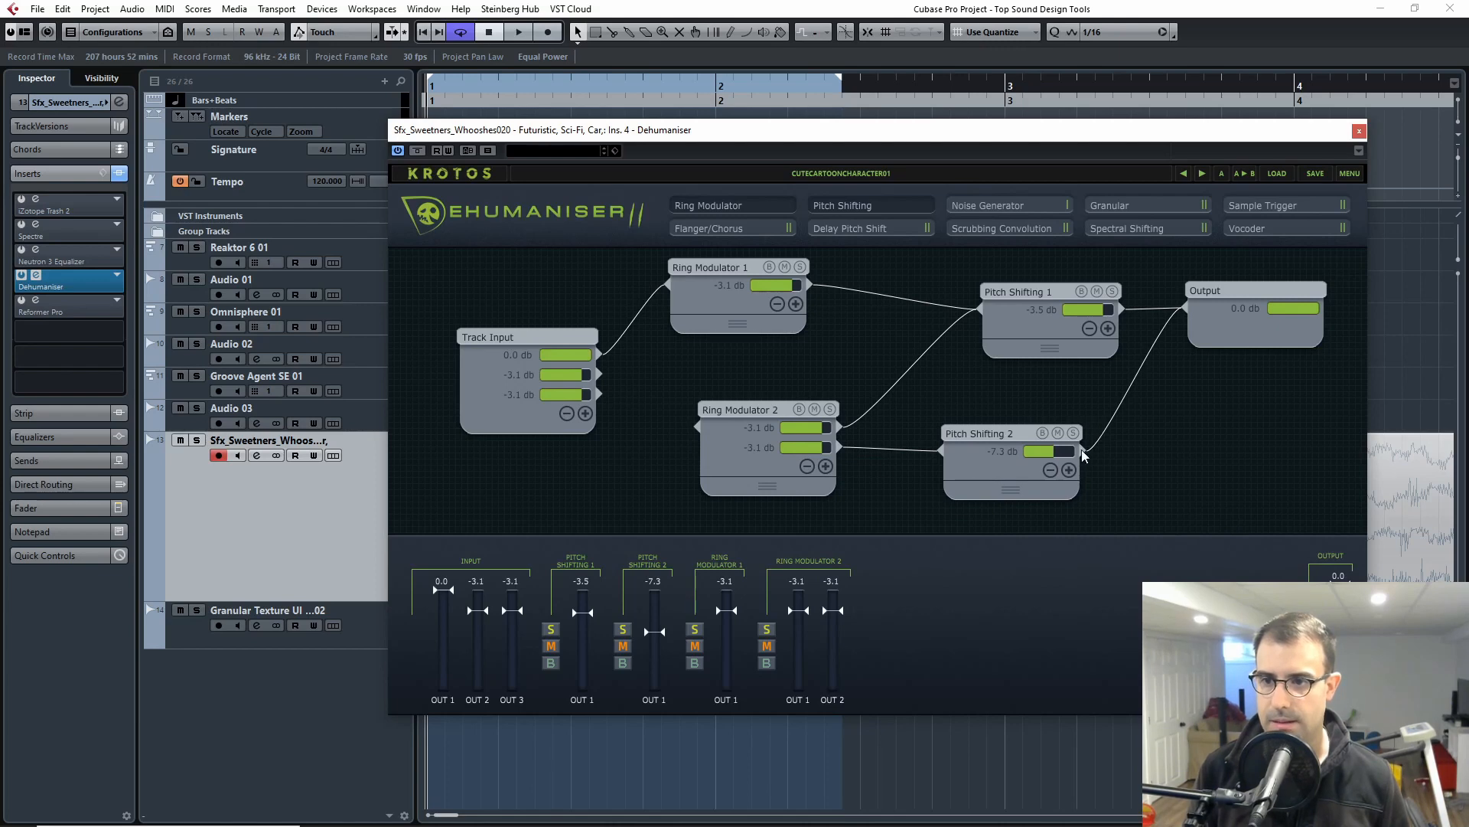
- Route Pitch Shifting 2 through two outputs to Pitch Shifting 1 and Output, and feed Track Input into Ring Modulator 2 and Pitch Shifting 1
left_click_drag(1084, 456, 980, 318)
left_click(1070, 470)
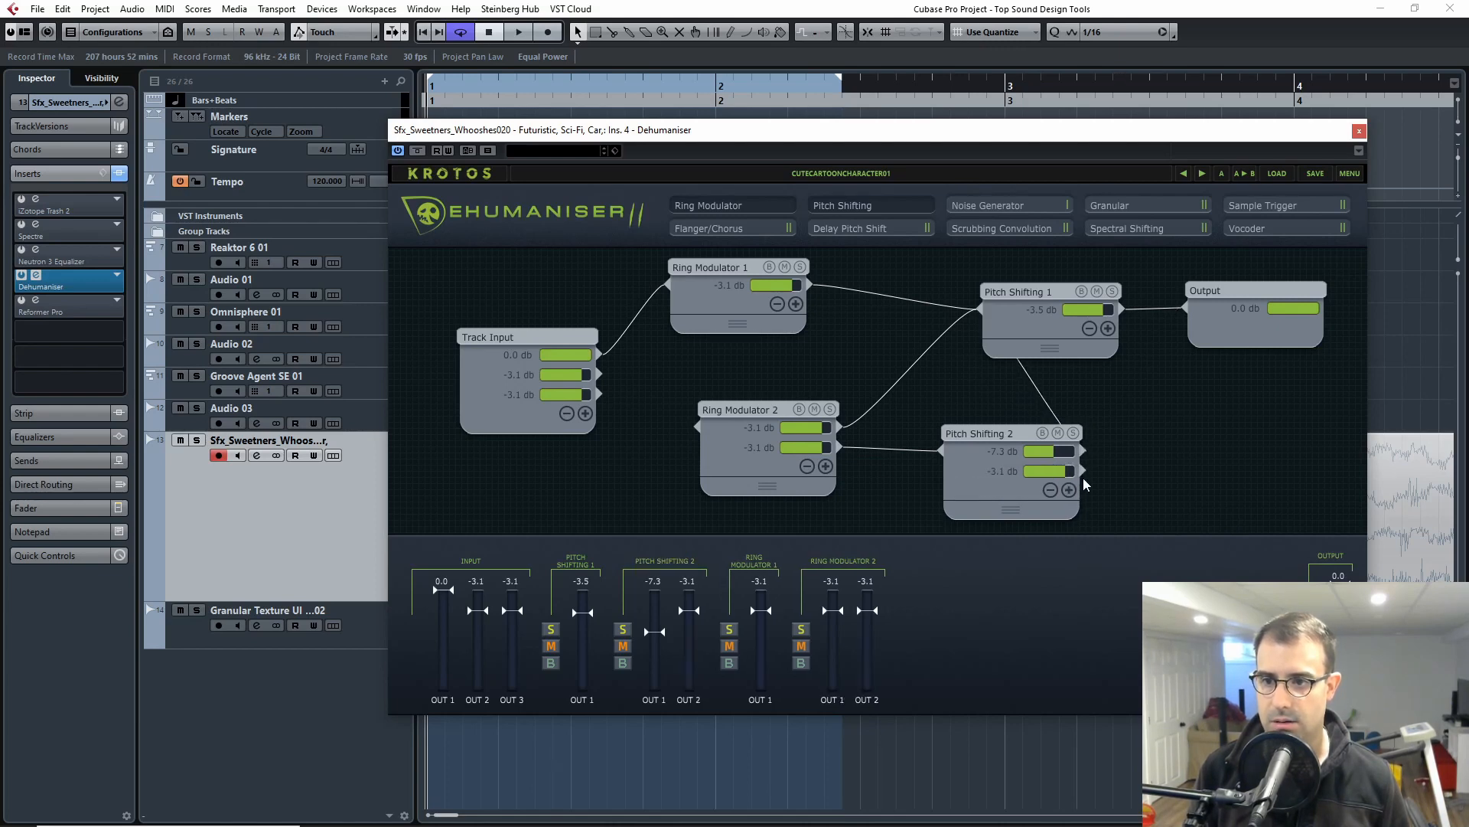
left_click_drag(1084, 470, 1186, 309)
left_click_drag(1067, 297, 1090, 275)
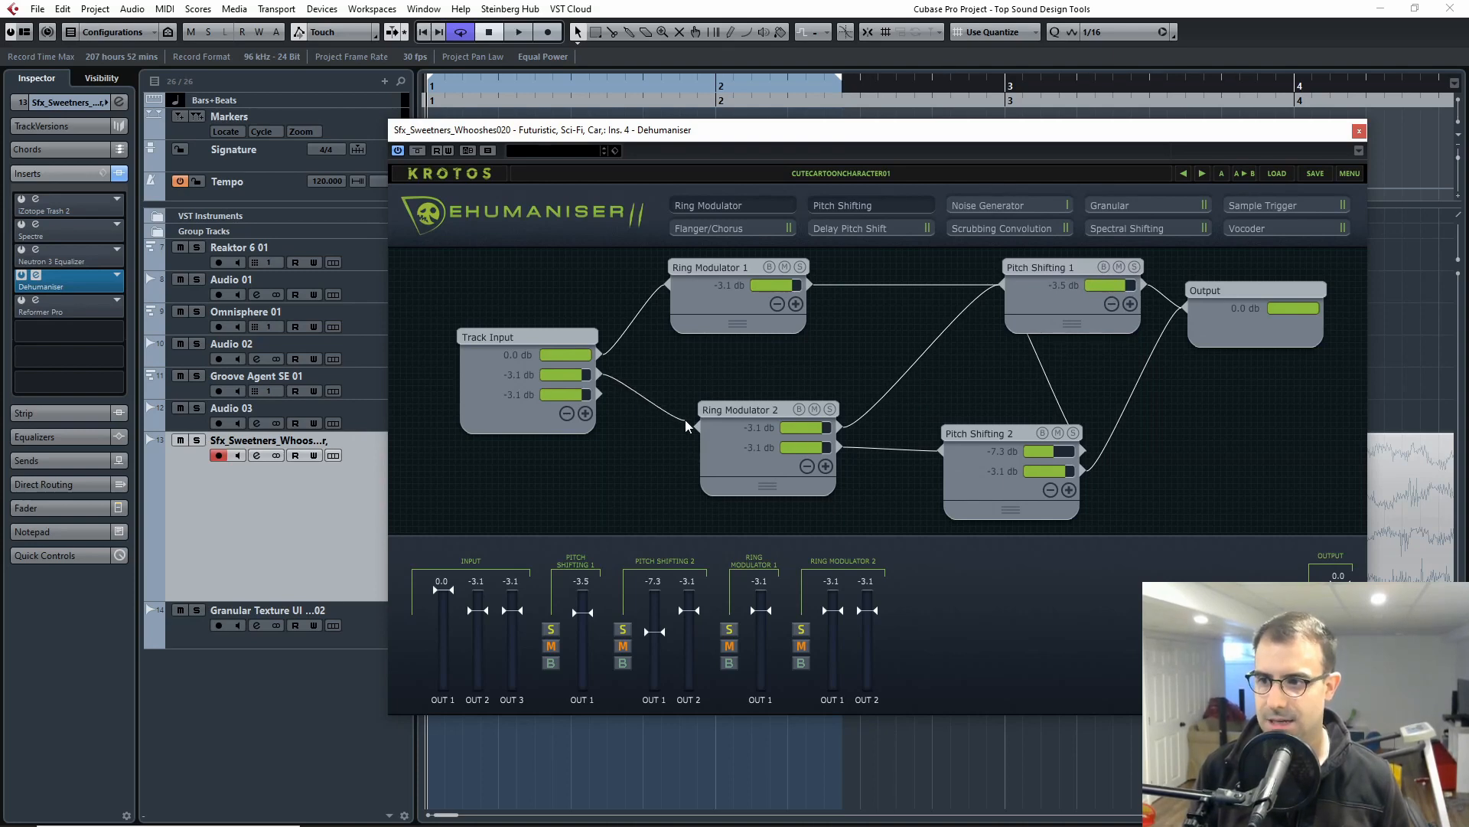
left_click_drag(598, 394, 1004, 286)
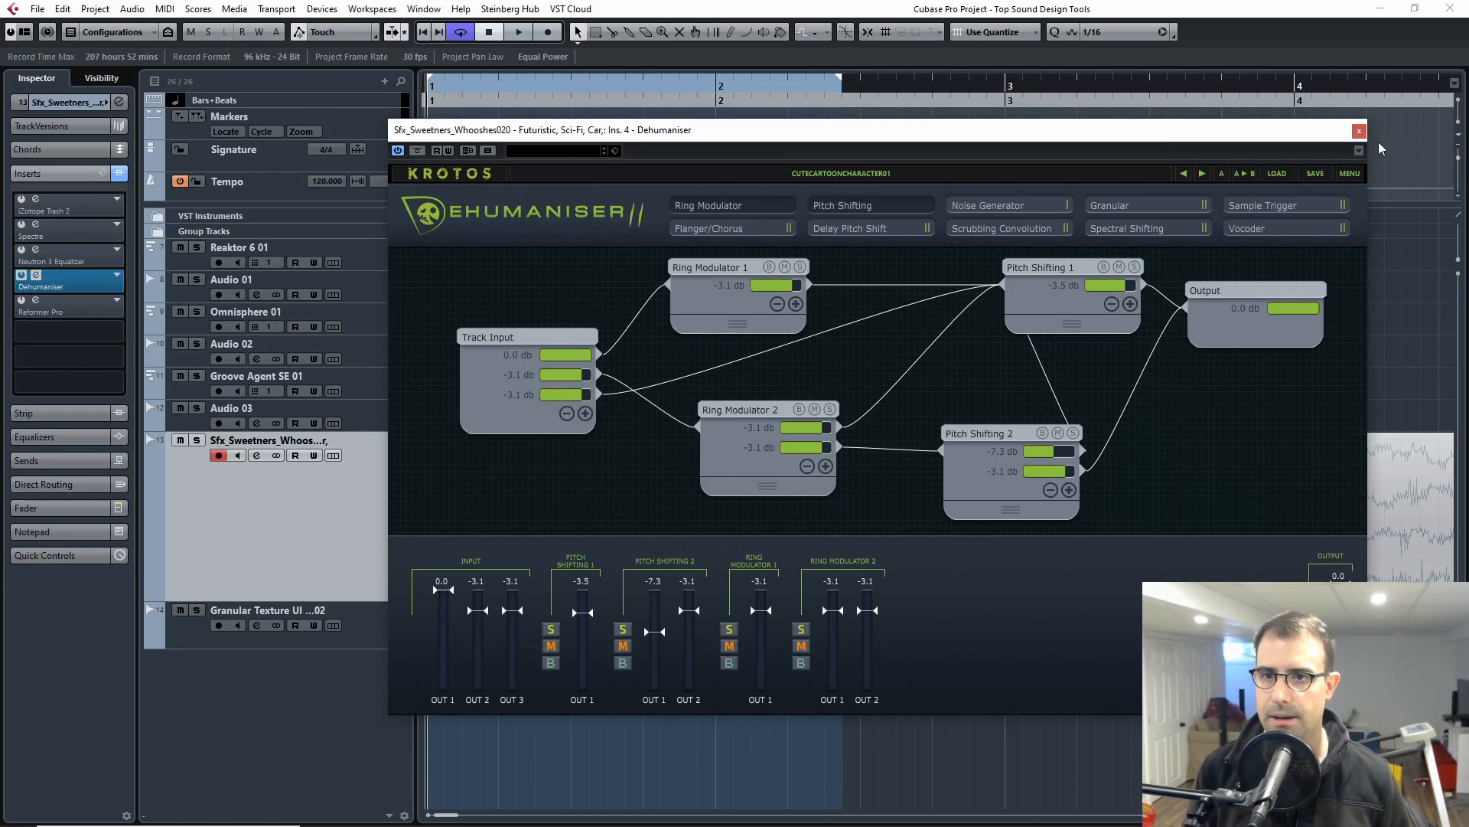
- Close the Dehumaniser editor and audition the whoosh loop through the rewired patch
left_click(1359, 130)
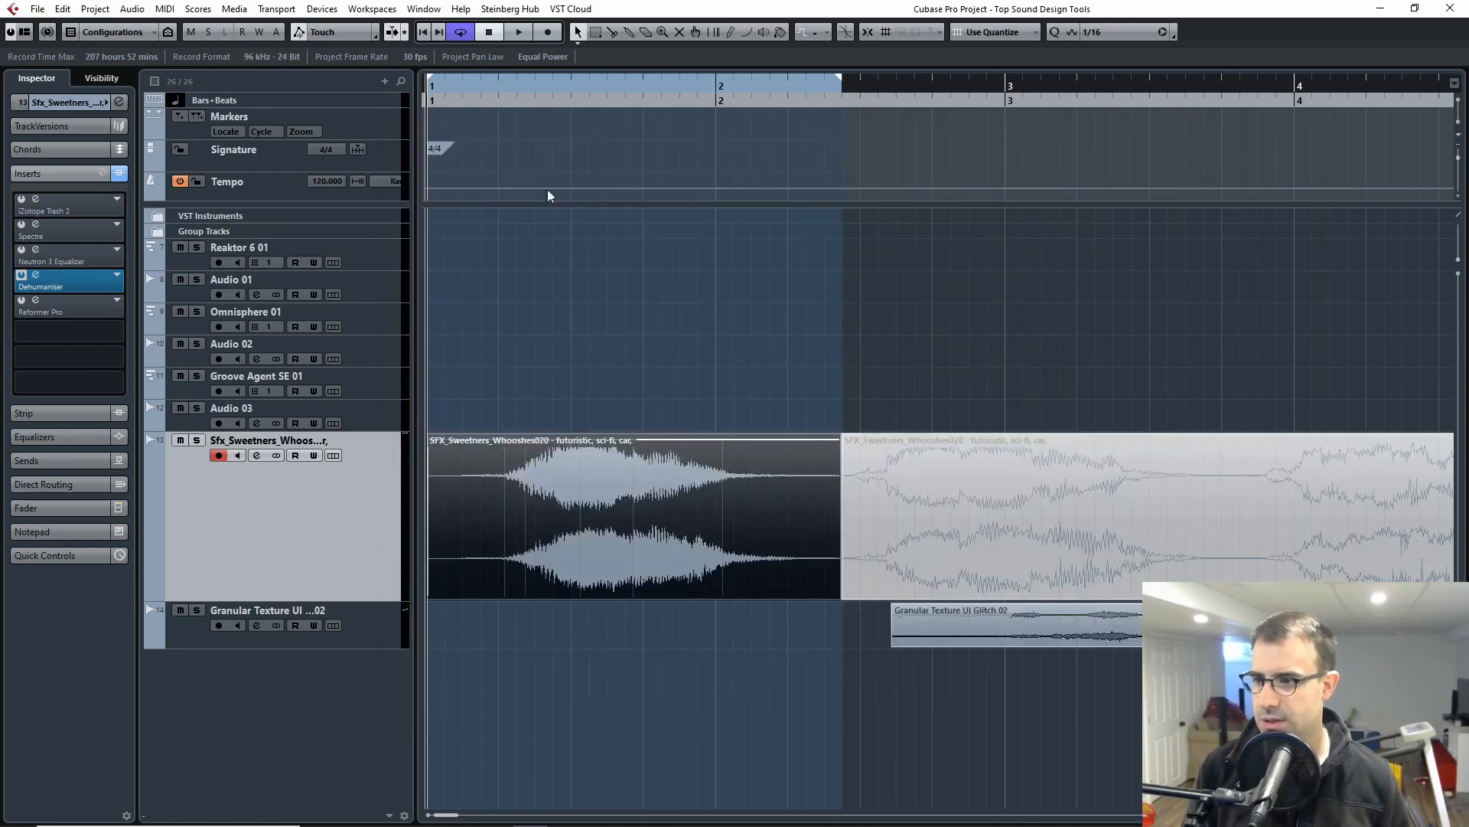
left_click(532, 87)
key("space")
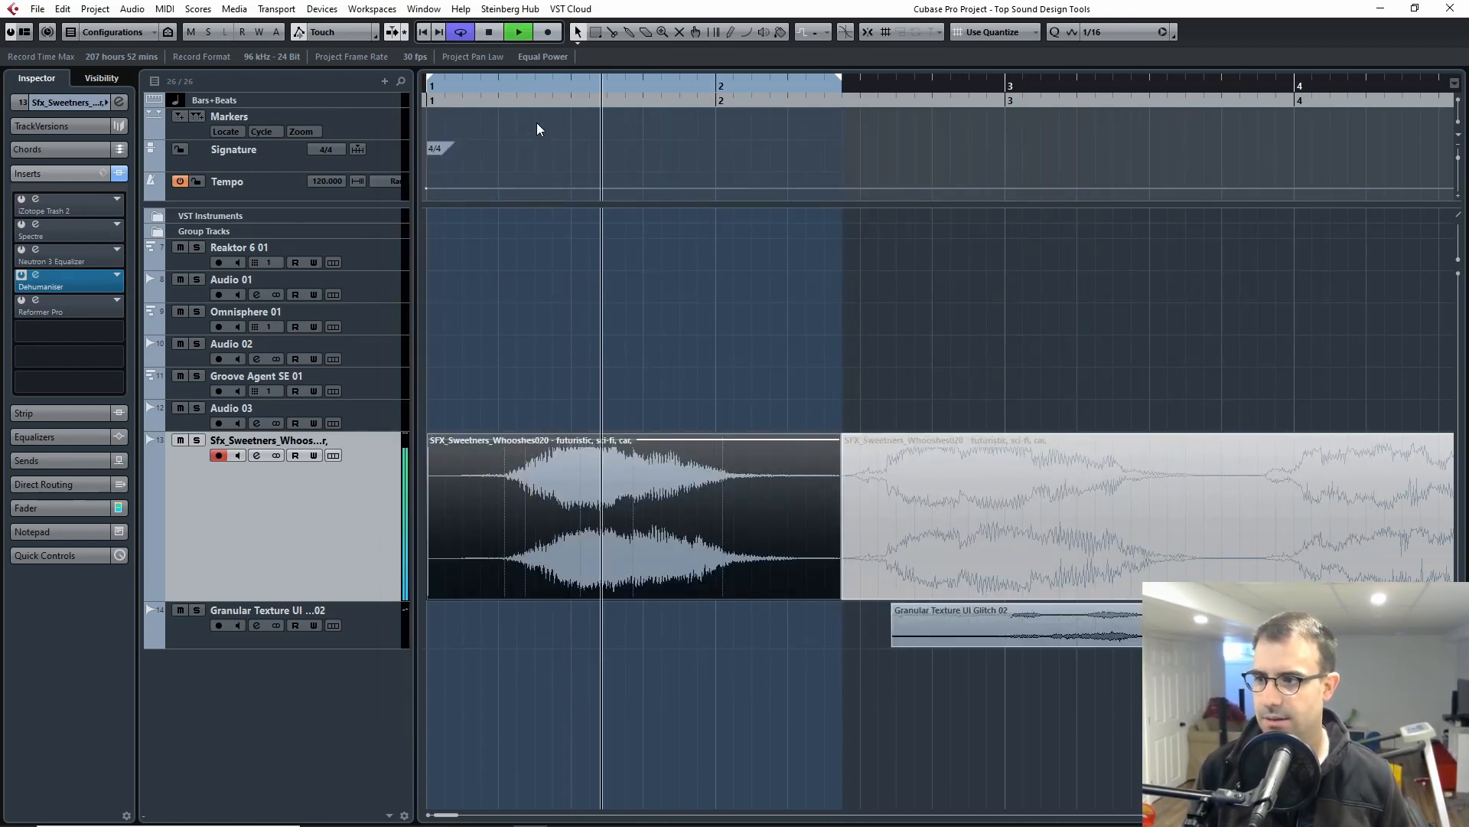
left_click(528, 89)
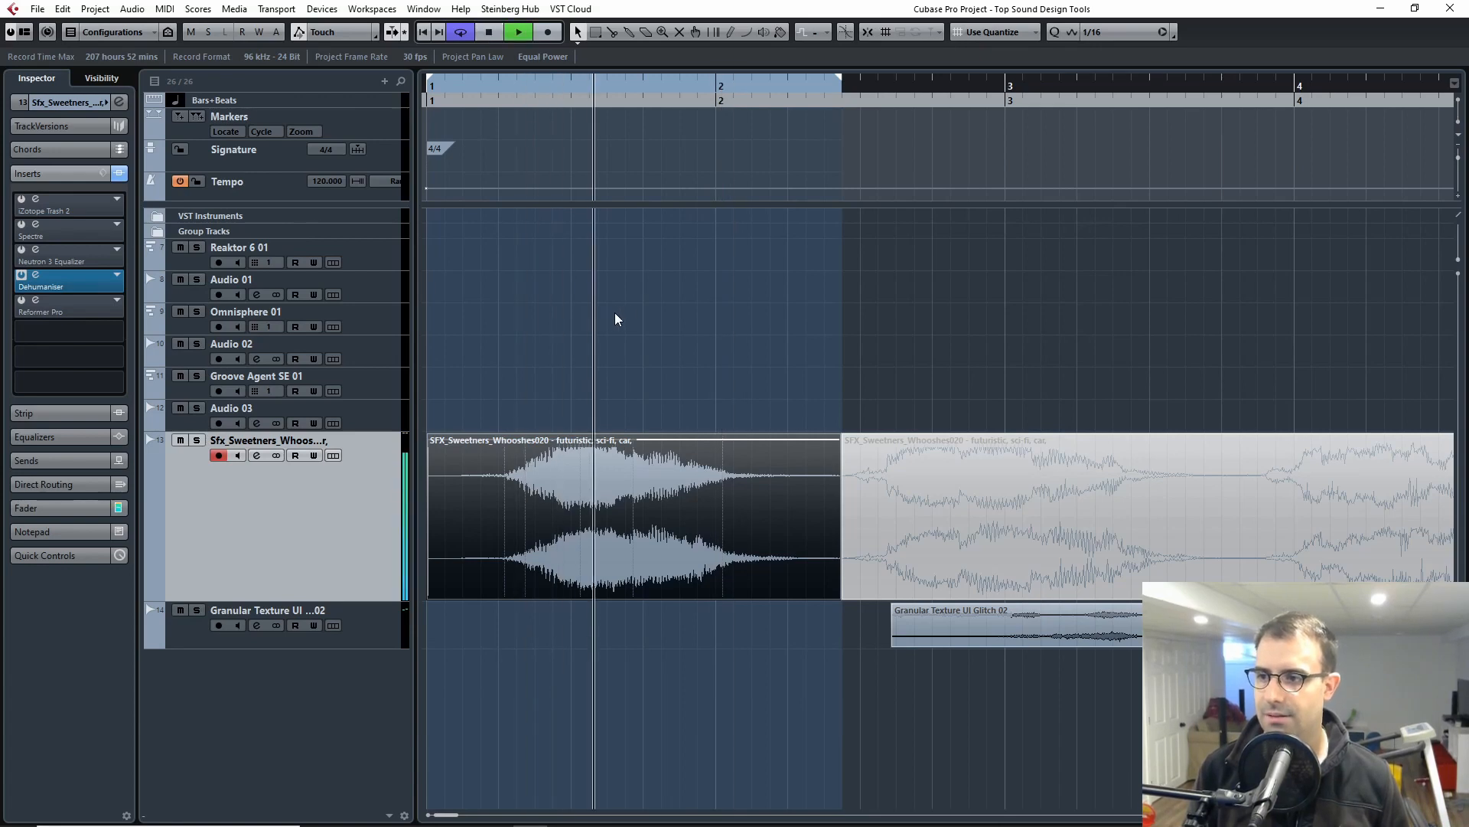
key("space")
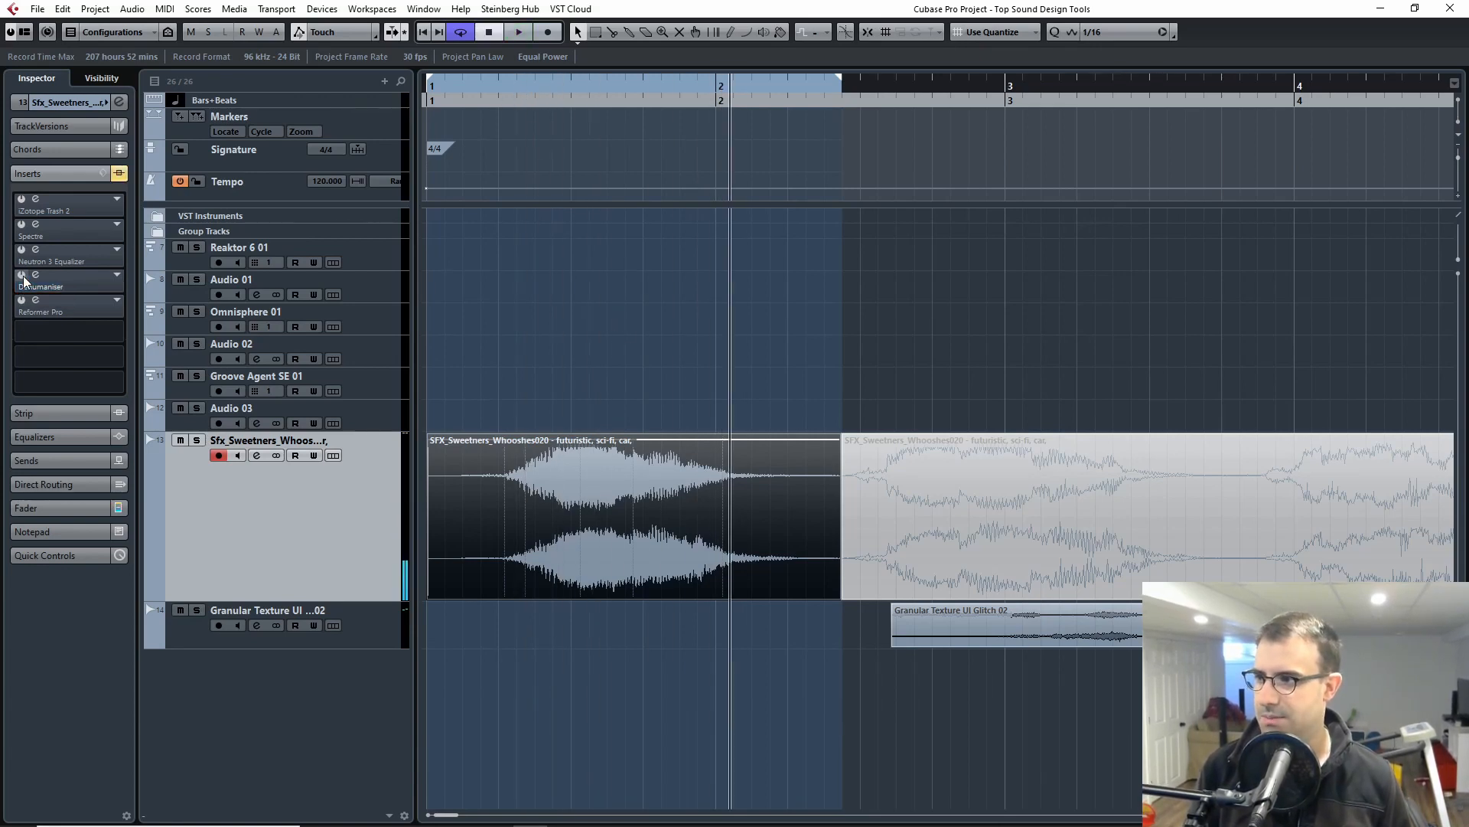
- Switch the whoosh track's active insert from Dehumaniser to Reformer Pro and place its editor clear of the whoosh's beginning
left_click(34, 306)
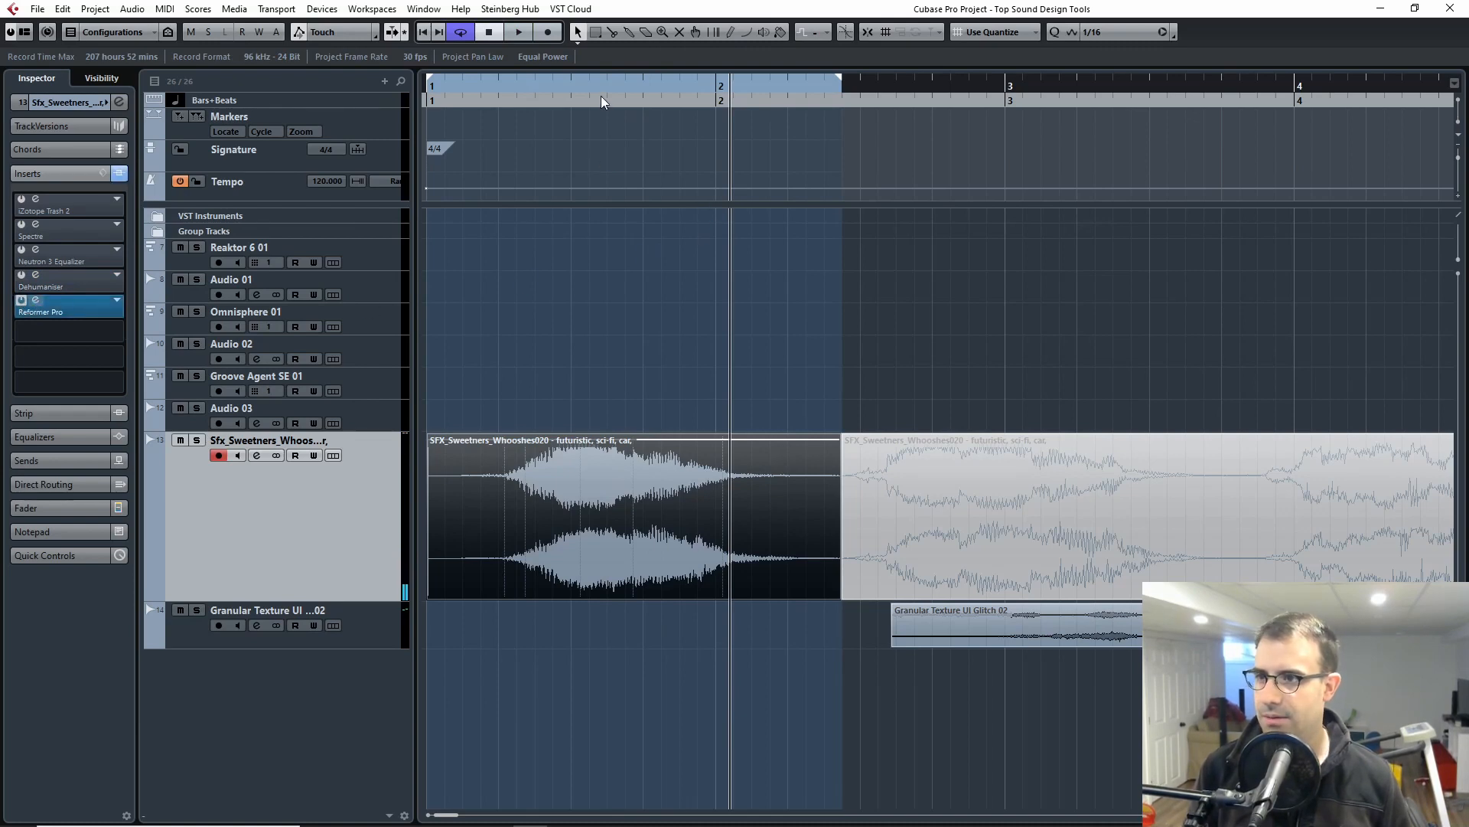
left_click_drag(521, 175, 809, 146)
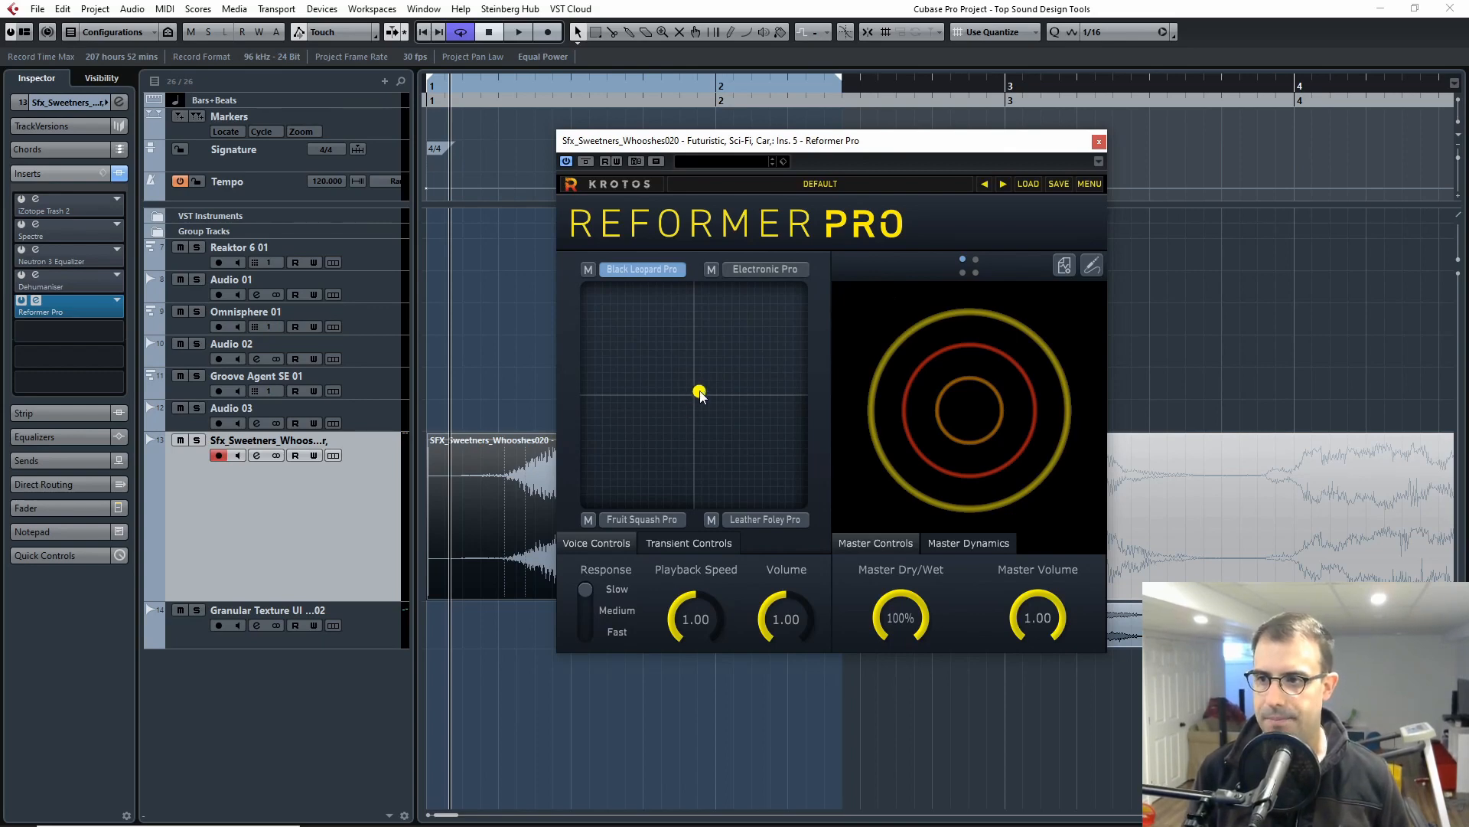
- Move Reformer Pro's blend point to Electronic Pro, then to Black Leopard Pro, bringing up the library list for each voice
left_click_drag(700, 394, 810, 285)
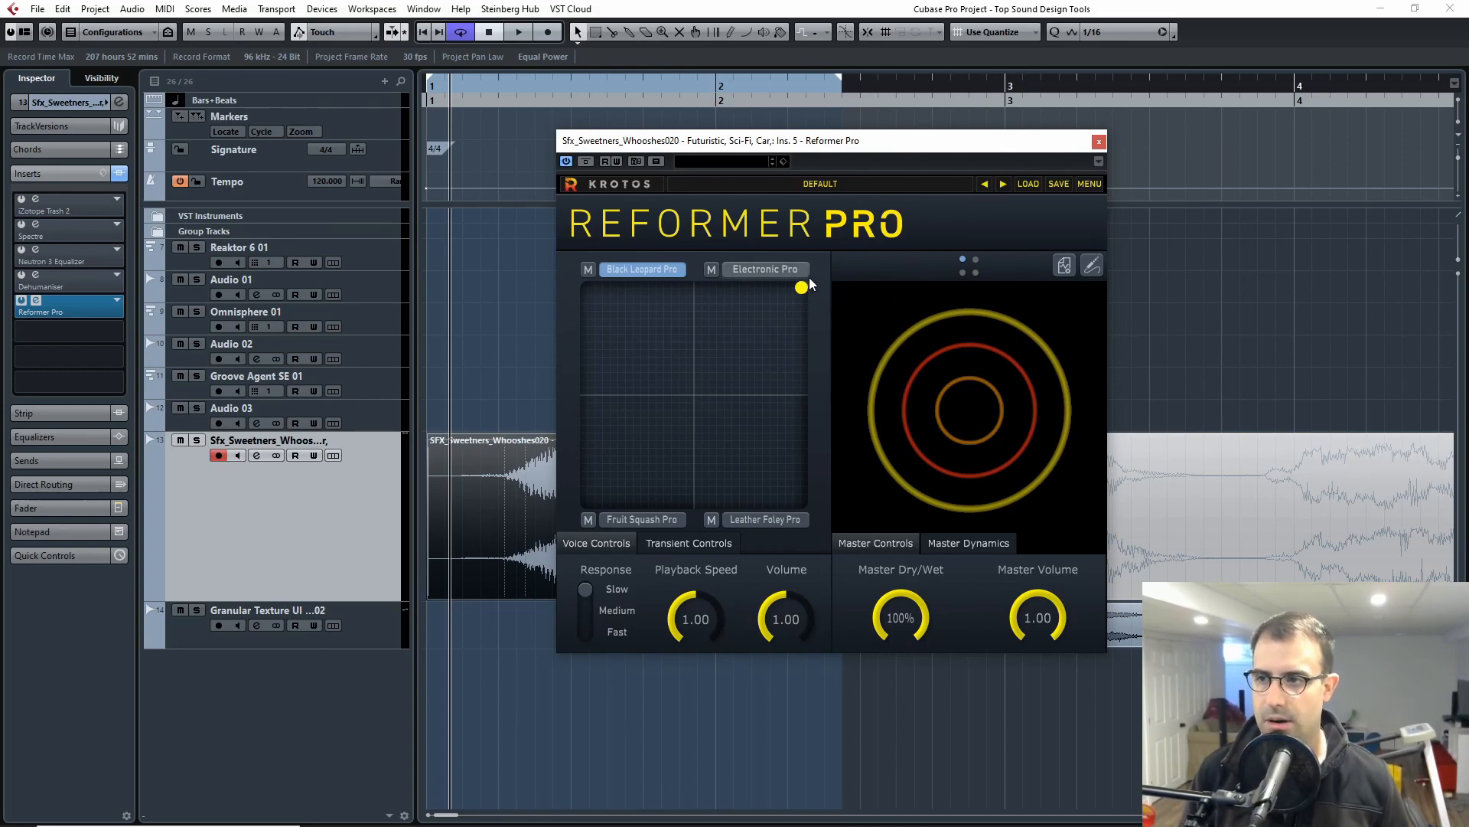
left_click(792, 270)
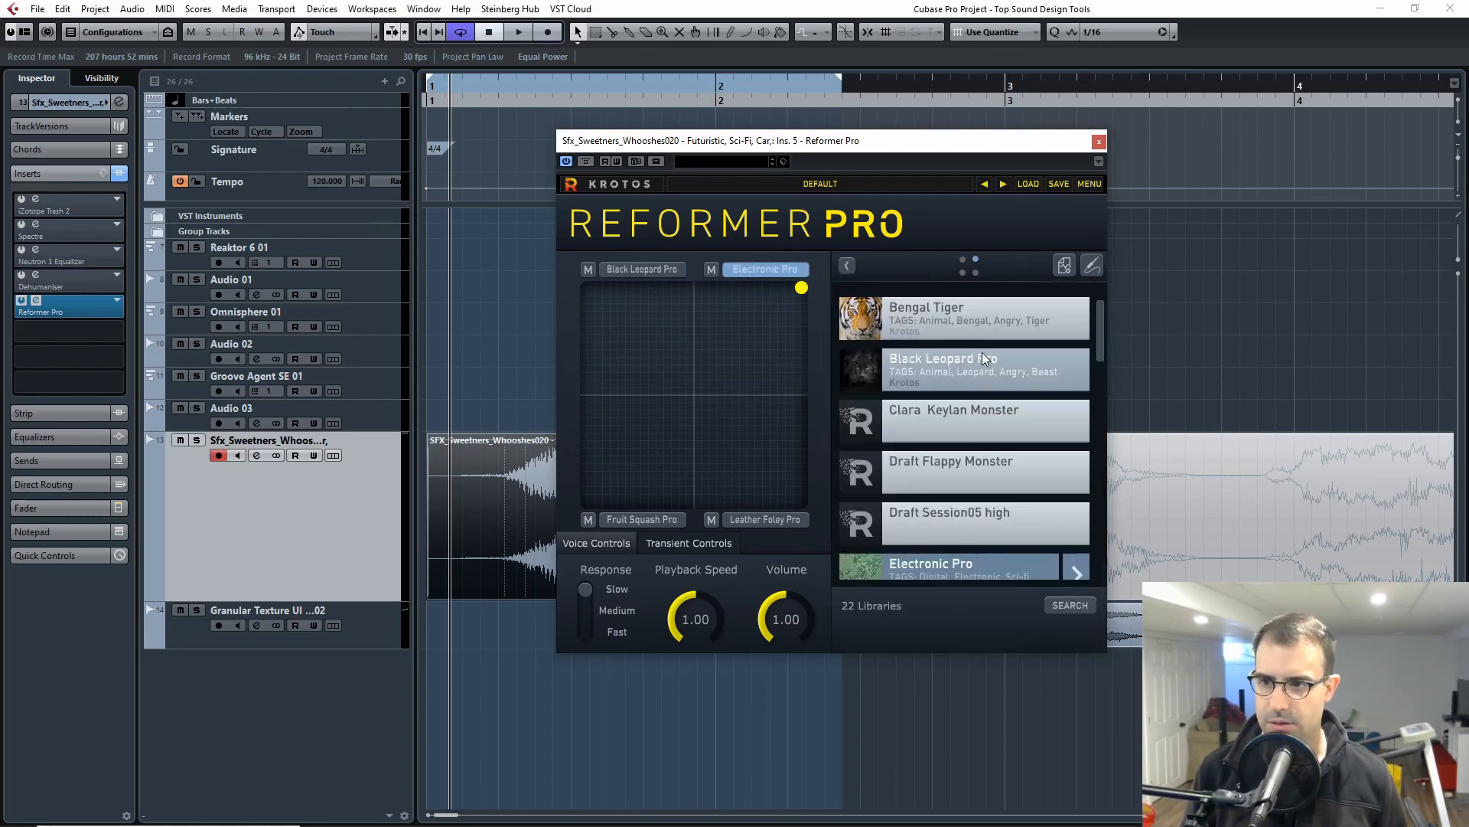
left_click(647, 267)
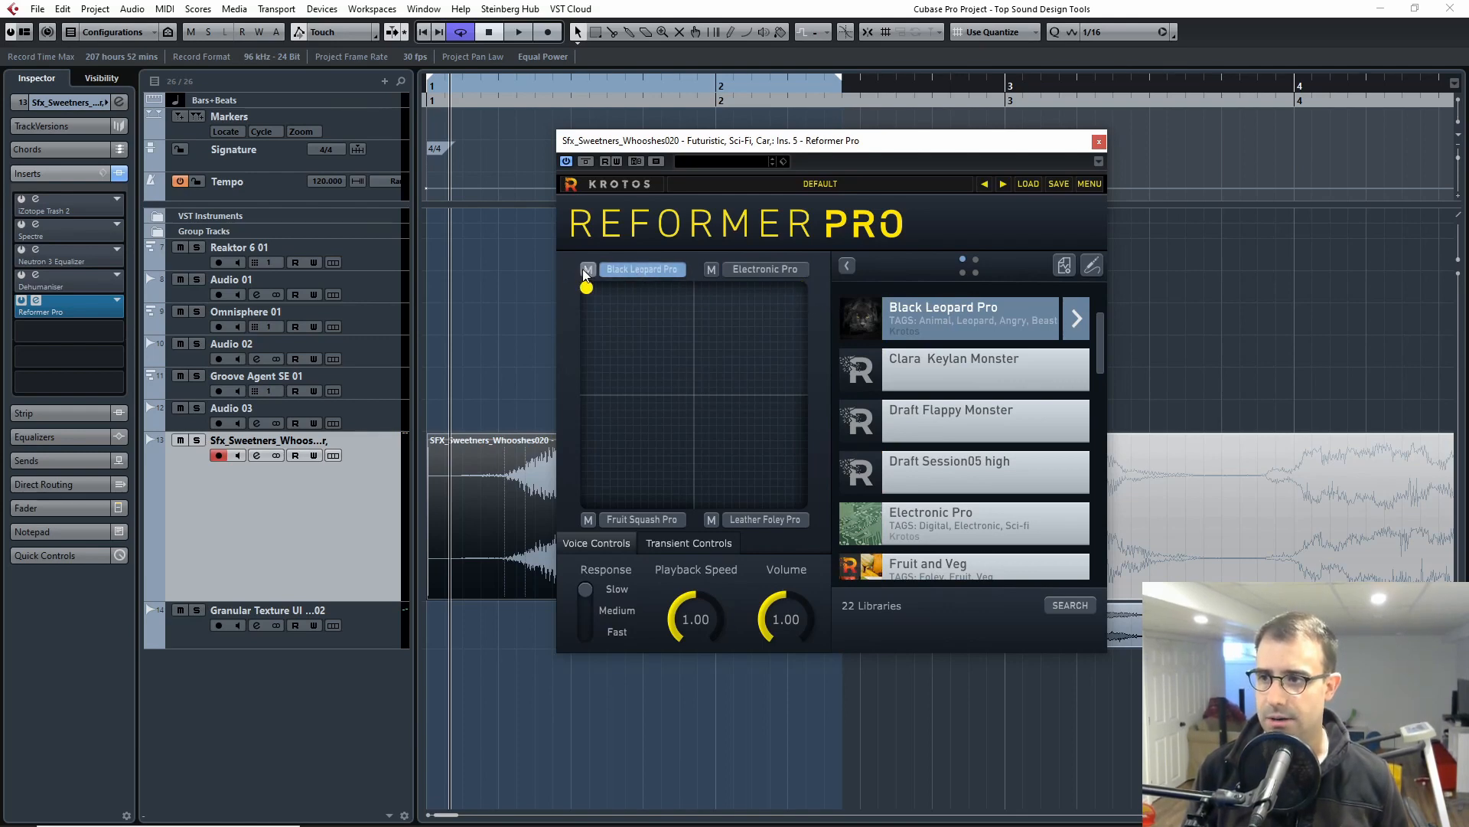
left_click(1066, 266)
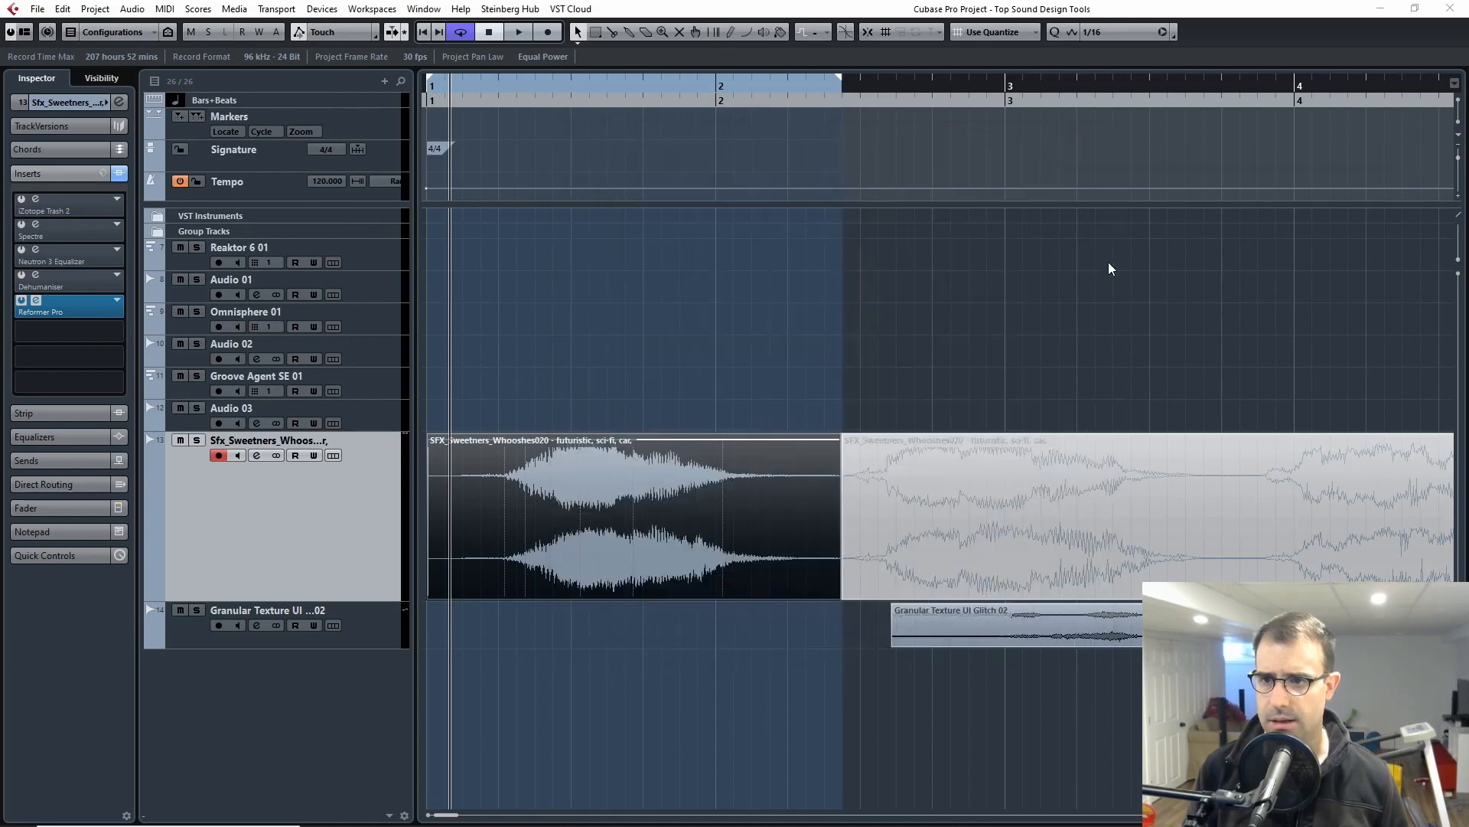
left_click(850, 157)
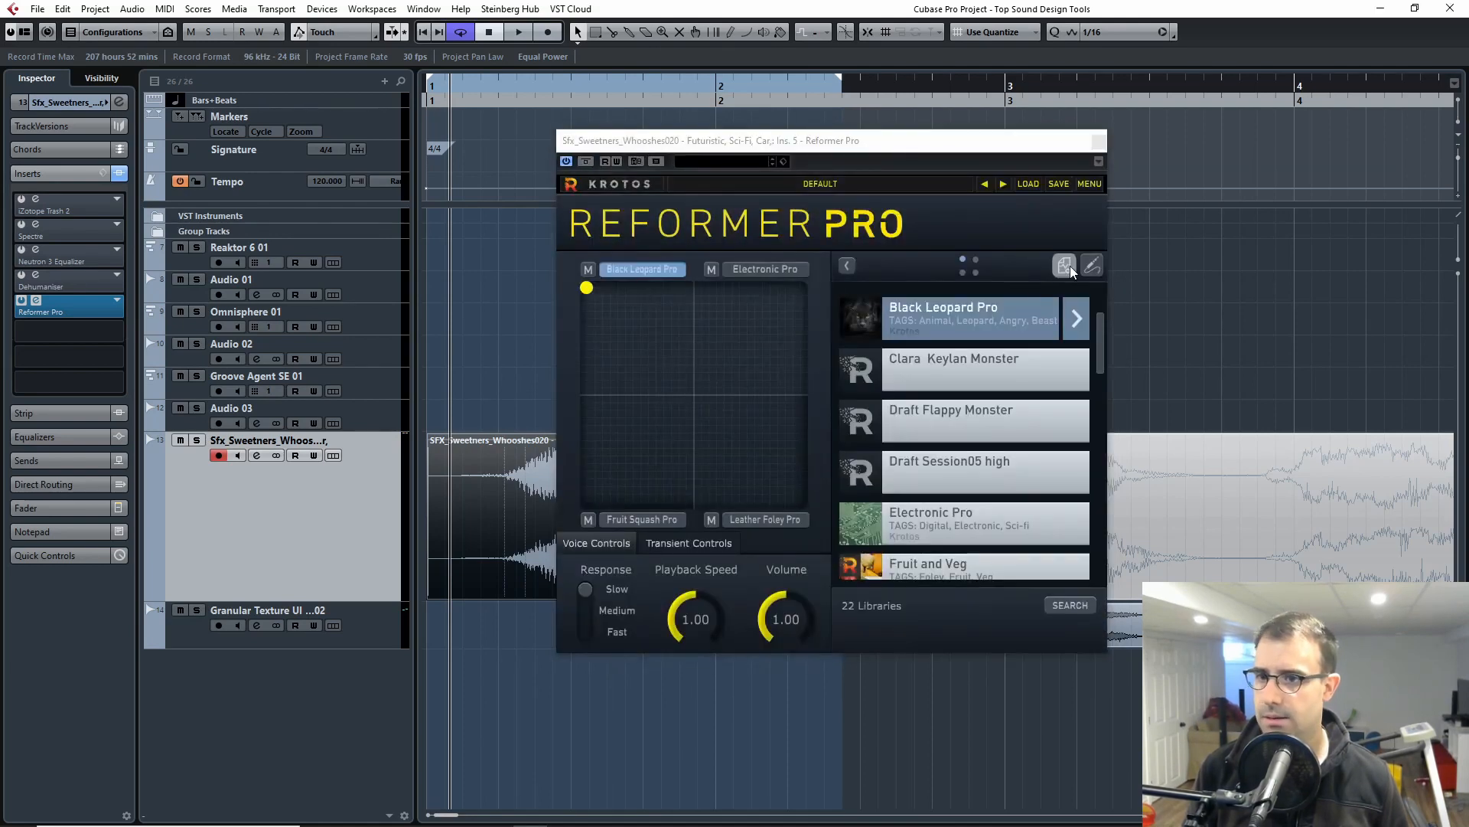
- Open the Black Leopard Pro library's file list, look through its samples, and place the Reformer Pro editor clear of the whoosh waveform
left_click(1093, 265)
left_click(1090, 269)
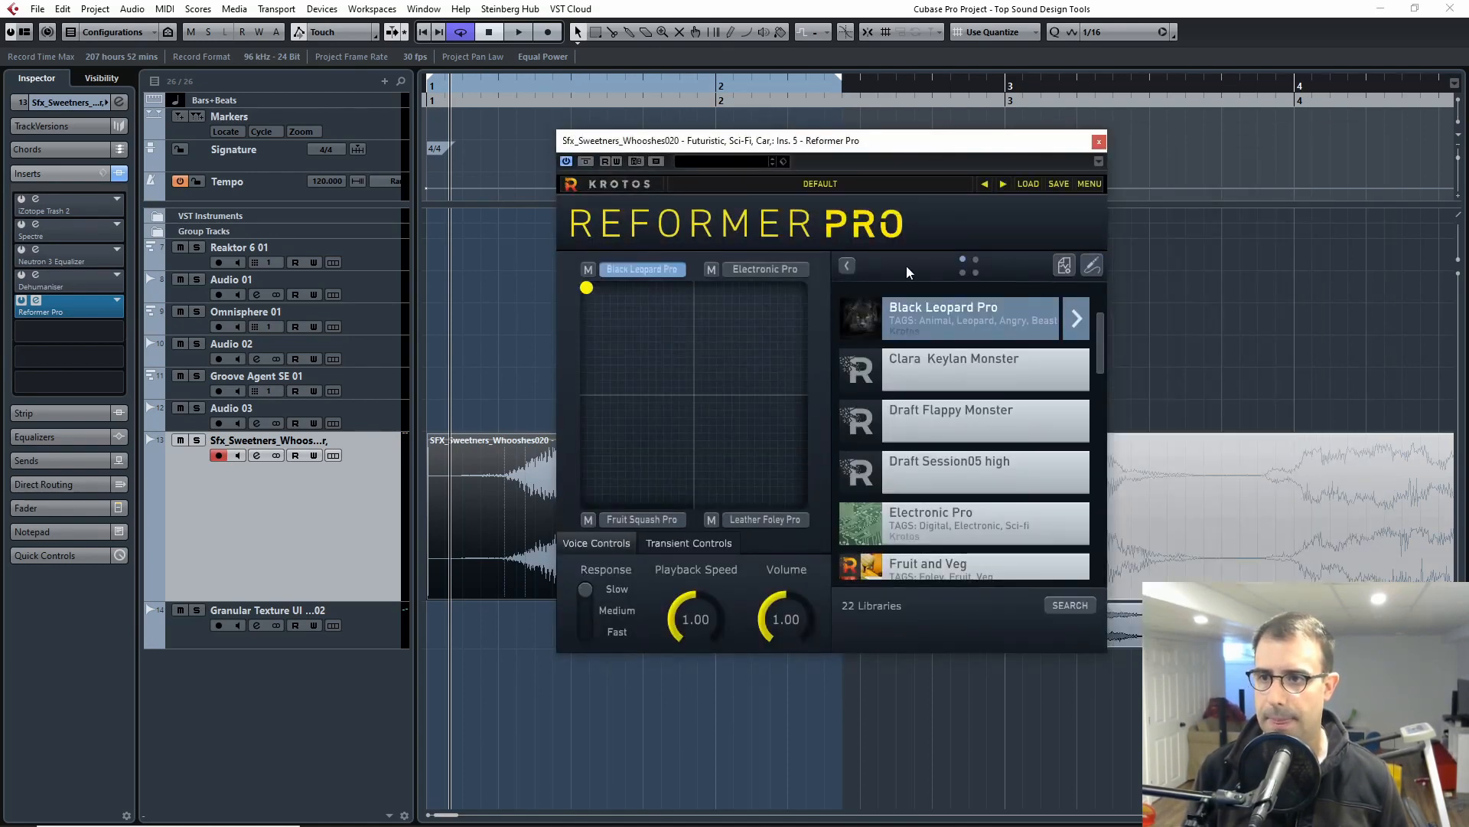
left_click(847, 265)
left_click(632, 267)
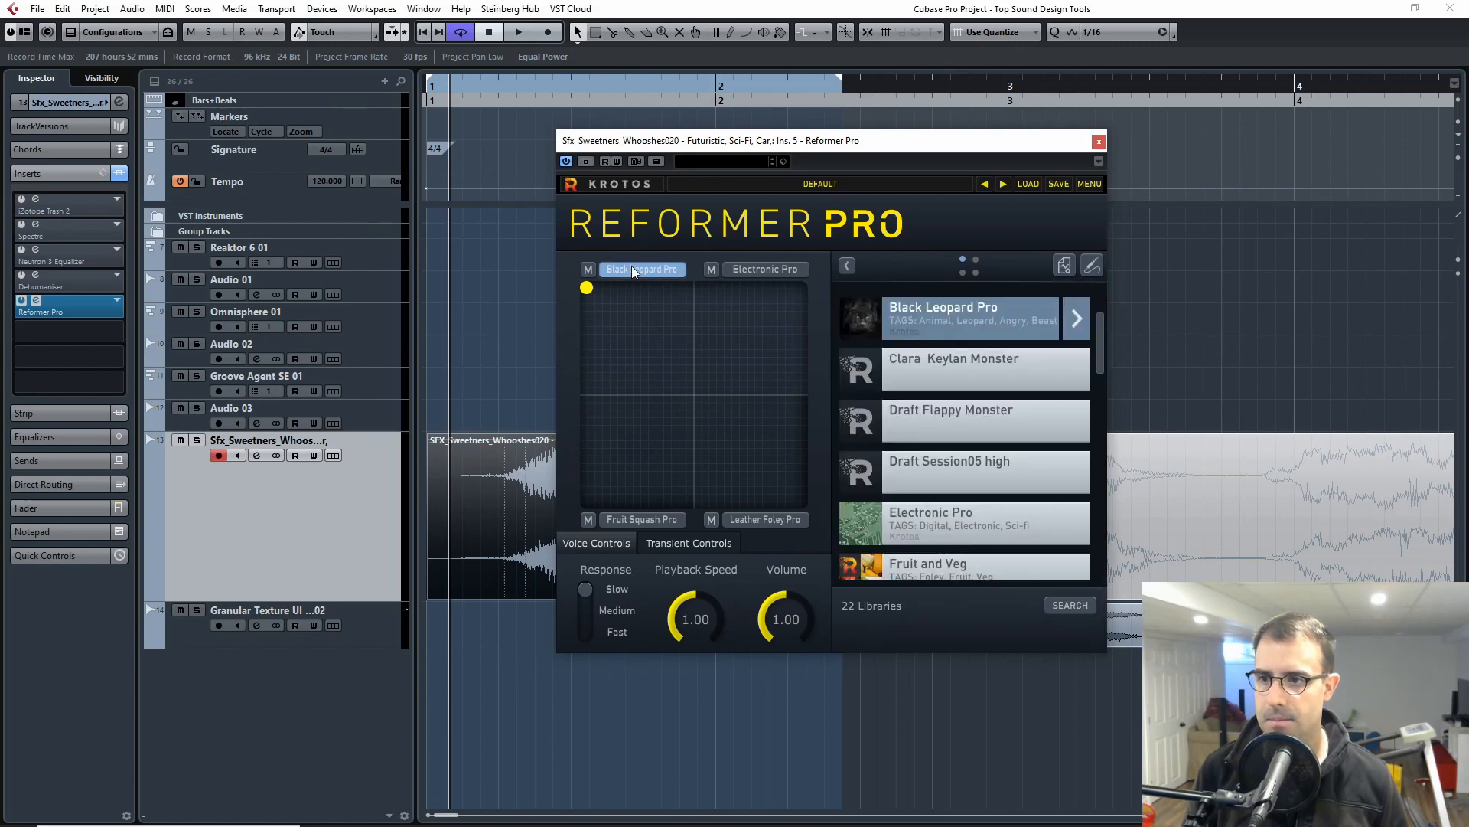
left_click(1072, 315)
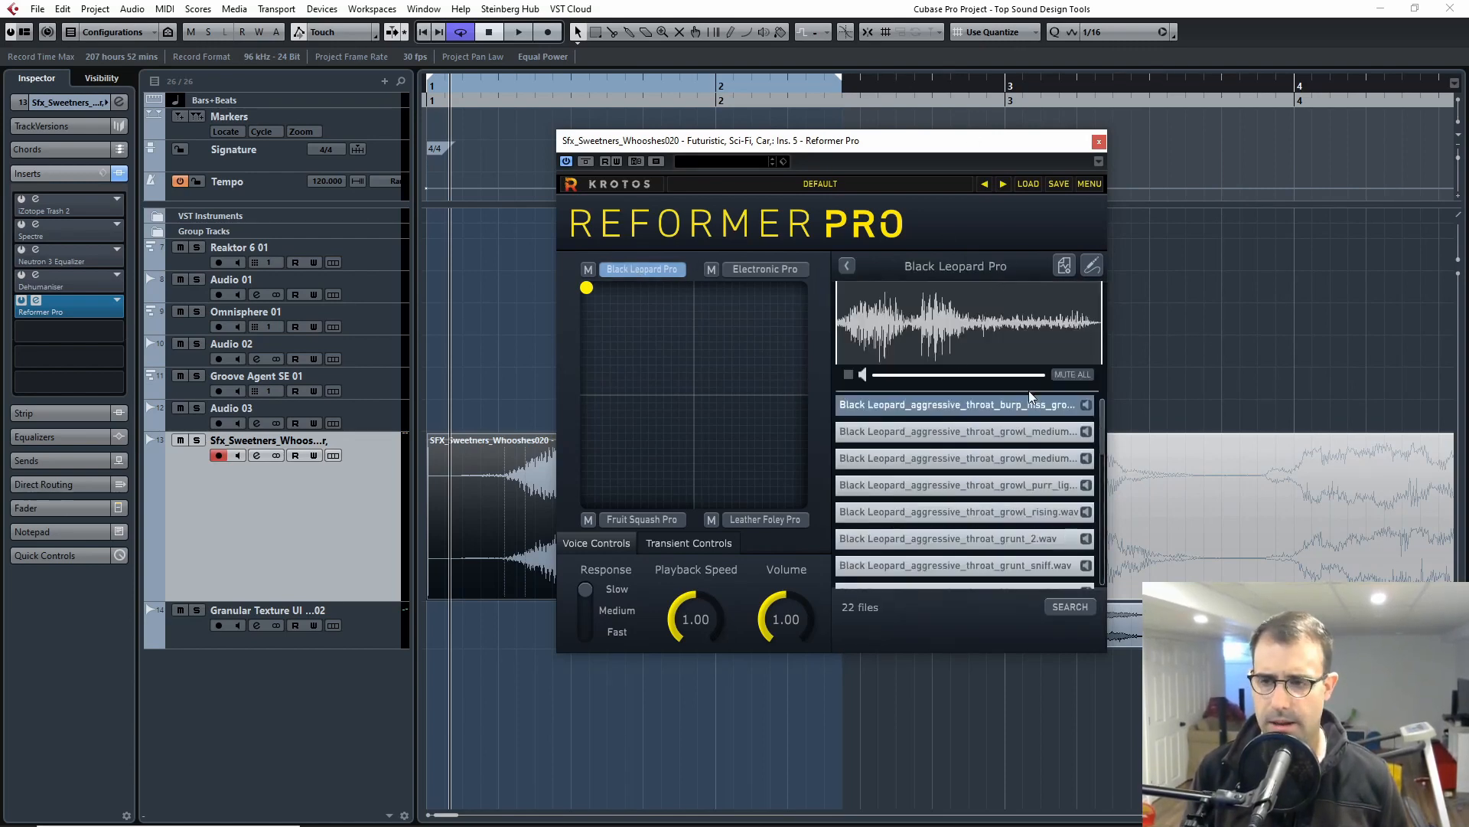
scroll(970, 490, "down", 5)
scroll(963, 502, "up", 5)
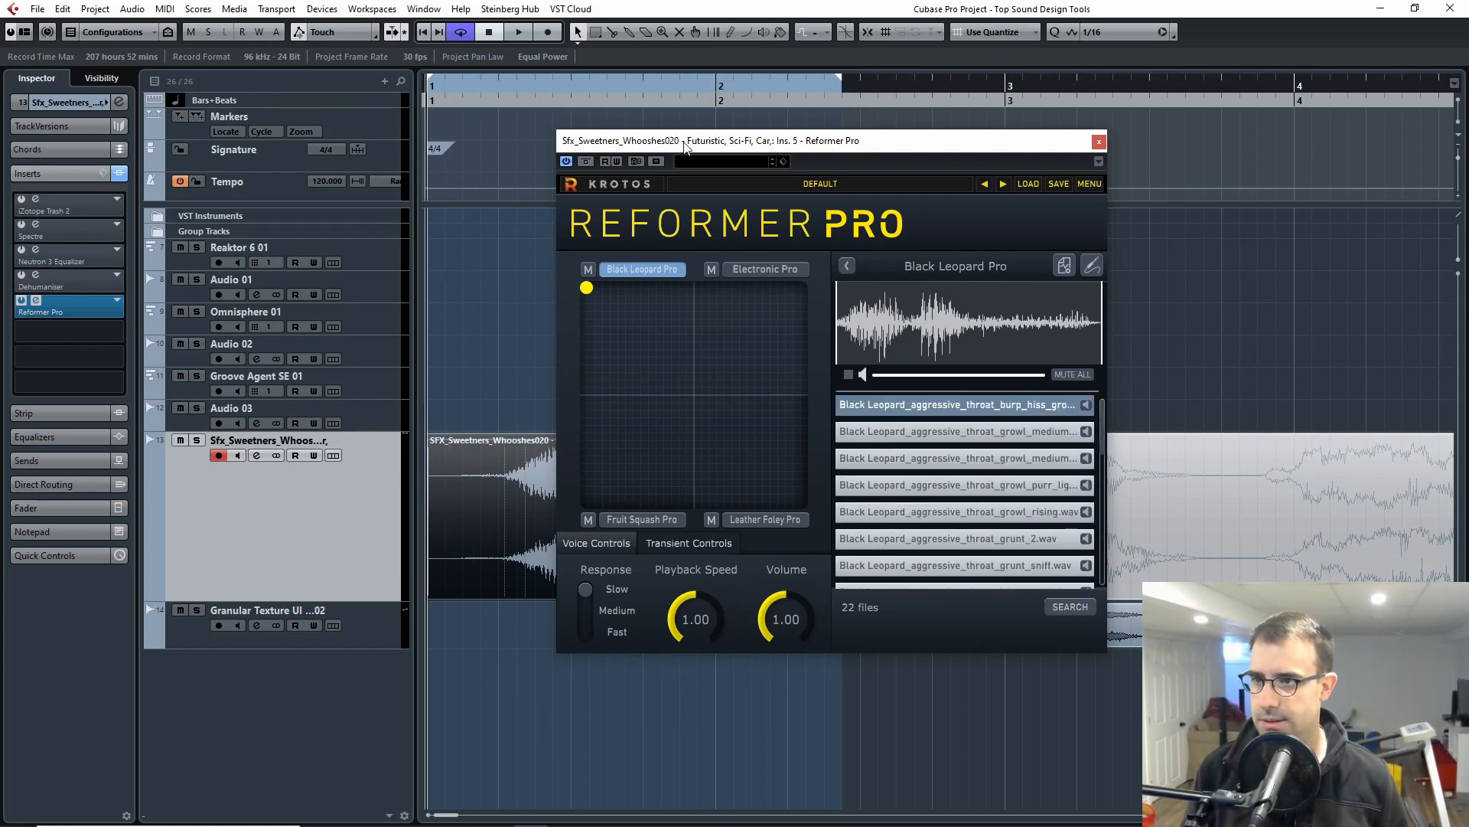
left_click_drag(683, 142, 857, 142)
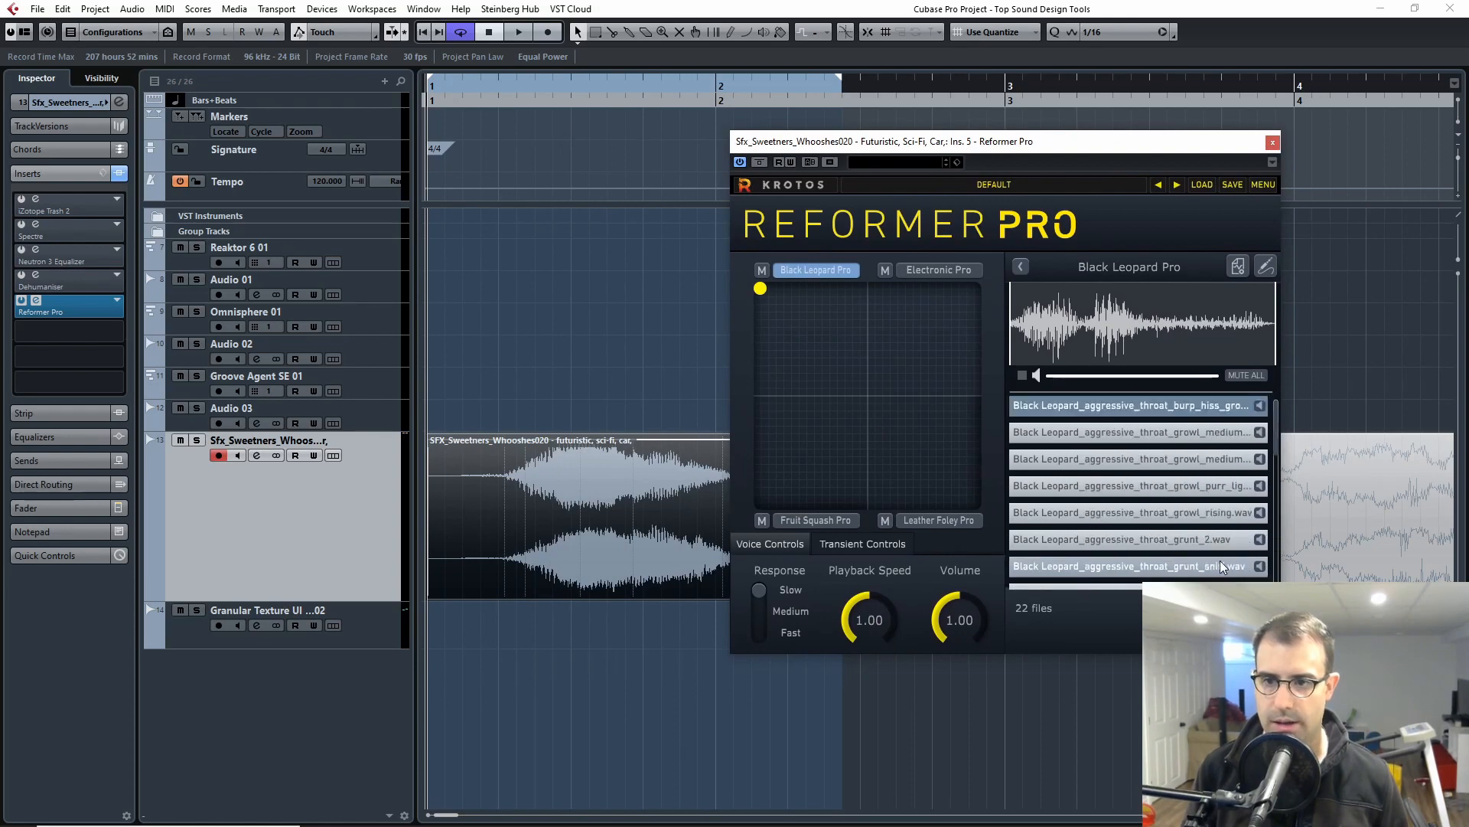
scroll(1133, 467, "down", 5)
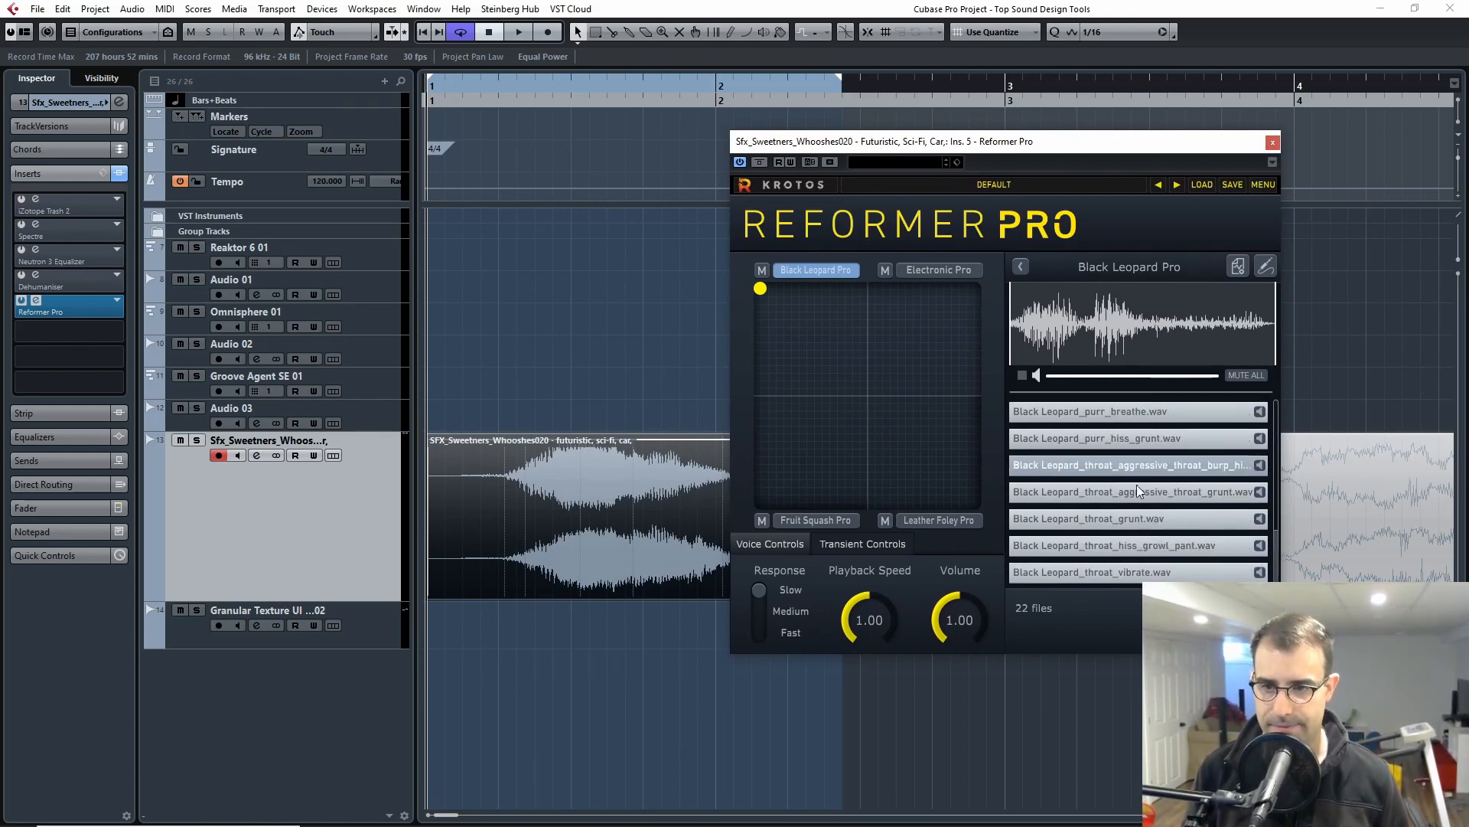
scroll(1159, 509, "up", 4)
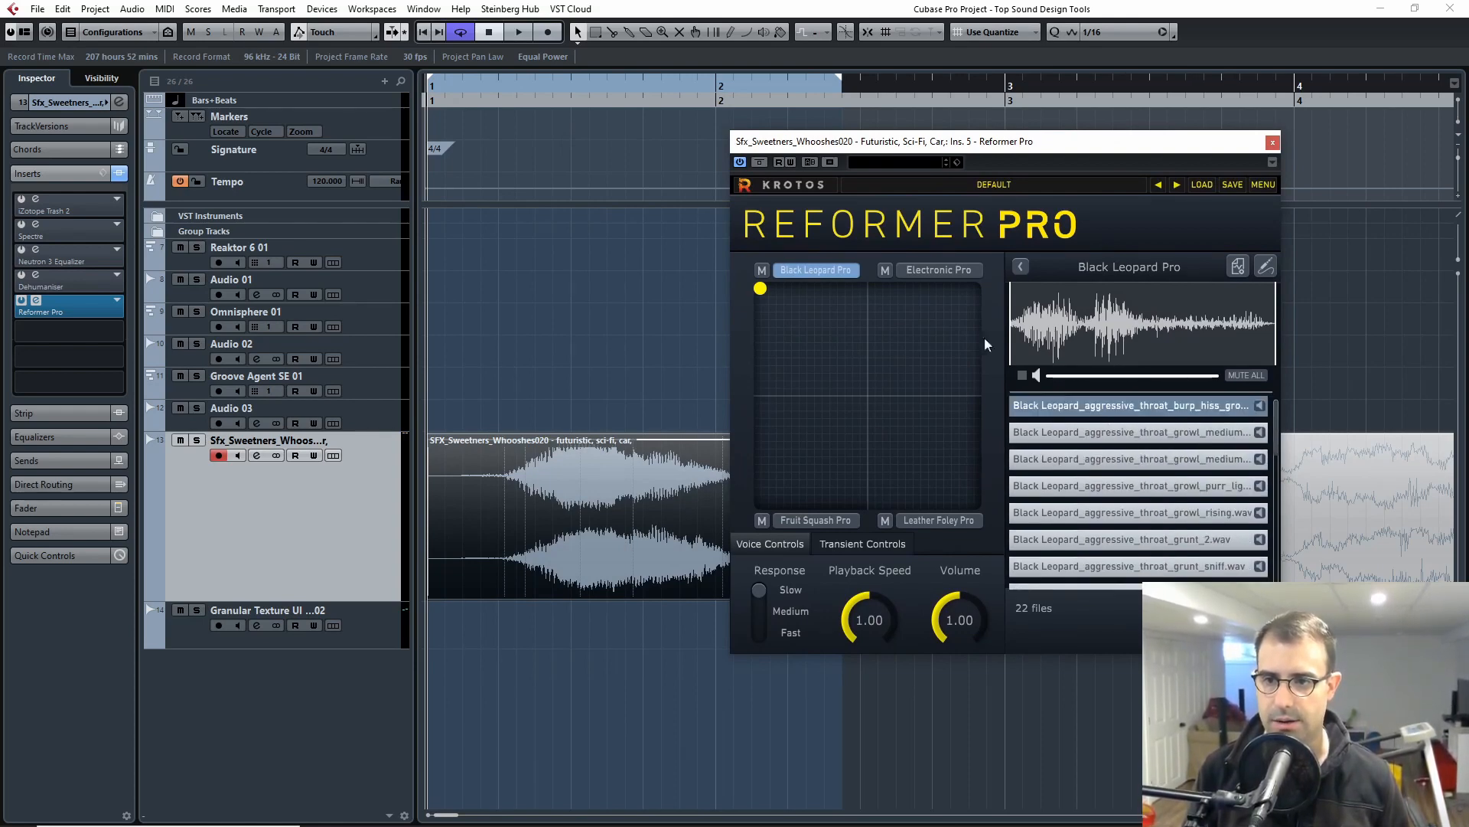
- Audition the whoosh loop through the Black Leopard Pro voice several times, starting close to the clip's beginning
key("space")
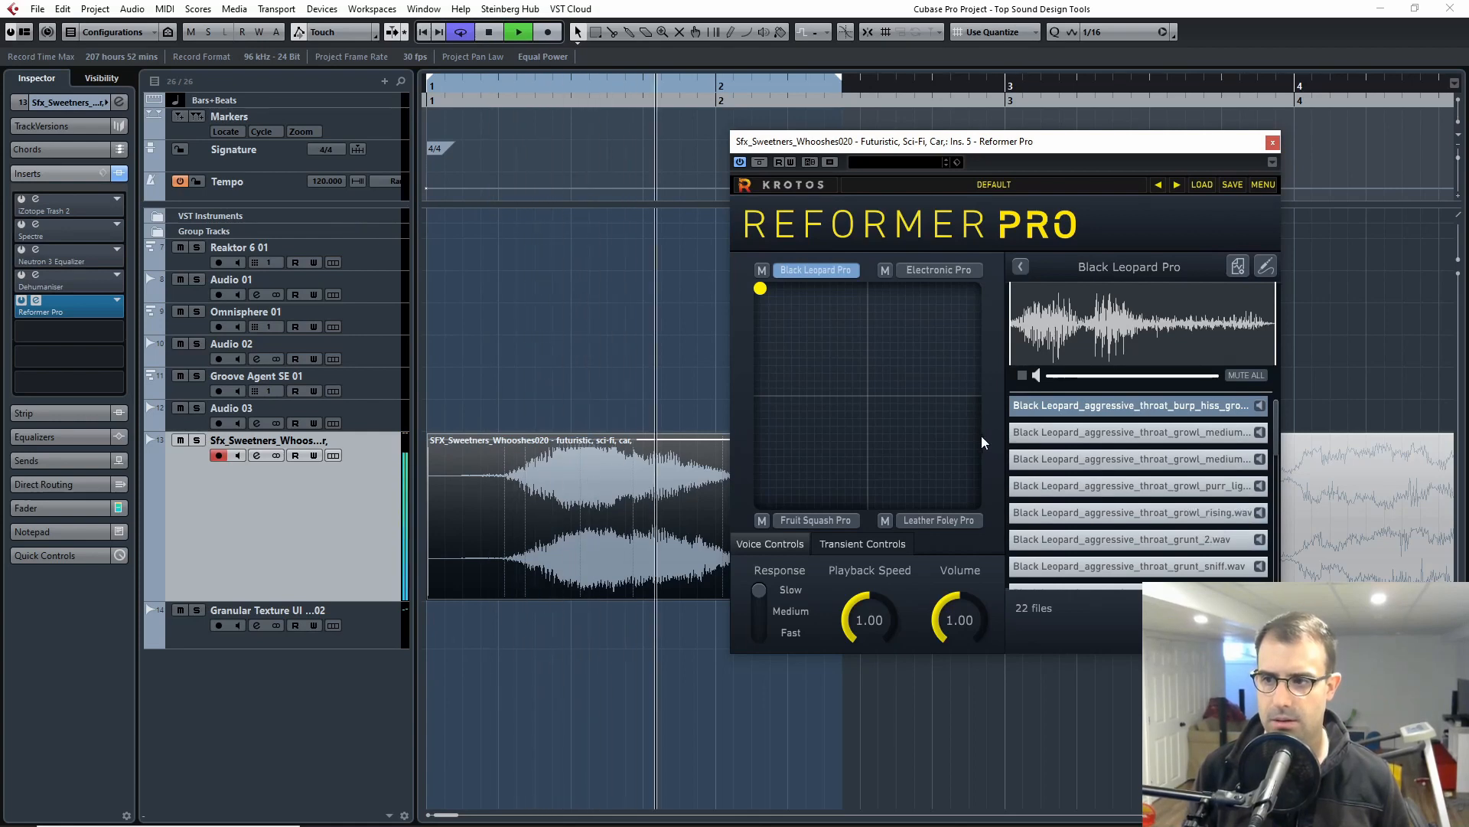
key("space")
left_click(507, 95)
key("space")
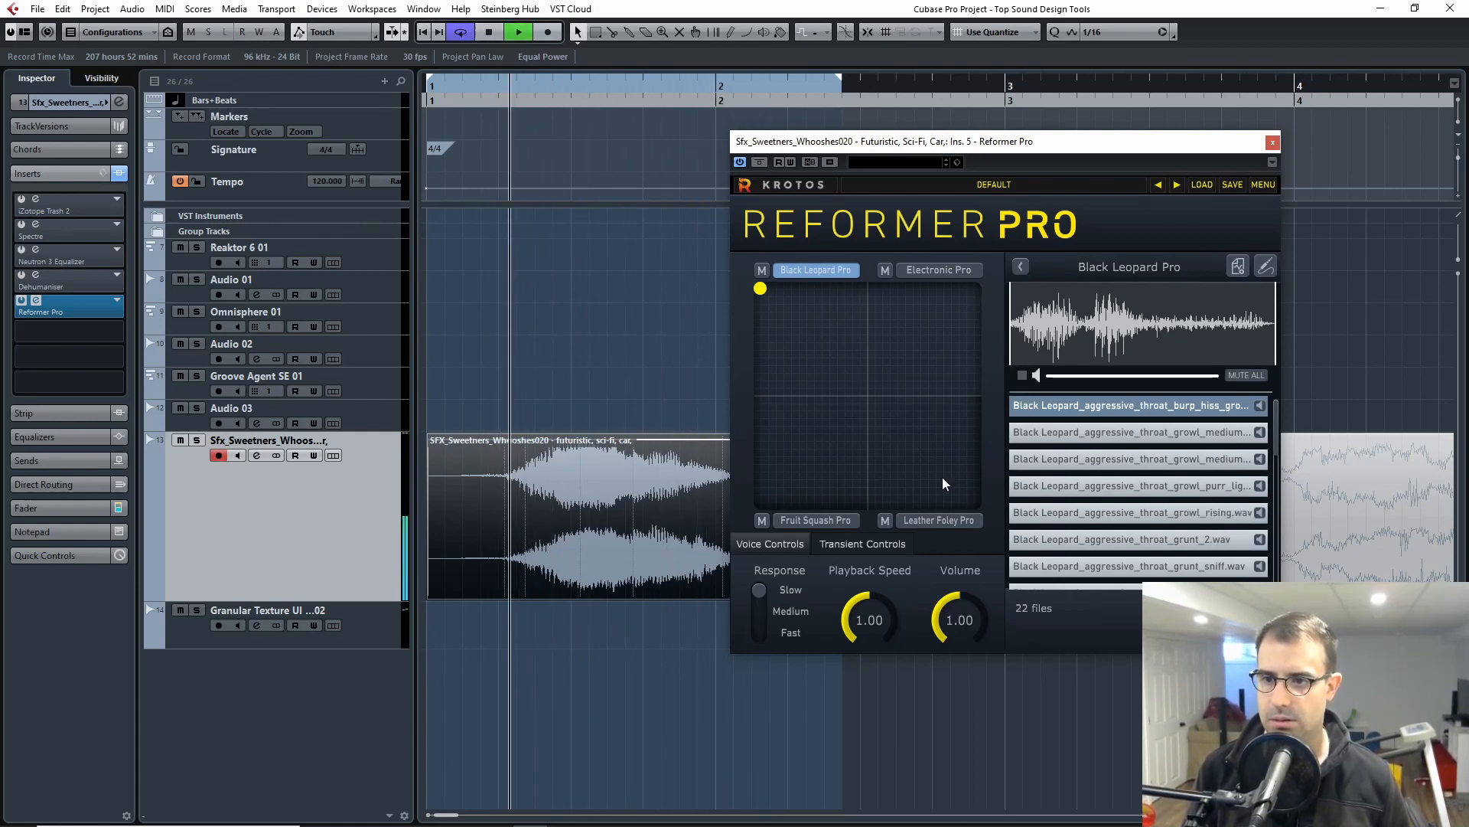
key("space")
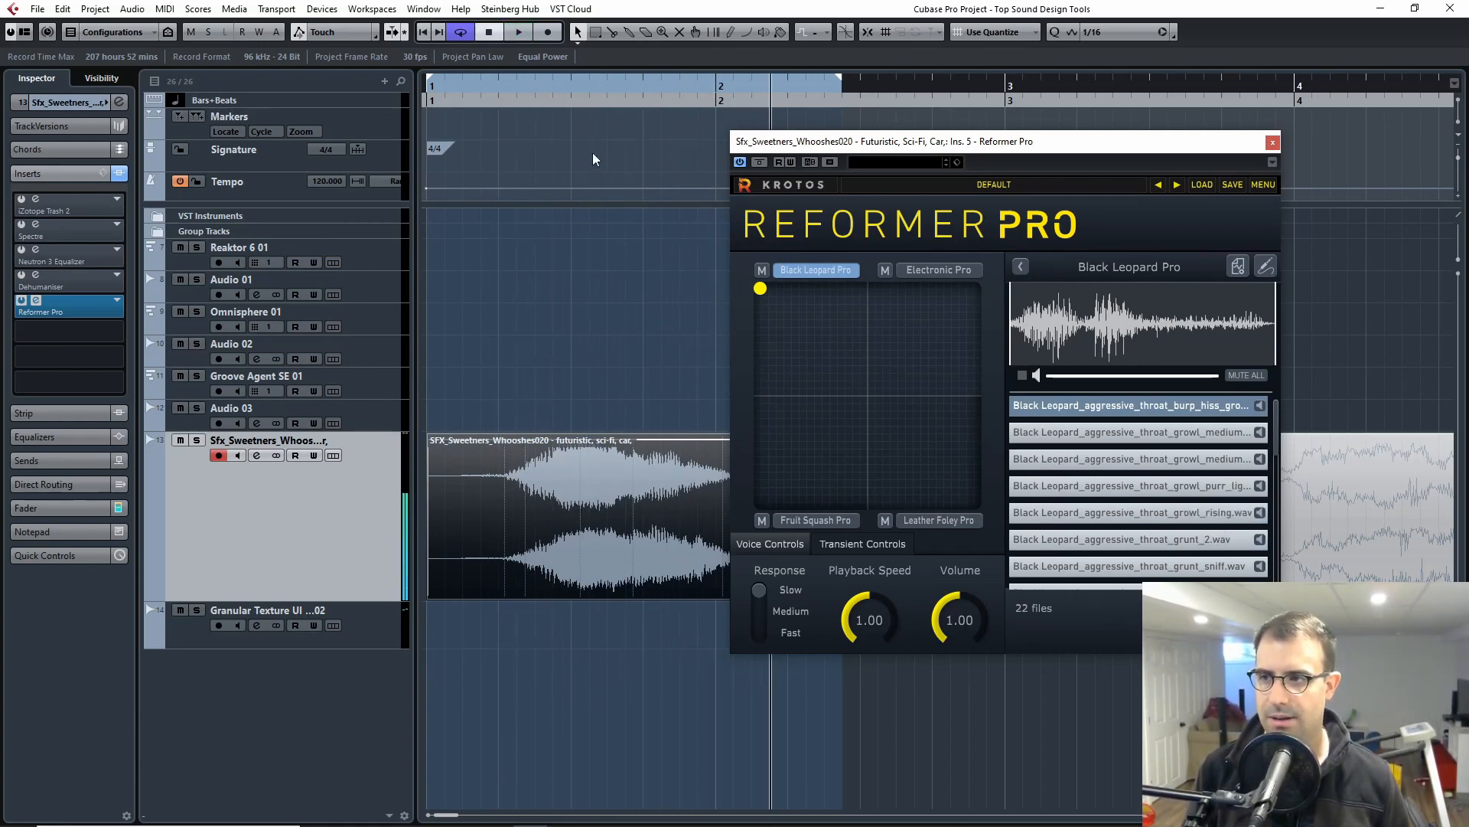
left_click(492, 89)
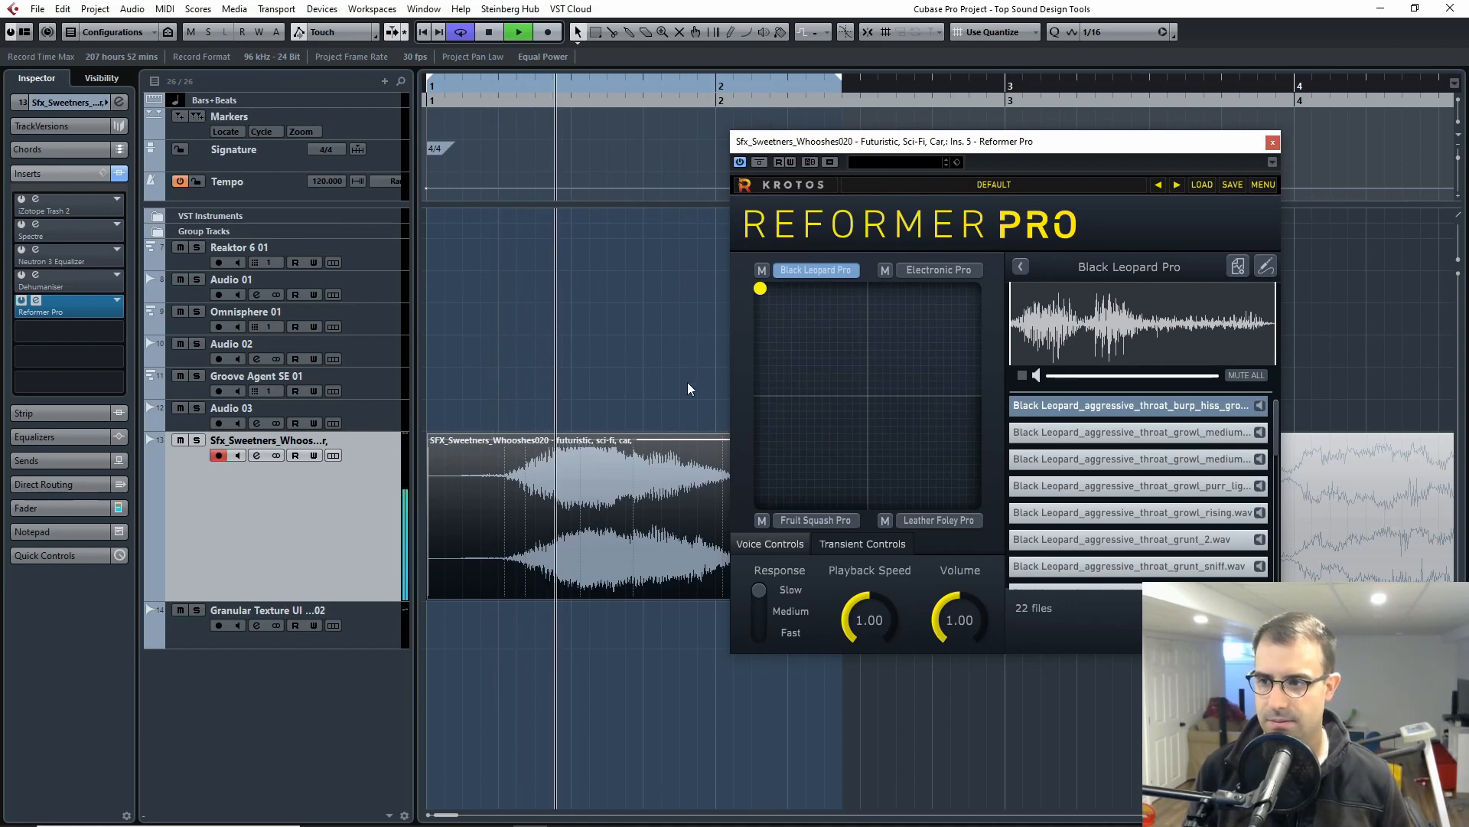
key("space")
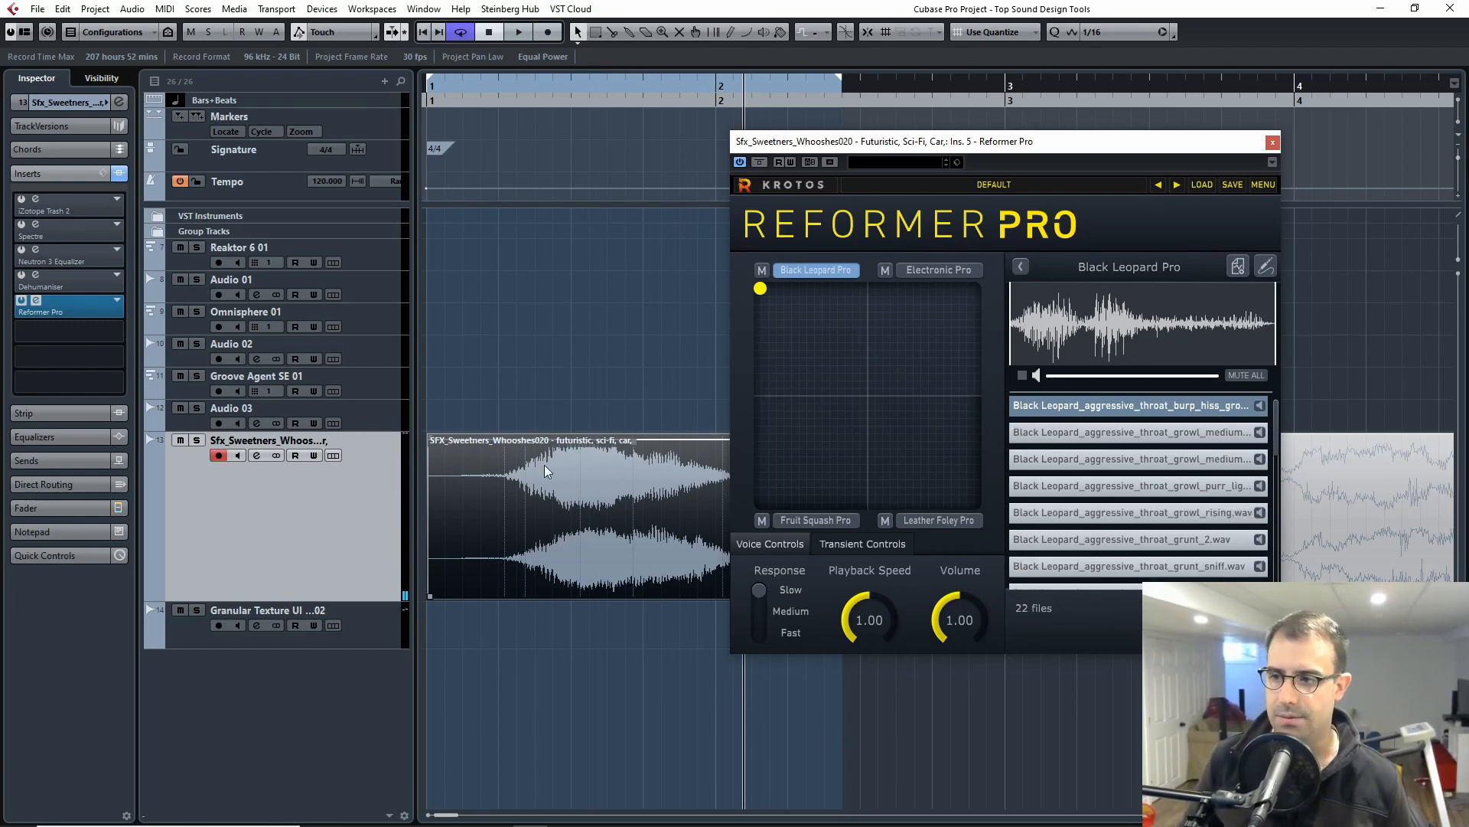
left_click(582, 100)
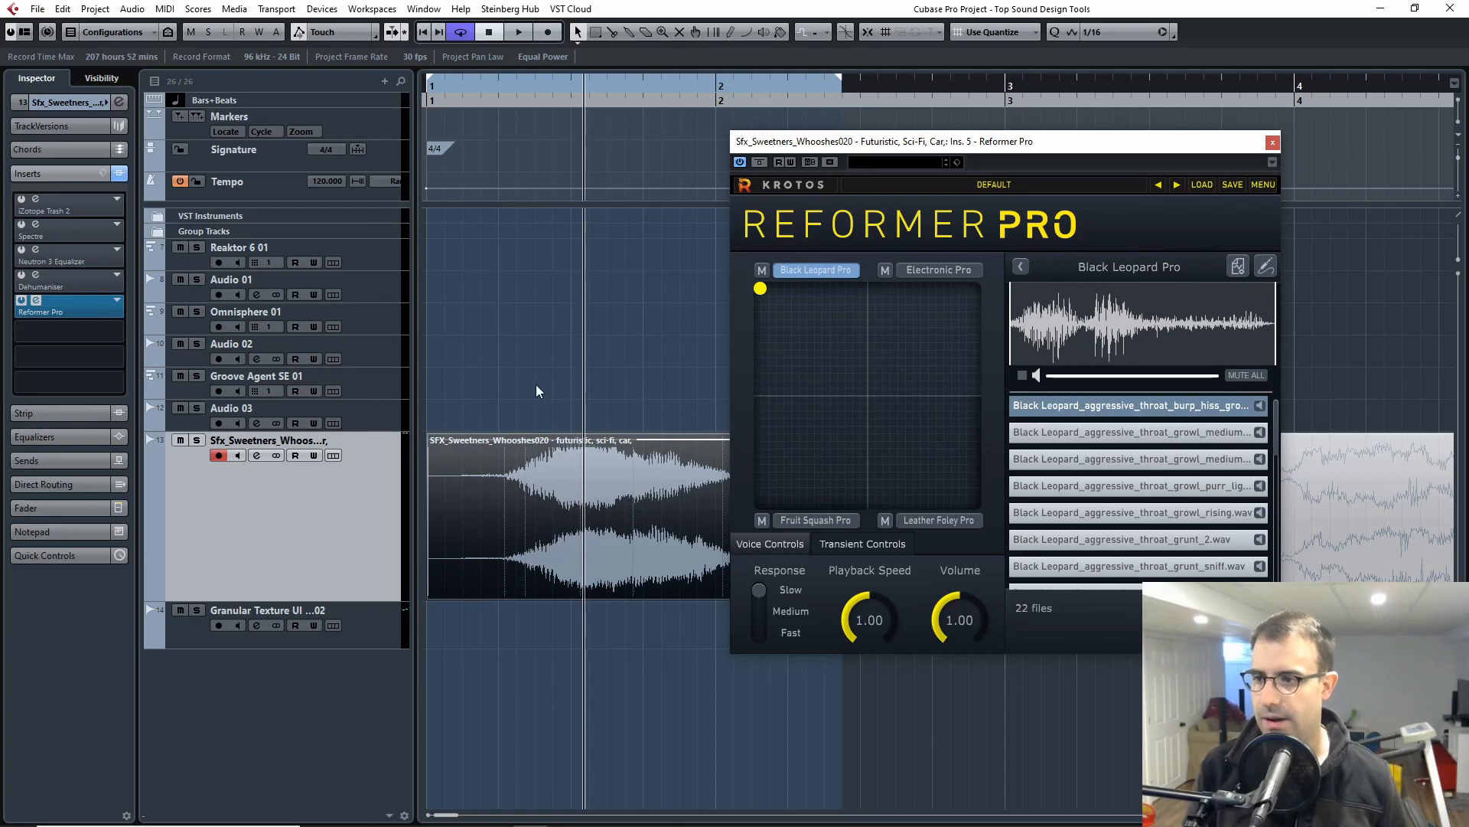
- Move Reformer Pro's blend point near the centre of the four voices, and bring up the Reformer Analysis Tool to view it
left_click(539, 365)
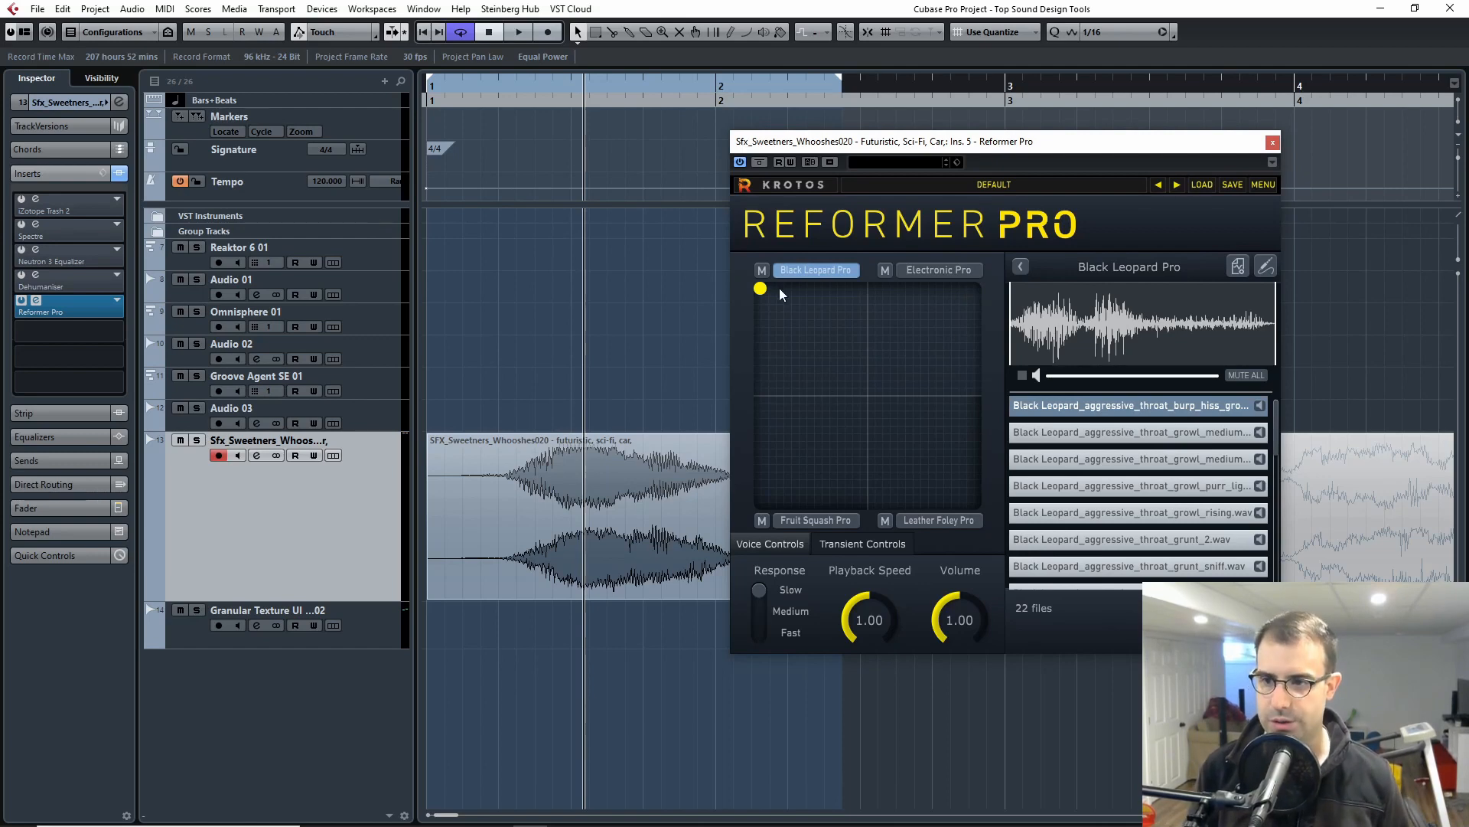
left_click_drag(760, 288, 877, 400)
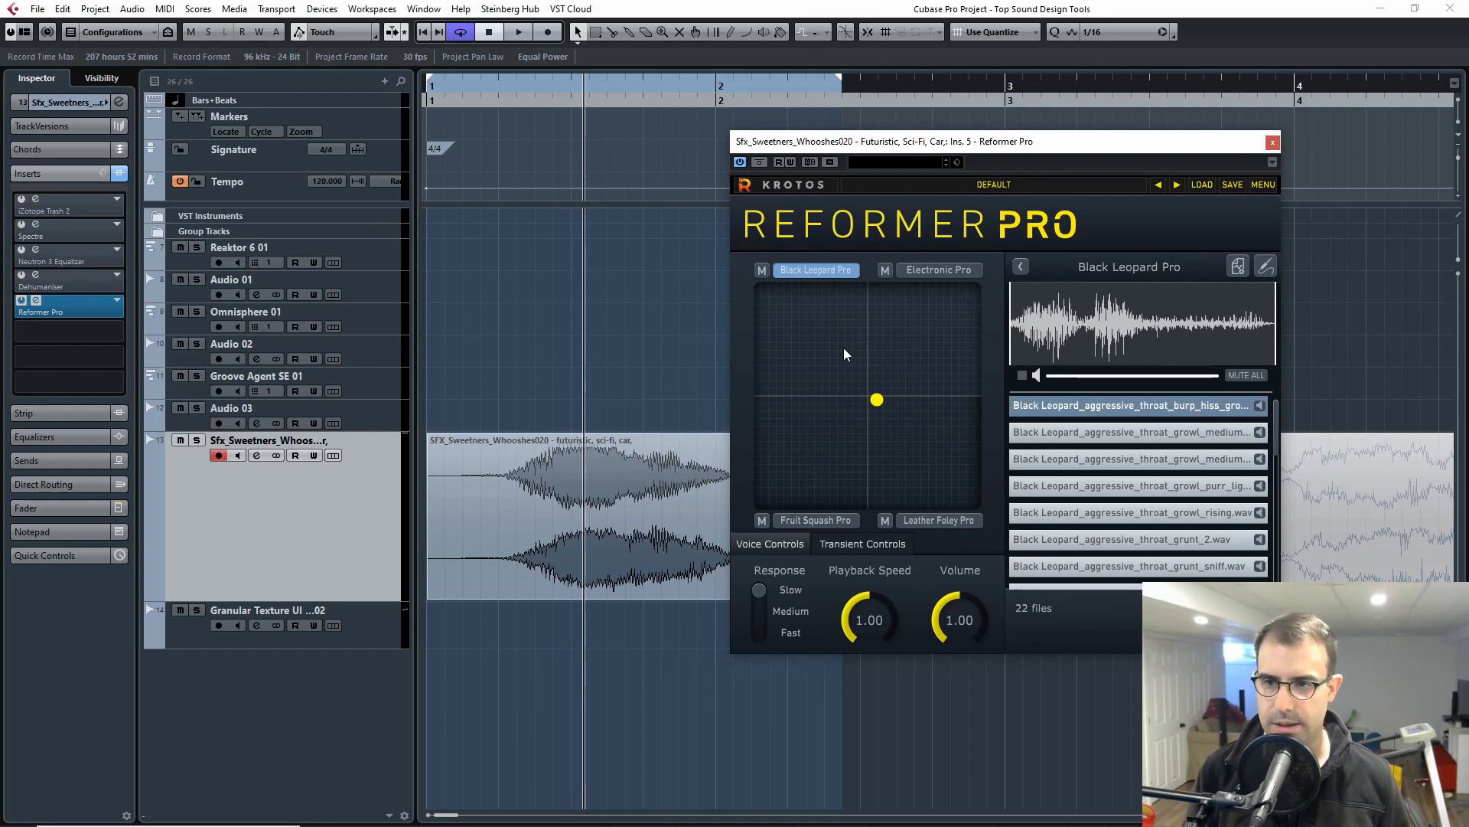
left_click(1246, 268)
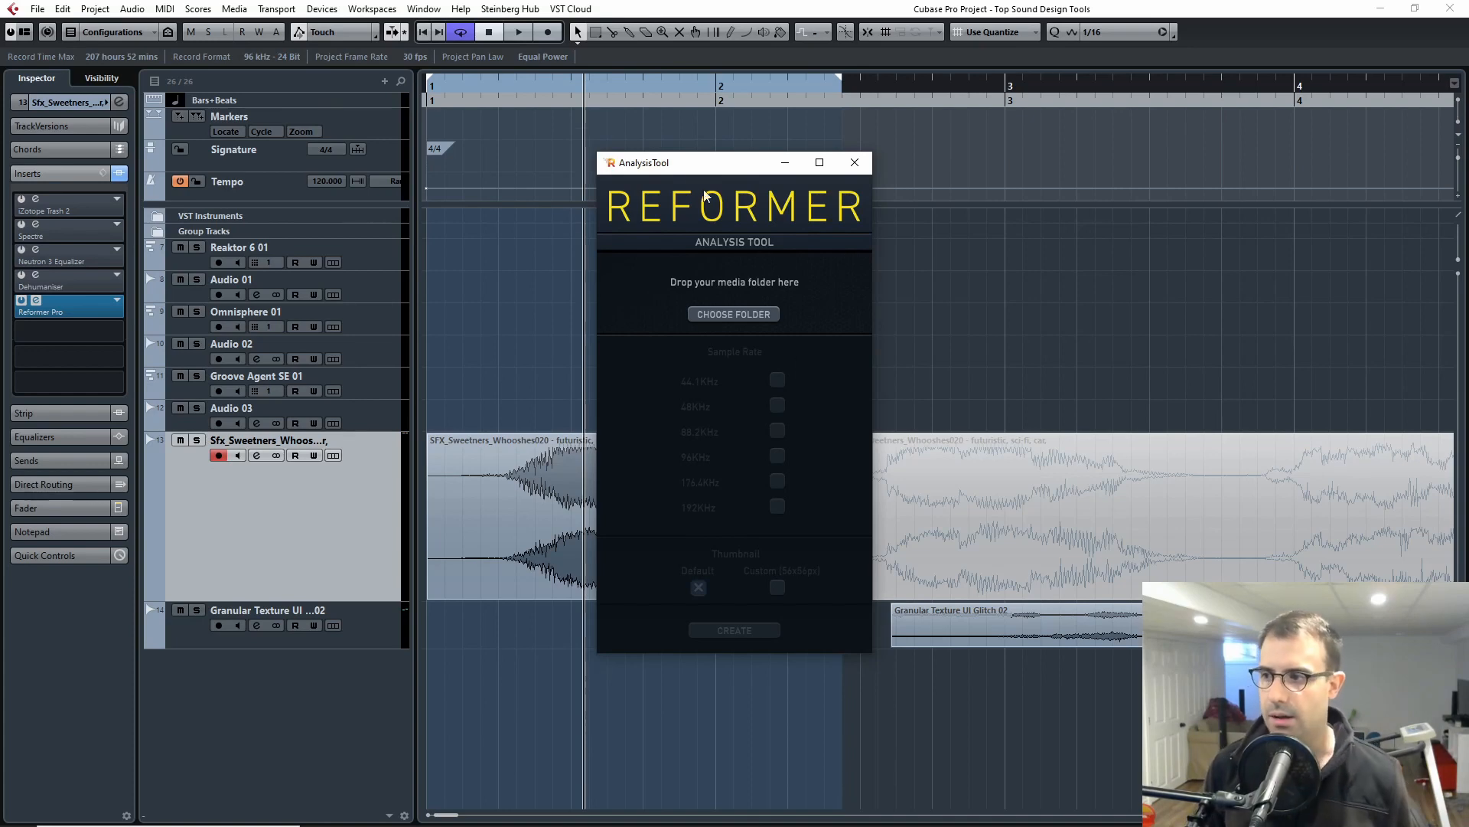
left_click(491, 457)
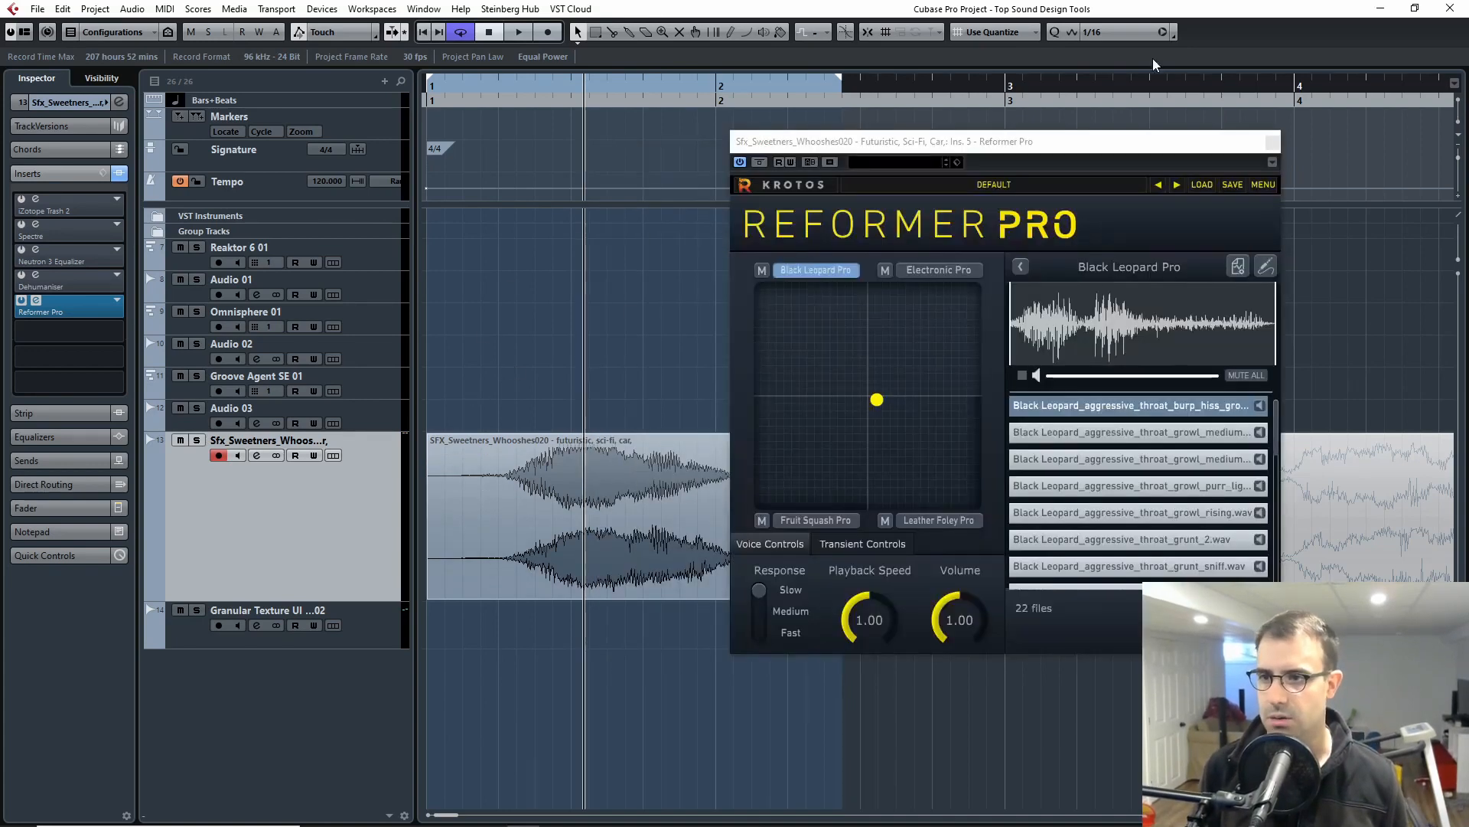
- Close the Reformer Pro editor and deactivate its insert on the whoosh track
left_click(1272, 142)
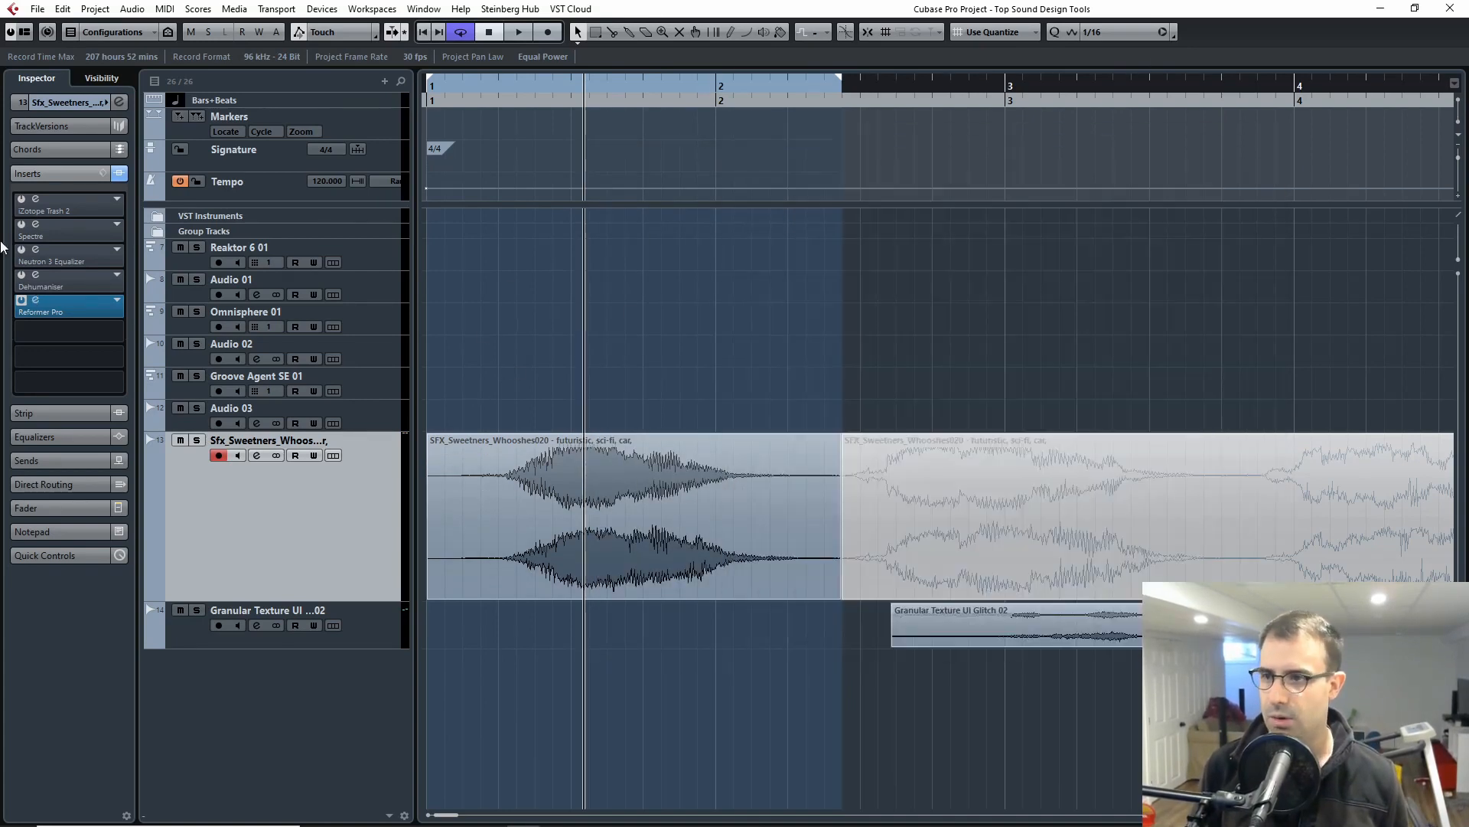
left_click(23, 301)
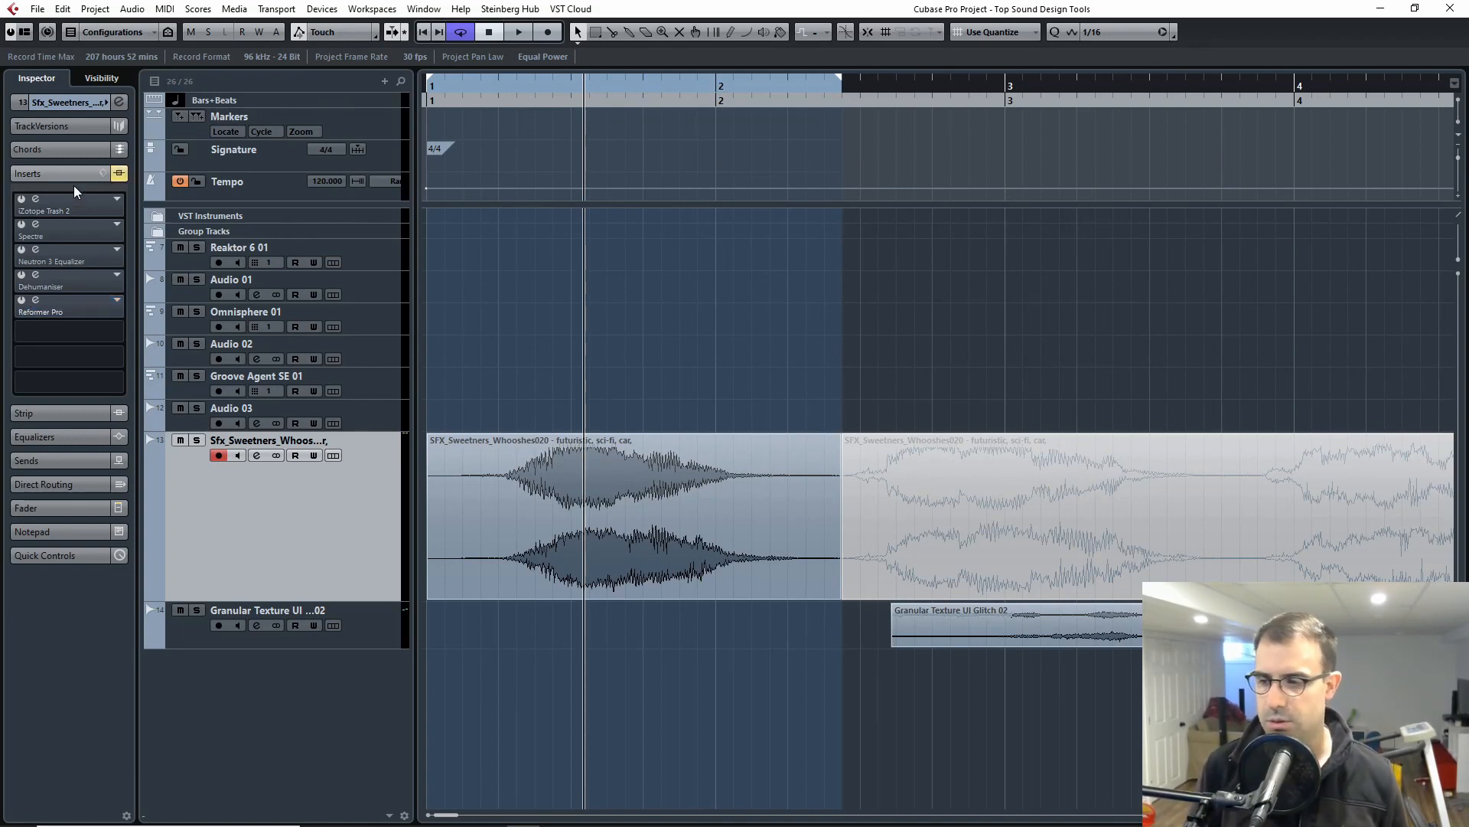
left_click(500, 89)
left_click_drag(500, 89, 794, 156)
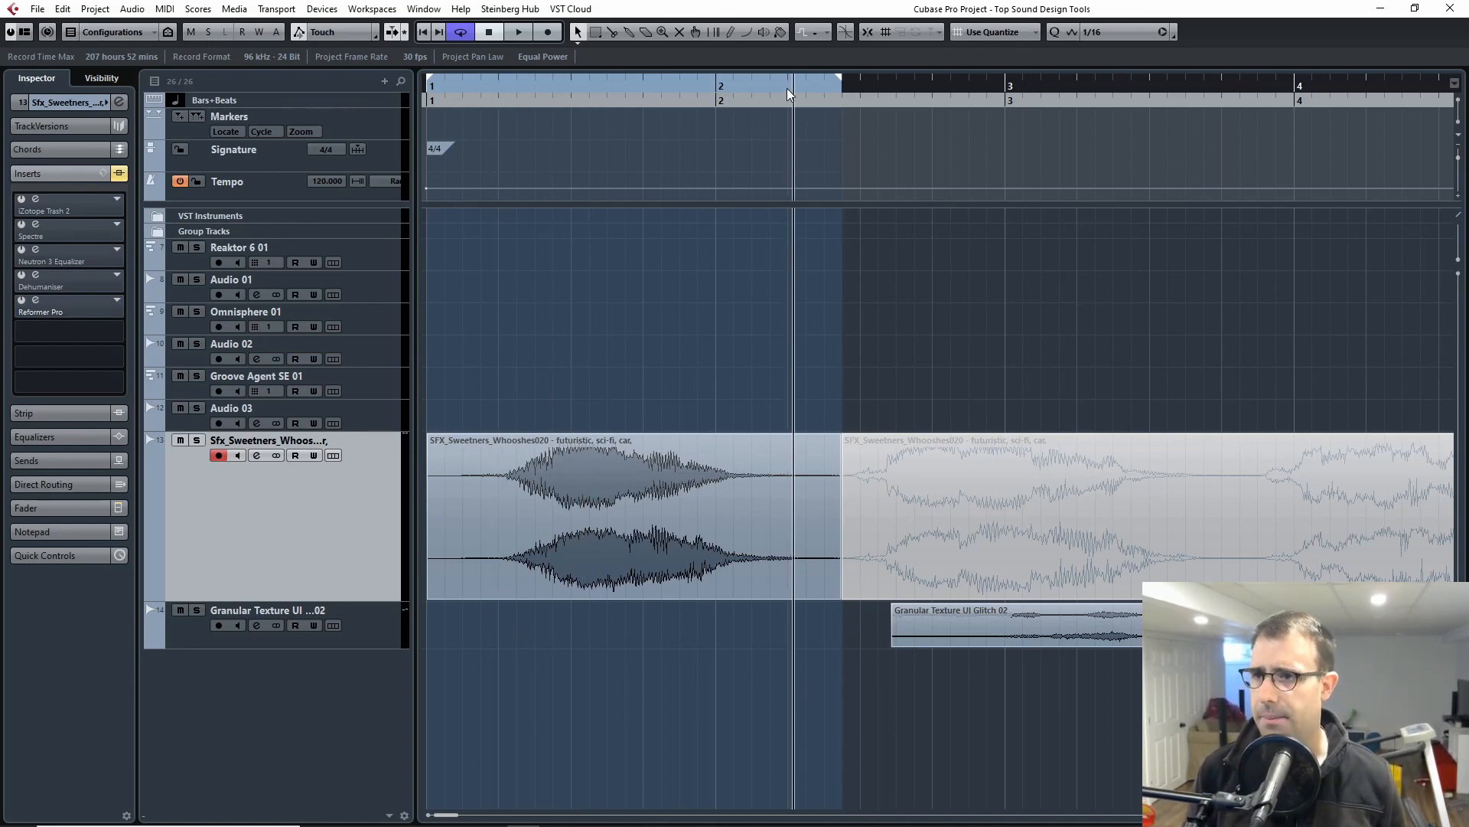
left_click_drag(792, 90, 789, 84)
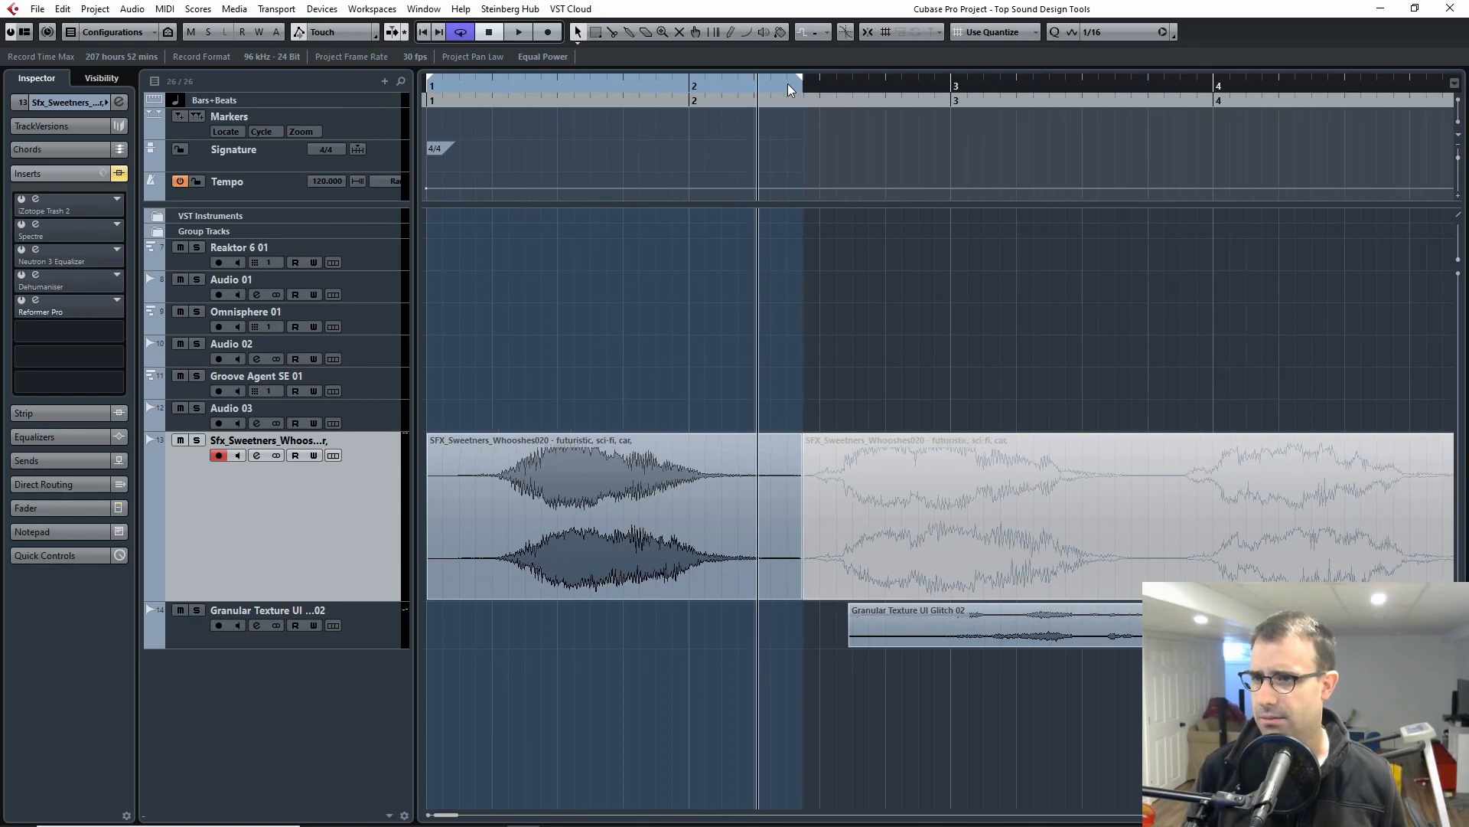
- Select the Granular Texture UI Glitch 02 track and set the cycle range to span its clip
left_click(475, 87)
key("g")
key("g")
key("g")
key("g")
key("g")
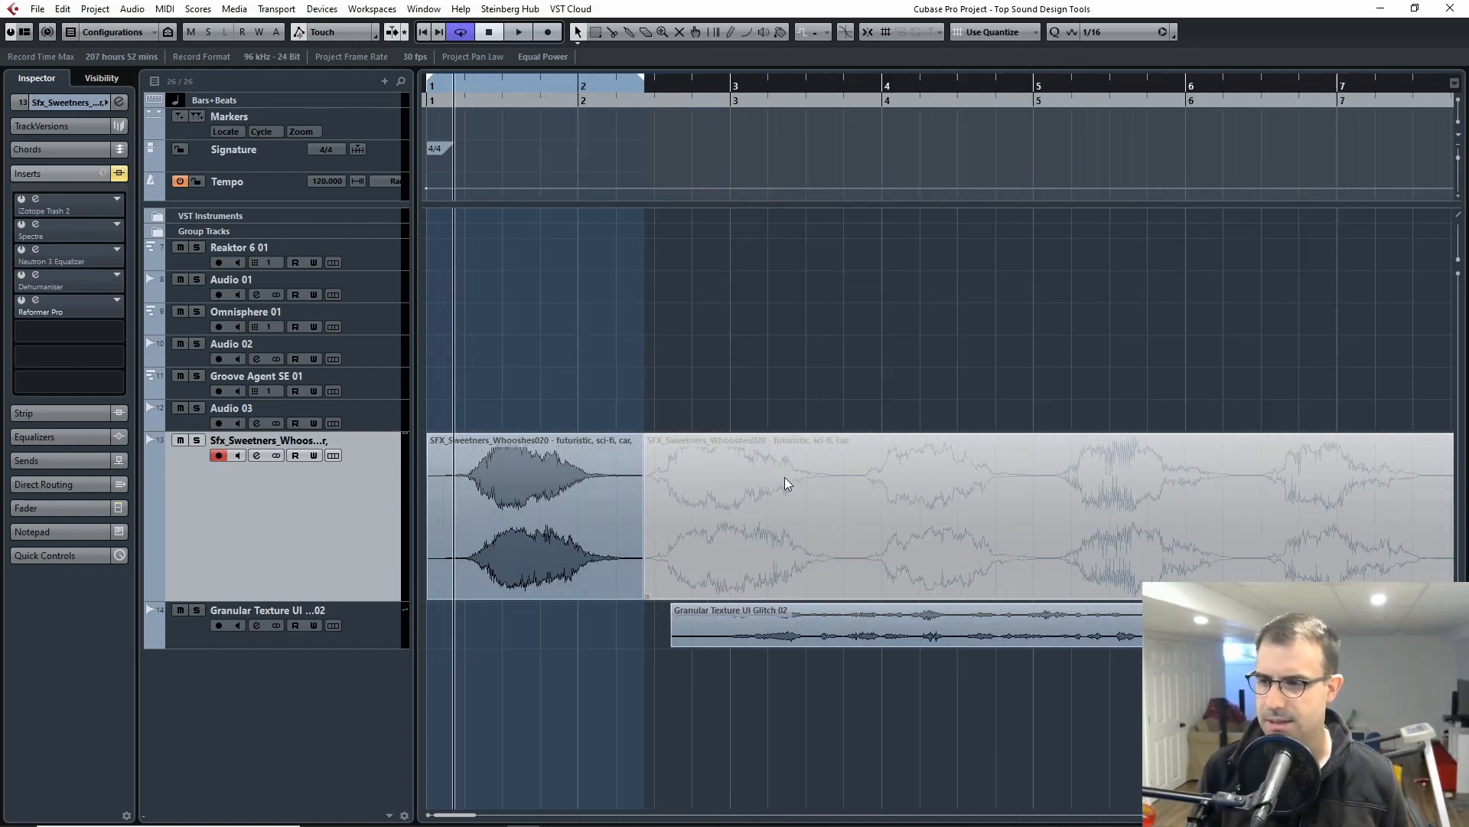
left_click(221, 626)
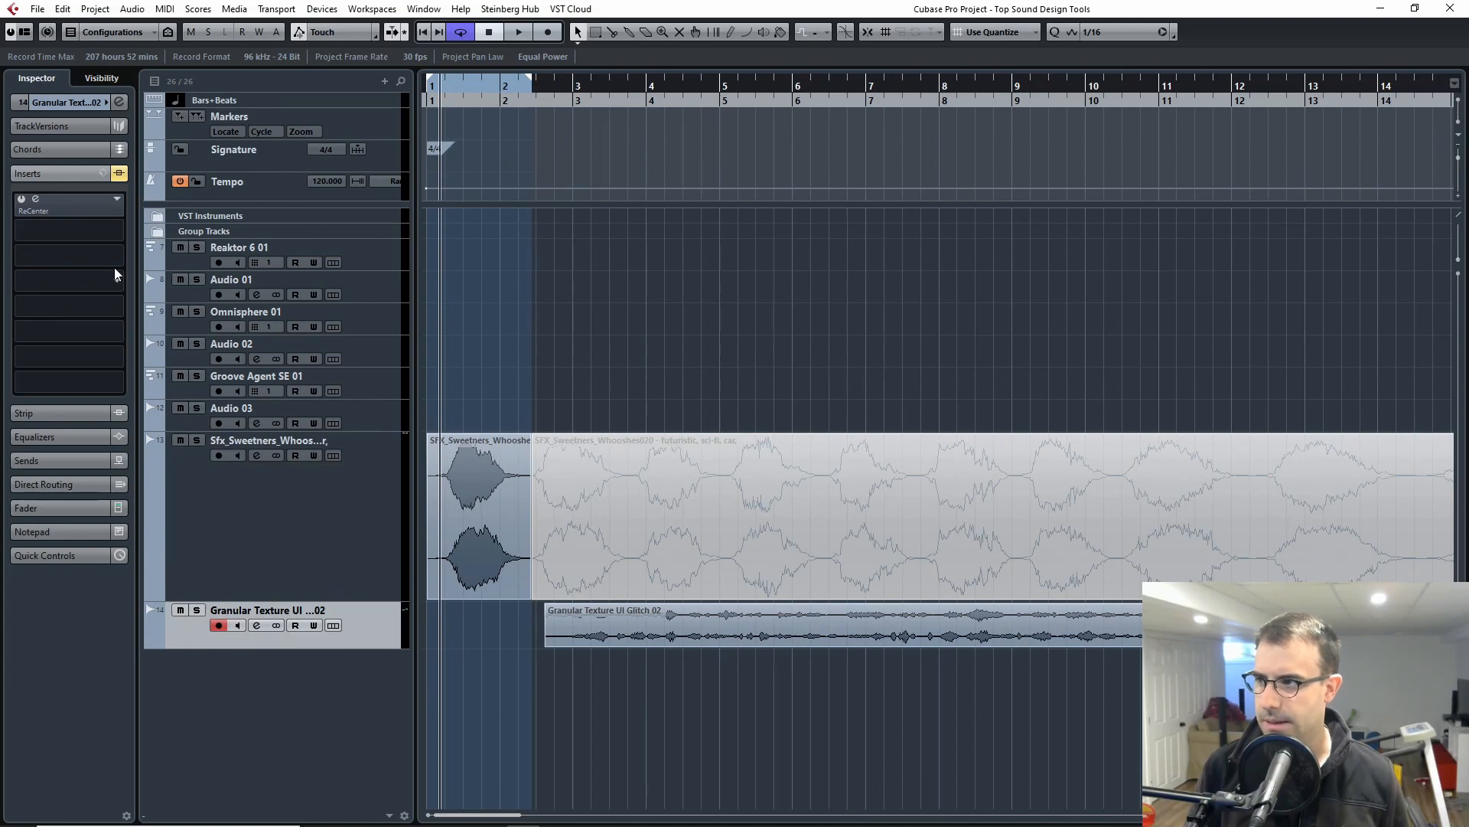
key("g")
key("g")
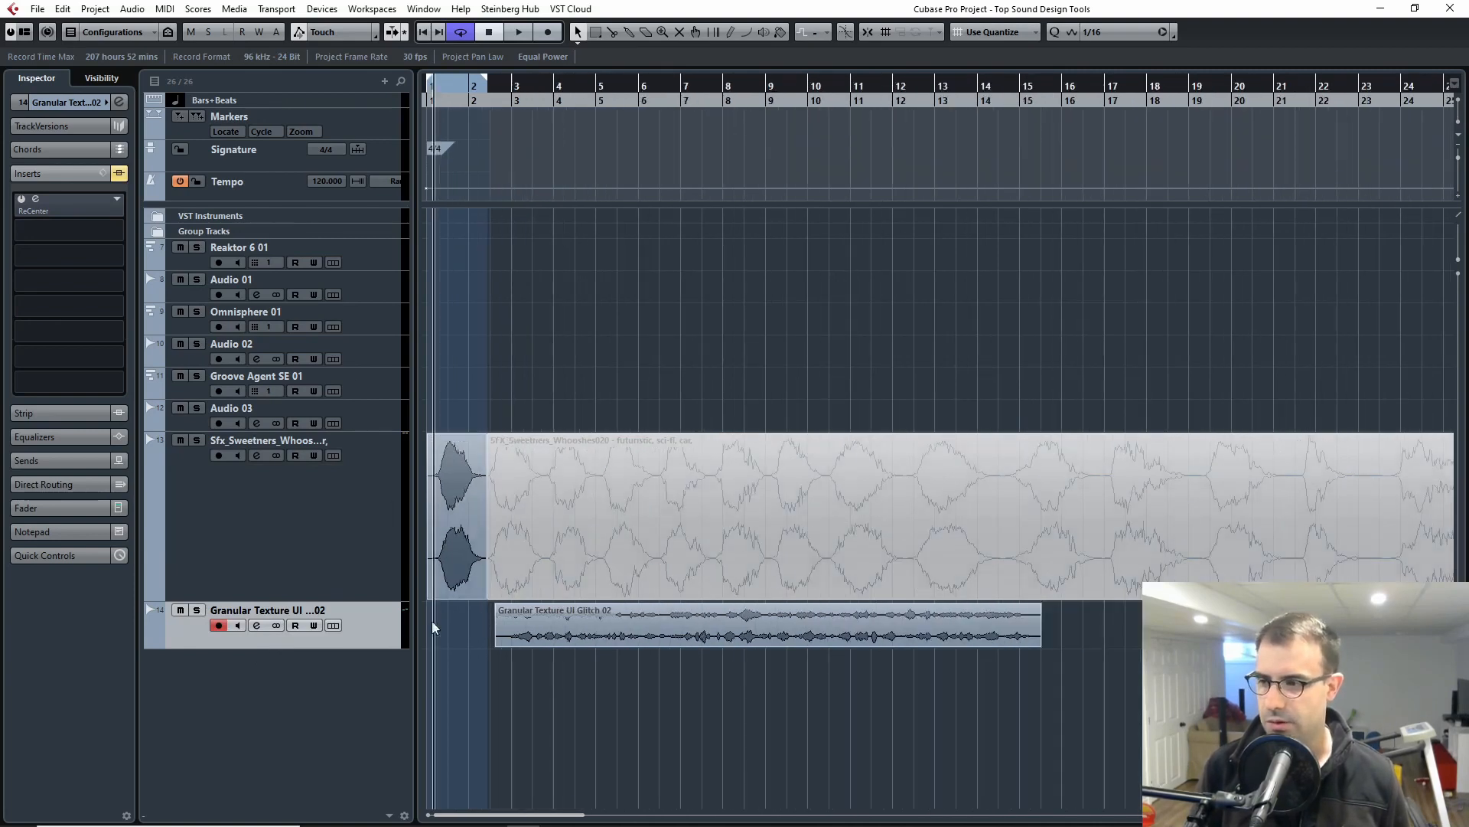
left_click(695, 618)
key("p")
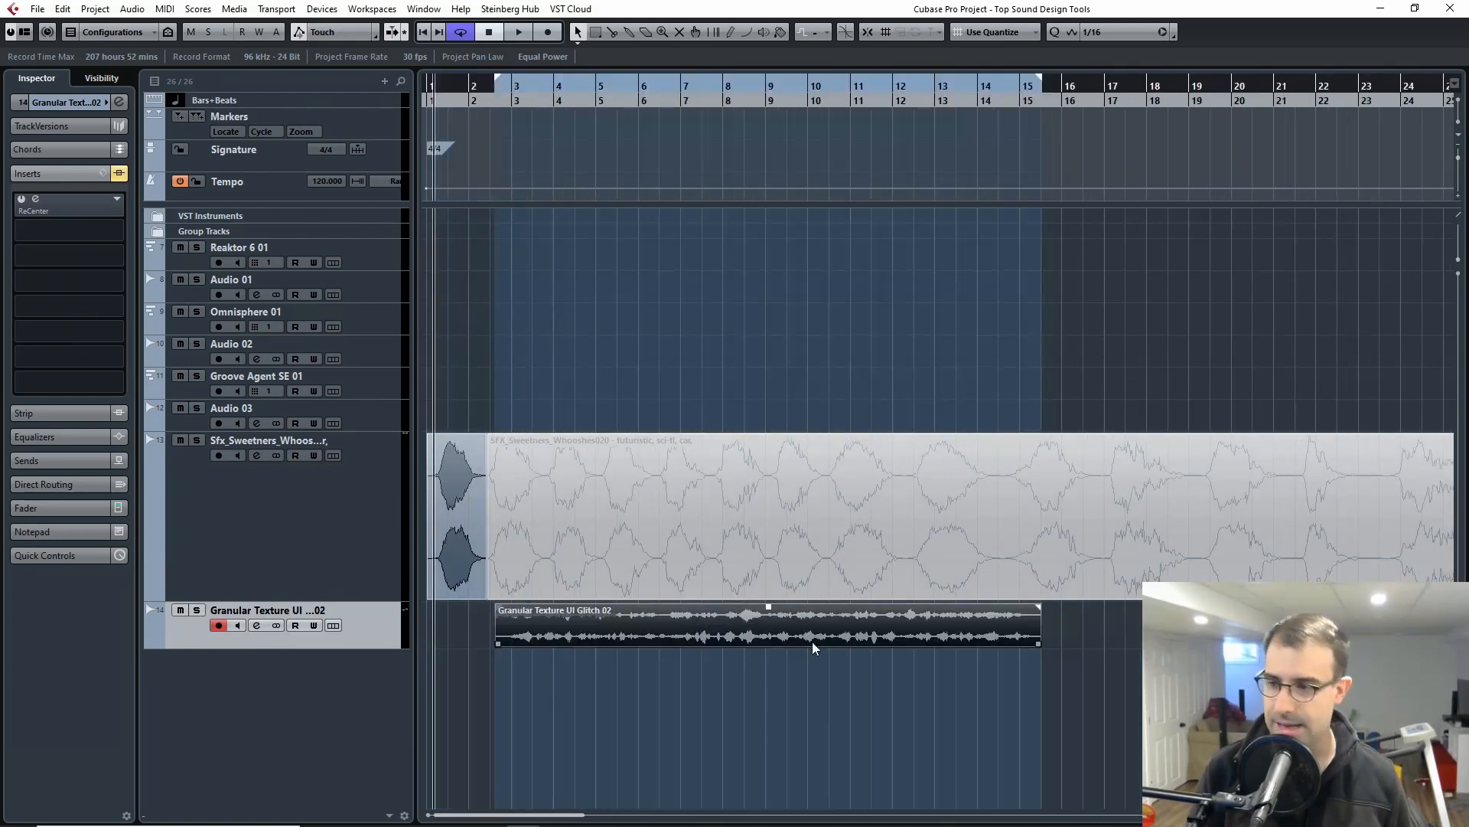
- Activate the ReCenter insert with its editor open, place the cursor at the cycle's start, and enable Multiband
left_click(36, 205)
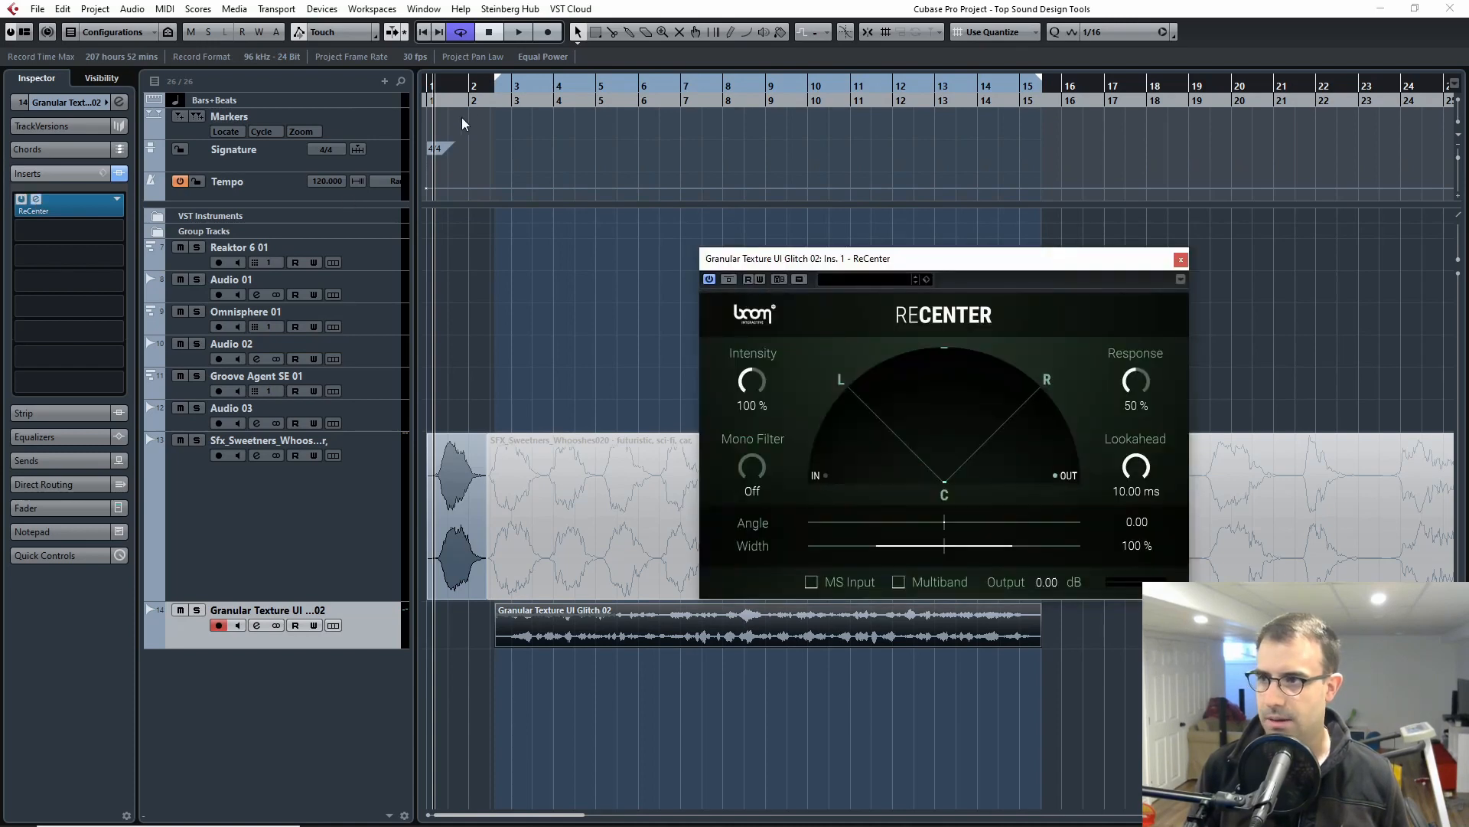
left_click(494, 90)
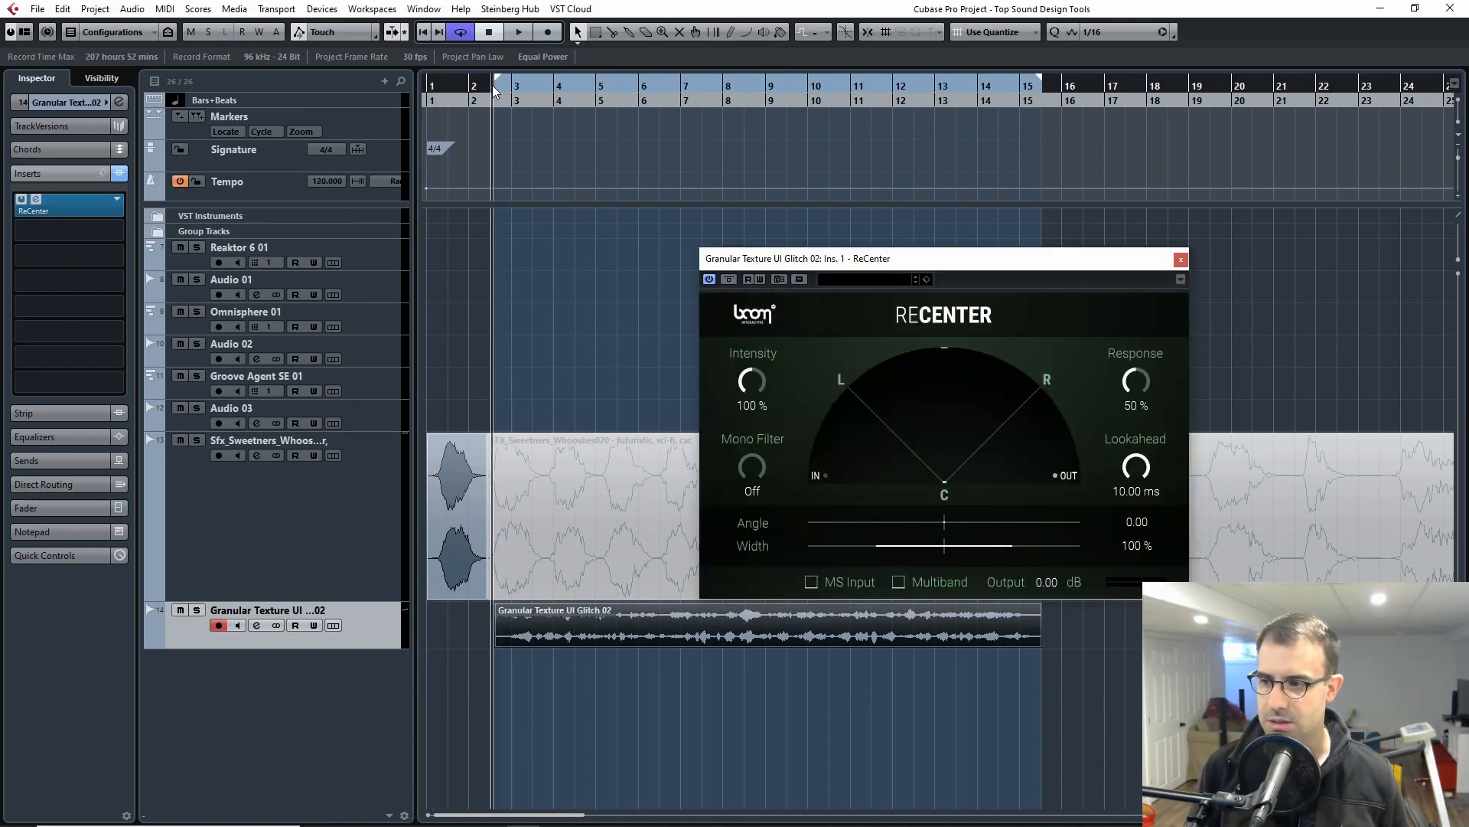
key("g")
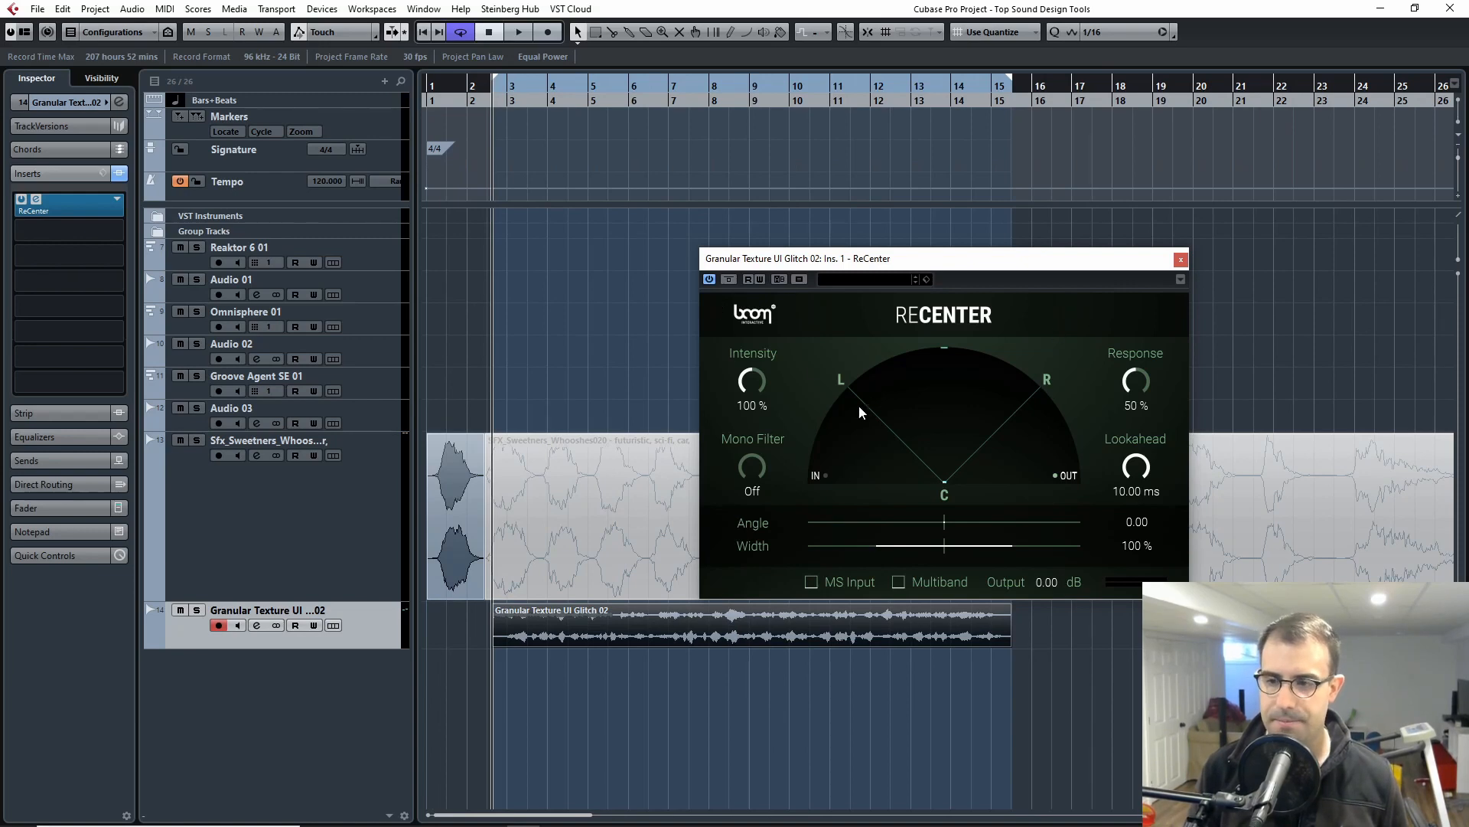
left_click(900, 581)
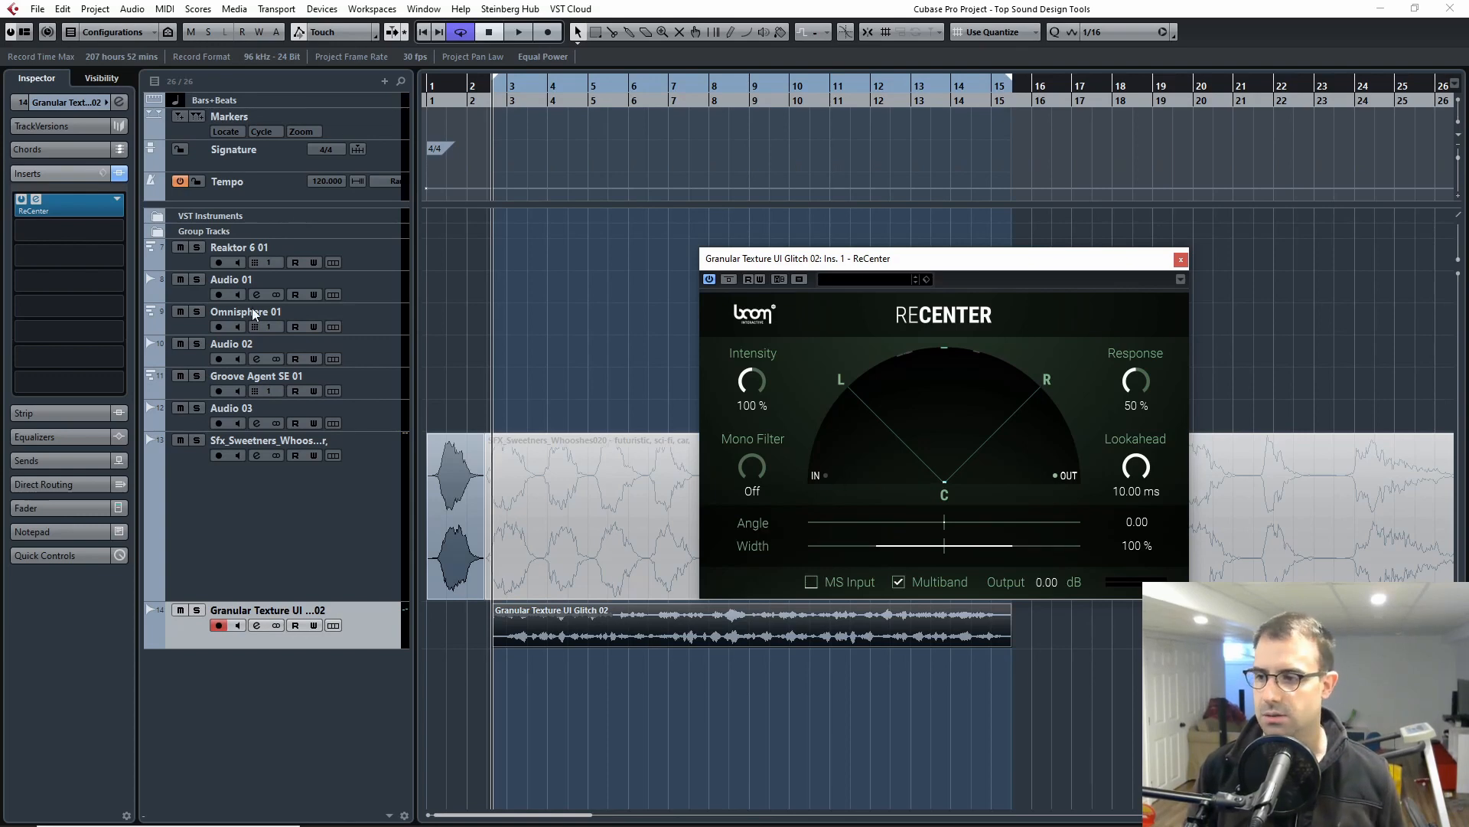
- Audition the granular texture with ReCenter bypassed and with it active, and return the cursor to the cycle's start
left_click(730, 279)
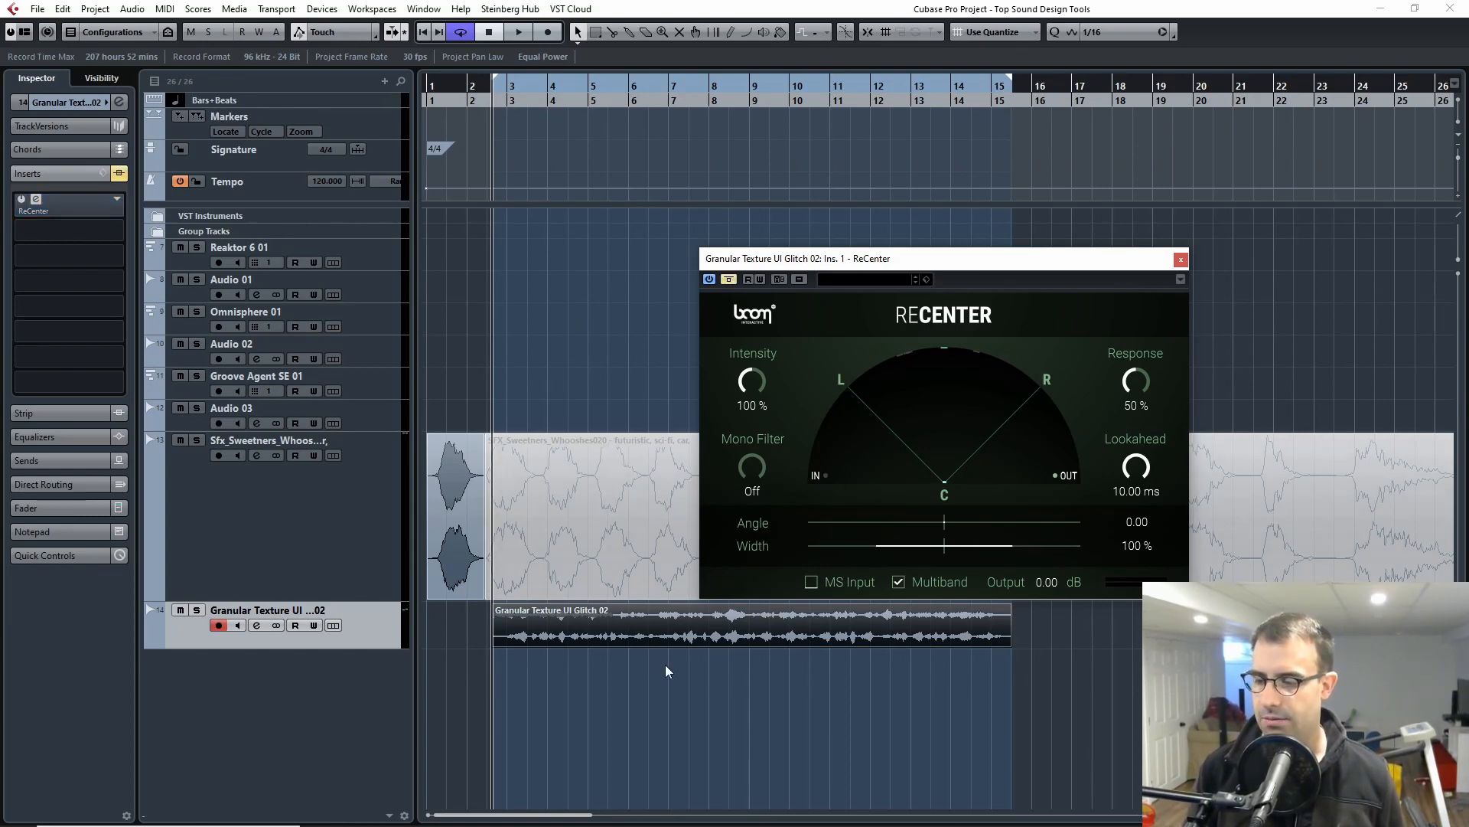
key("space")
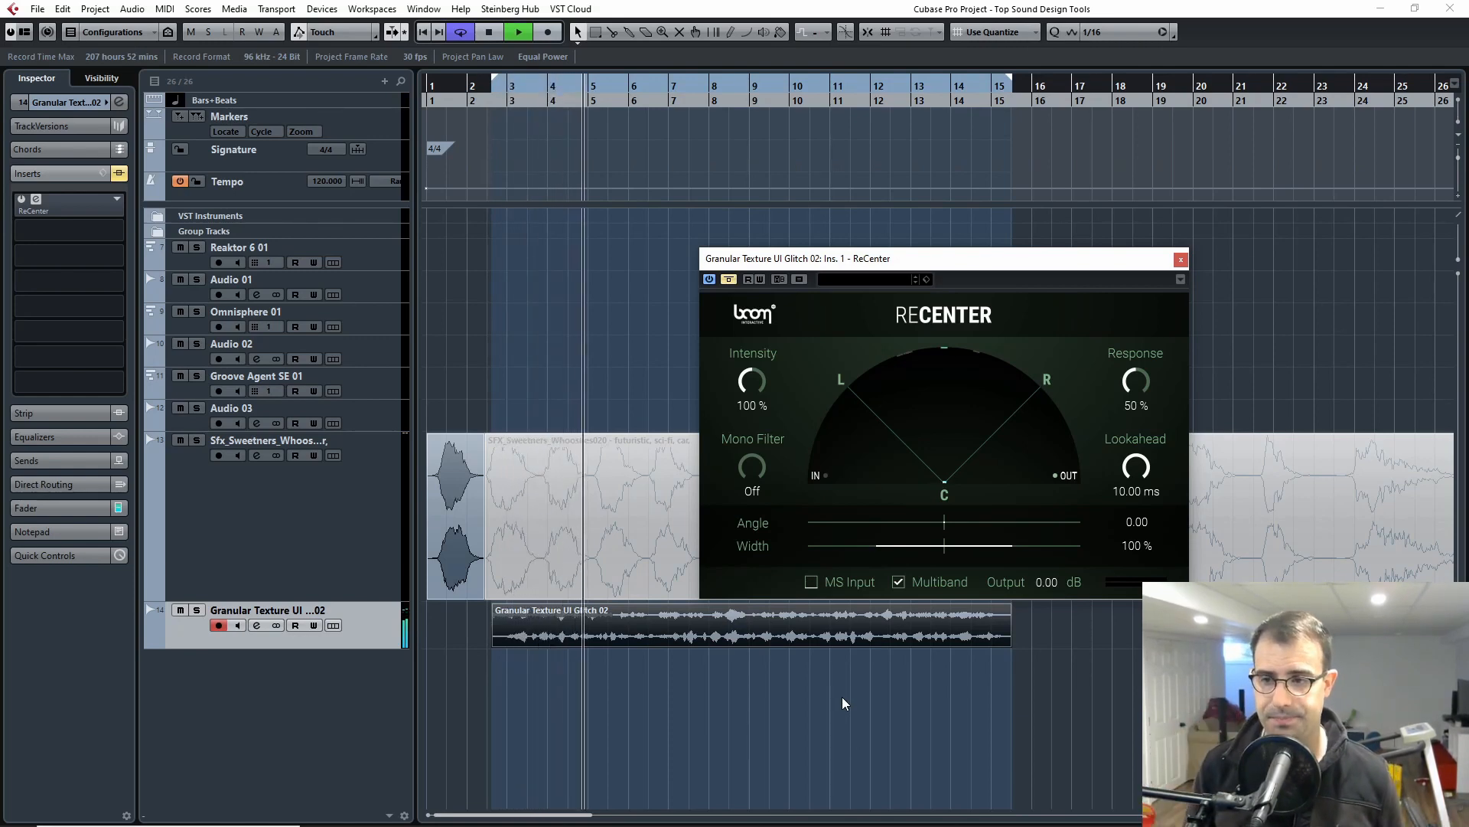
left_click_drag(752, 607, 749, 603)
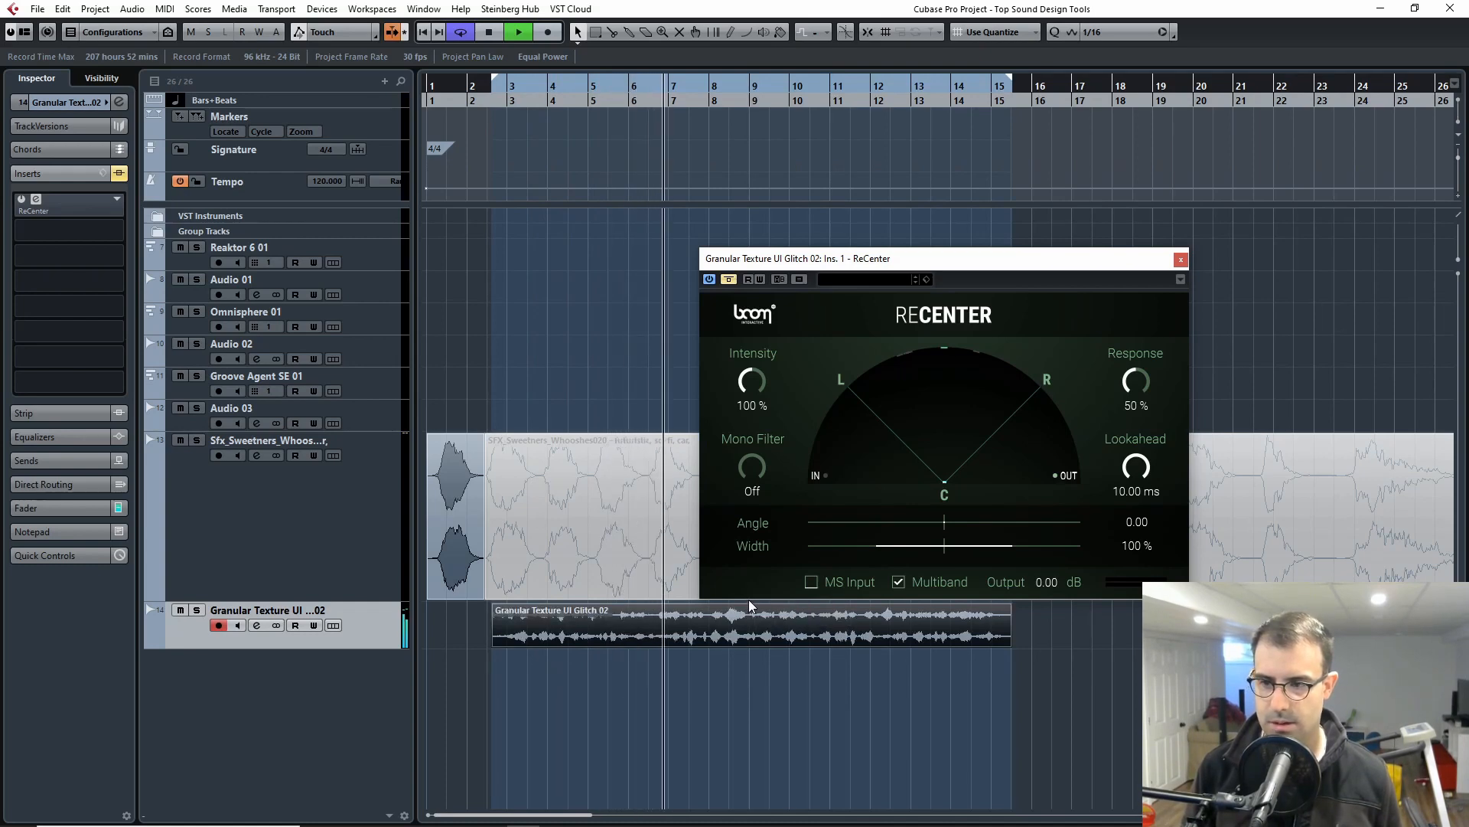
left_click(729, 280)
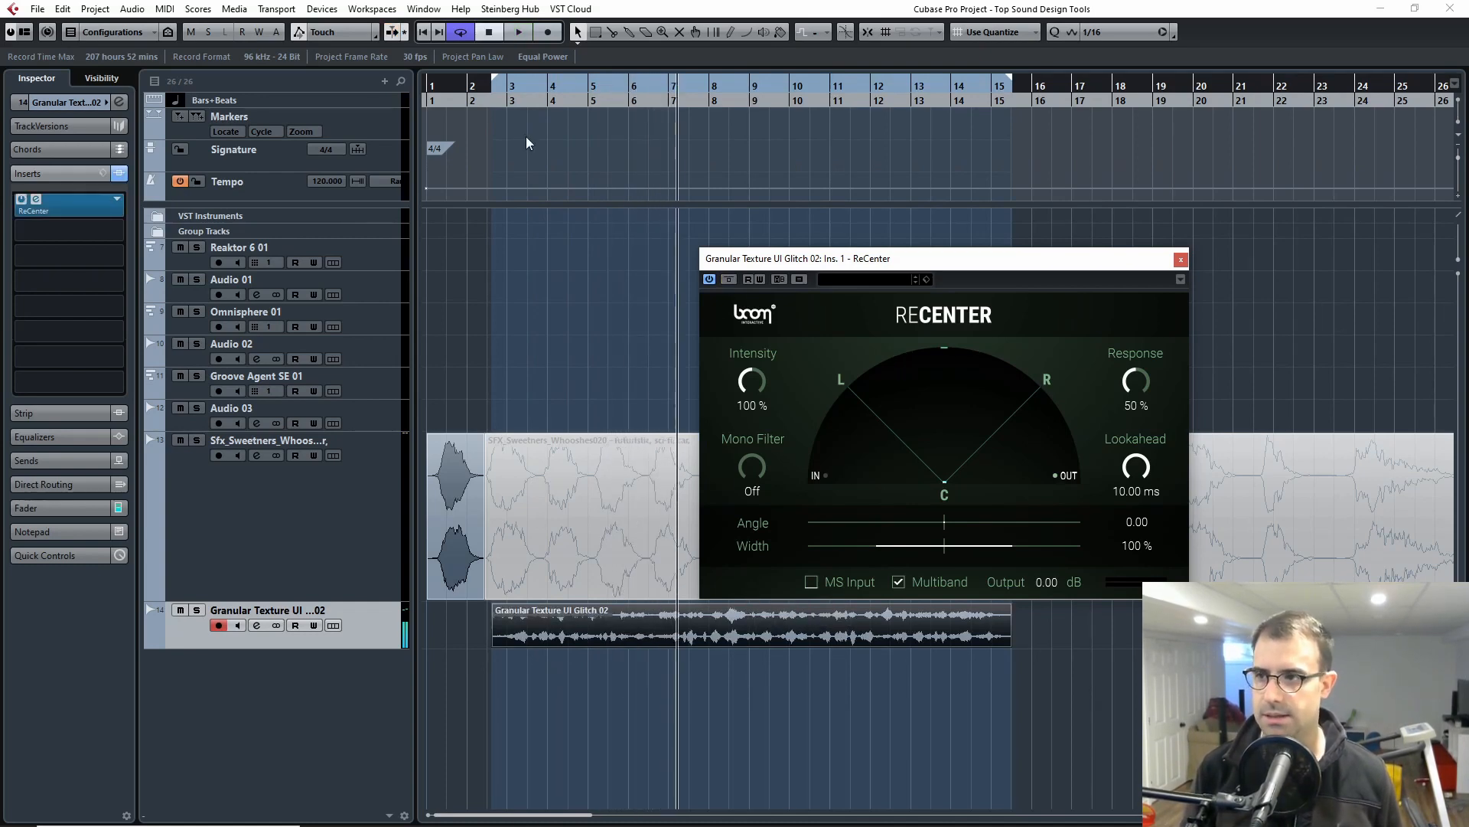
left_click(488, 89)
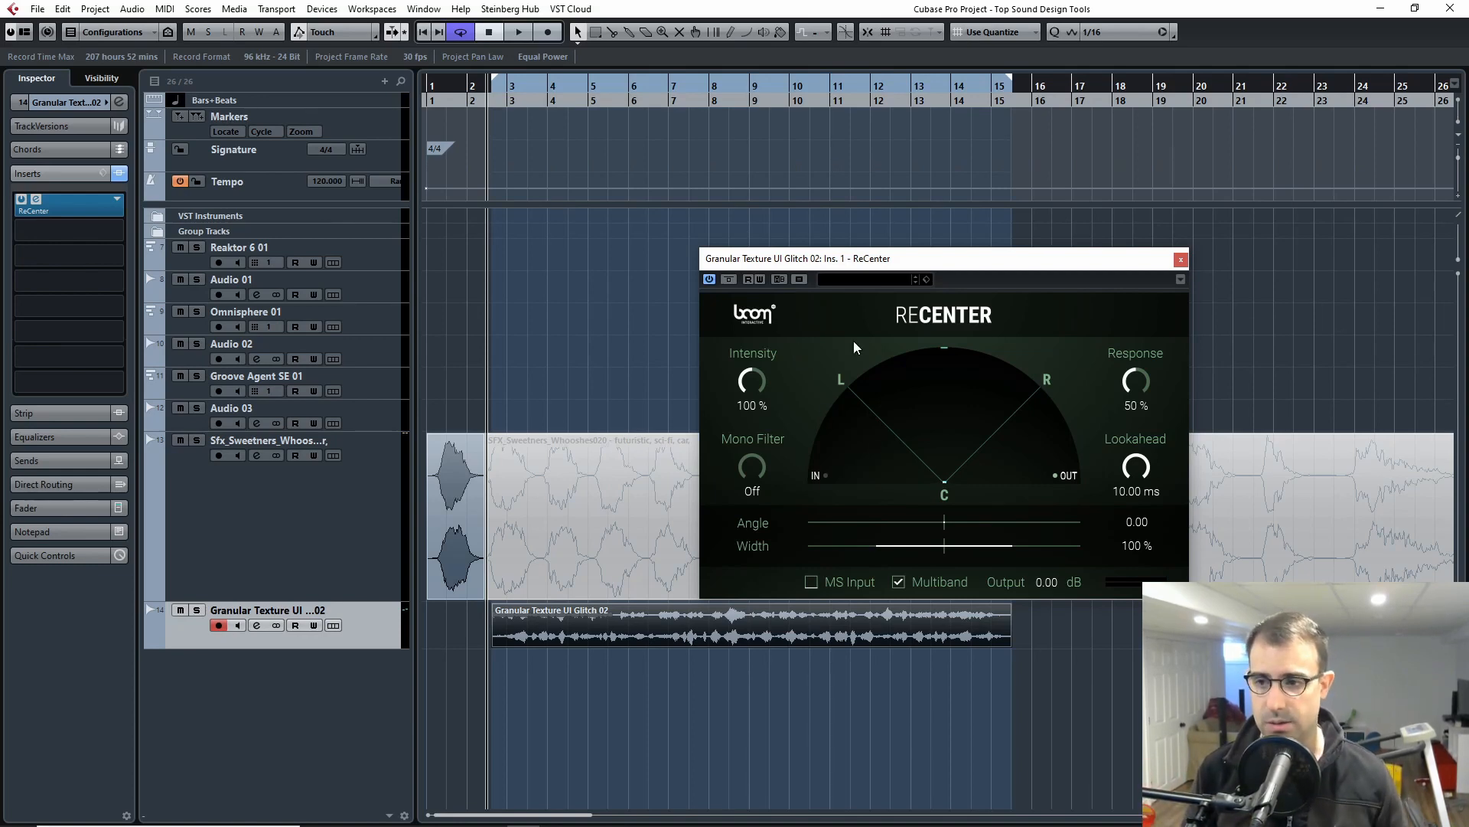
- Bypass ReCenter again for another comparison from the beginning of the granular texture clip
key("h")
key("h")
left_click(730, 279)
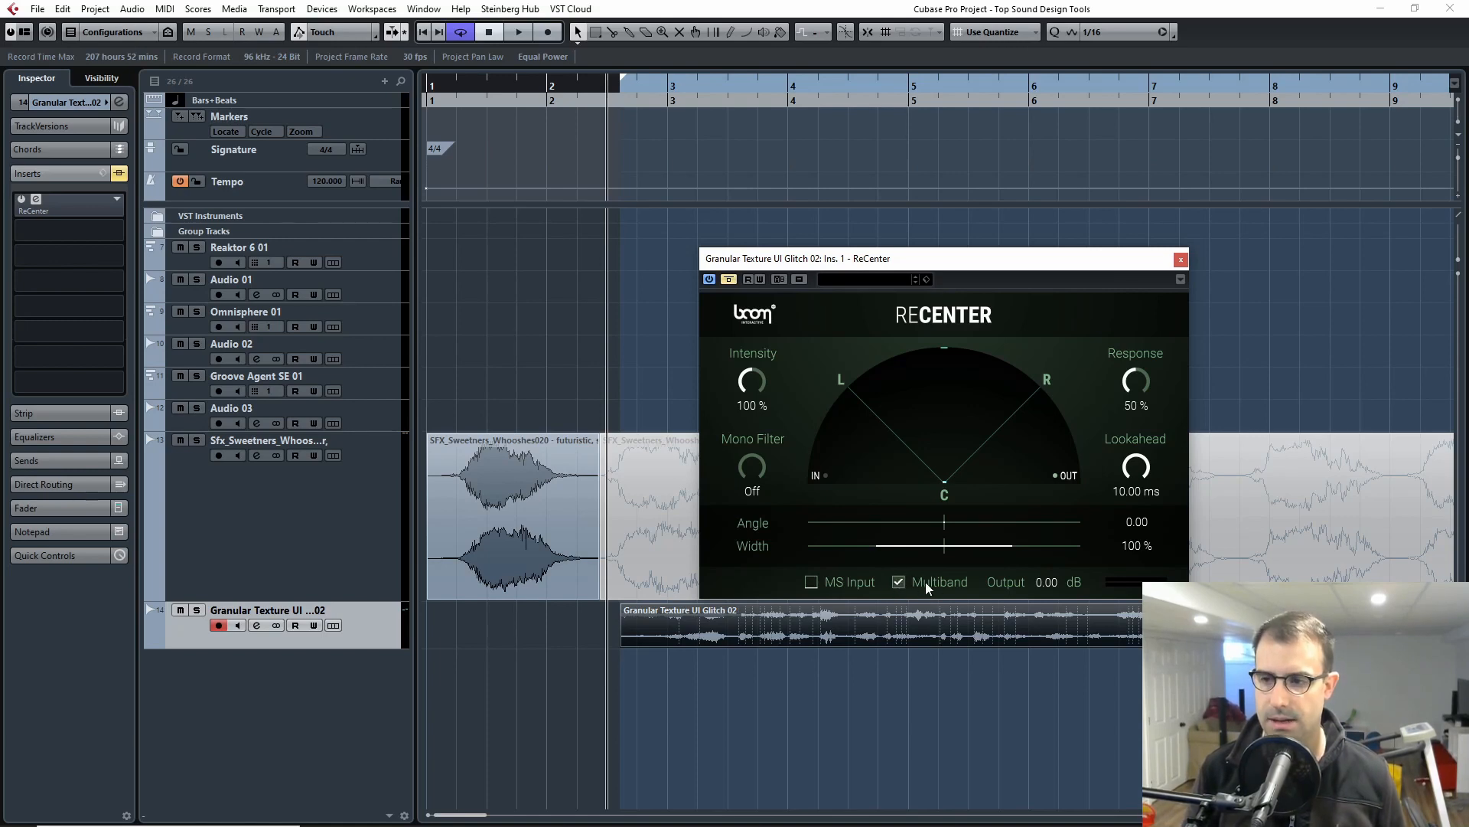
- Reactivate ReCenter and audition the granular texture through it
left_click(730, 279)
key("space")
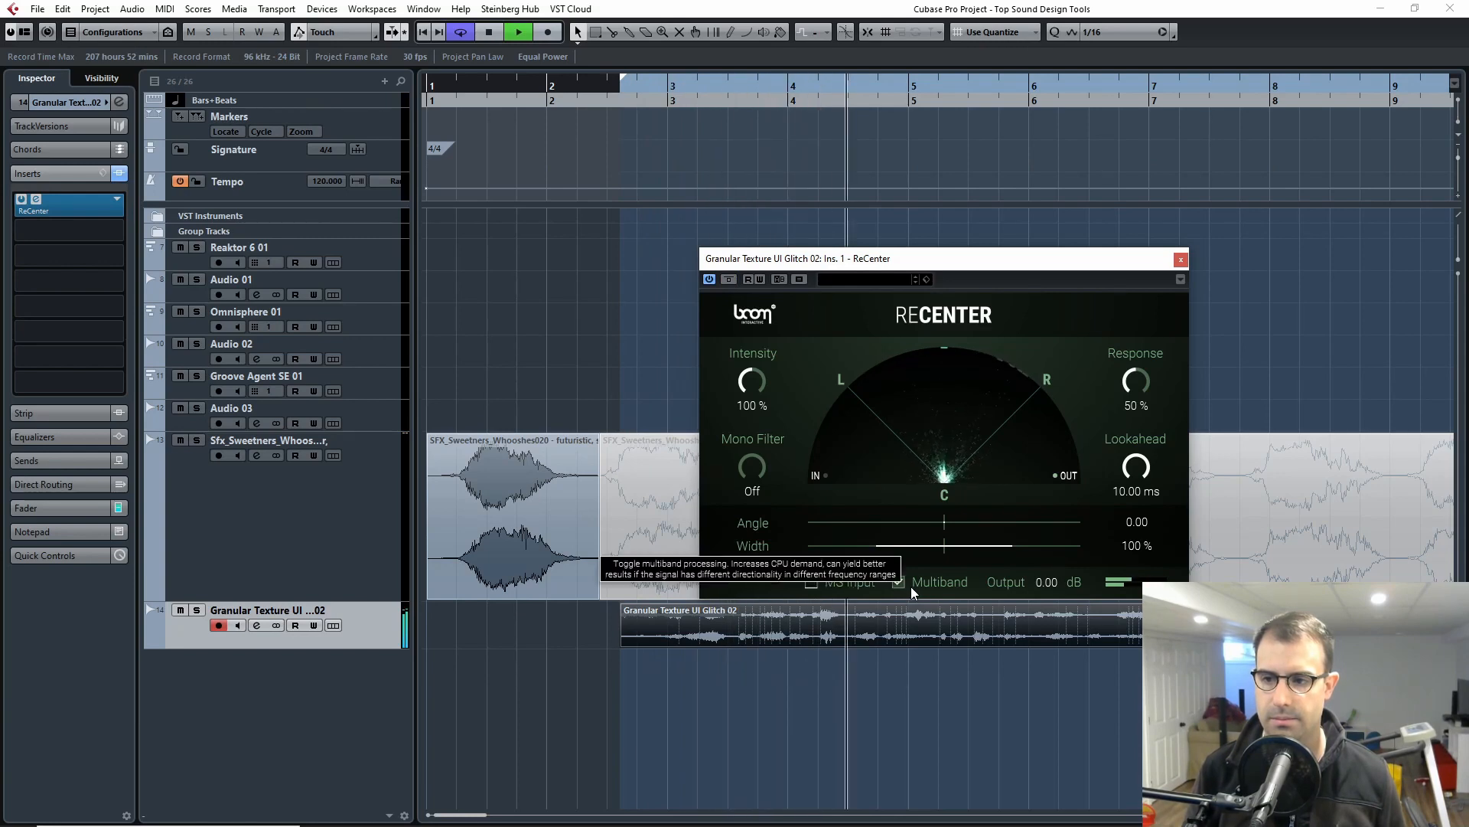
key("space")
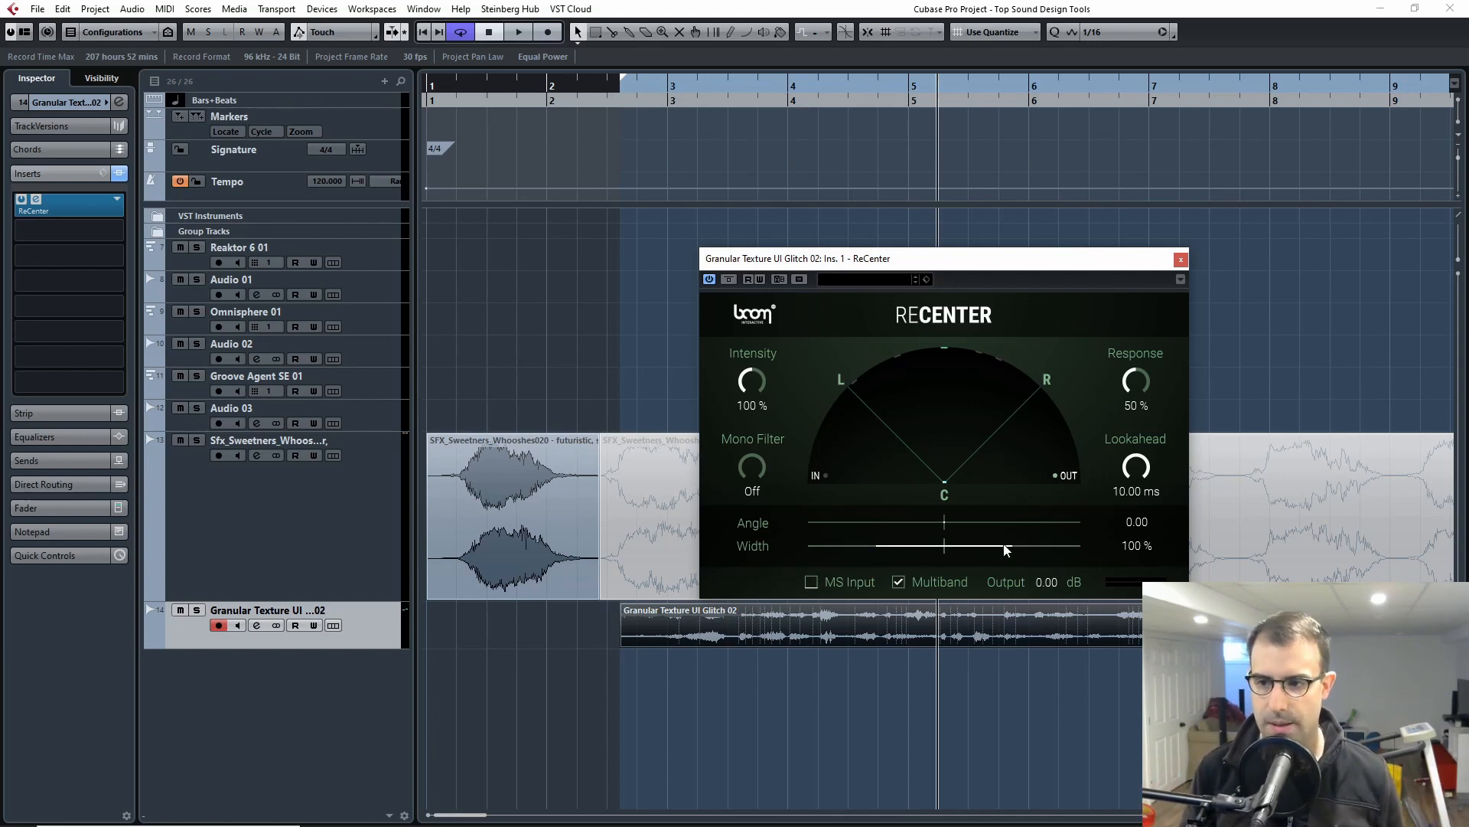
- Audition the granular texture with ReCenter's Width narrowed to 45% and to 0%
left_click_drag(1004, 549, 977, 548)
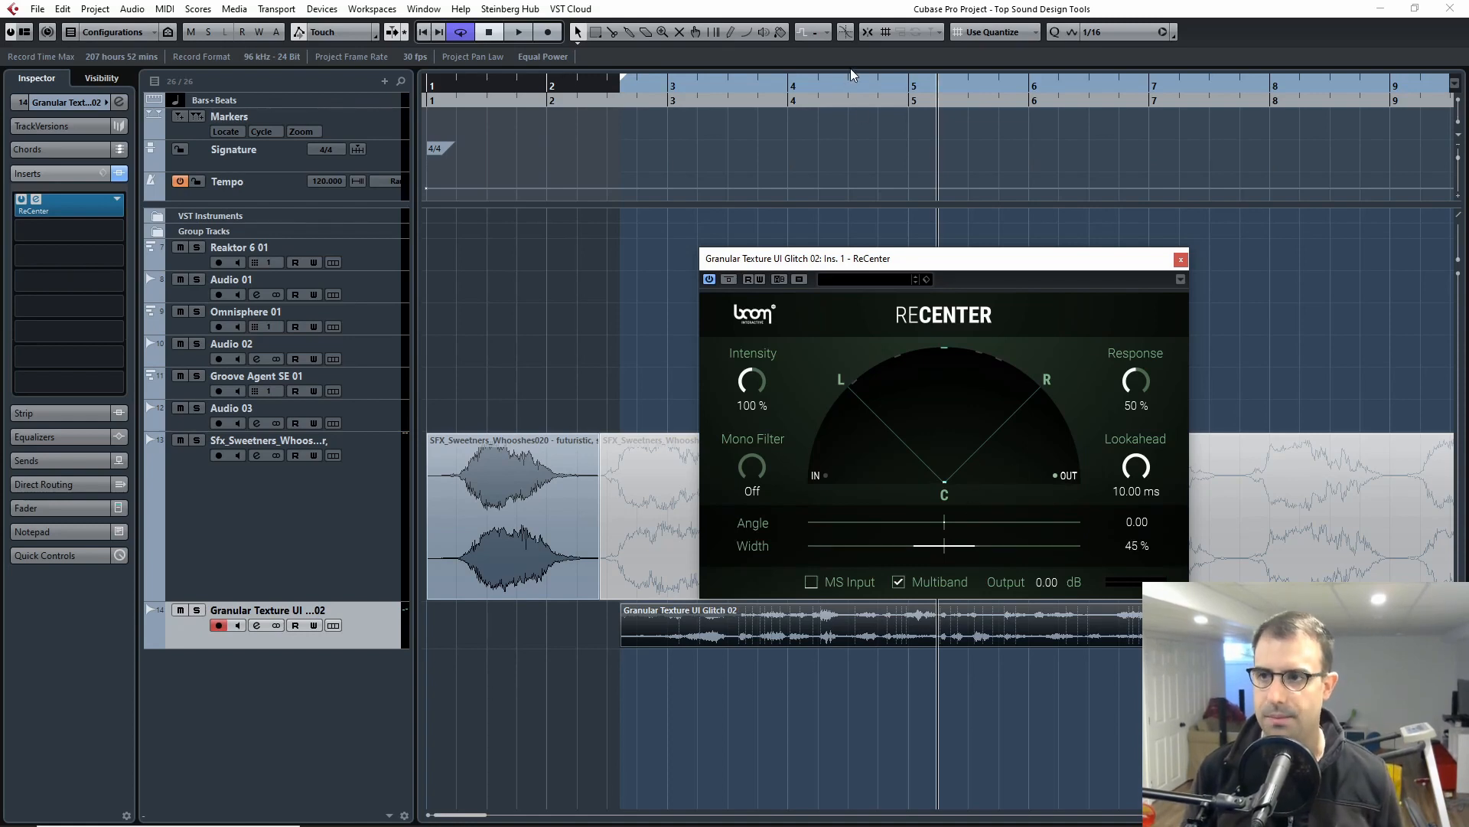
left_click_drag(841, 85, 780, 129)
key("space")
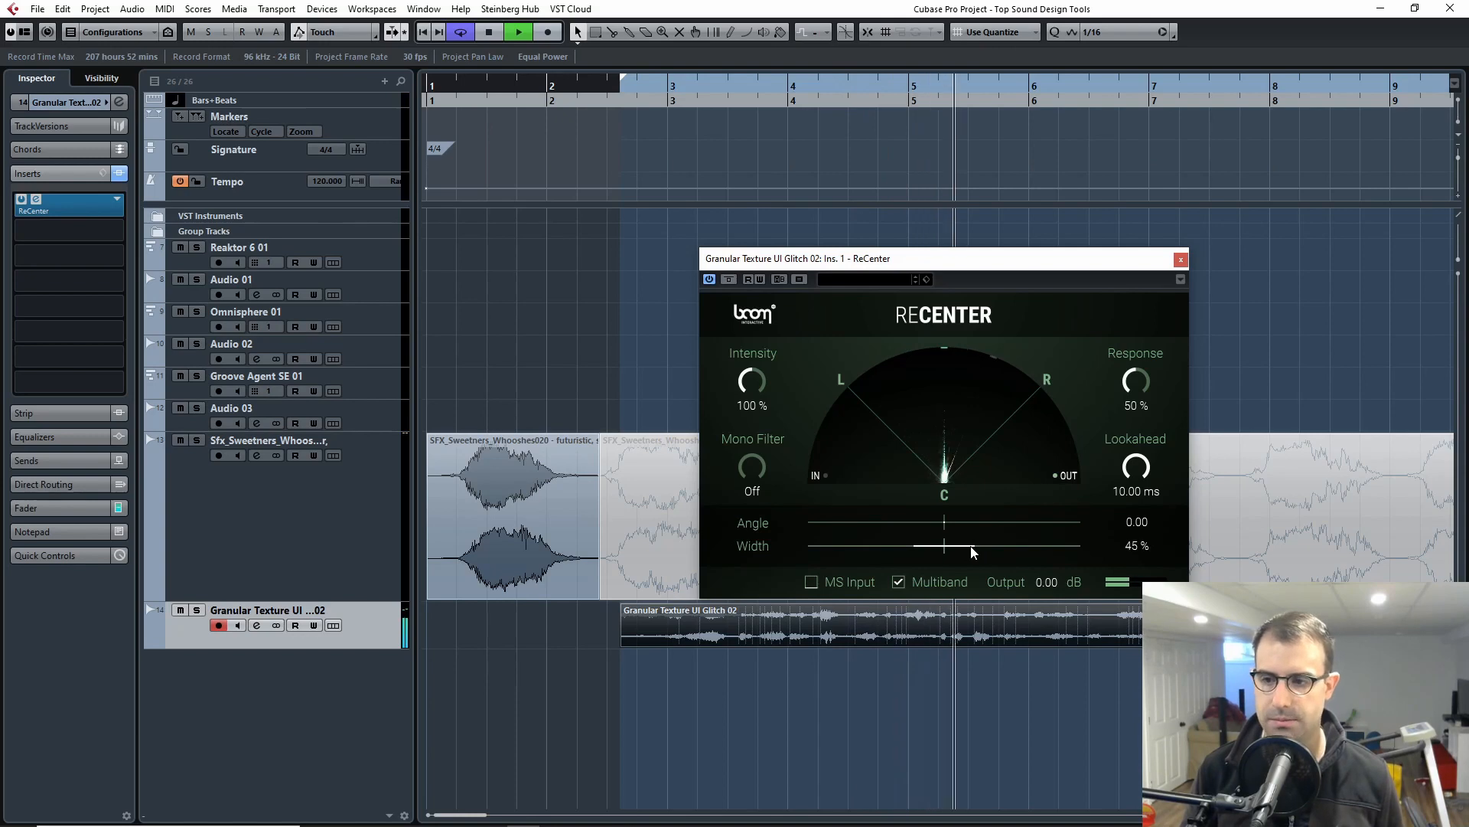
left_click_drag(972, 551, 948, 549)
key("space")
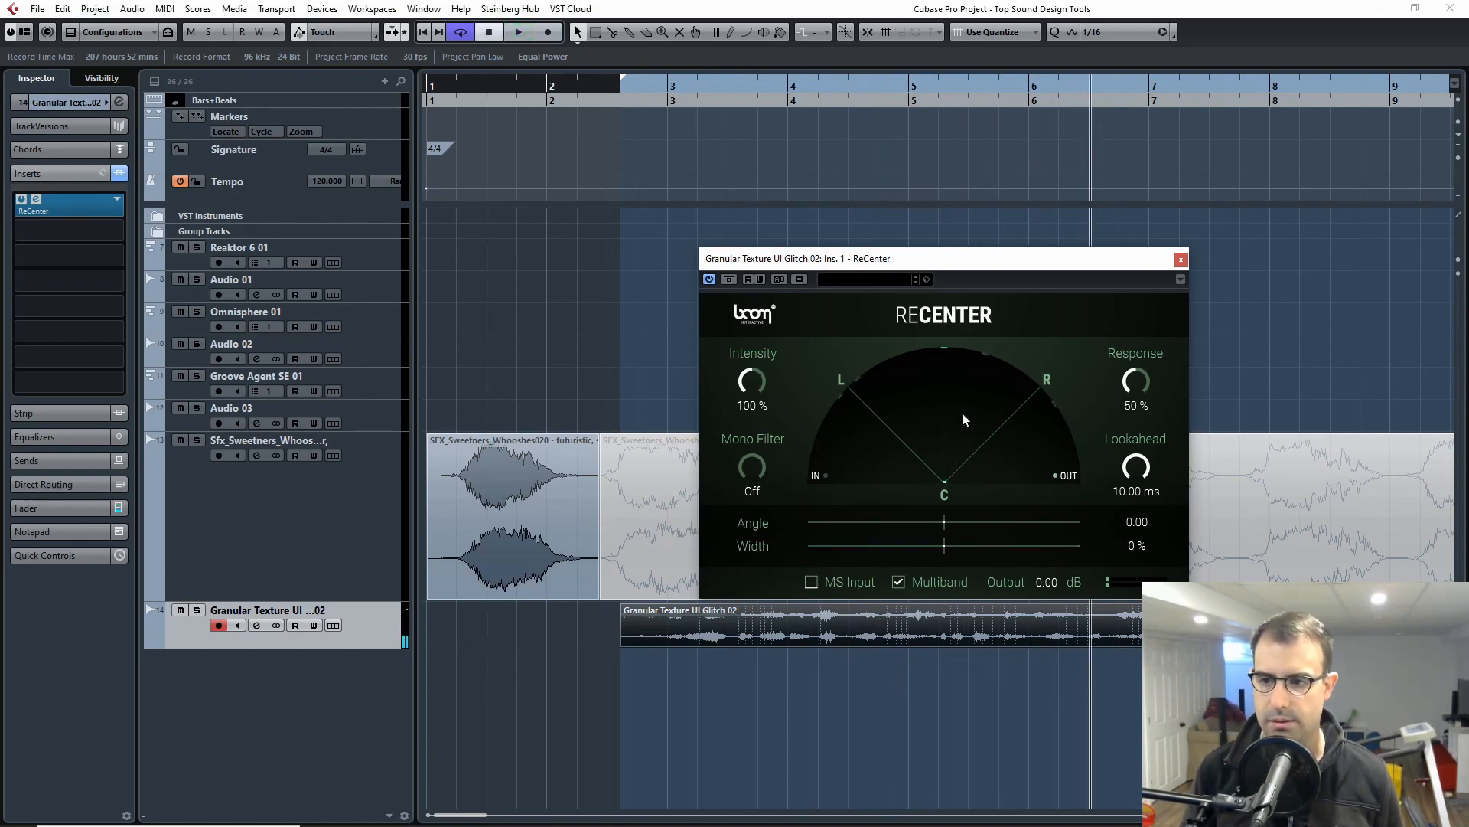
key("space")
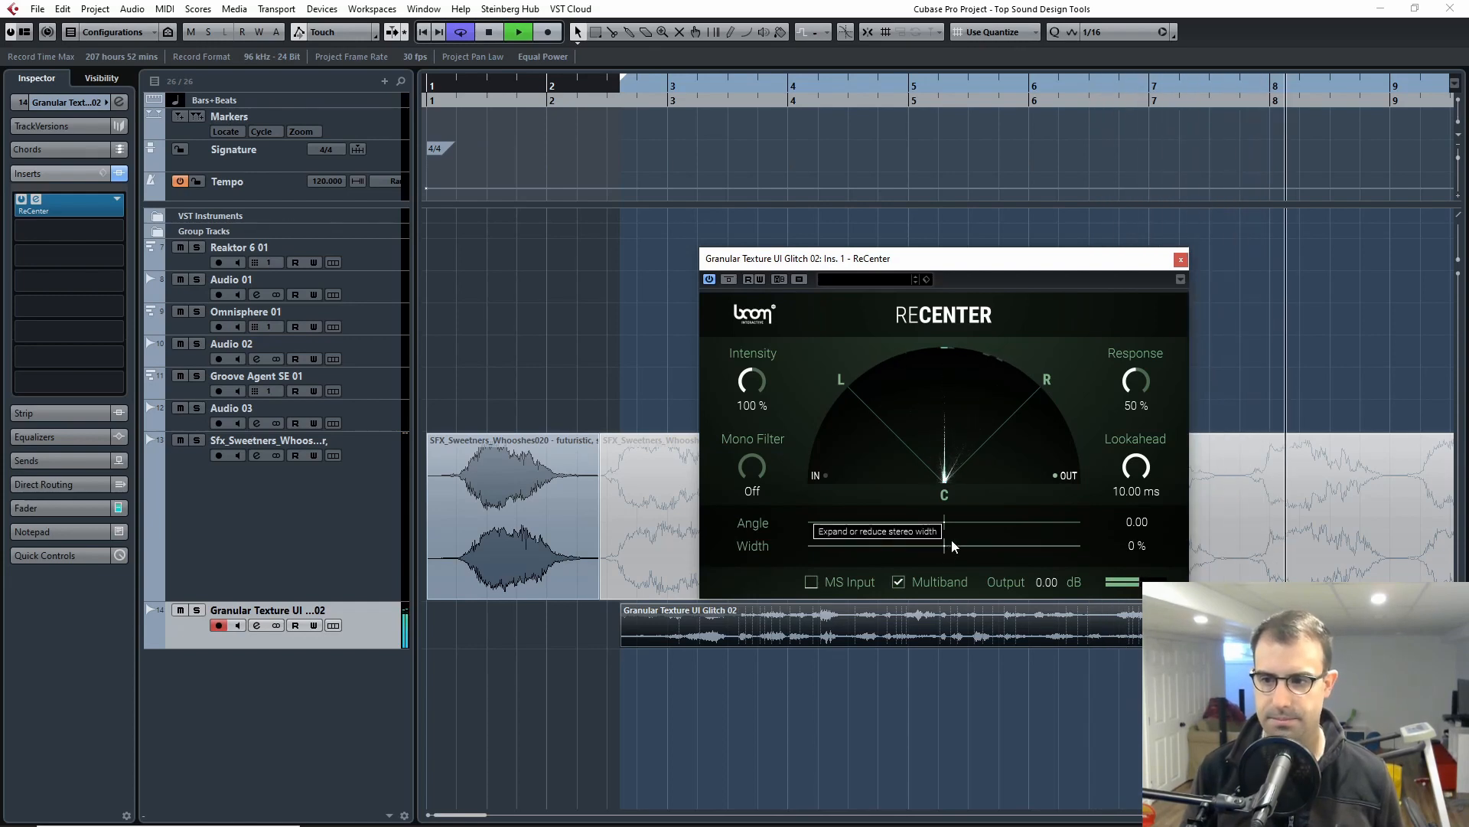
key("space")
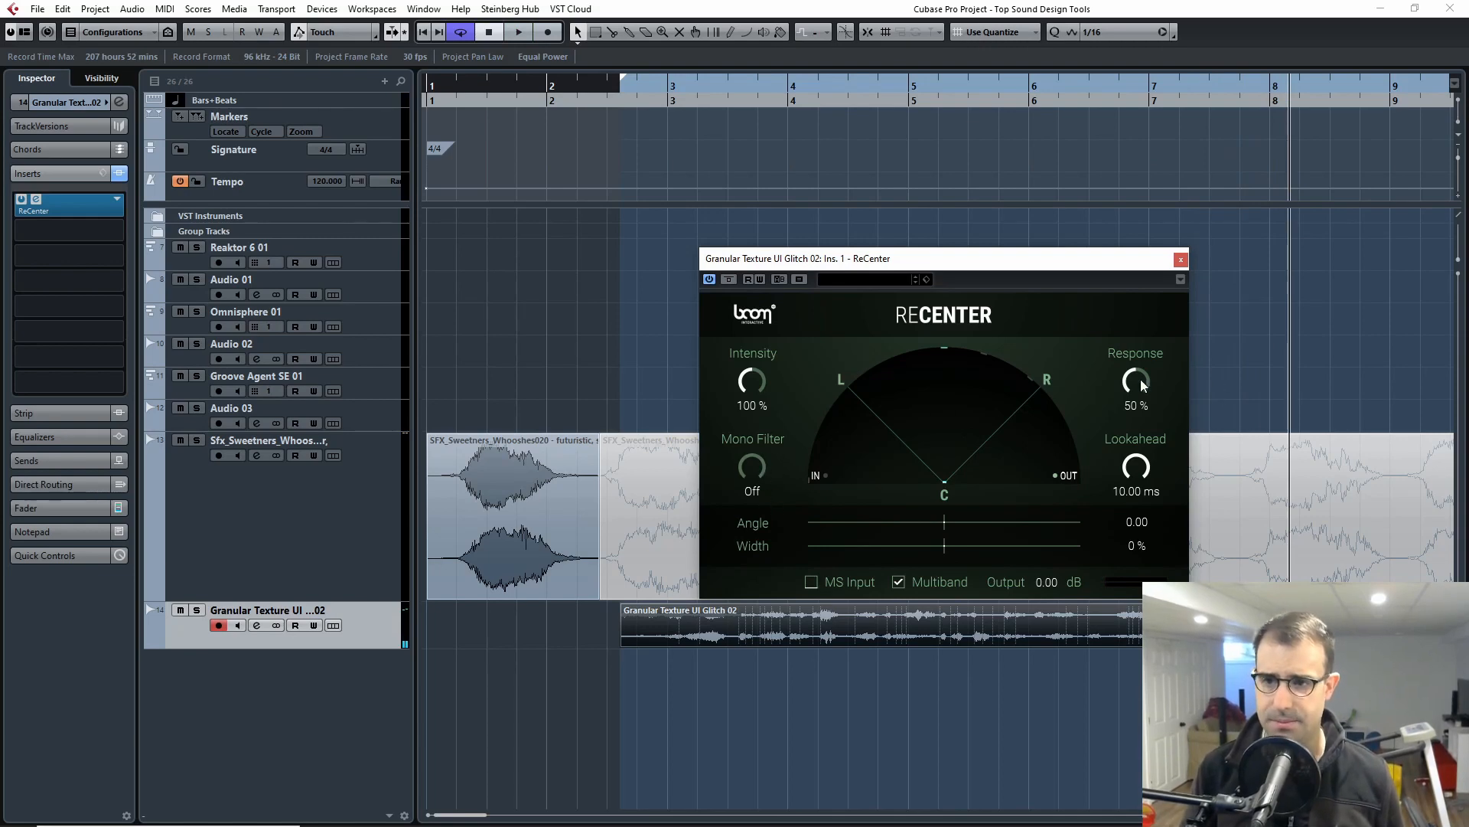
- Try ReCenter's Mono Filter at 461.5 Hz and at 10000 Hz during playback, and settle it at 138.5 Hz
left_click_drag(755, 476, 748, 398)
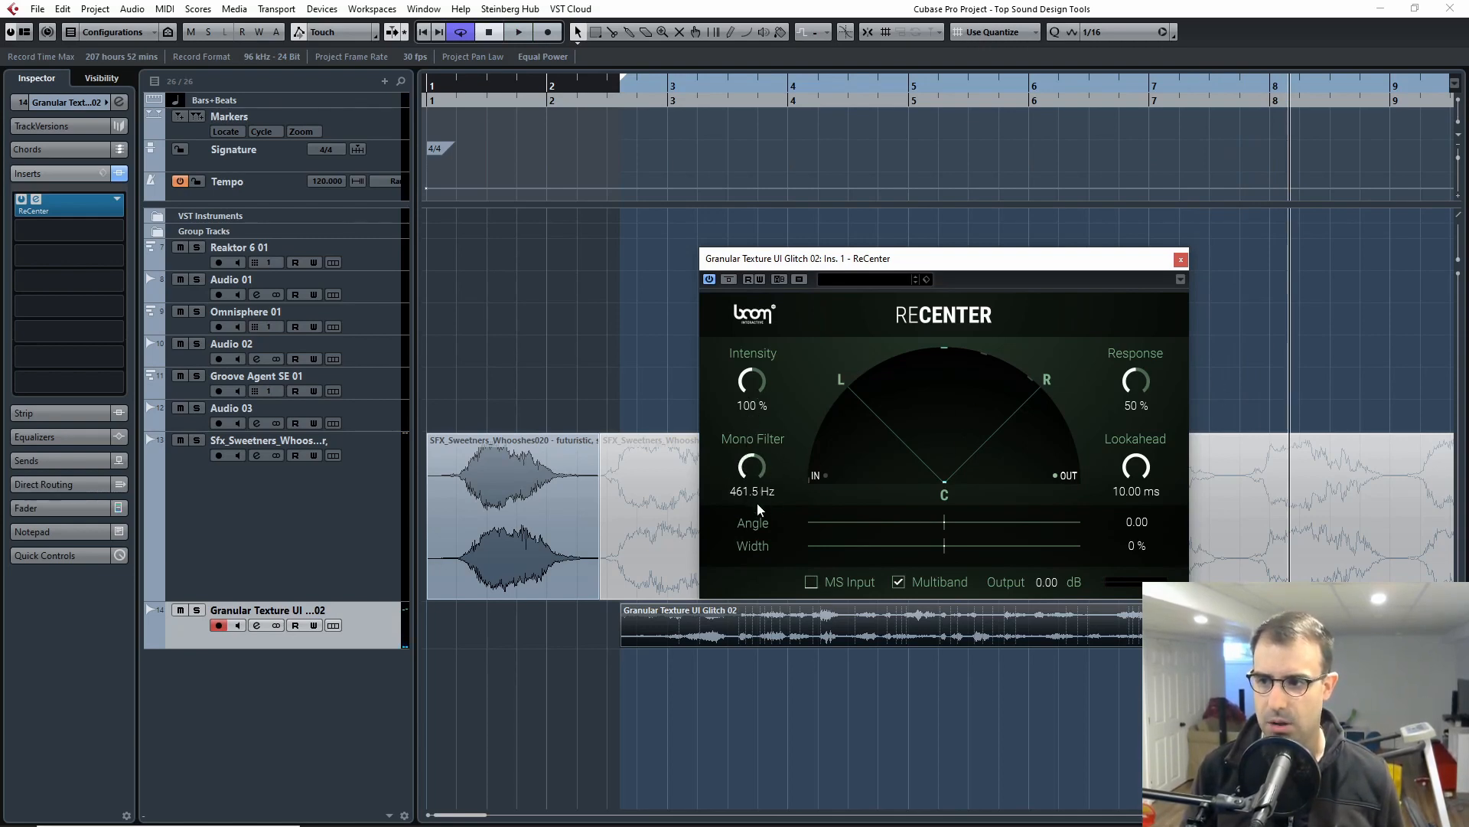
left_click_drag(748, 468, 787, 336)
key("space")
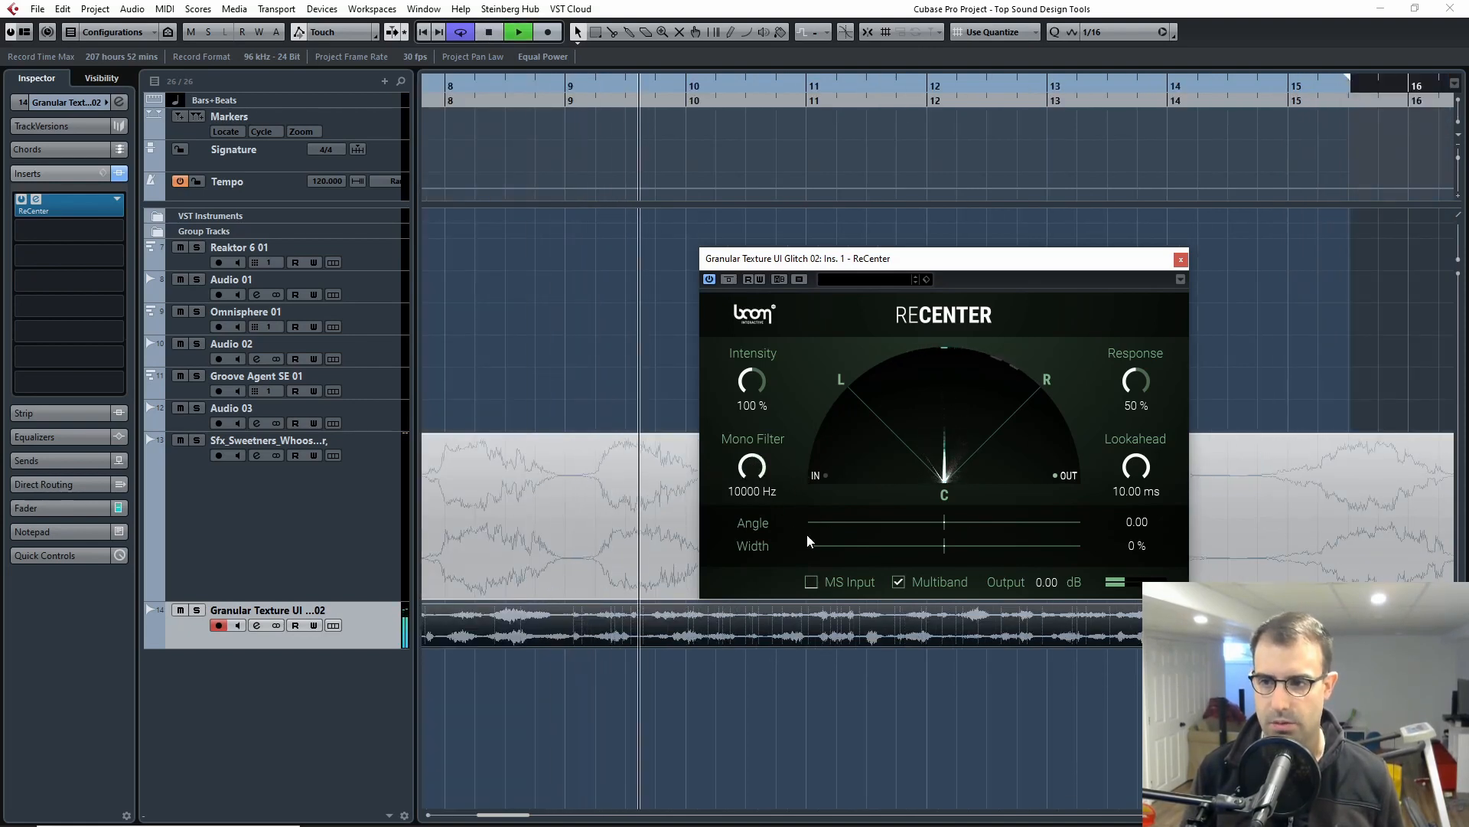
left_click_drag(751, 467, 736, 571)
key("space")
- Turn off ReCenter's Multiband processing and audition the granular texture while trying the Angle control
left_click(898, 582)
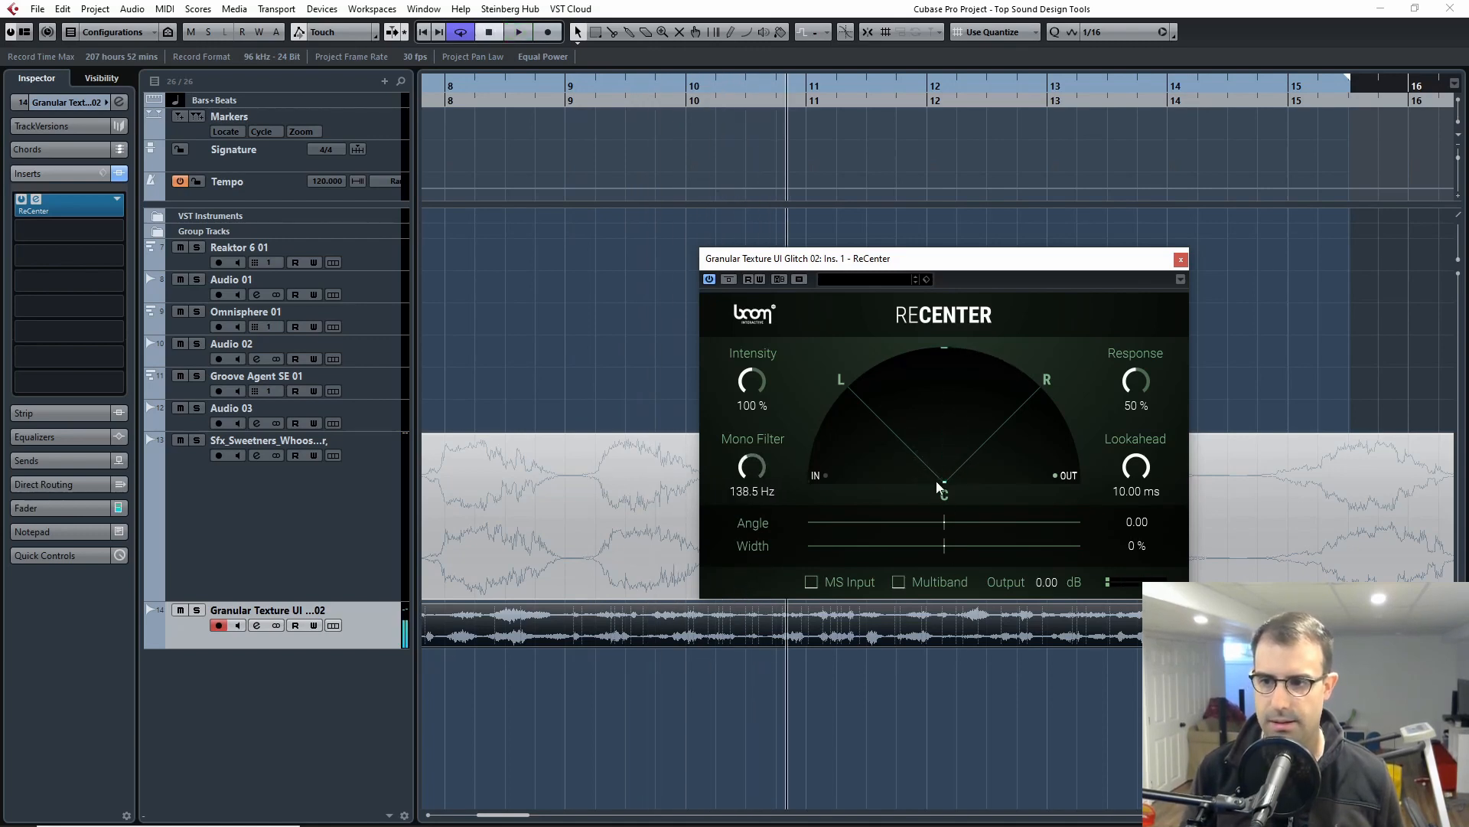
mouse_move(944, 522)
left_mouse_down()
mouse_move(861, 535)
mouse_move(1012, 521)
mouse_move(787, 536)
mouse_move(1056, 527)
mouse_move(783, 517)
mouse_move(1085, 522)
mouse_move(946, 517)
left_mouse_up()
key("space")
key("space")
key("space")
key("space")
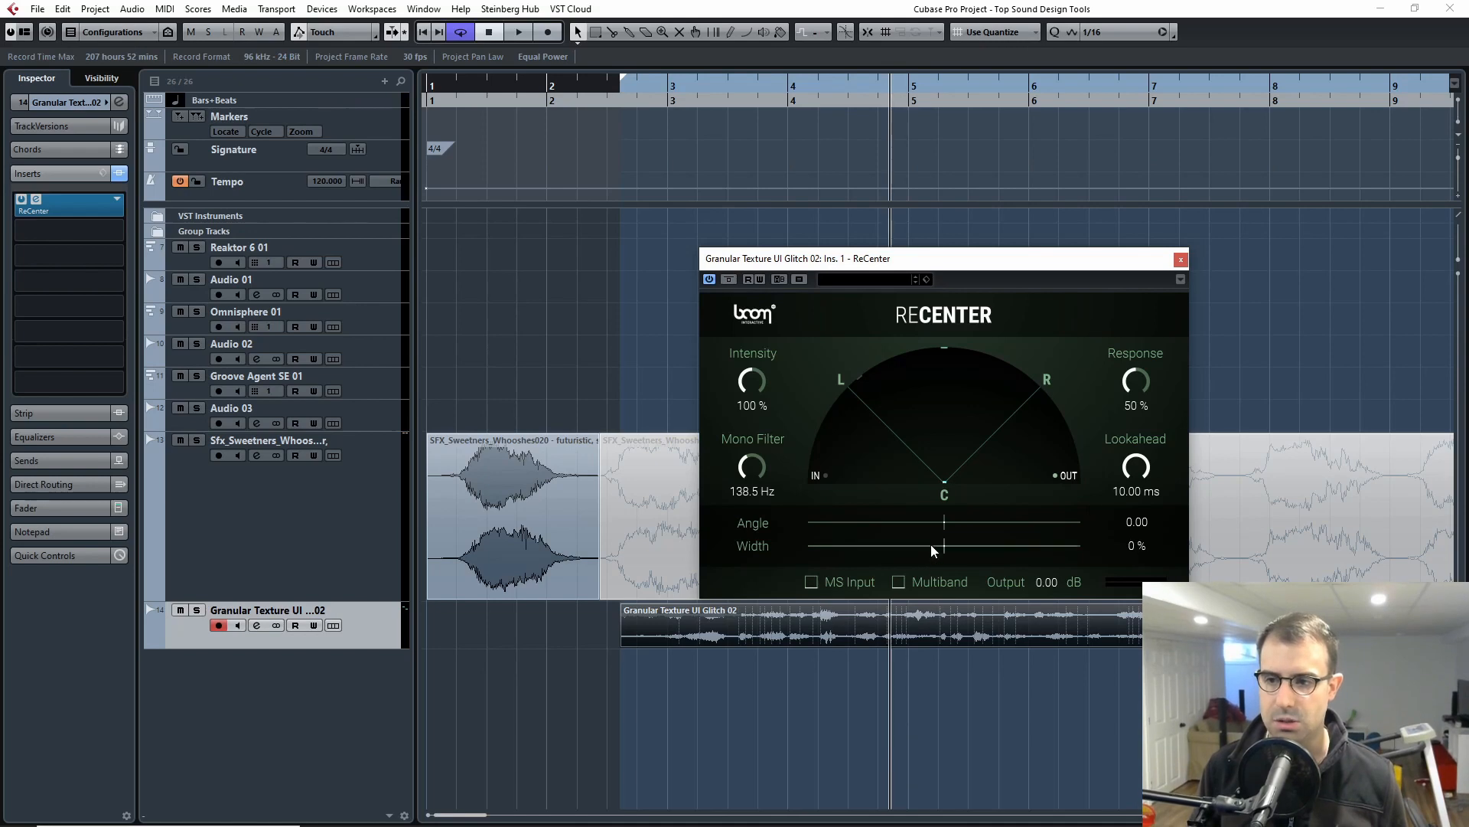
- Reset ReCenter's Width to 100% and close the plug-in editor
left_click(942, 544)
double_click(943, 544)
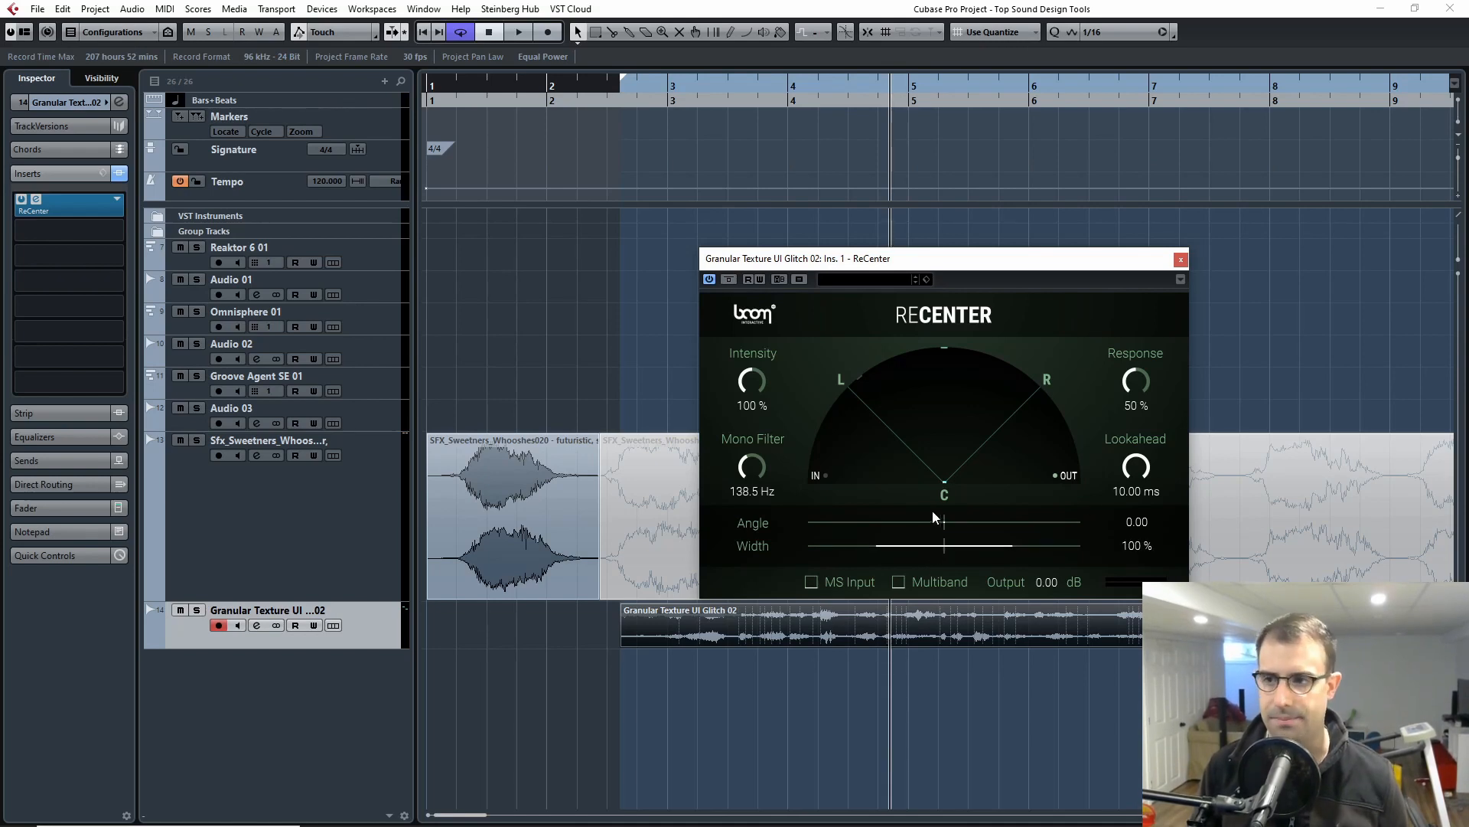
key("g")
key("g")
key("g")
key("g")
key("g")
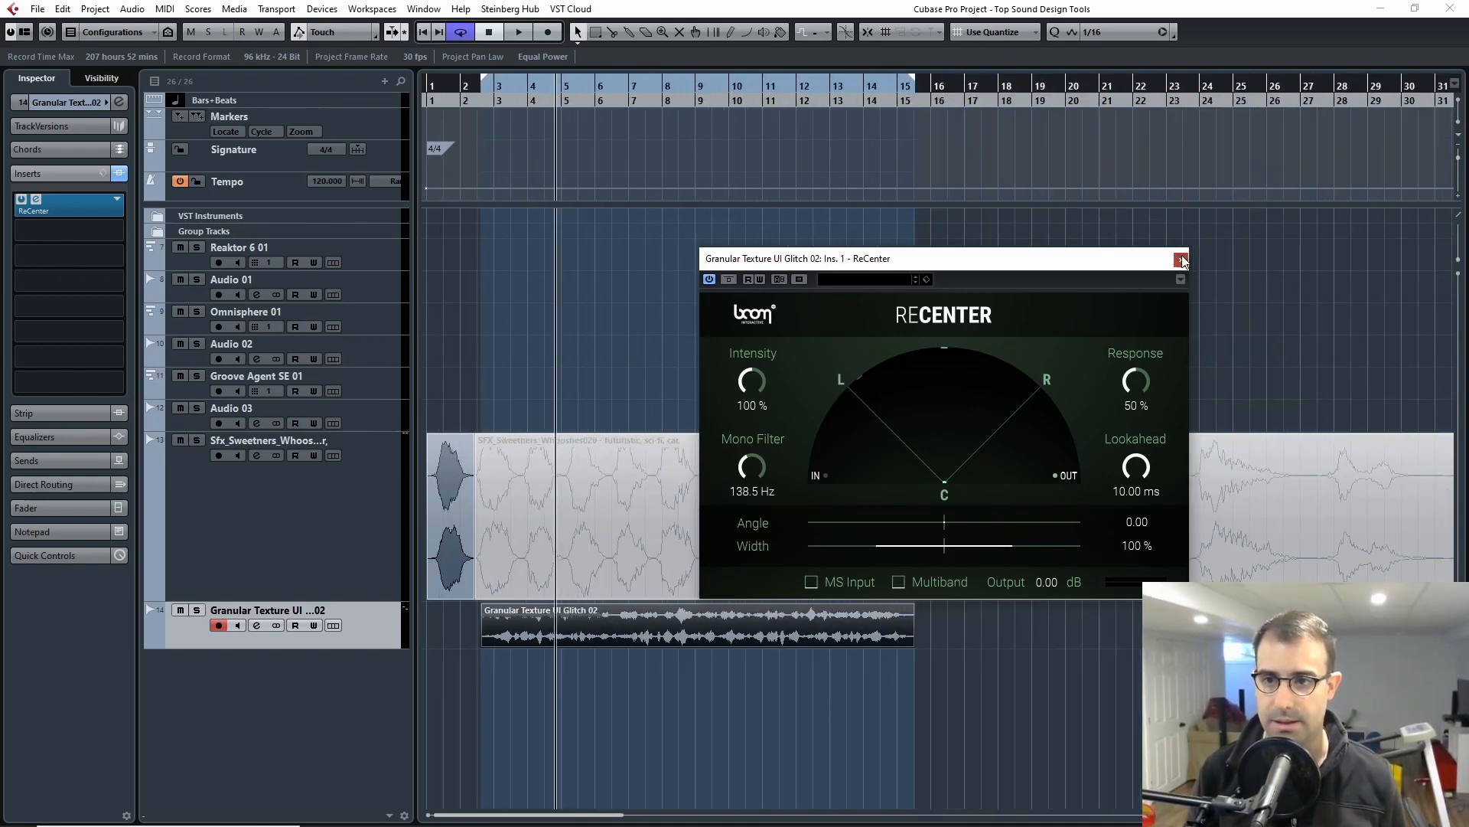
left_click(1181, 258)
- Select the Sfx_Sweetners whoosh track, comparing its insert chain with that of the granular texture track
key("g")
key("g")
key("h")
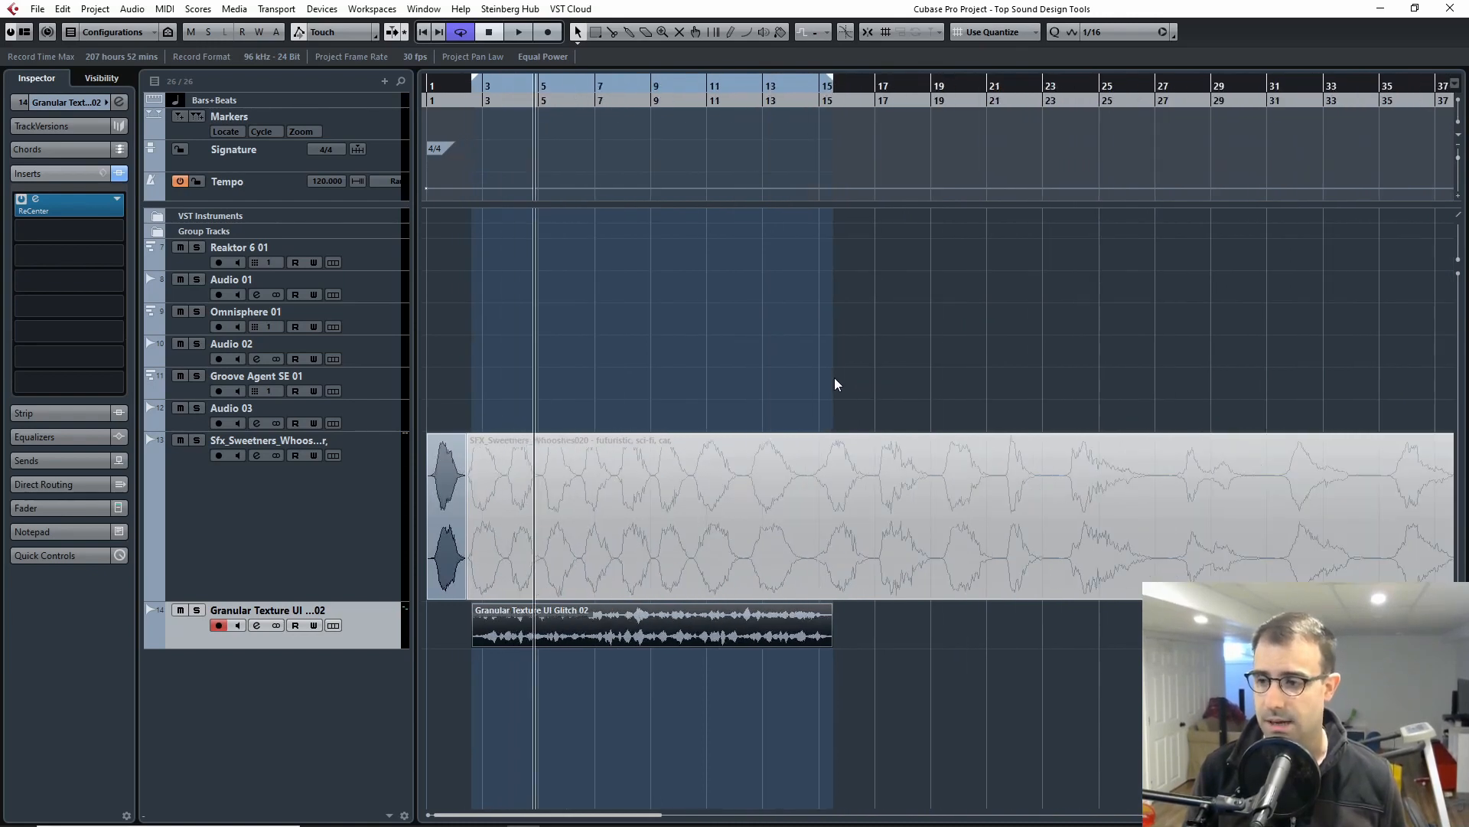
key("g")
key("g")
left_click(314, 531)
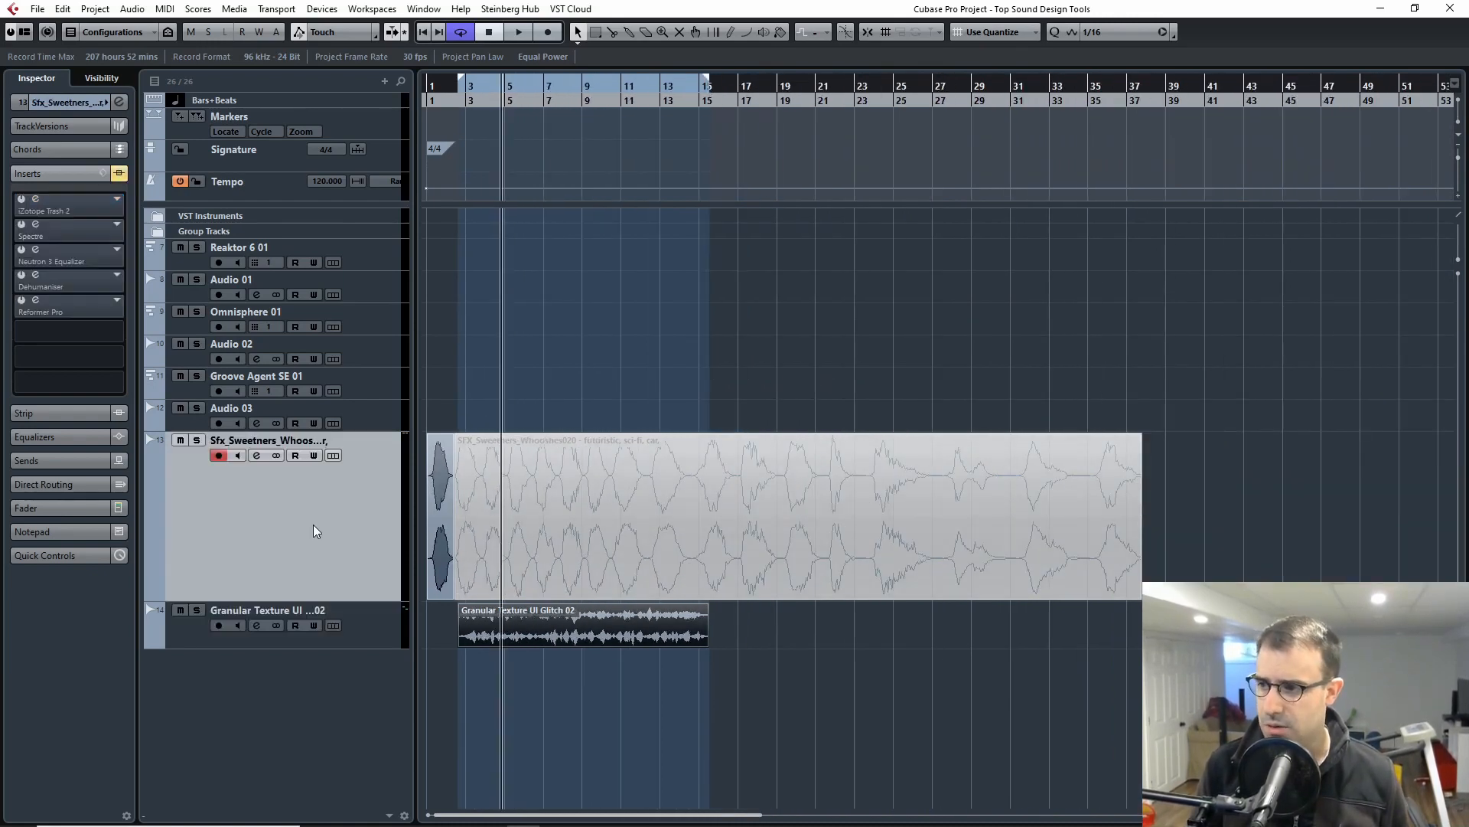
left_click(353, 633)
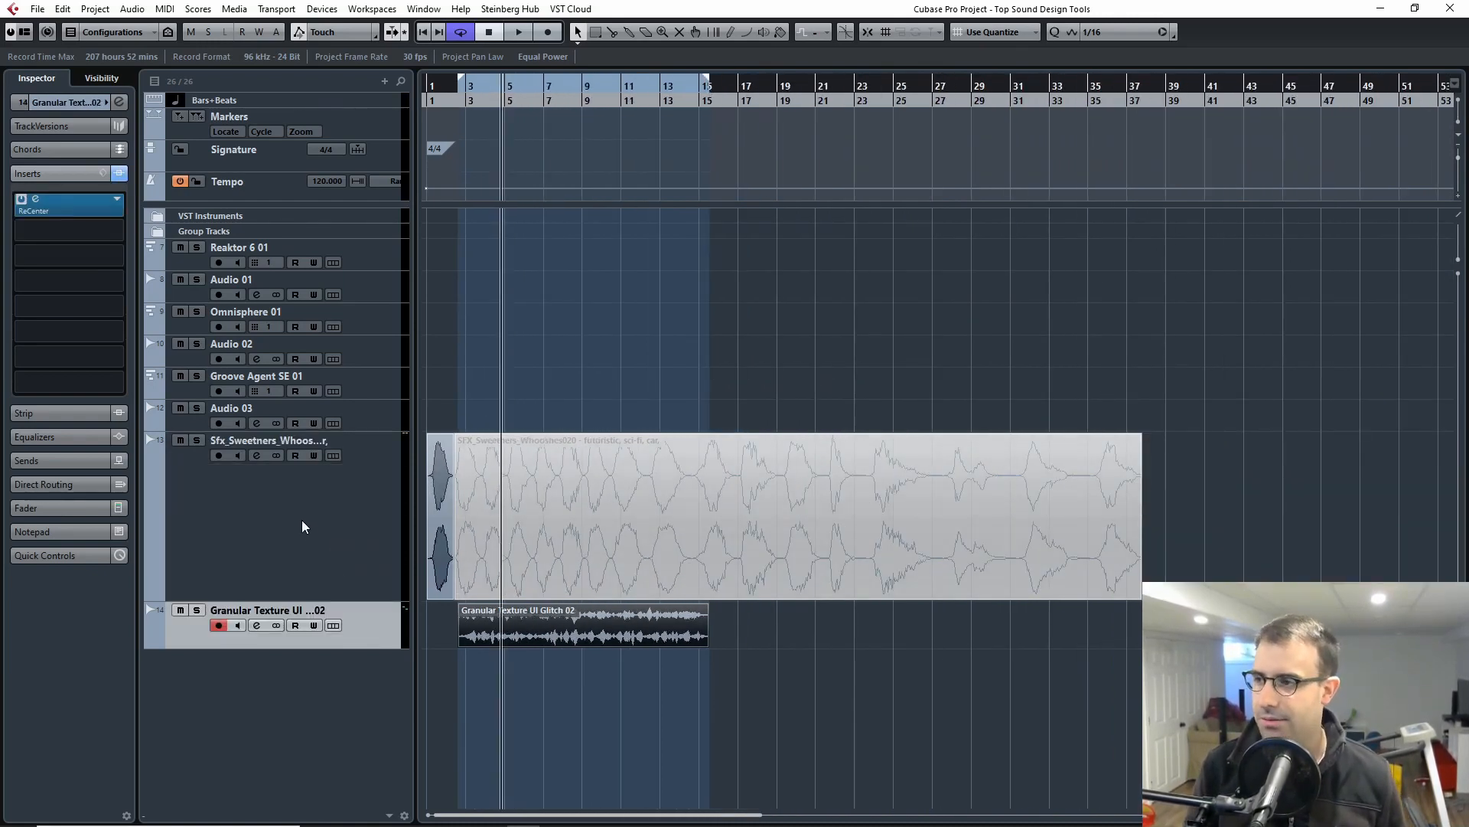
left_click(304, 521)
key("h")
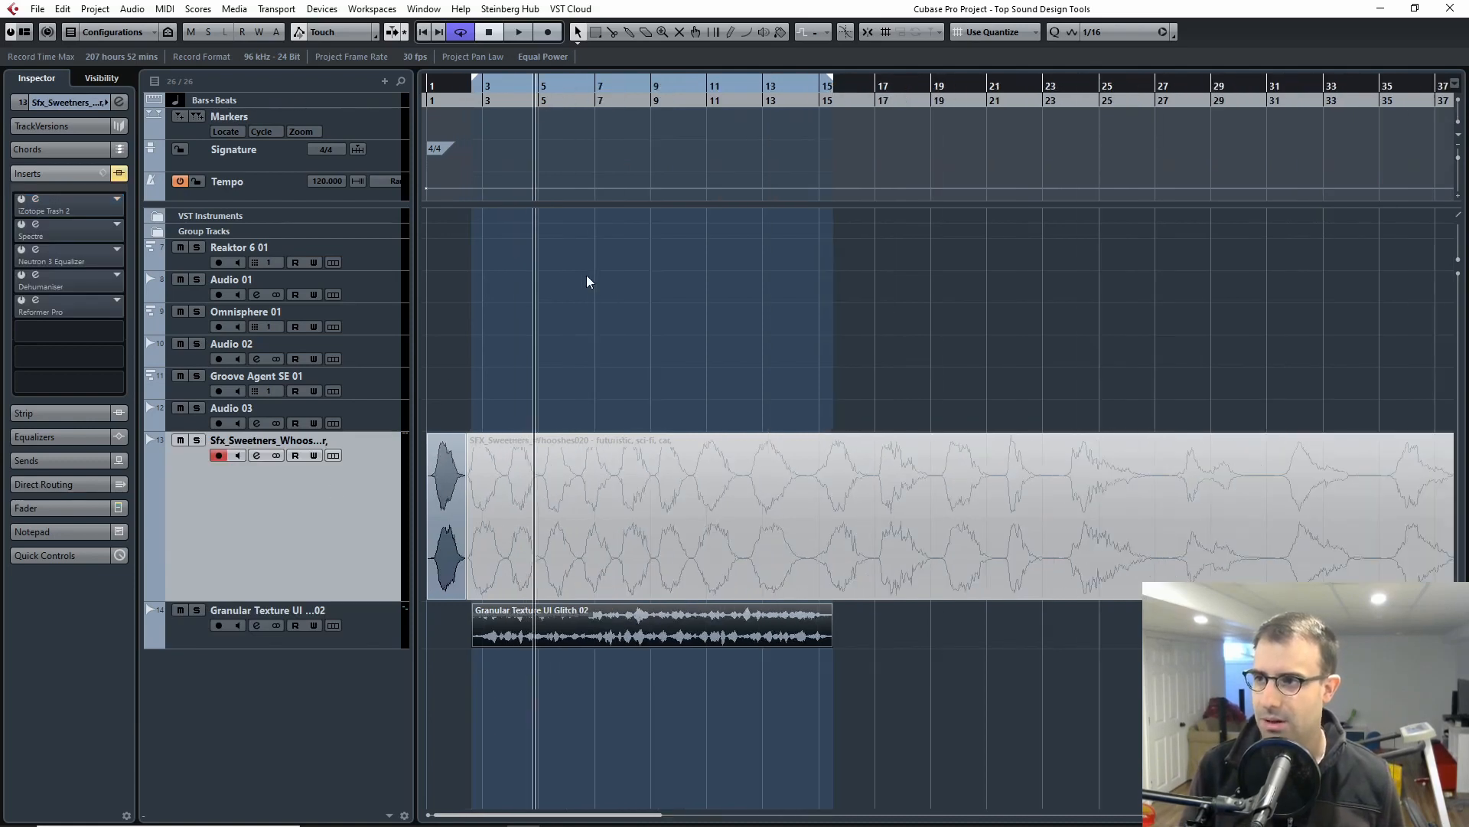
key("g")
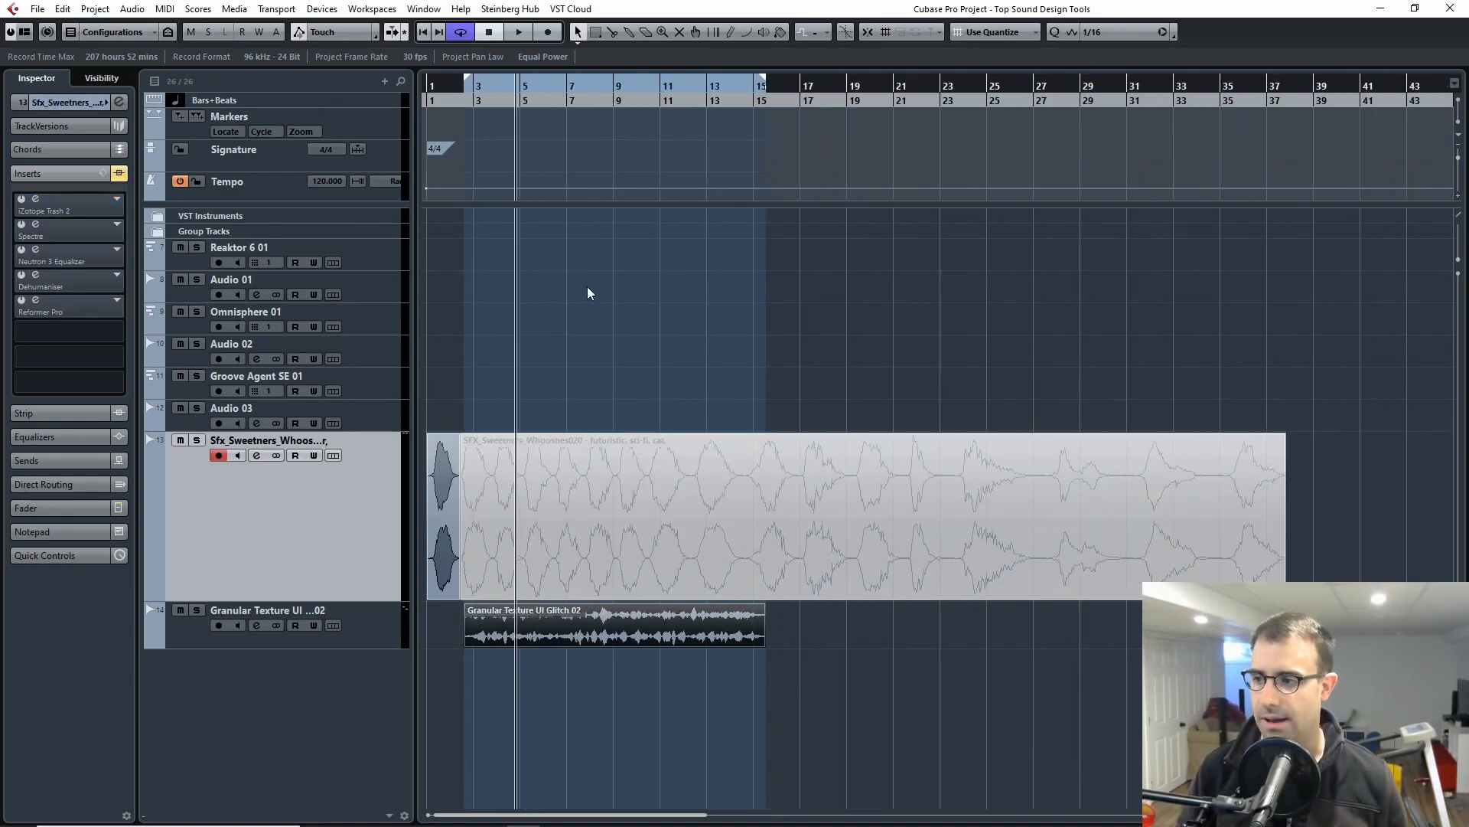
key("h")
key("h")
key("h")
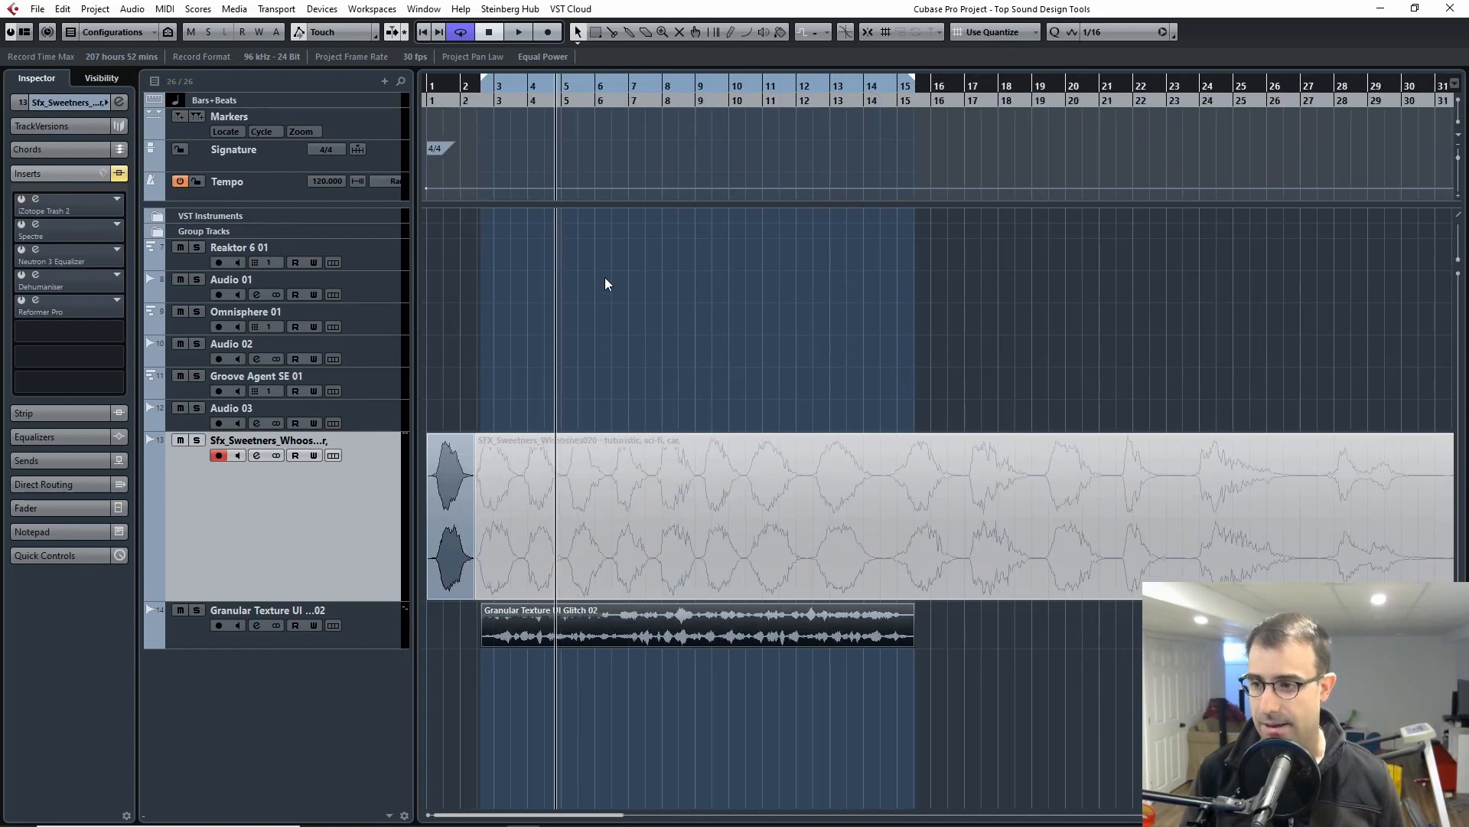
key("g")
key("g")
key("g")
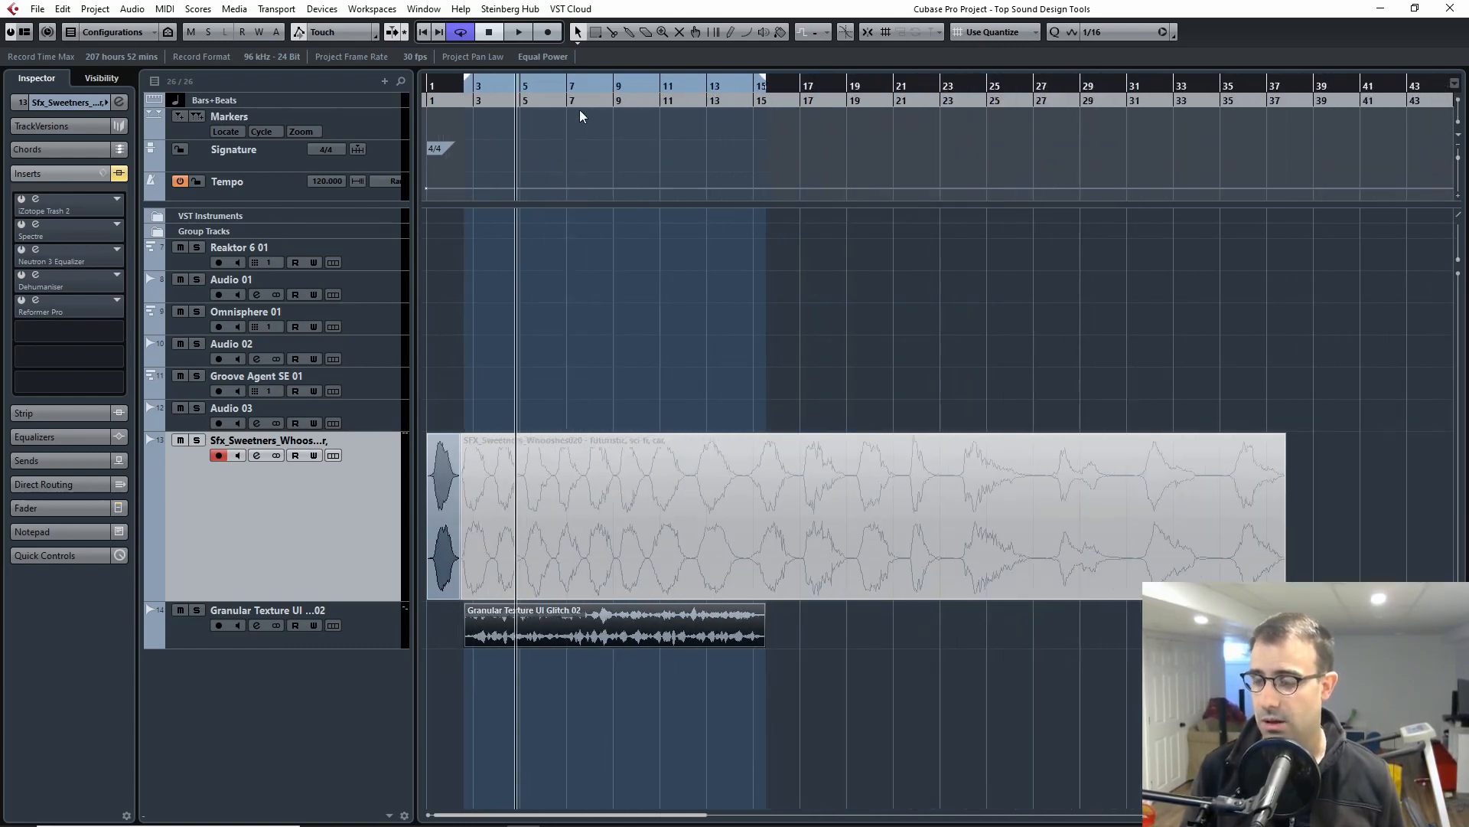
key("g")
key("g")
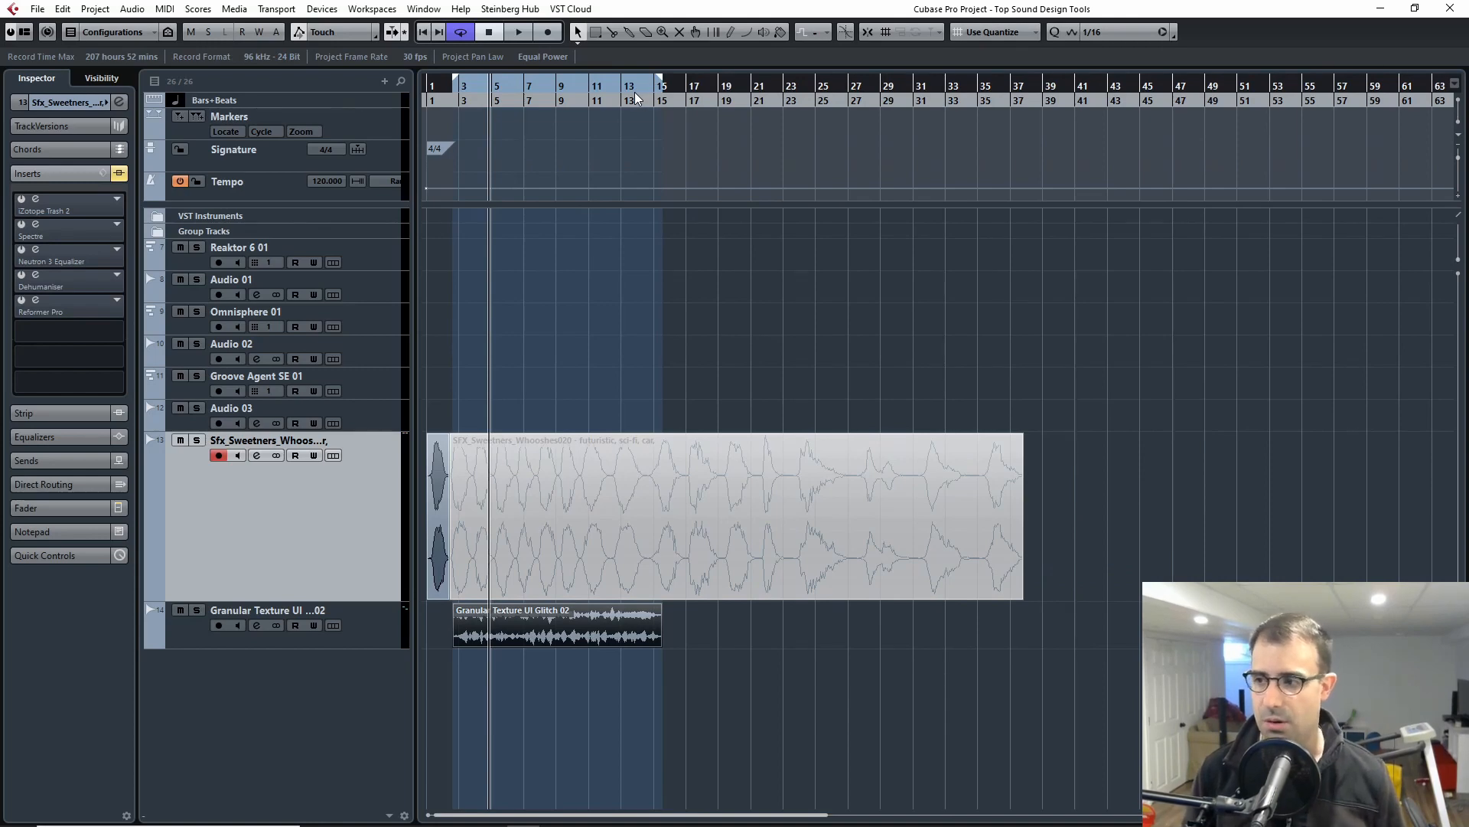
key("g")
key("g")
key("g")
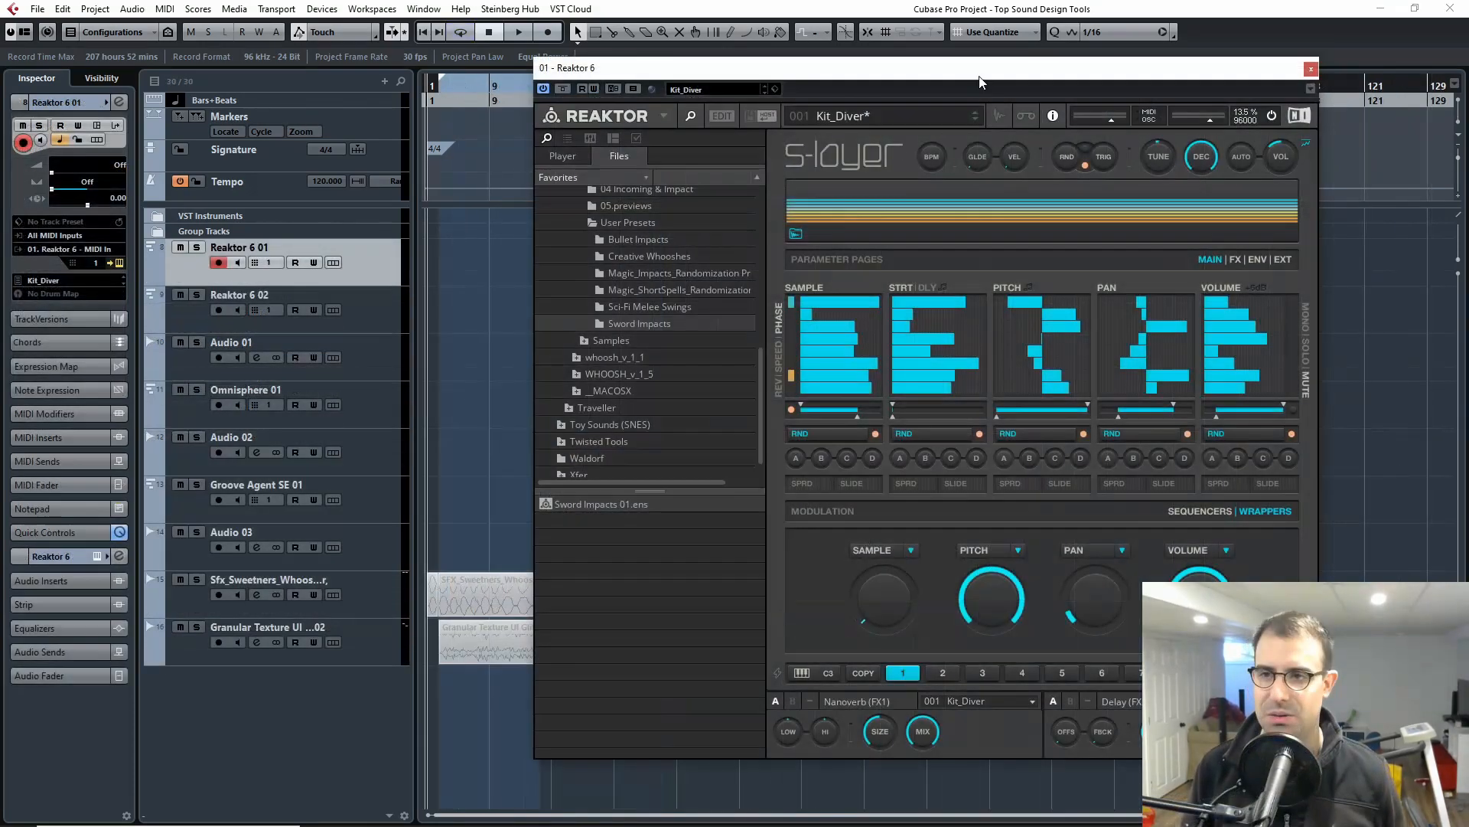
- Reposition the Reaktor 6 window, view the sample map of the loaded S-Layer kit, and close the map again
left_click_drag(983, 79, 849, 48)
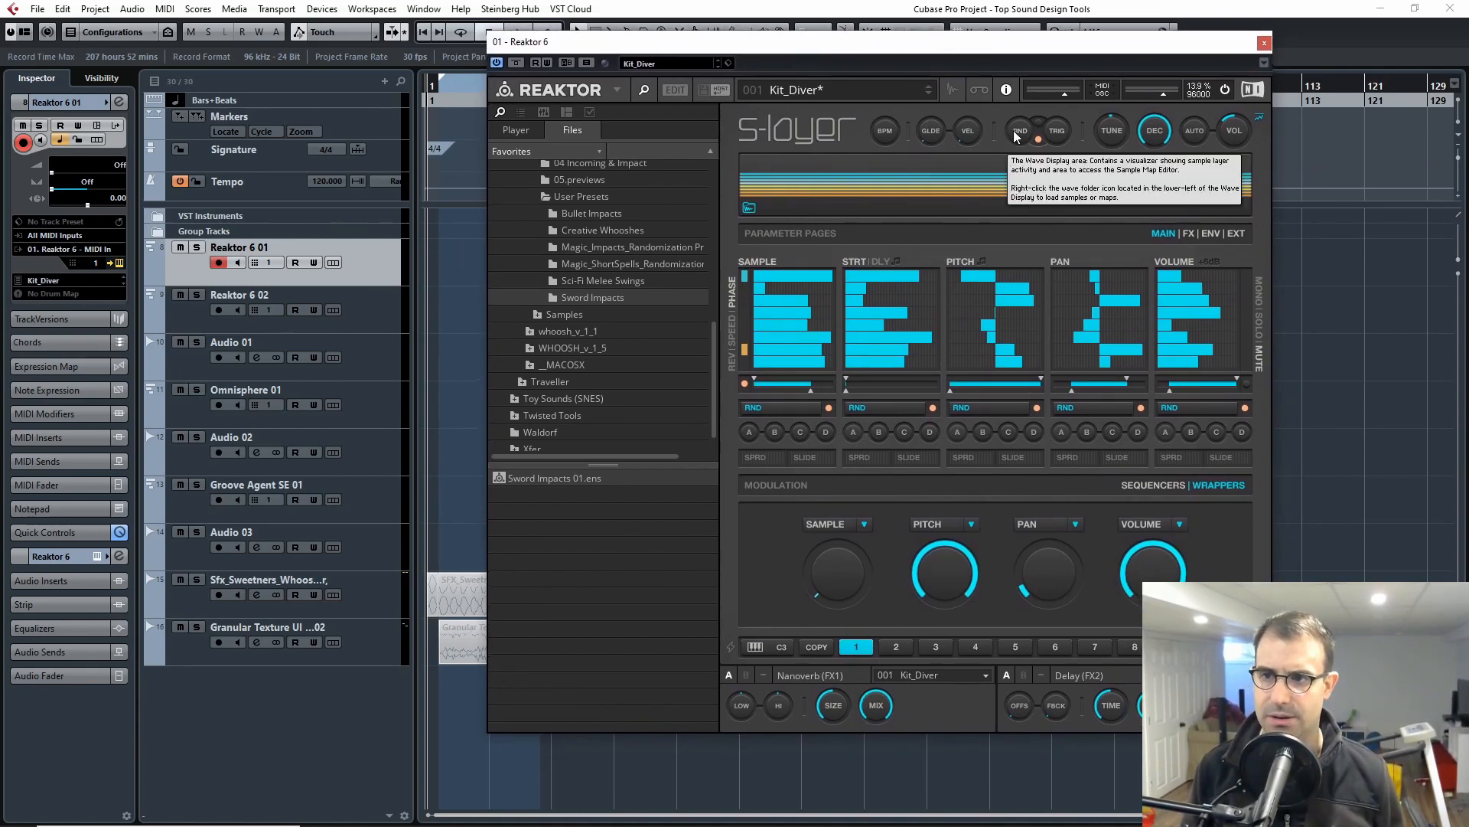
mouse_move(1021, 134)
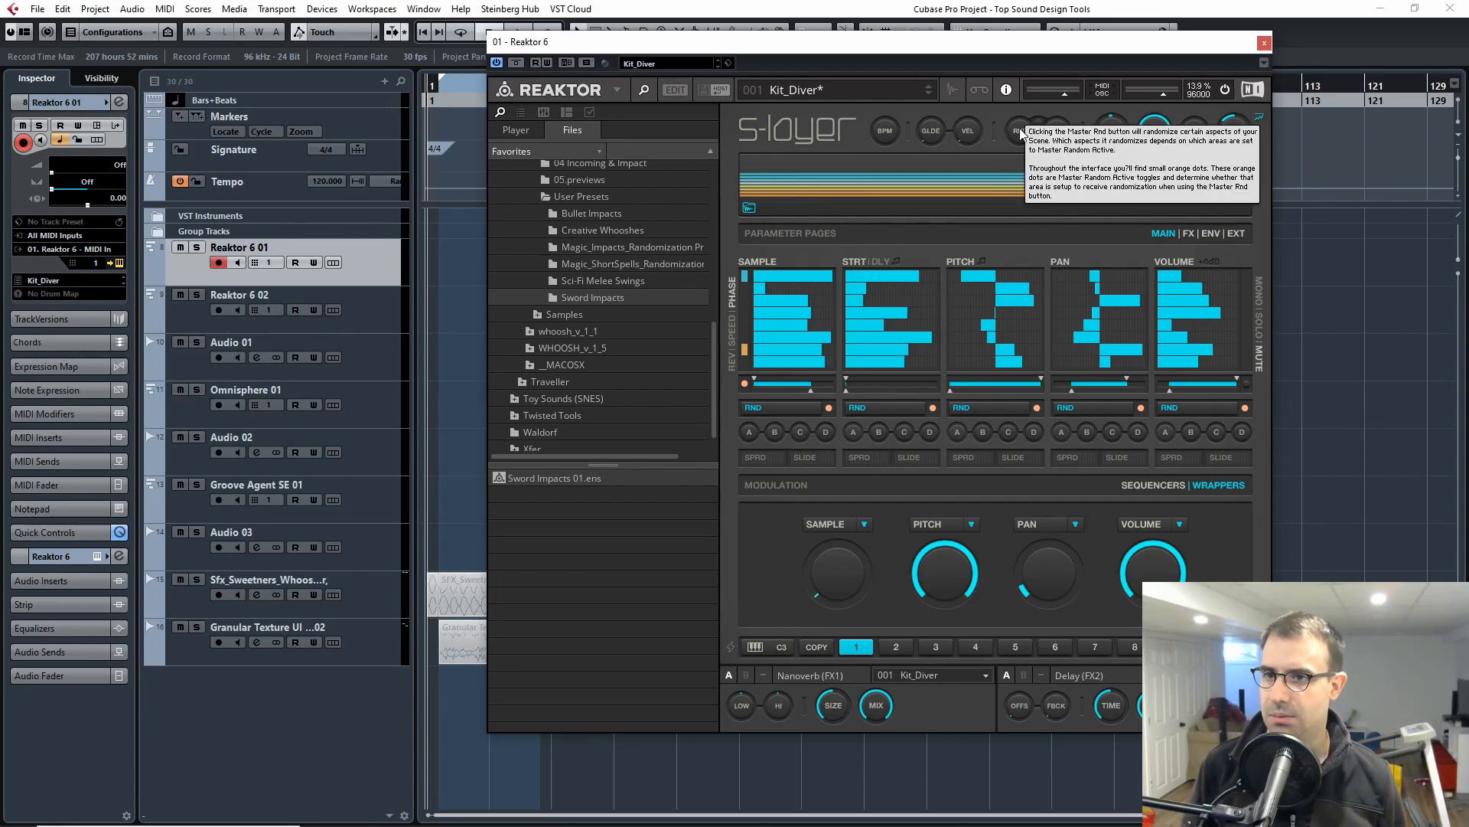
left_click(954, 89)
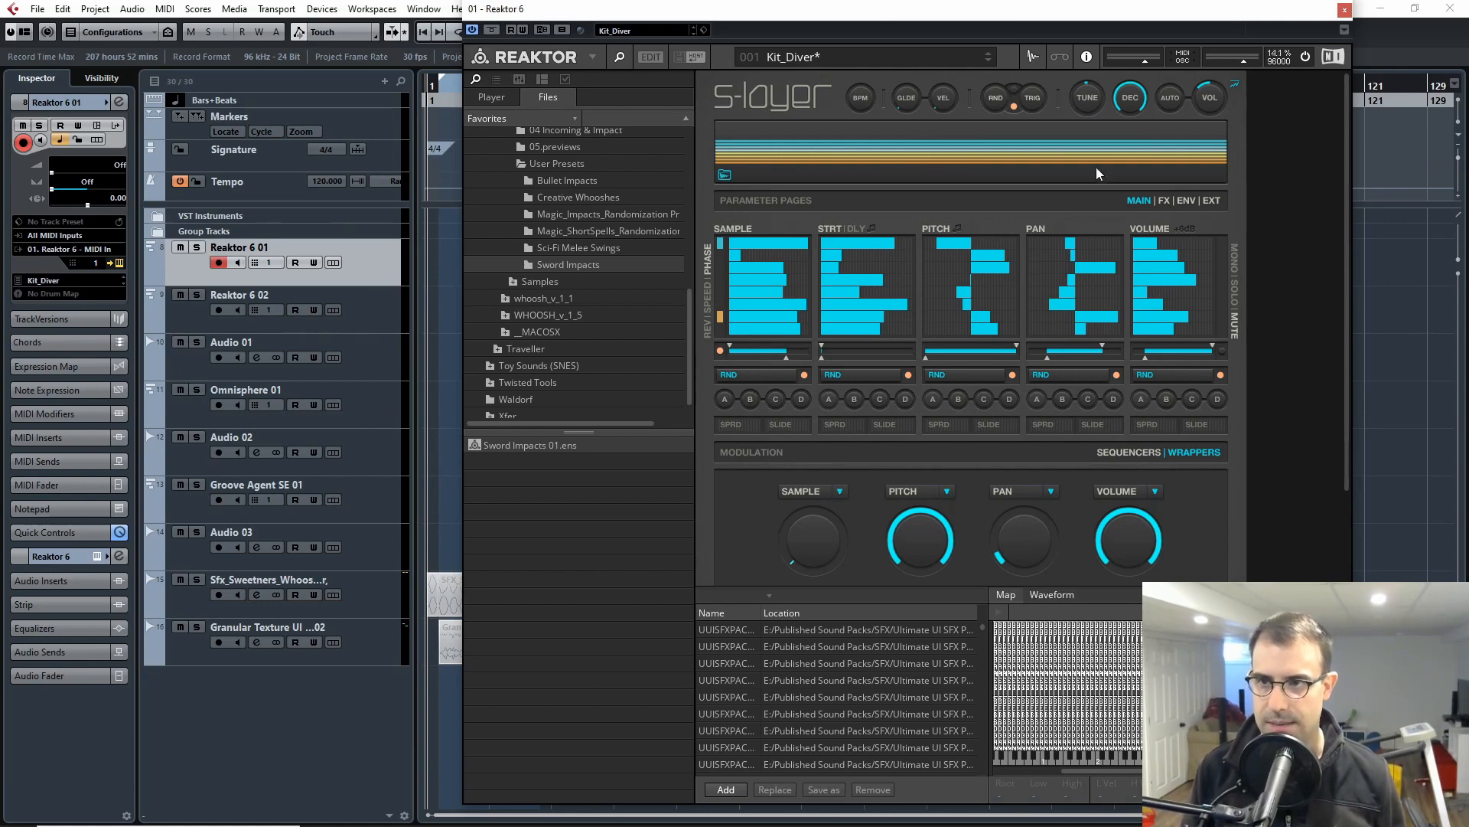
left_click(1032, 53)
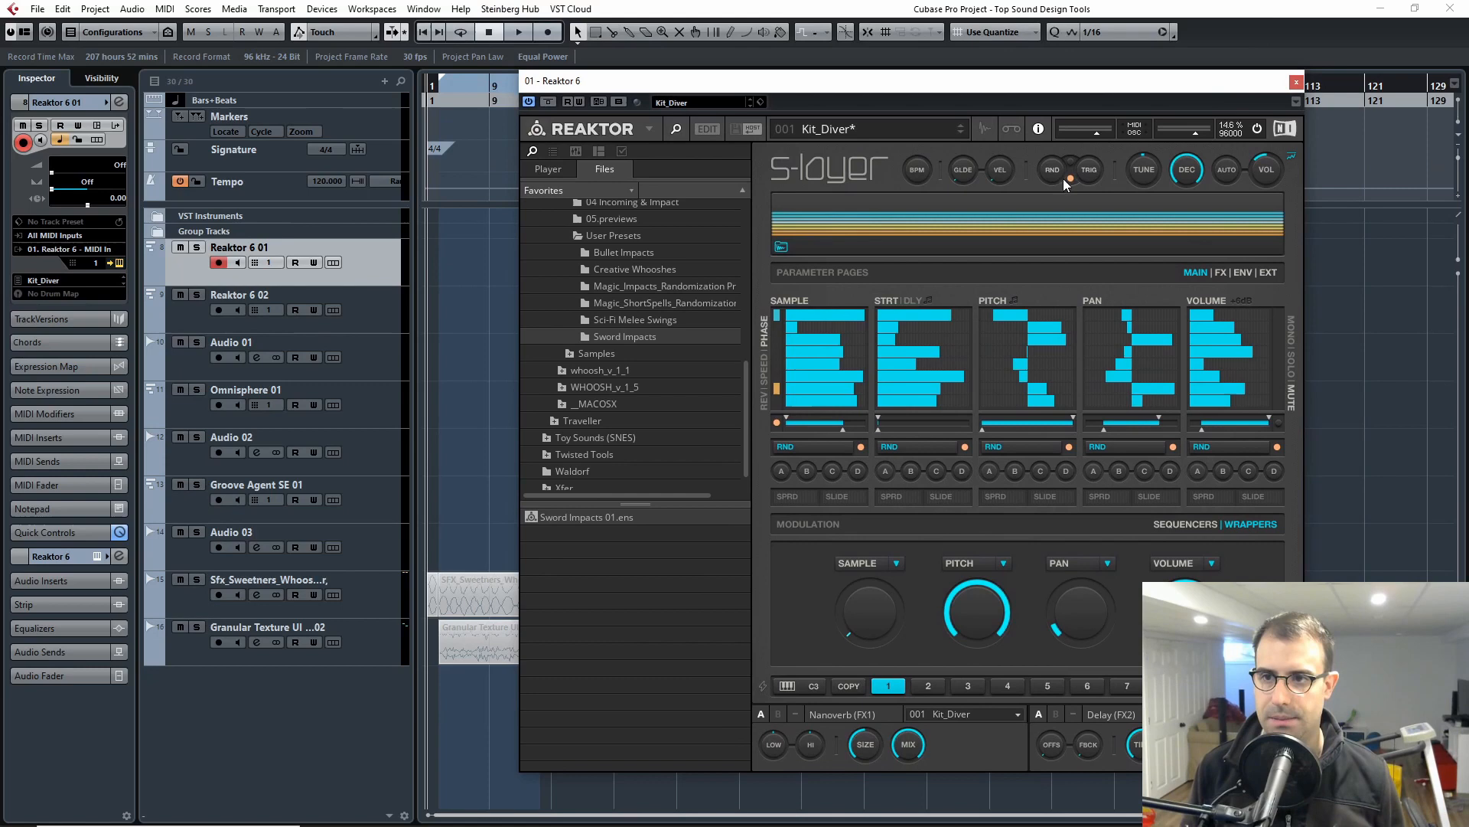
- Examine S-Layer's delay cells and its FX, ENV and EXT parameter pages, ending on the MAIN page with the start cells
mouse_move(1067, 184)
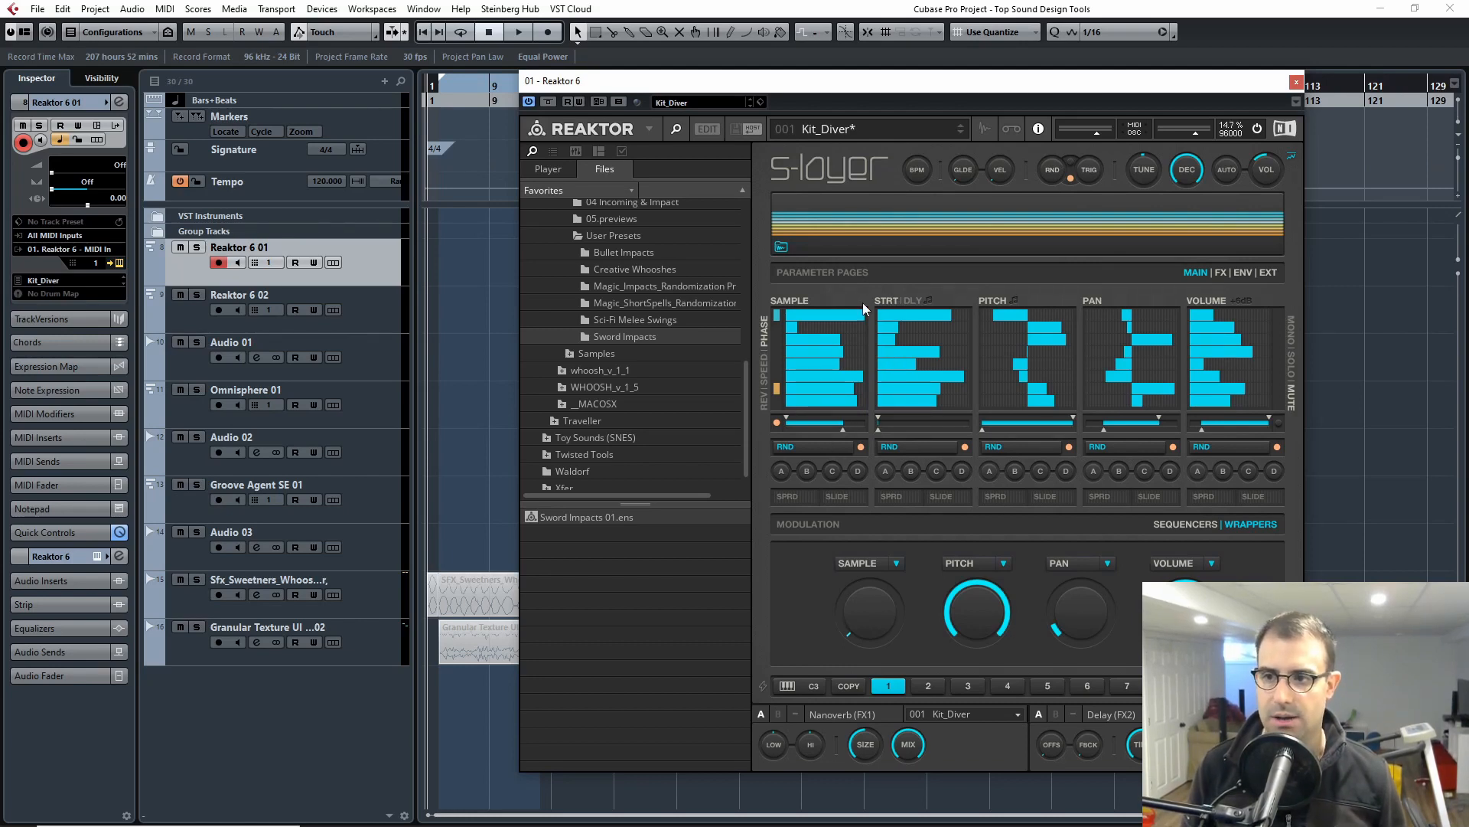
left_click(911, 299)
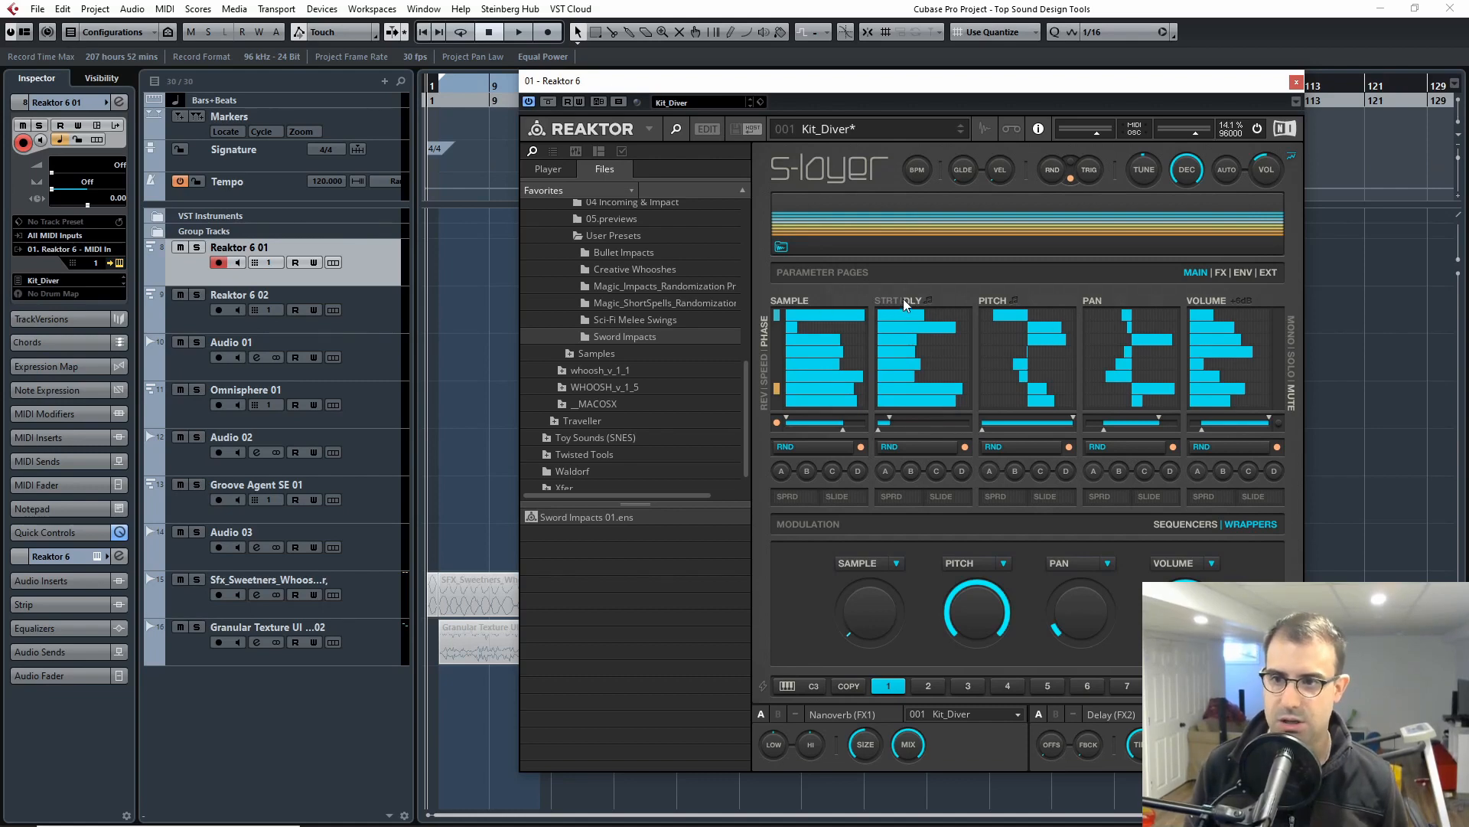
left_click(903, 303)
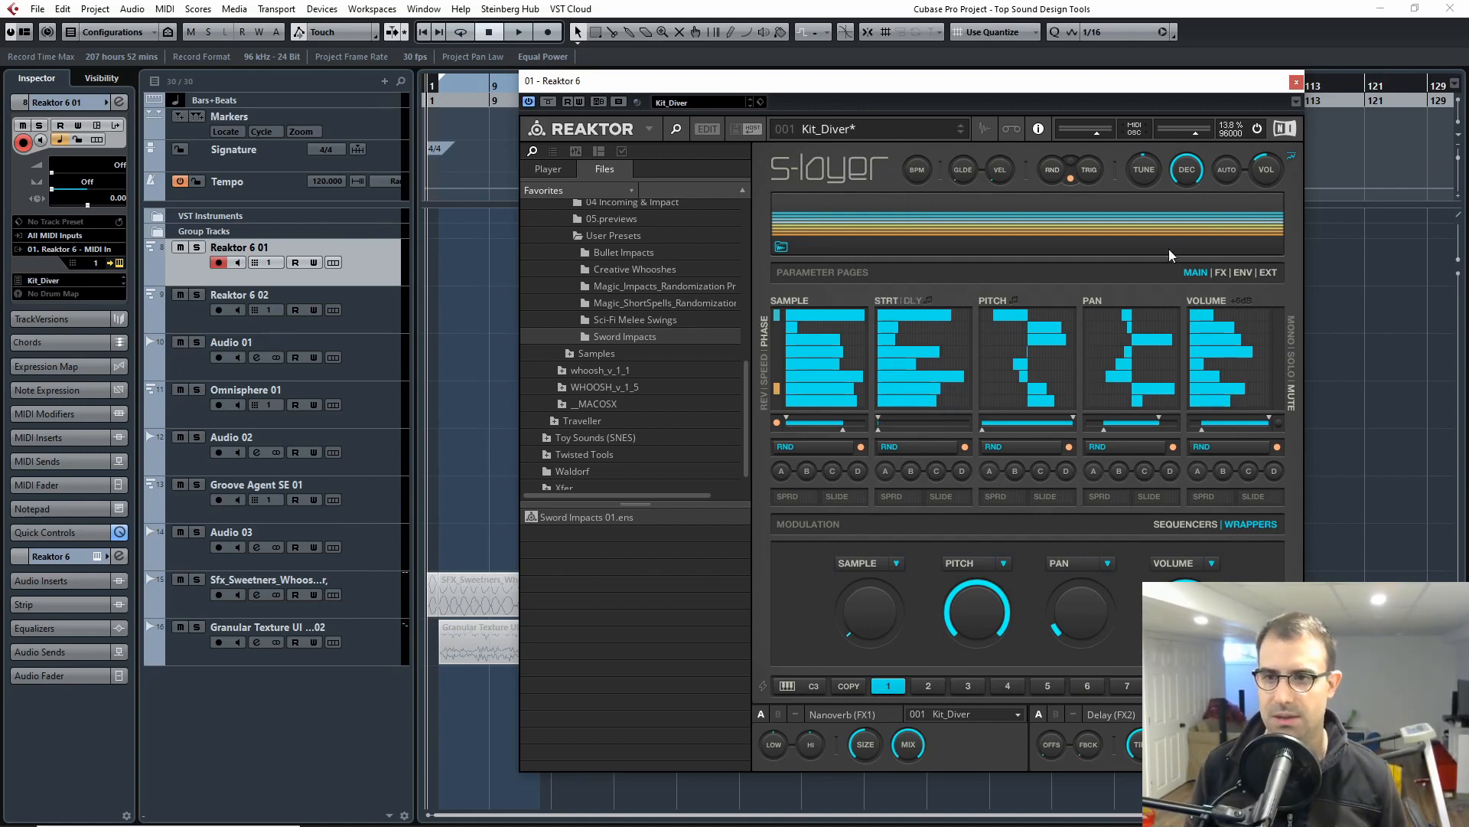
left_click(1221, 273)
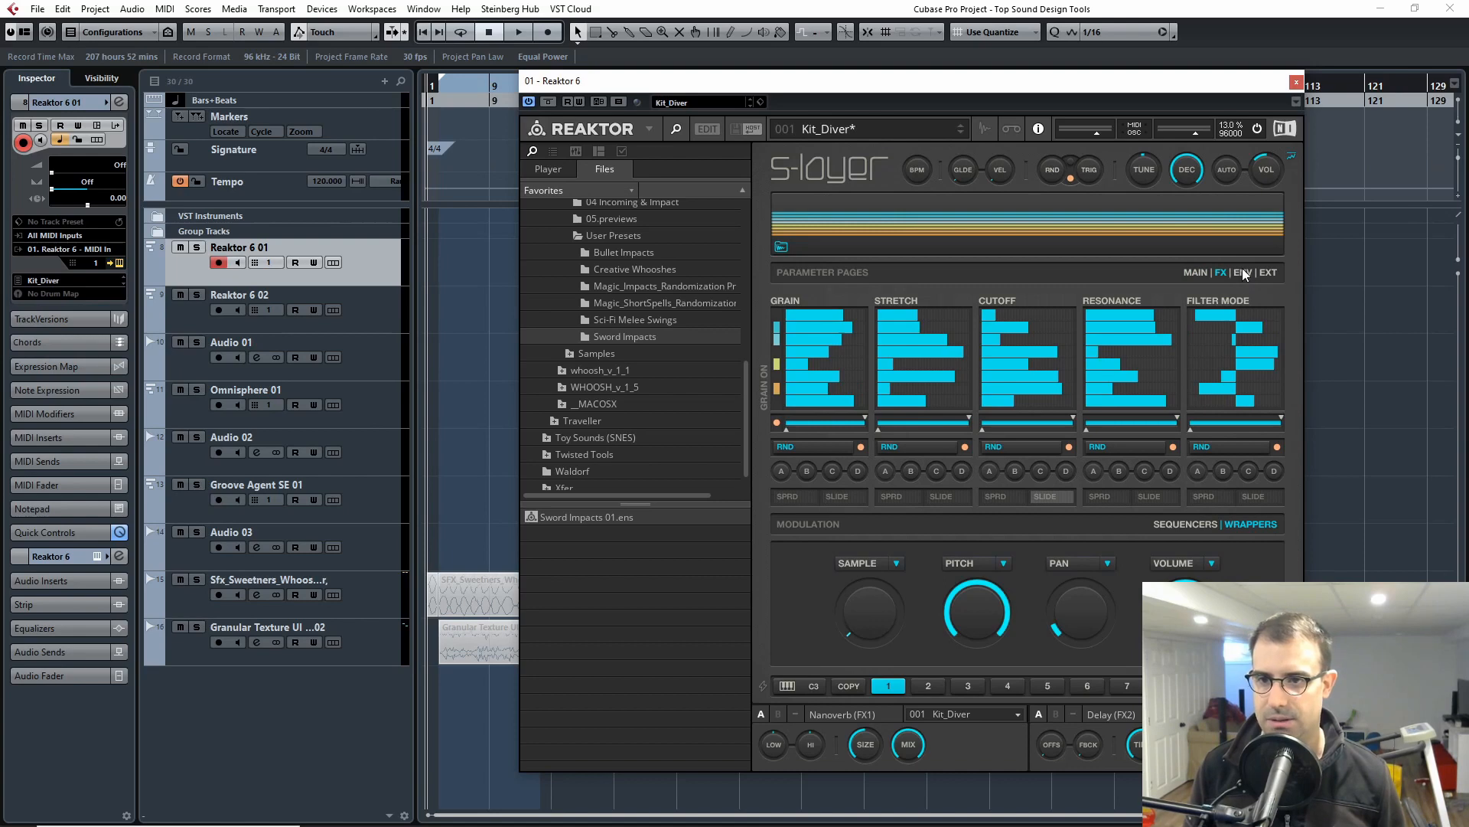
left_click(1243, 272)
left_click(1271, 273)
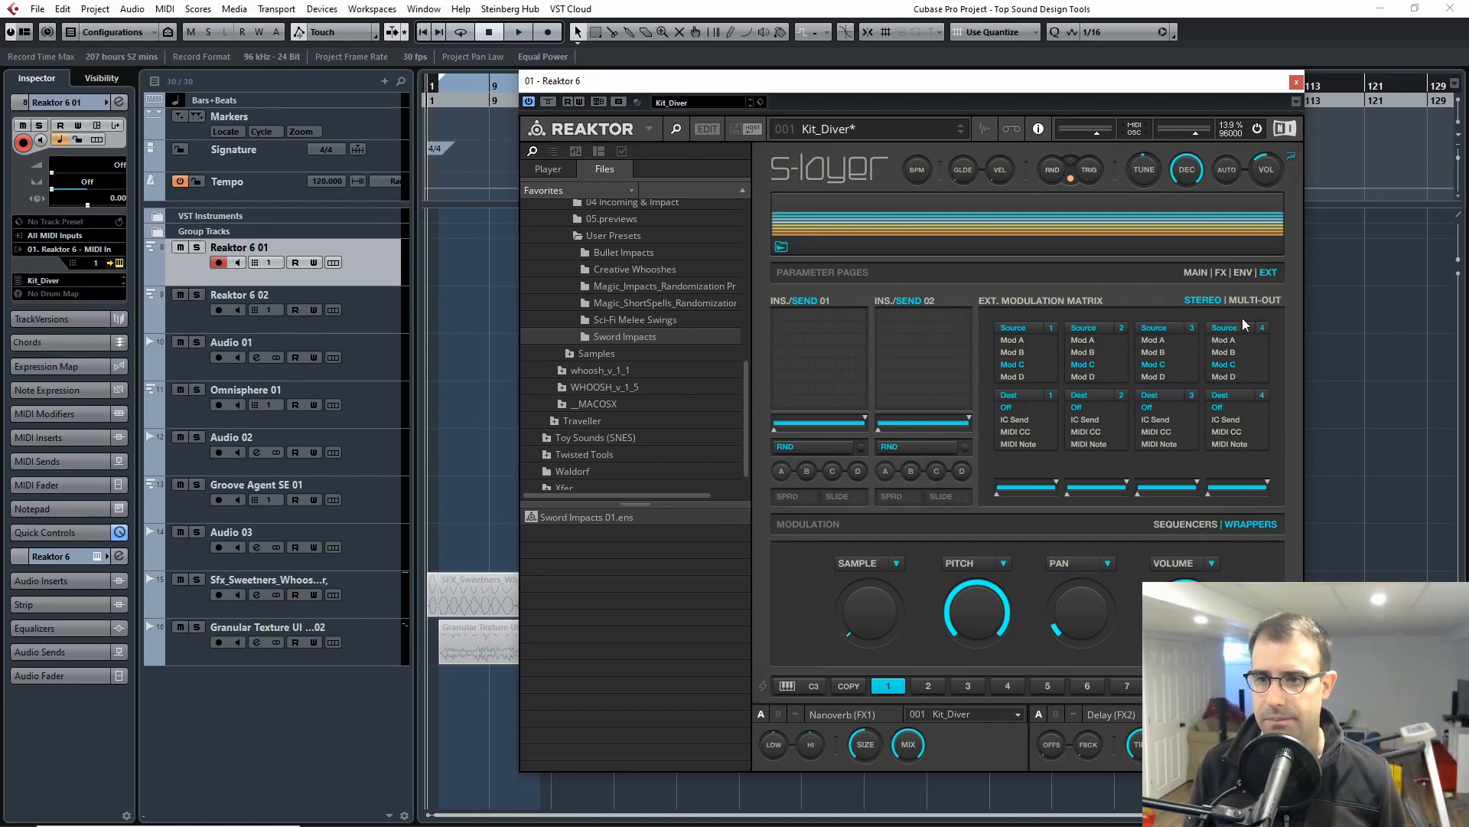
left_click(1192, 274)
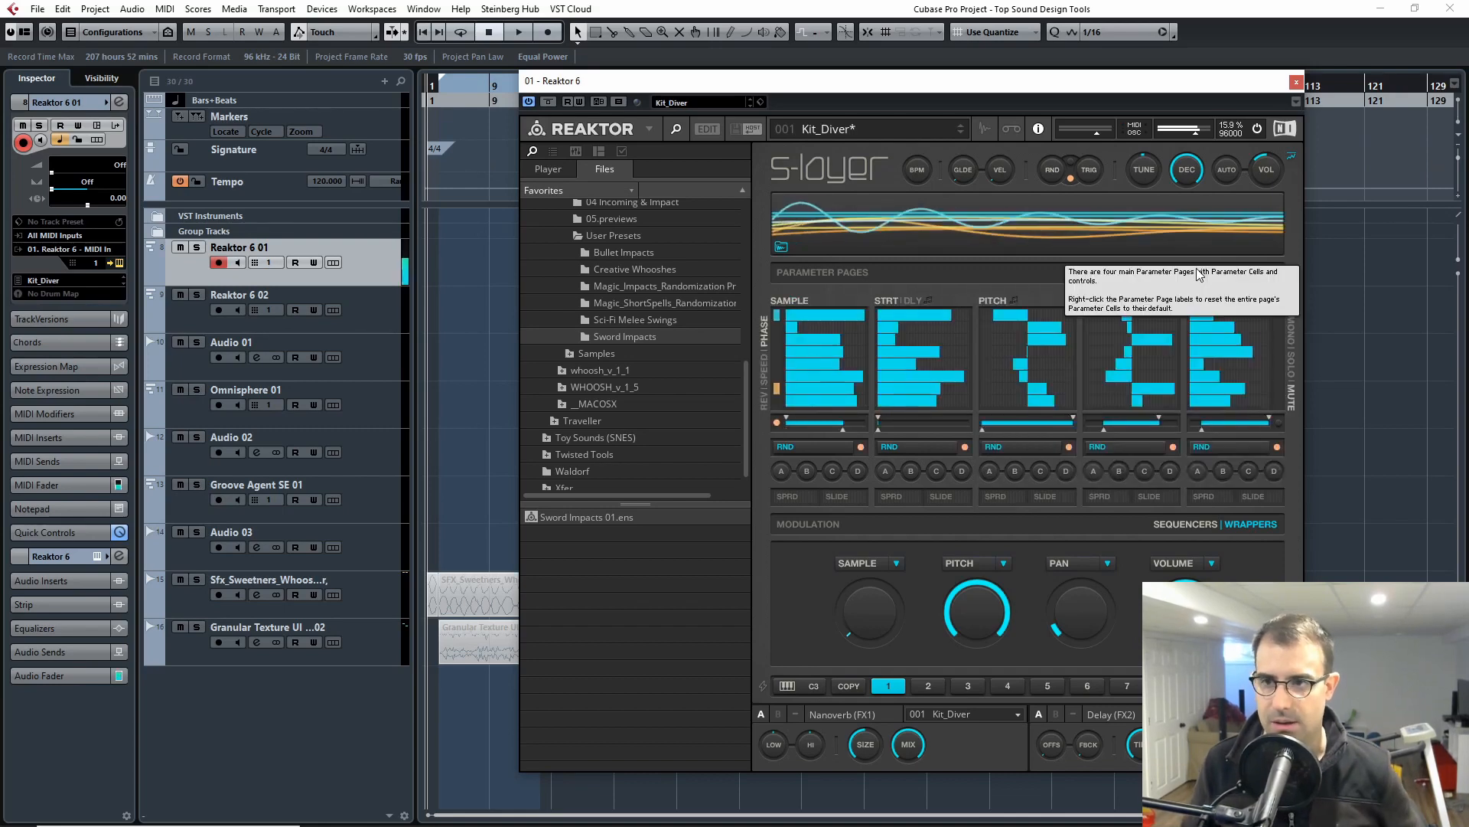
- Randomize scene 1 with S-Layer's master randomizer, and view scenes 2 and 3 before returning to scene 1
left_click(1053, 171)
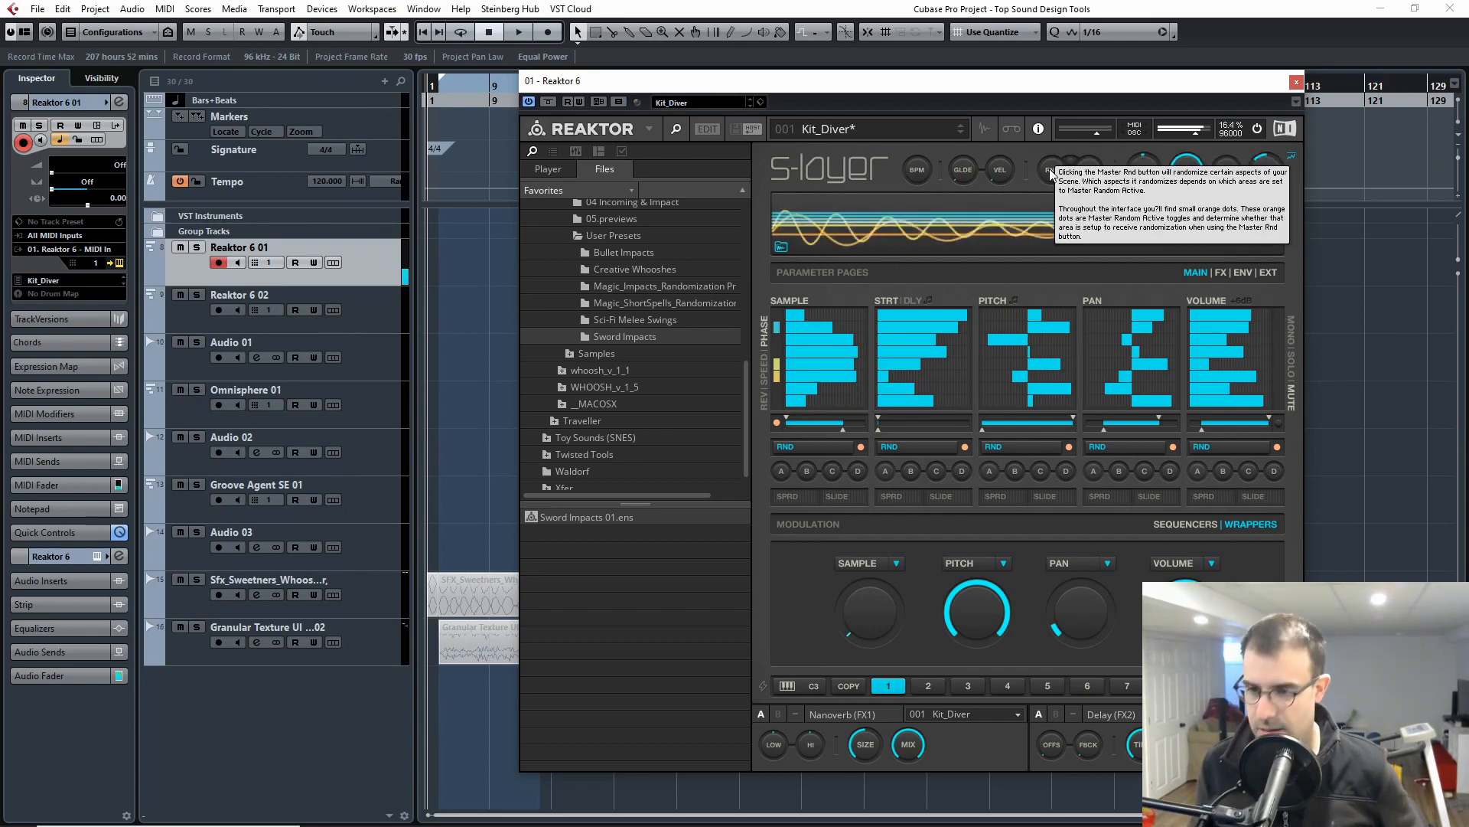
left_click(941, 681)
left_click(970, 686)
left_click(918, 691)
left_click(887, 690)
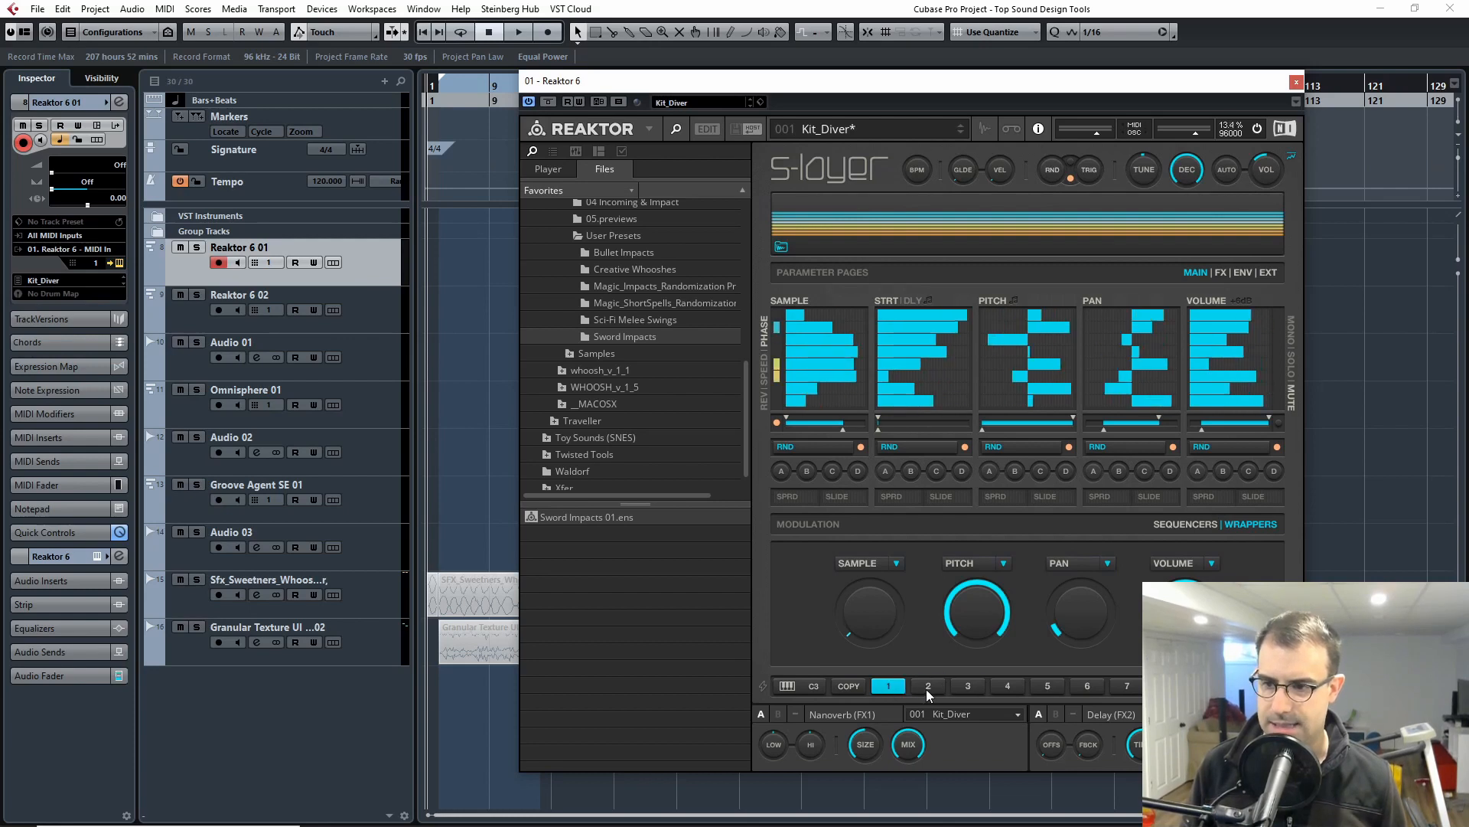
- Examine the randomized cell values of S-Layer scenes 2 through 8 in turn, returning to scene 1
left_click(927, 692)
left_click(892, 690)
left_click(929, 690)
left_click(972, 690)
left_click(1009, 690)
left_click(1052, 690)
left_click(1088, 691)
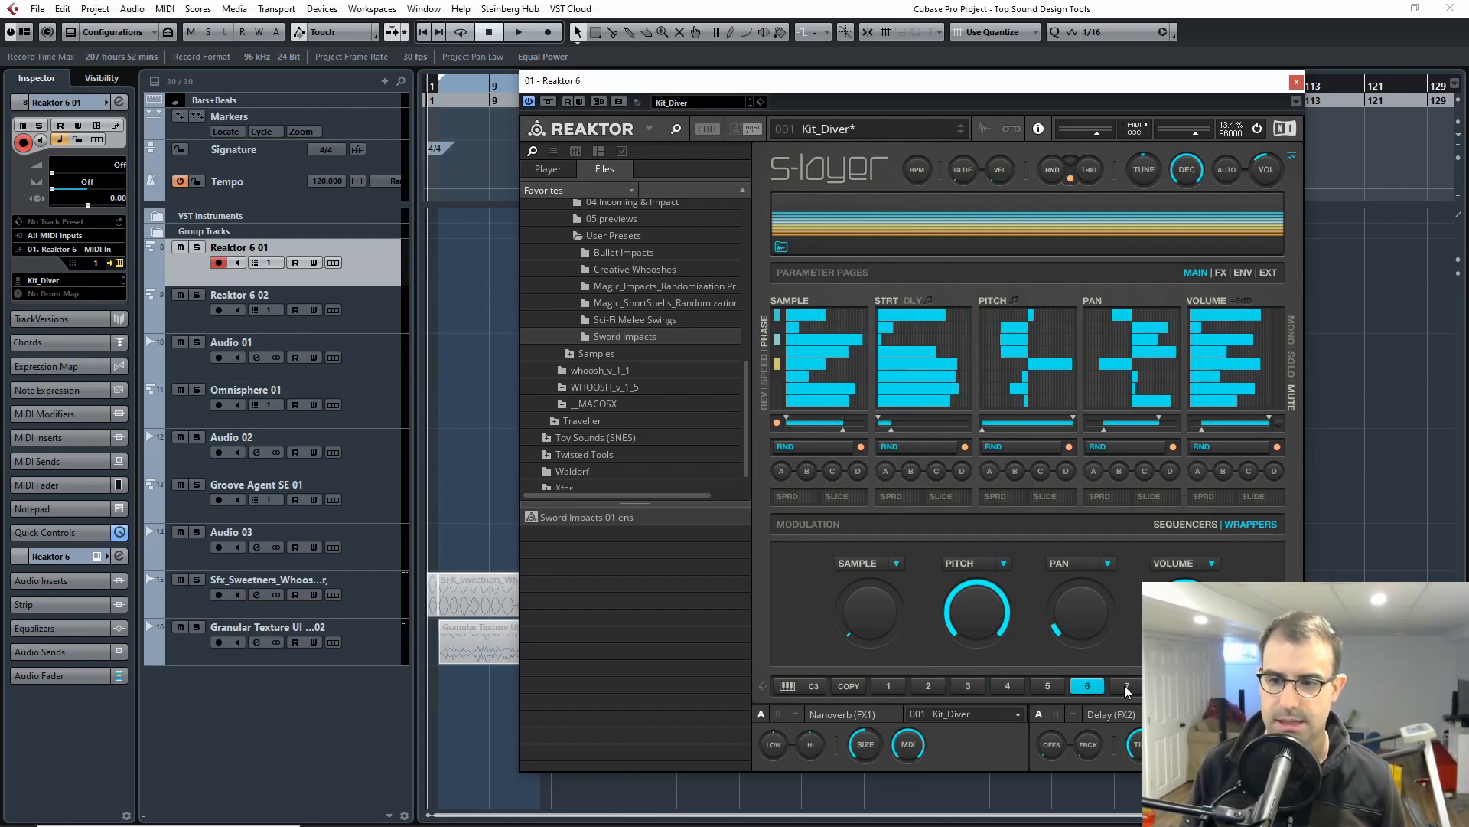
left_click(1125, 691)
left_click(1167, 690)
left_click(886, 687)
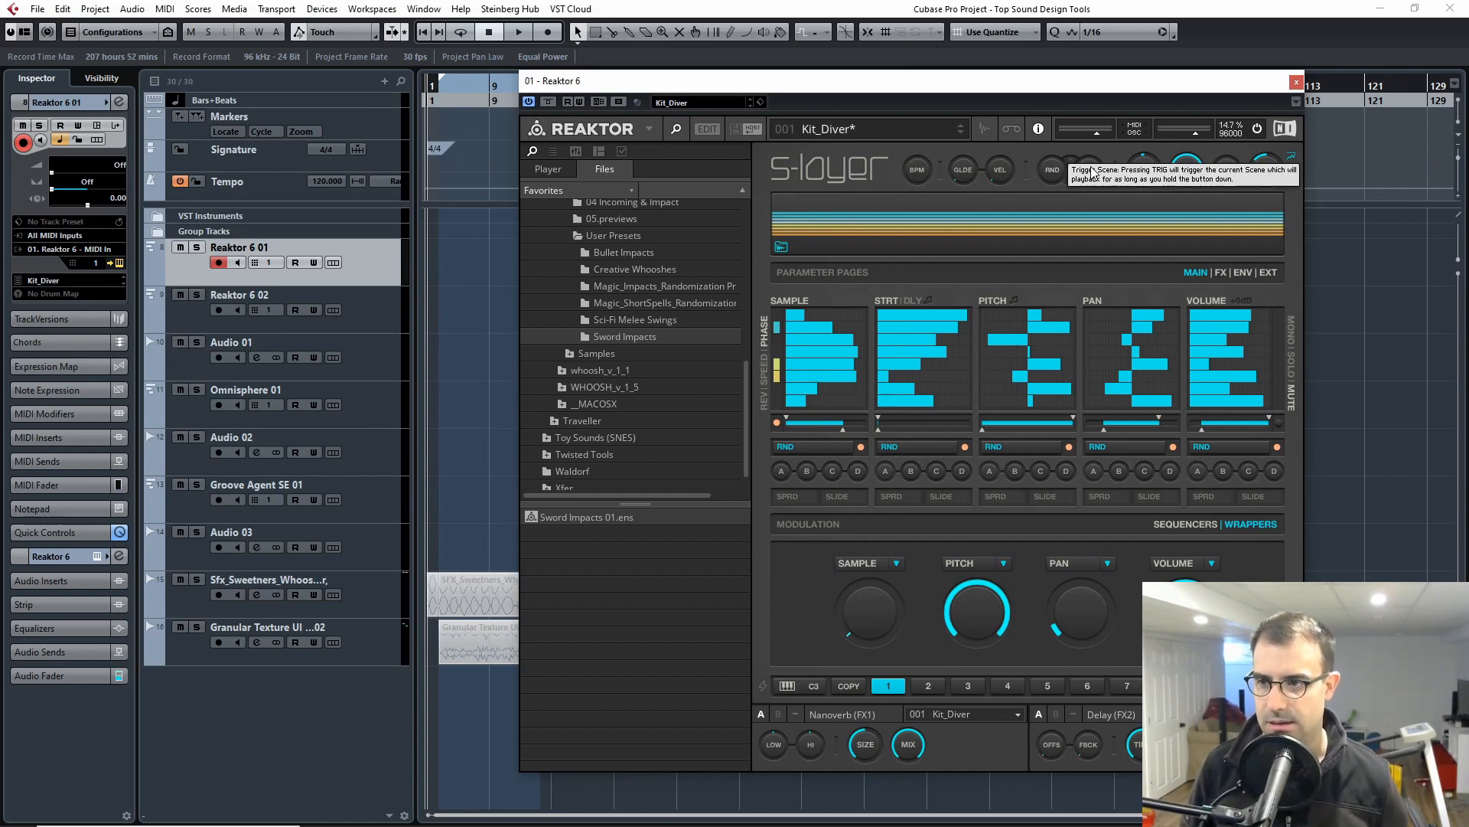
- Randomize S-Layer's scene 1 twice with the master randomizer, and close the Reaktor 6 window
left_click(1053, 168)
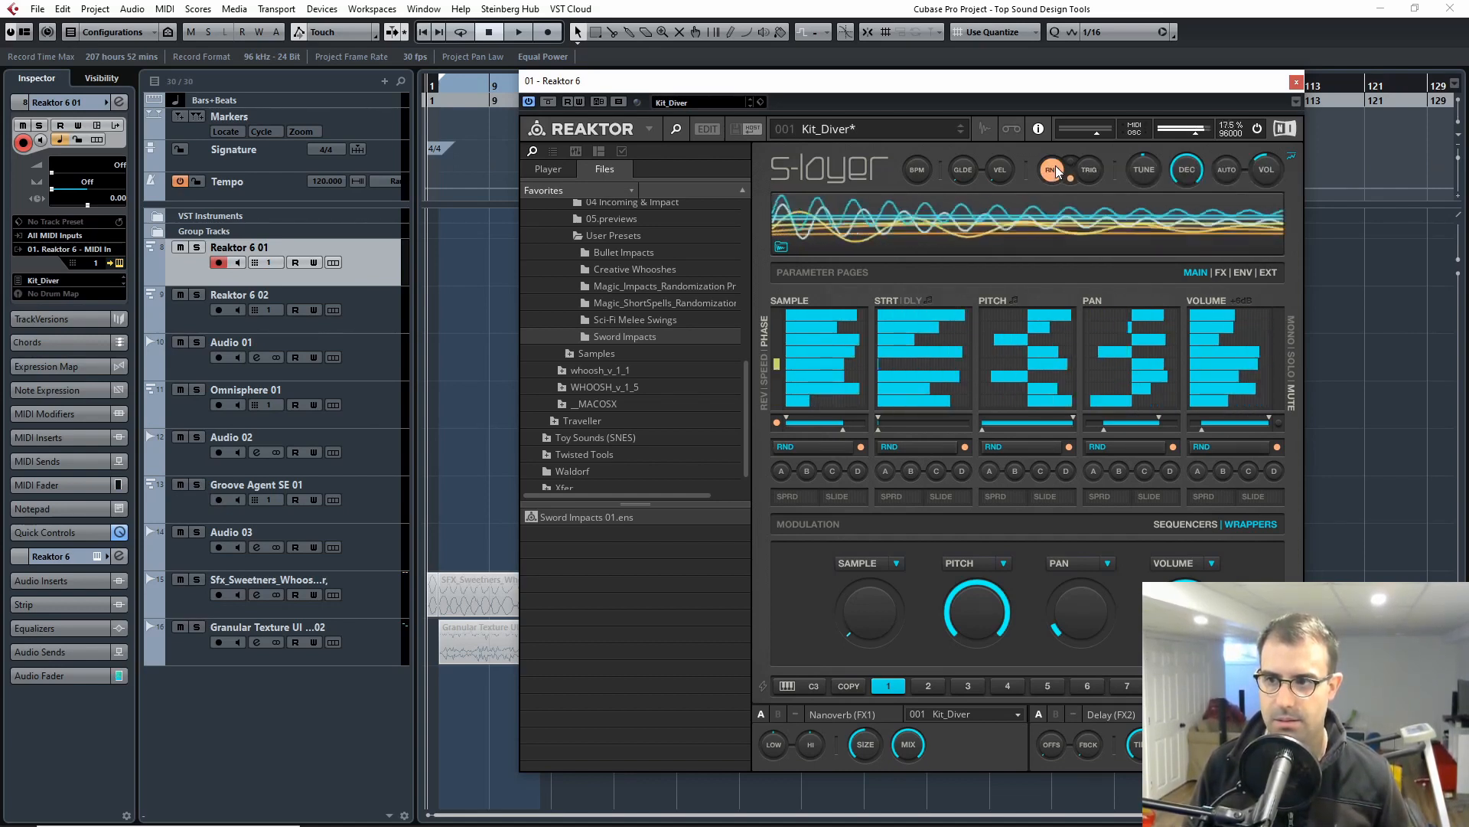
left_click(1055, 166)
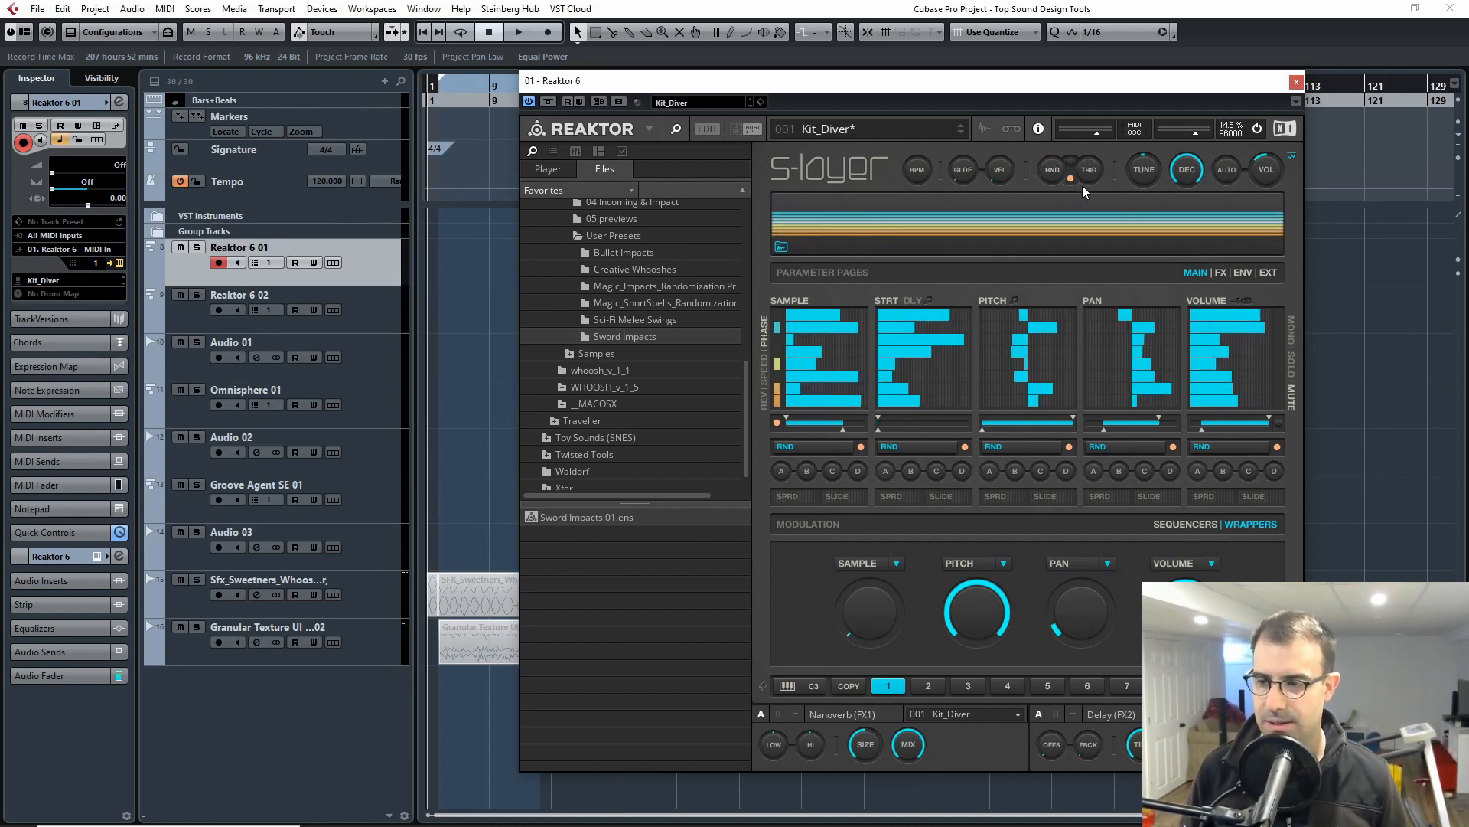
left_click(1295, 81)
- Open the WHOOSH instrument of the Reaktor 6 02 track and reposition its window over the project
left_click(173, 314)
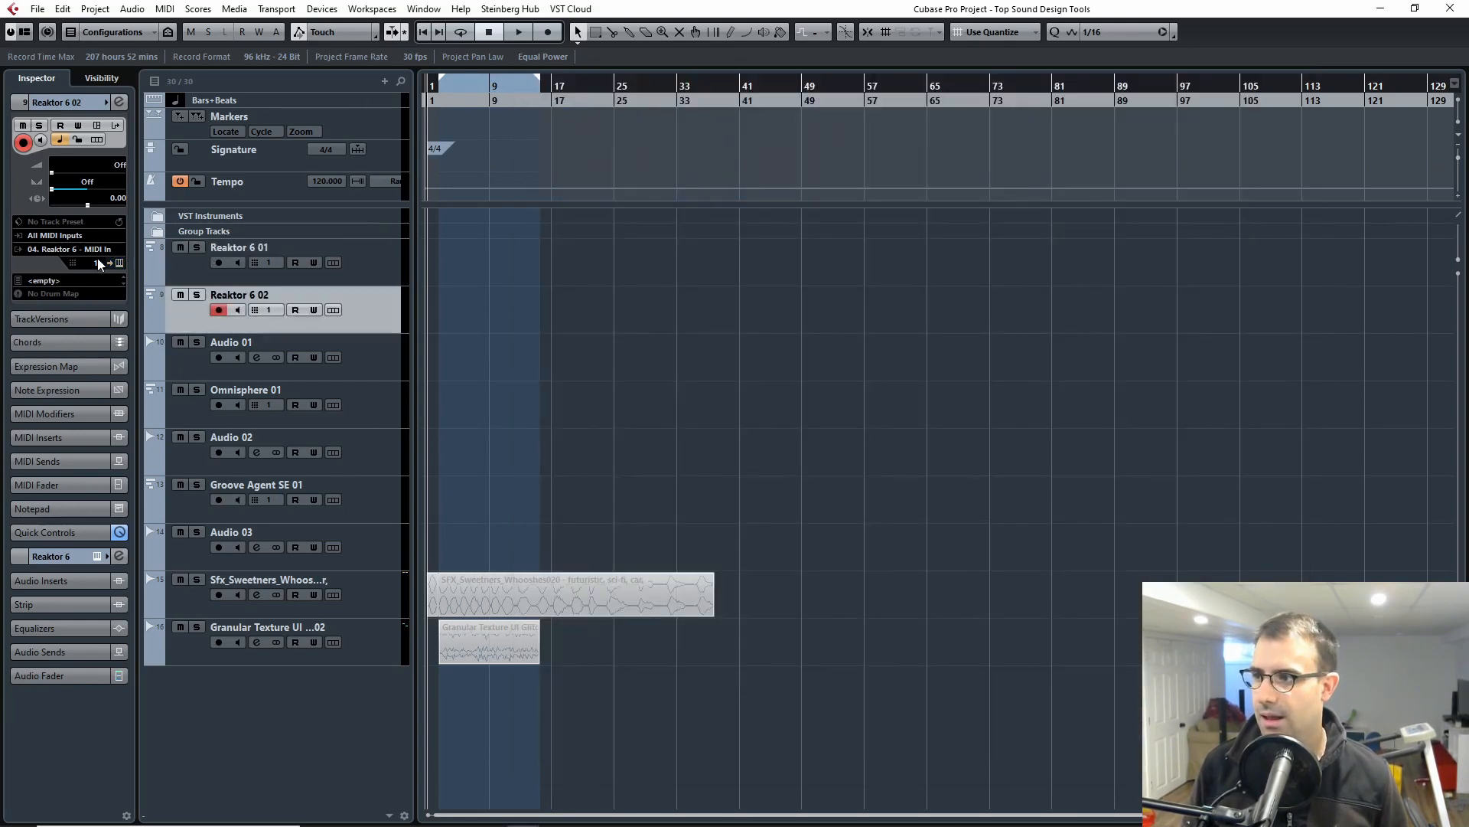
left_click(121, 263)
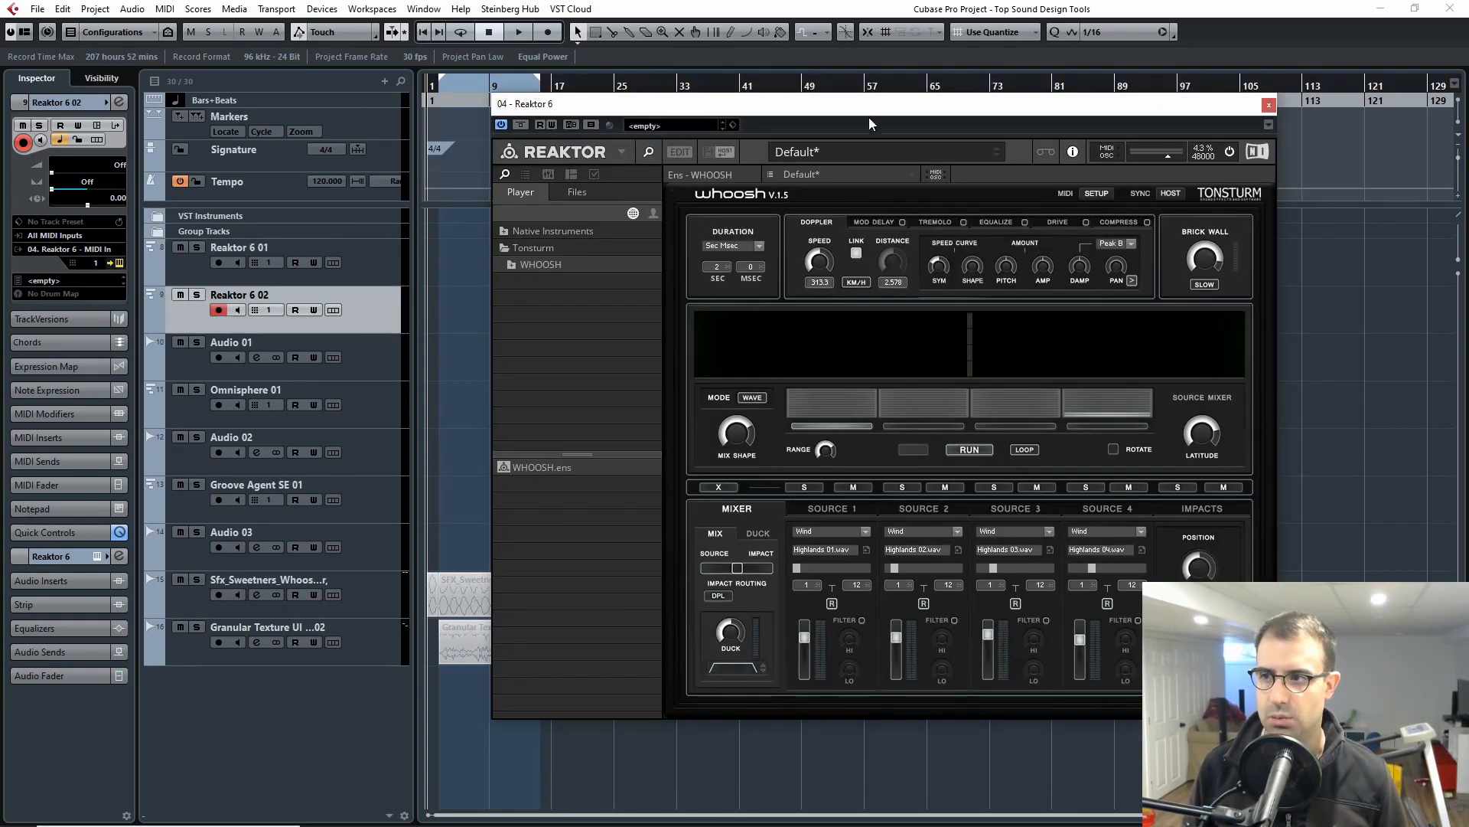
mouse_move(927, 105)
left_mouse_down()
mouse_move(992, 166)
mouse_move(933, 103)
mouse_move(916, 111)
left_mouse_up()
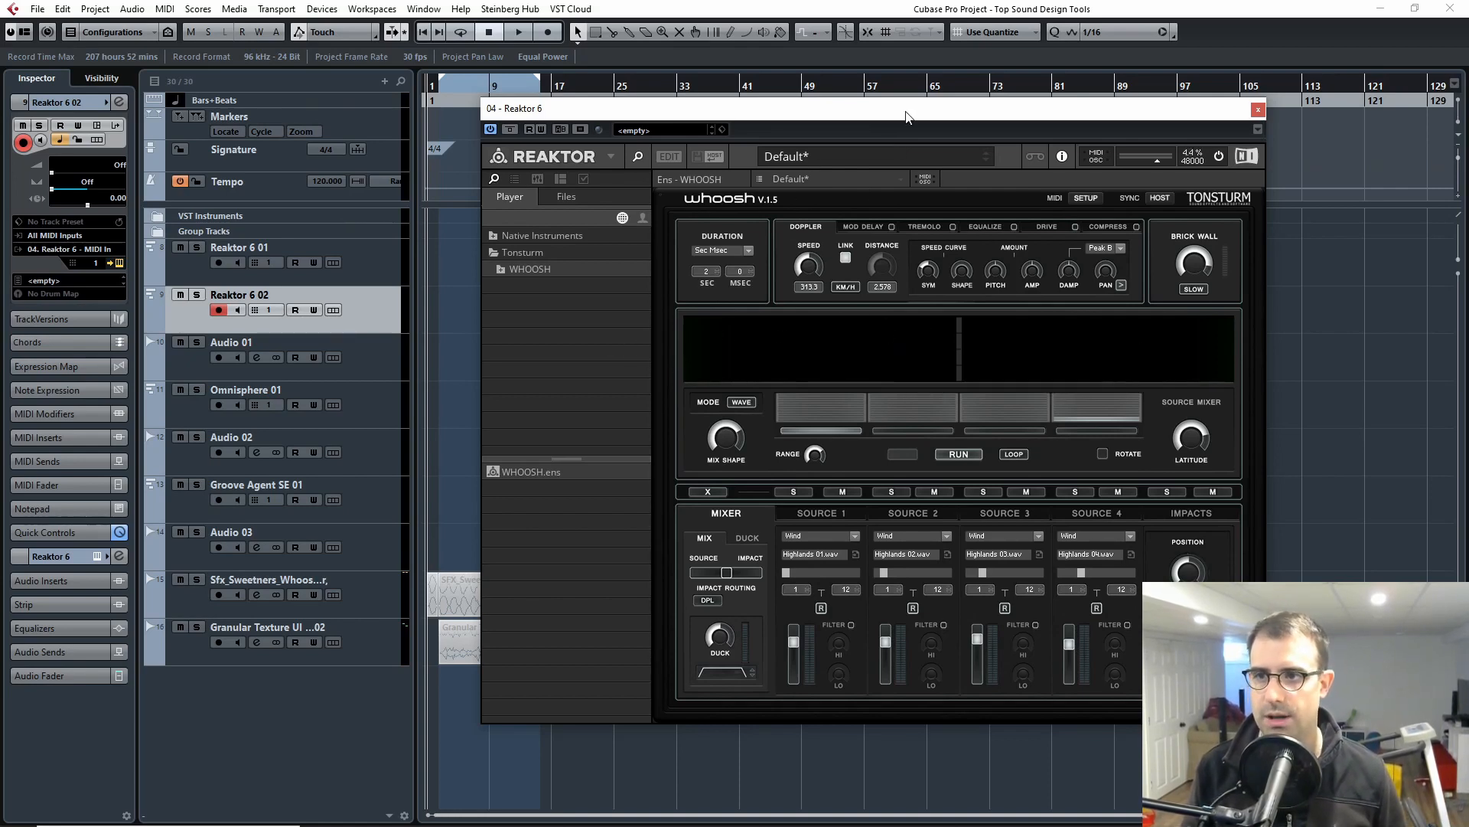
left_click_drag(905, 117, 931, 146)
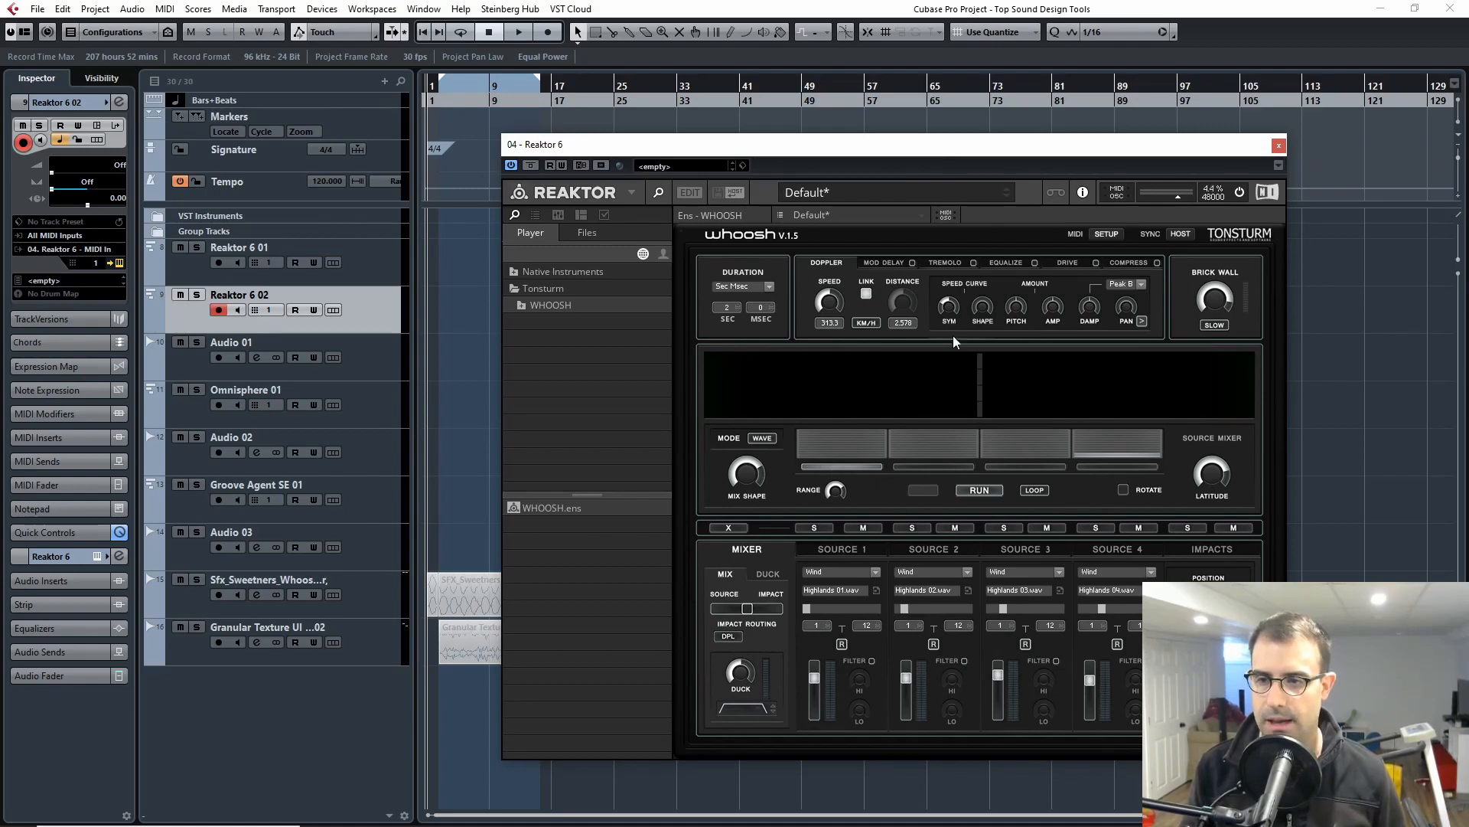
- During playback, enable WHOOSH's source mixer rotation, vary the Doppler speed and settle on about 358 km/h, and set the brick wall limiter to FIRM
key("space")
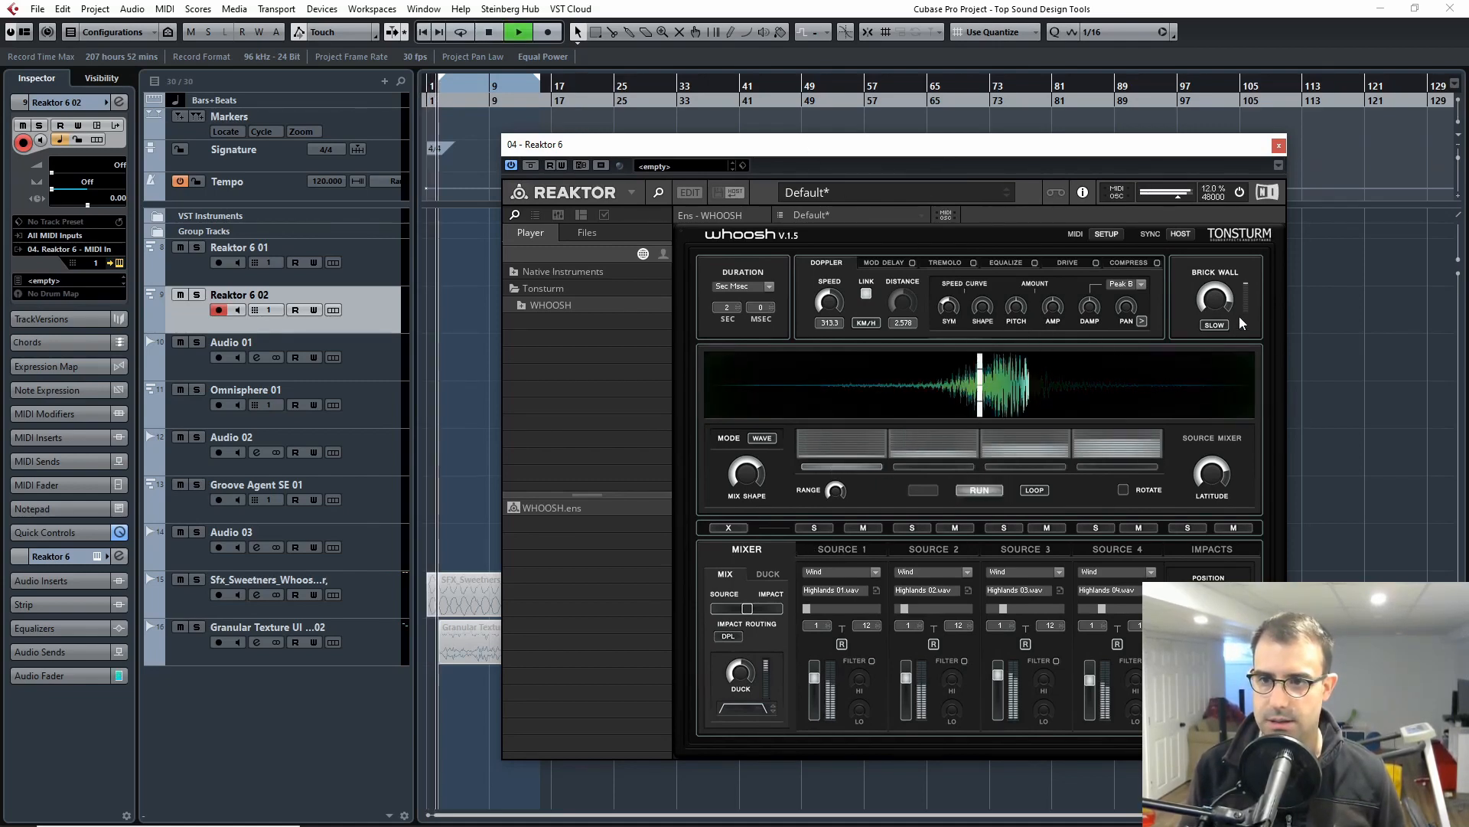
left_click(1128, 487)
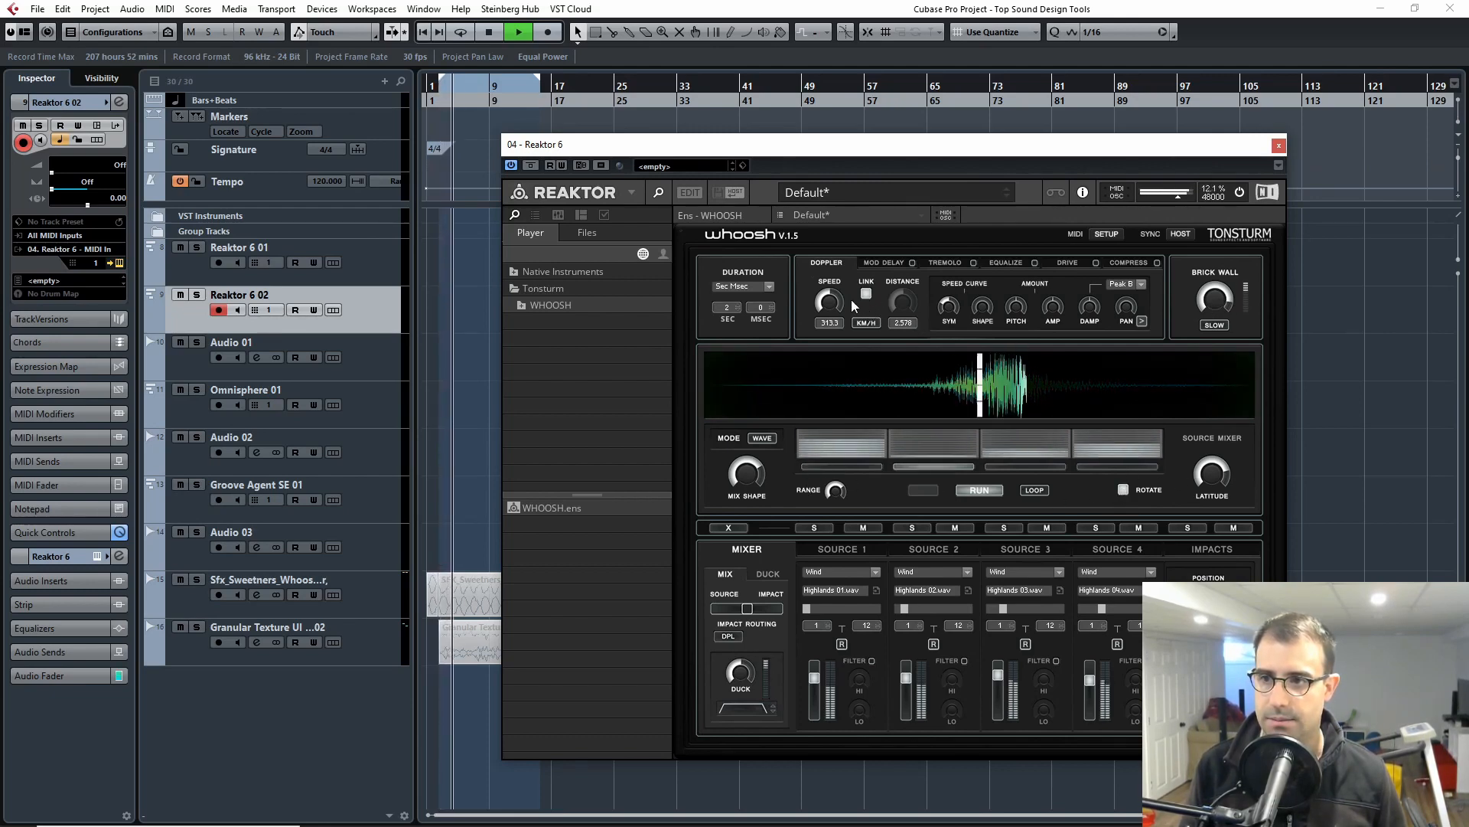
left_click_drag(829, 302, 844, 182)
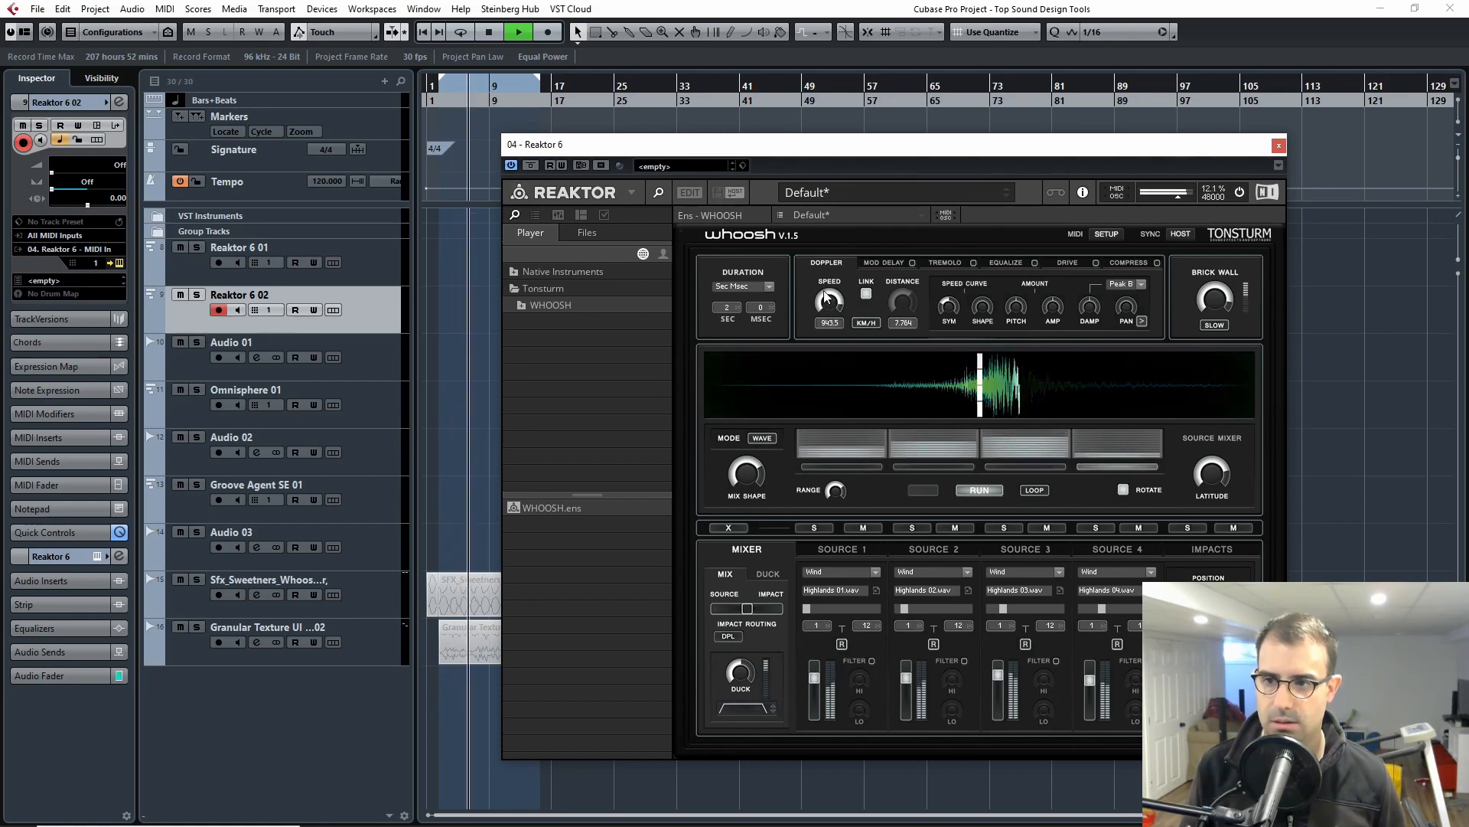
left_click_drag(832, 298, 769, 546)
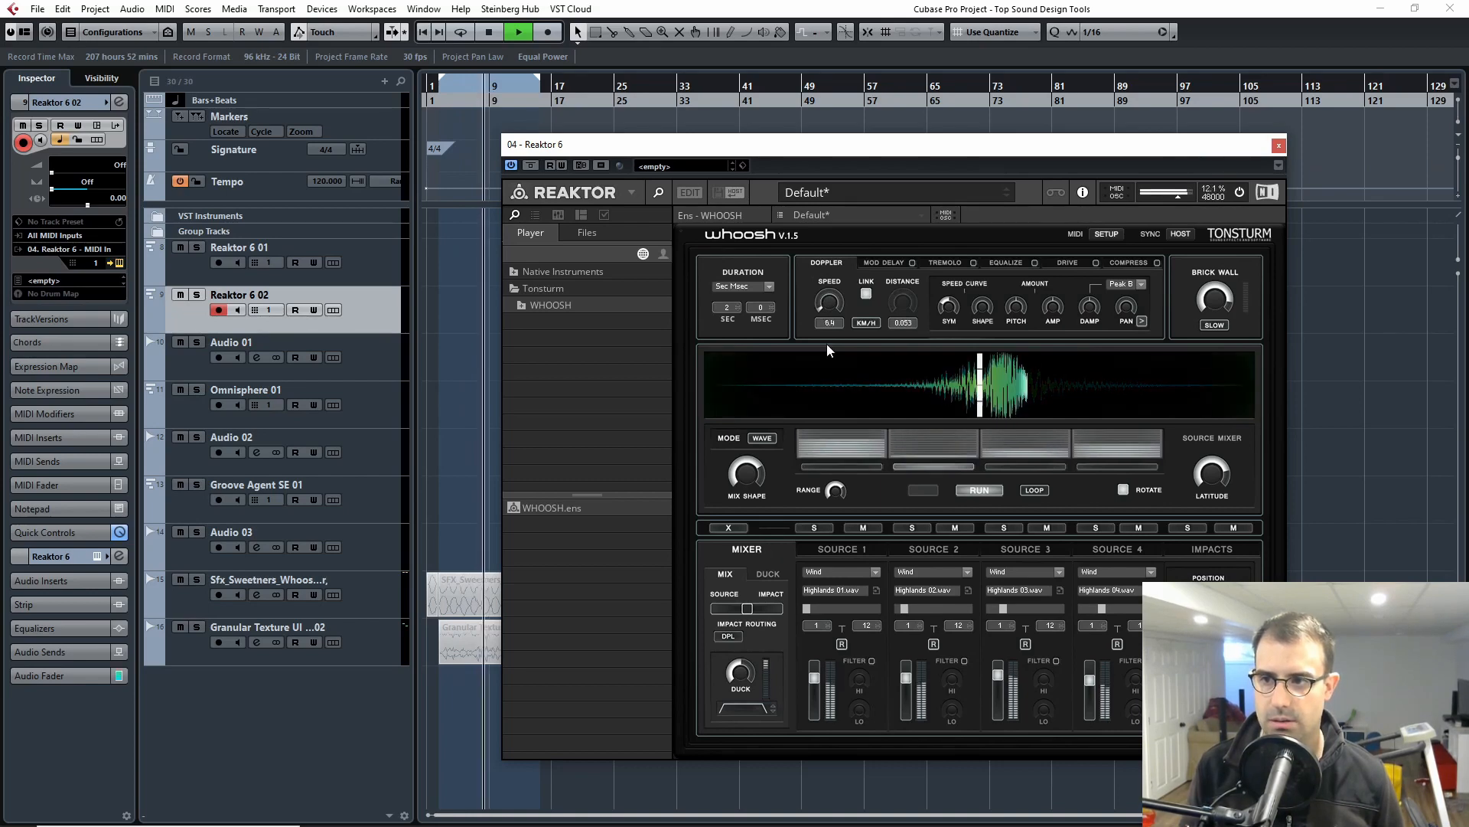
left_click_drag(832, 271, 846, 173)
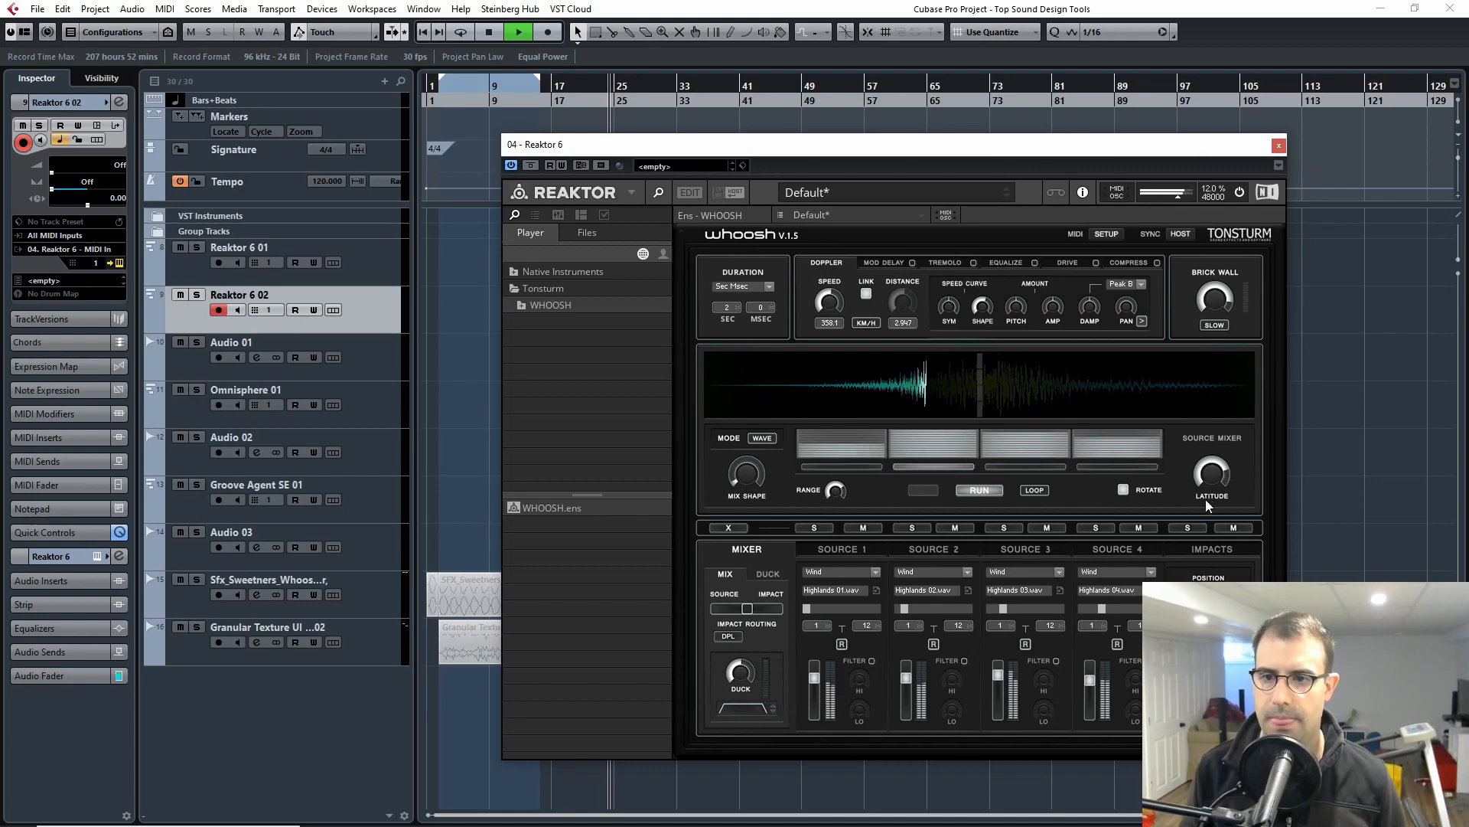
left_click(1215, 324)
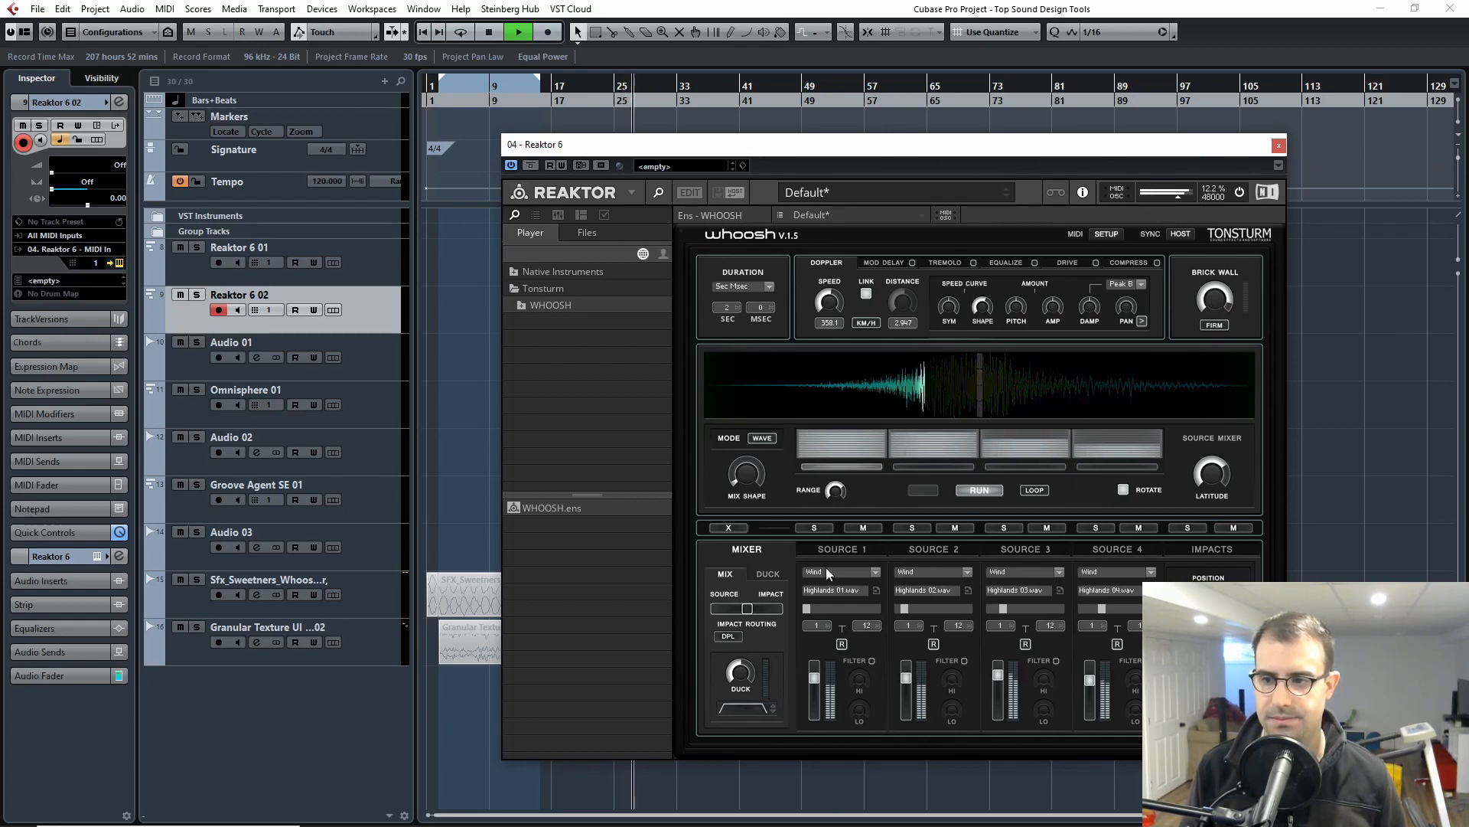
key("space")
- View WHOOSH's Source 1 page, return to the mixer, and set source 1 to USER 1 with its sample slots shown
left_click(841, 550)
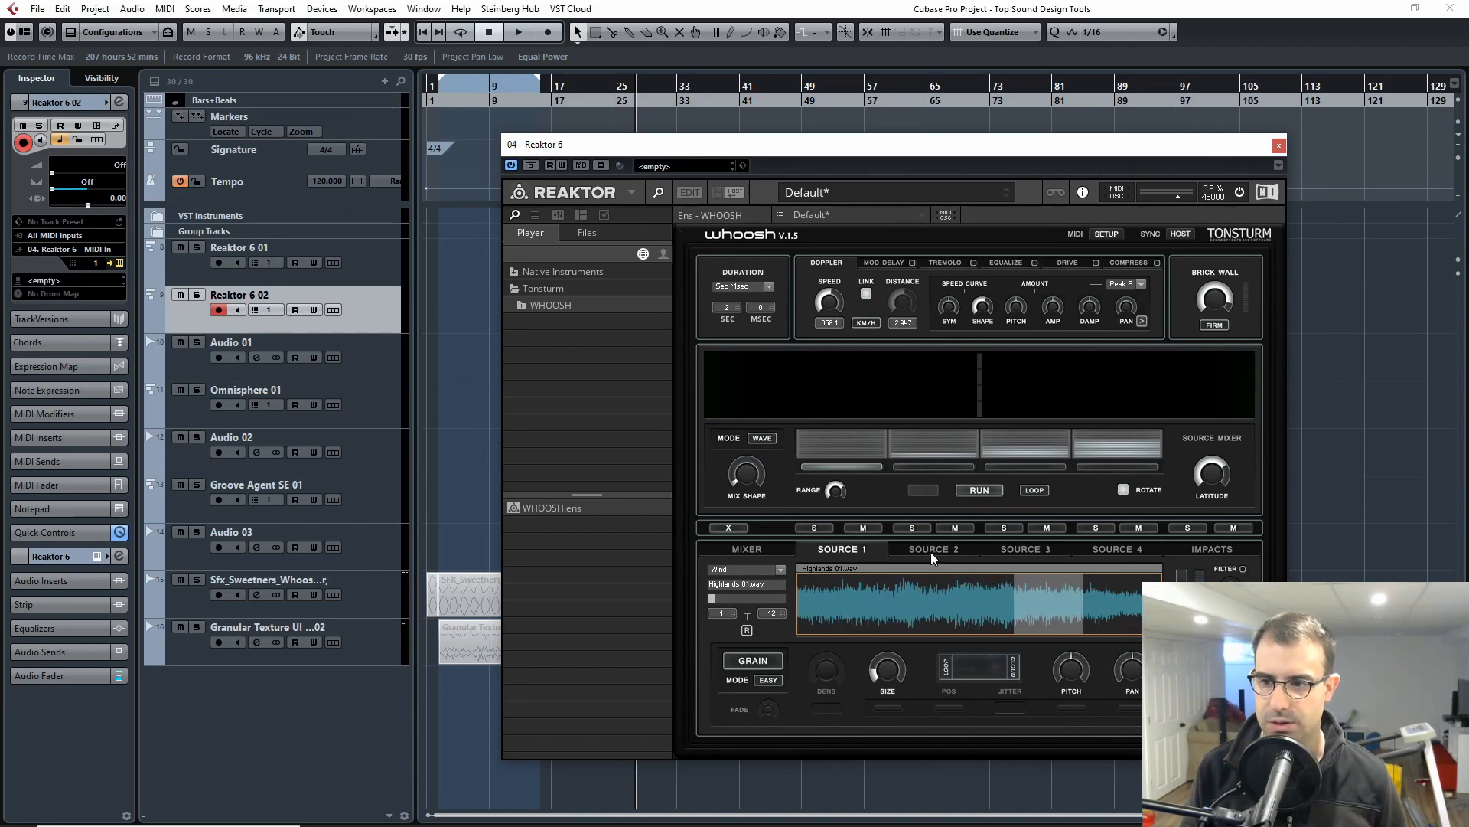
left_click(740, 549)
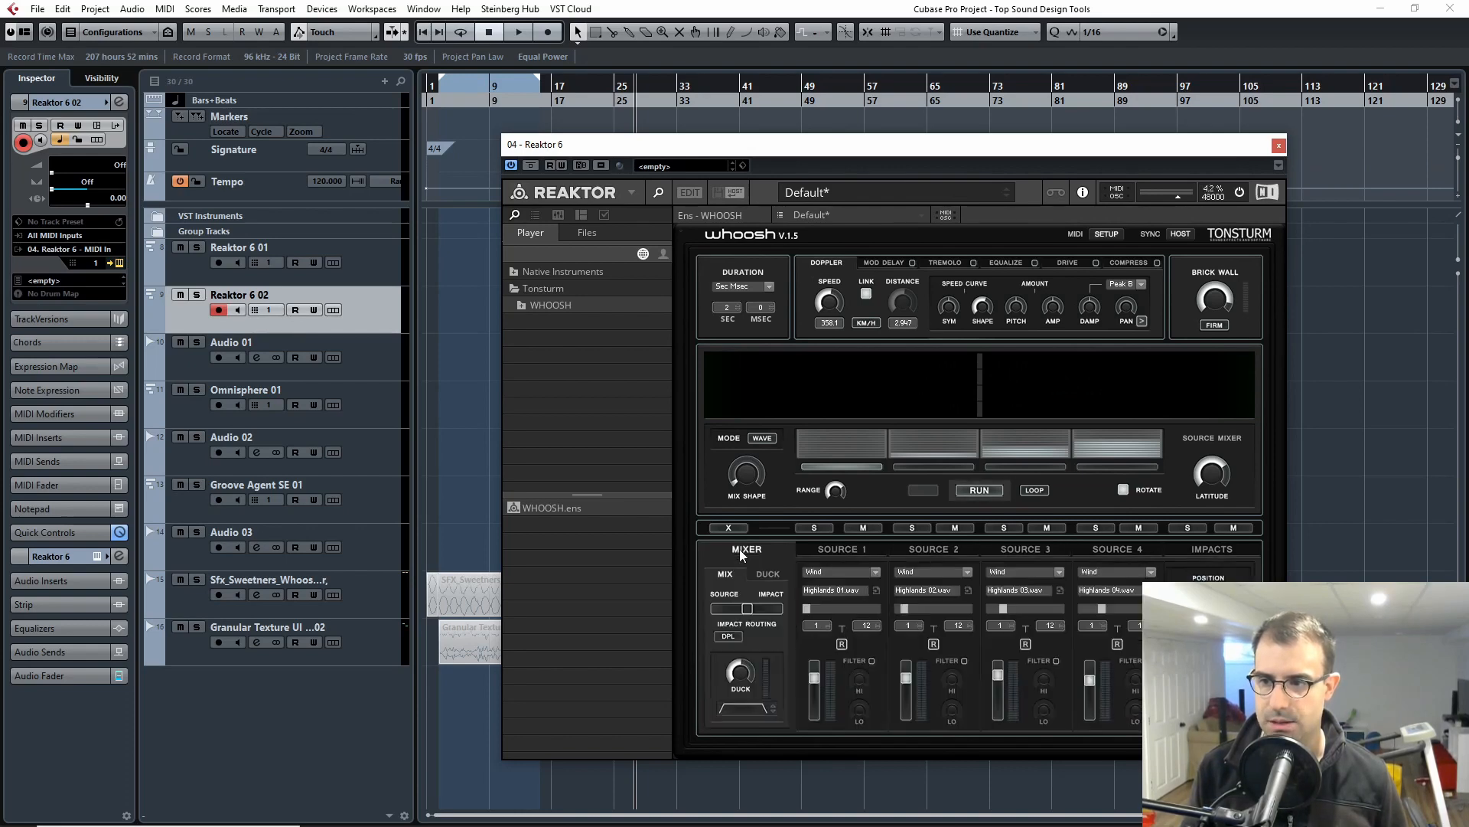
left_click(877, 574)
left_click(823, 735)
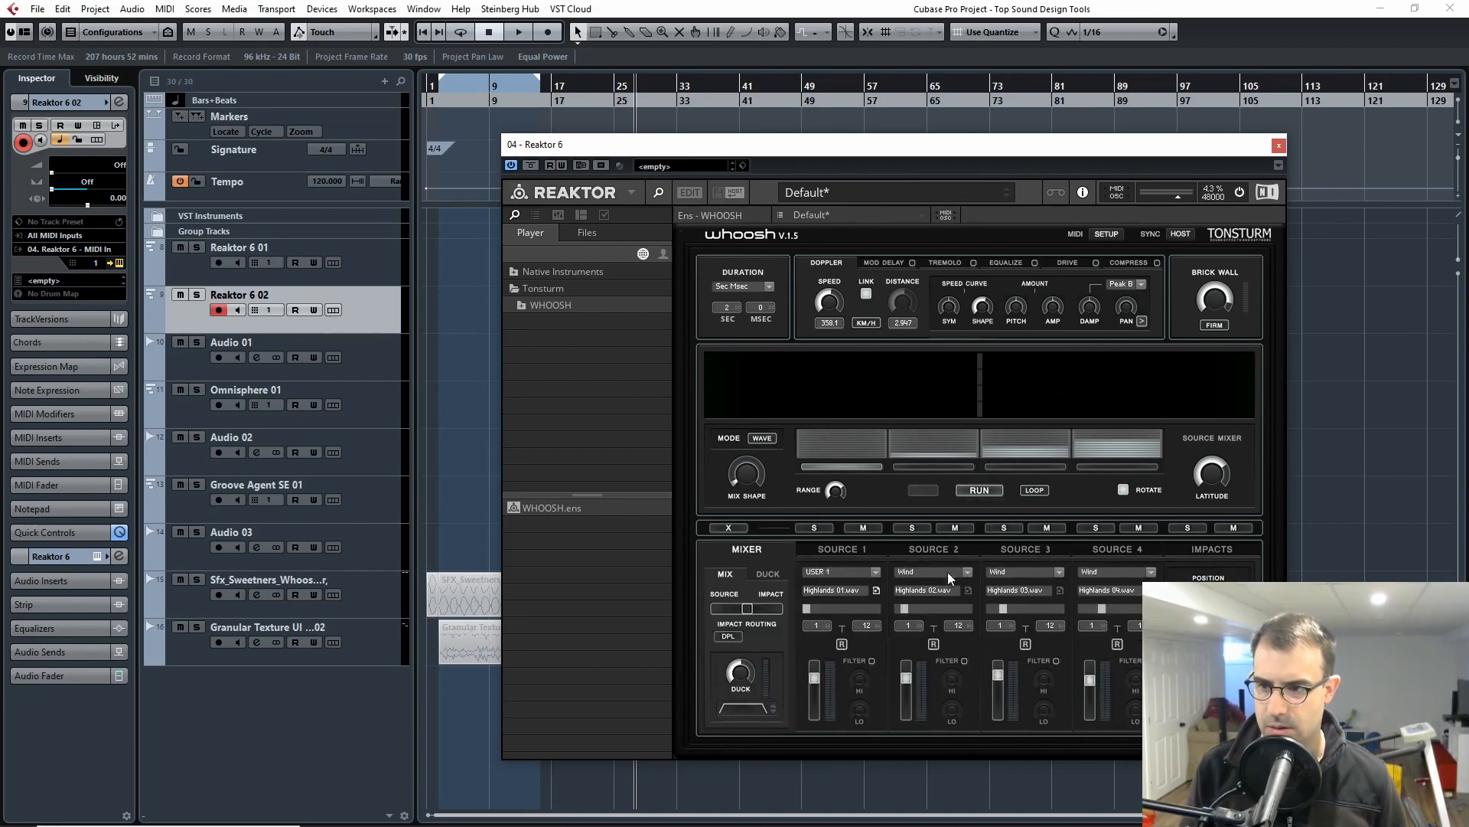
left_click(876, 591)
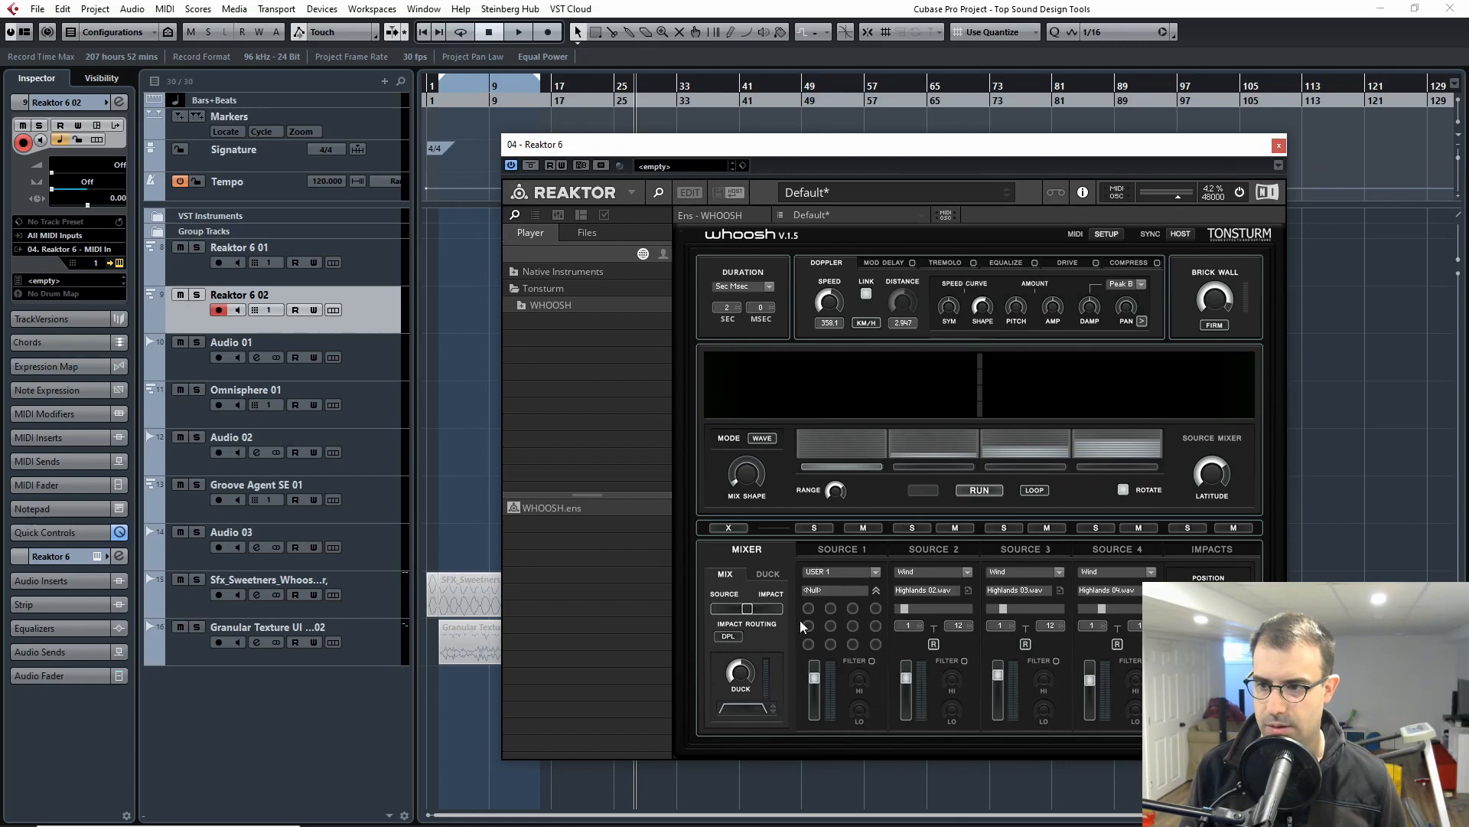
- Set sources 2, 3 and 4 to USER 2, USER 3 and USER 4, and show their sample slots
left_click(967, 571)
left_click(912, 733)
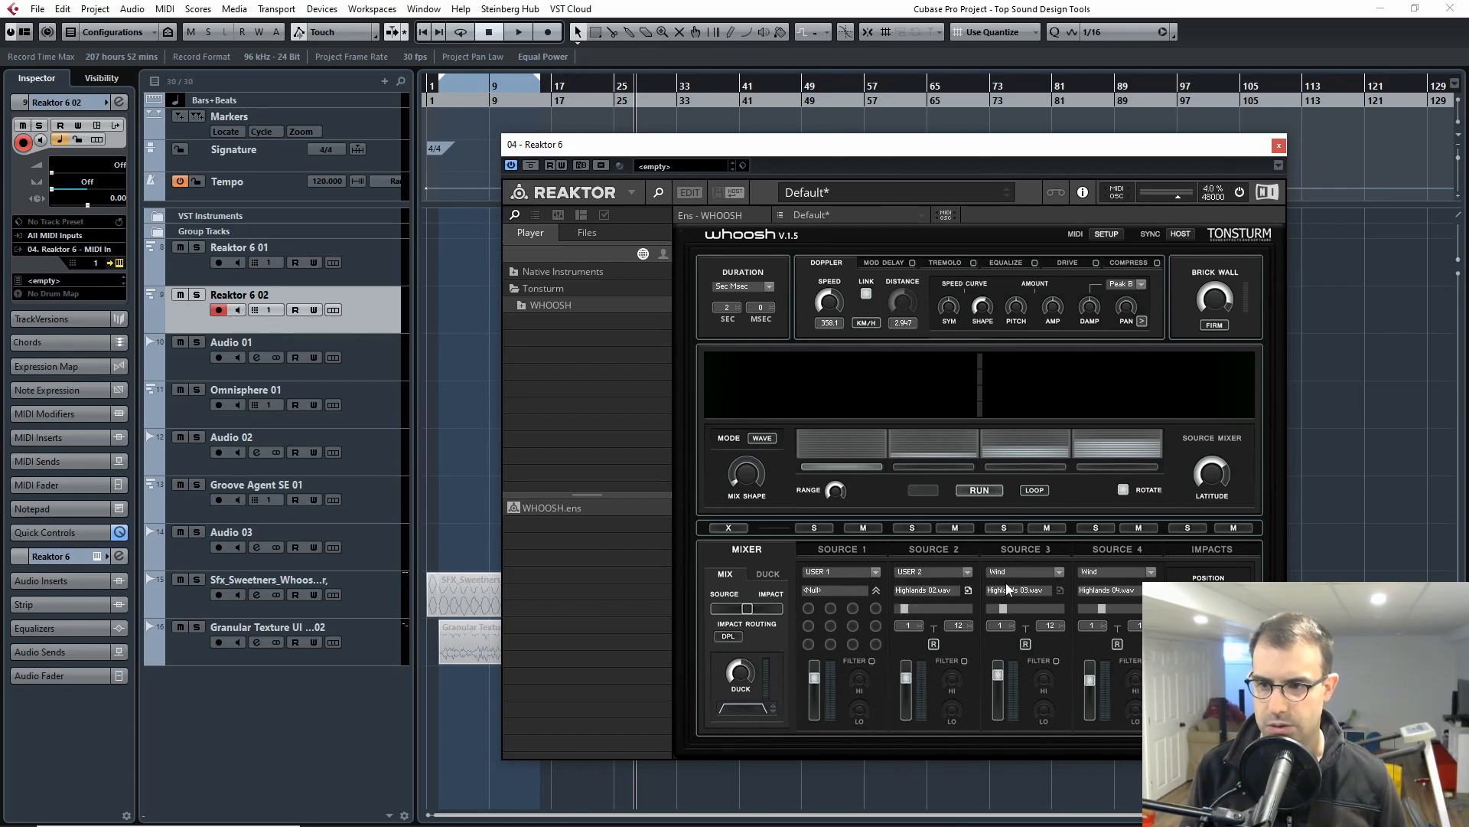
left_click(1060, 572)
left_click(1004, 737)
left_click(1150, 571)
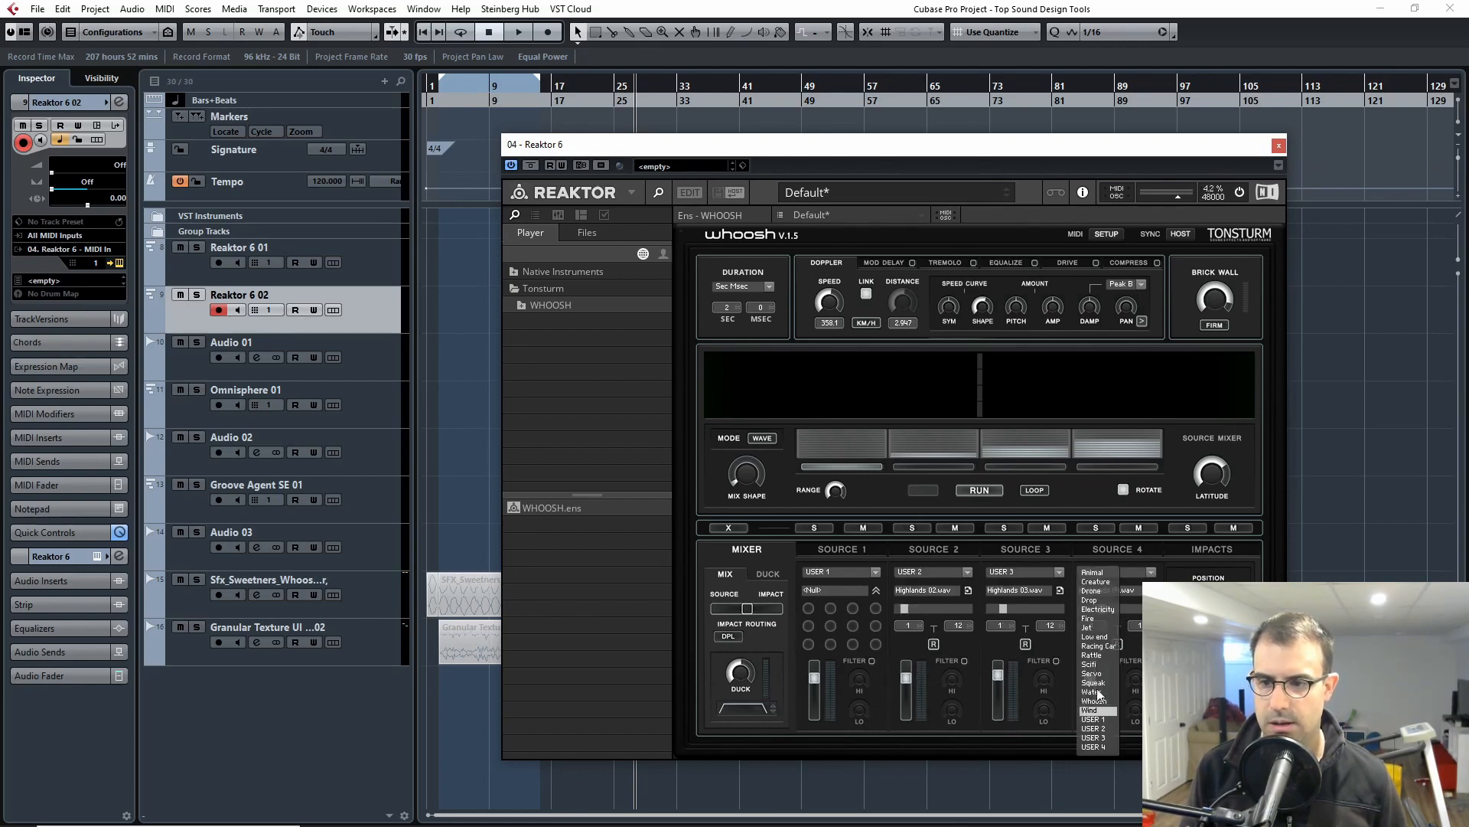
left_click(1093, 747)
left_click(1061, 591)
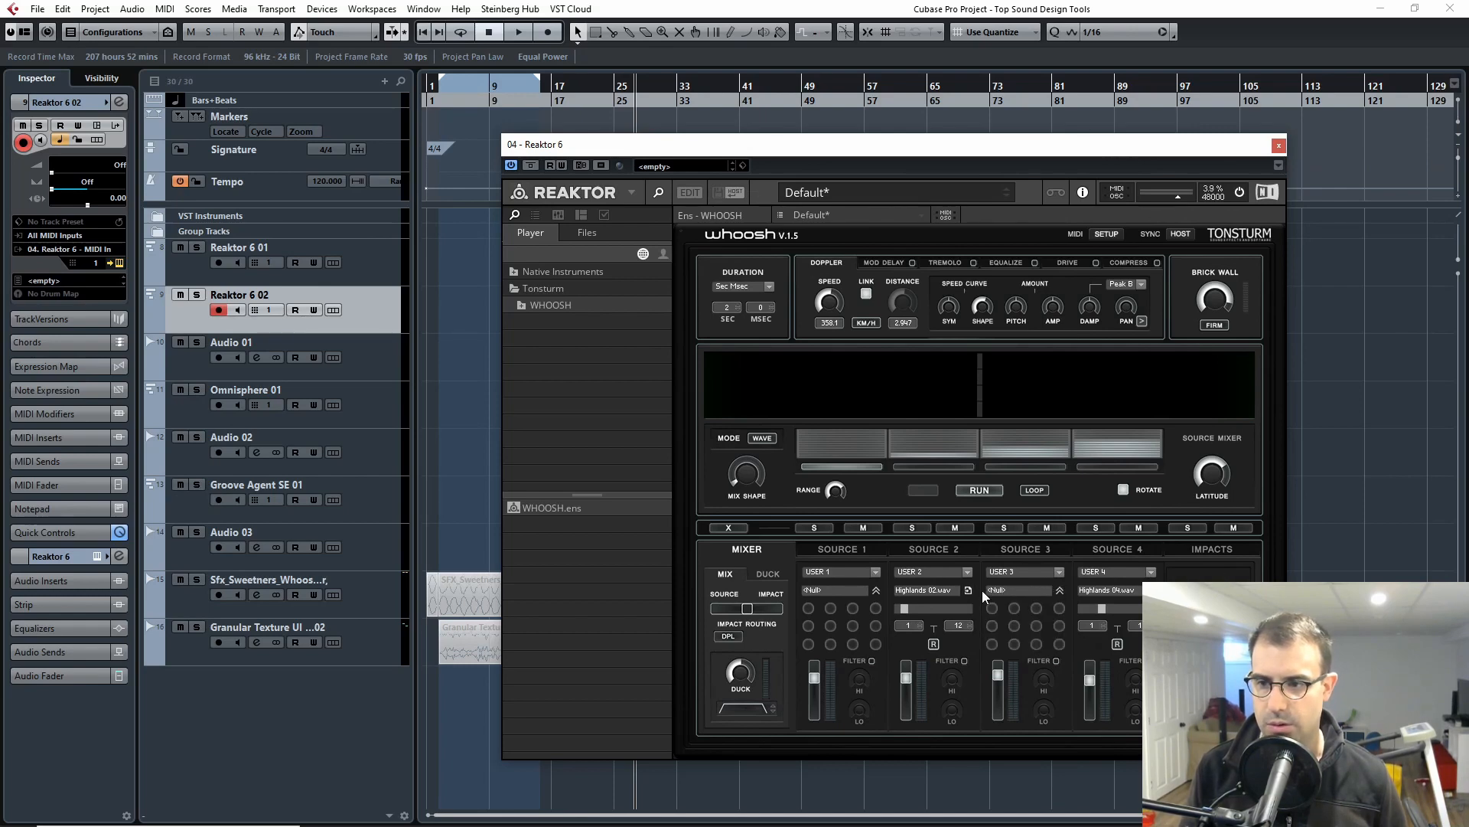
left_click(969, 590)
left_click(1152, 590)
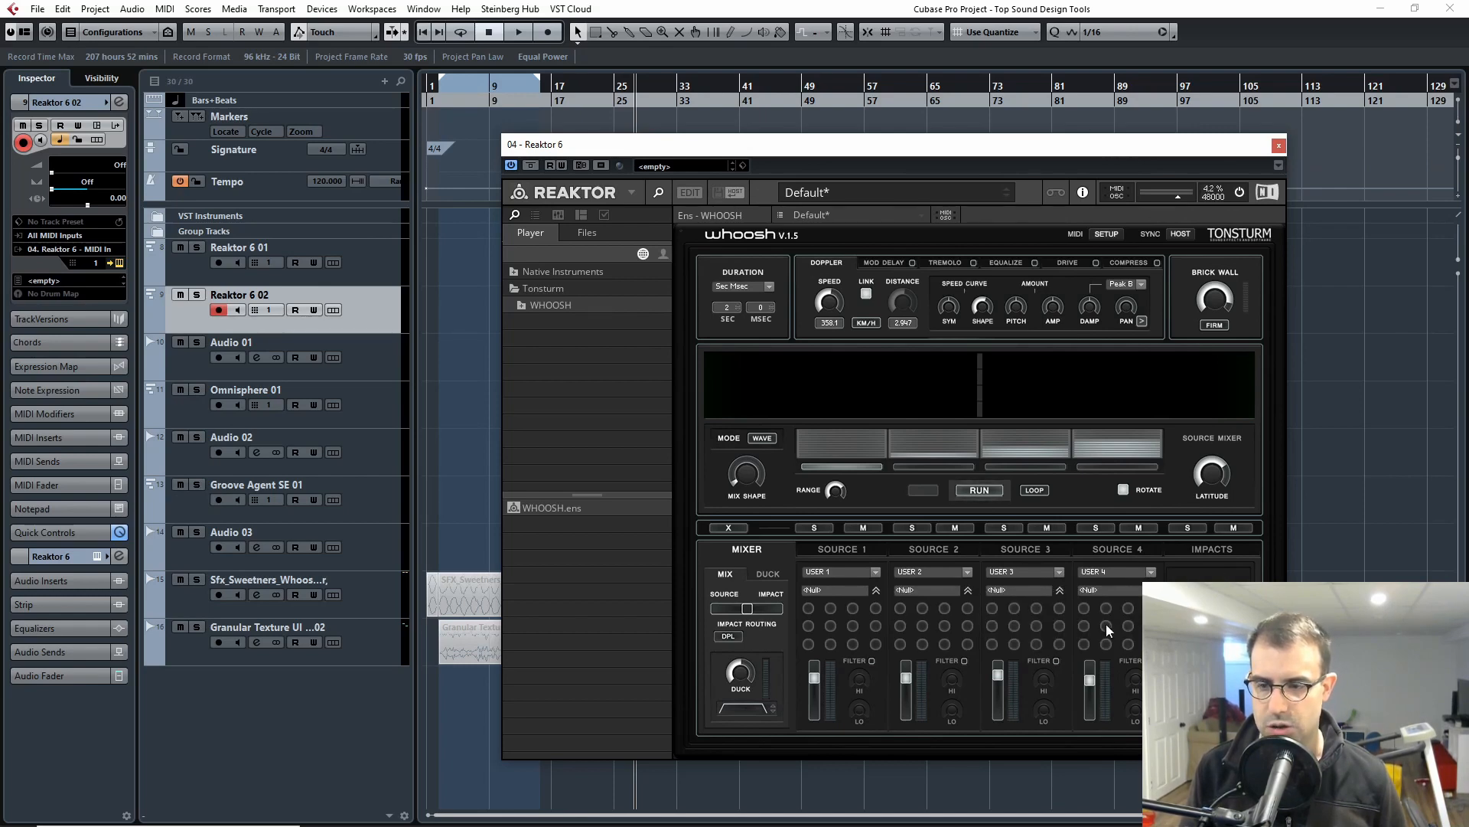
- Shift the grain region of source 1 to an earlier part of the Highlands 01.wav waveform, and close the Reaktor 6 window
left_click(816, 551)
left_click_drag(1026, 597, 981, 595)
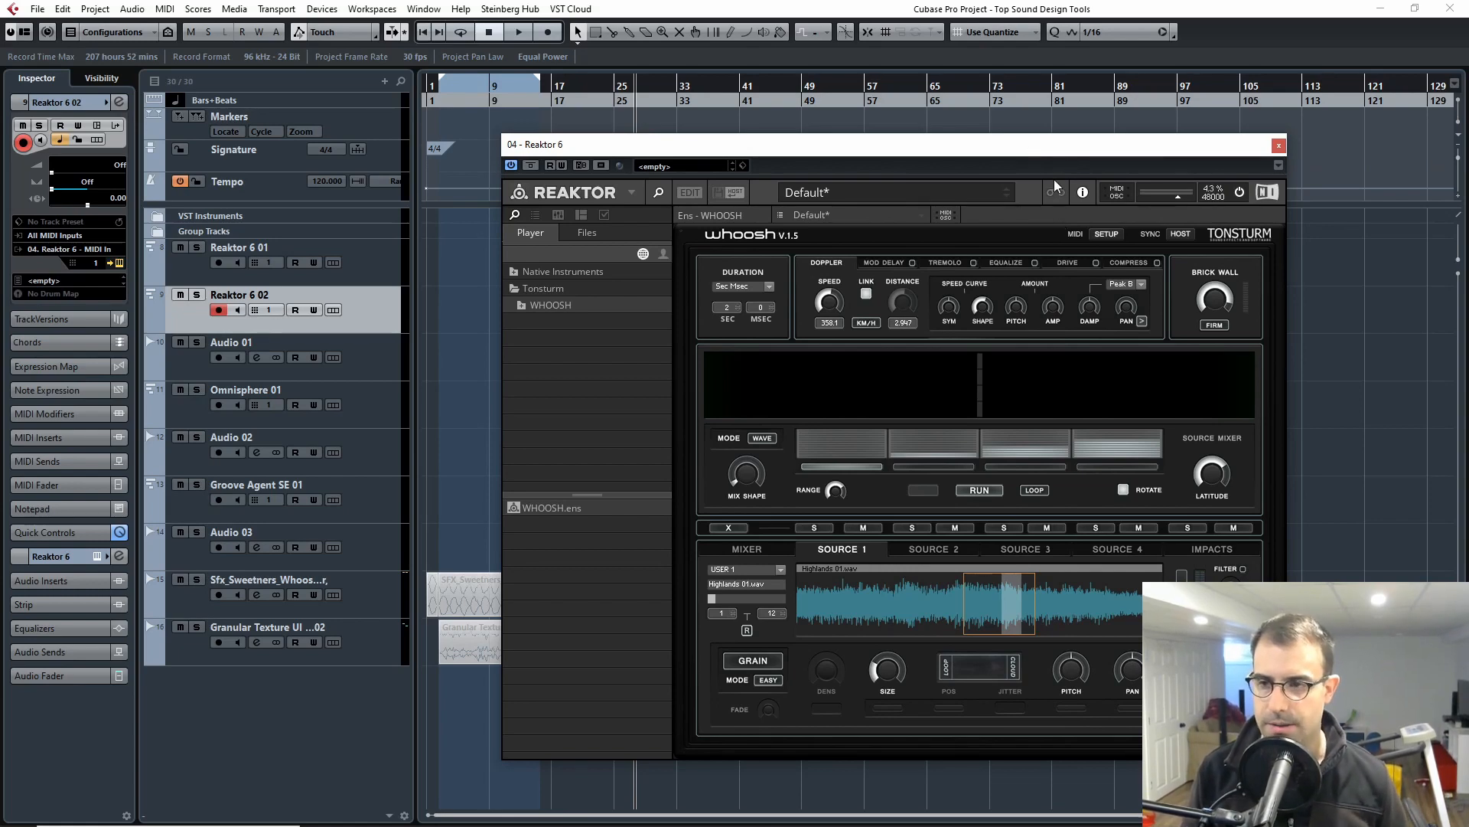
left_click(1278, 144)
- Open the Omnisphere instrument of the Omnisphere 01 track and reposition its window
left_click(199, 418)
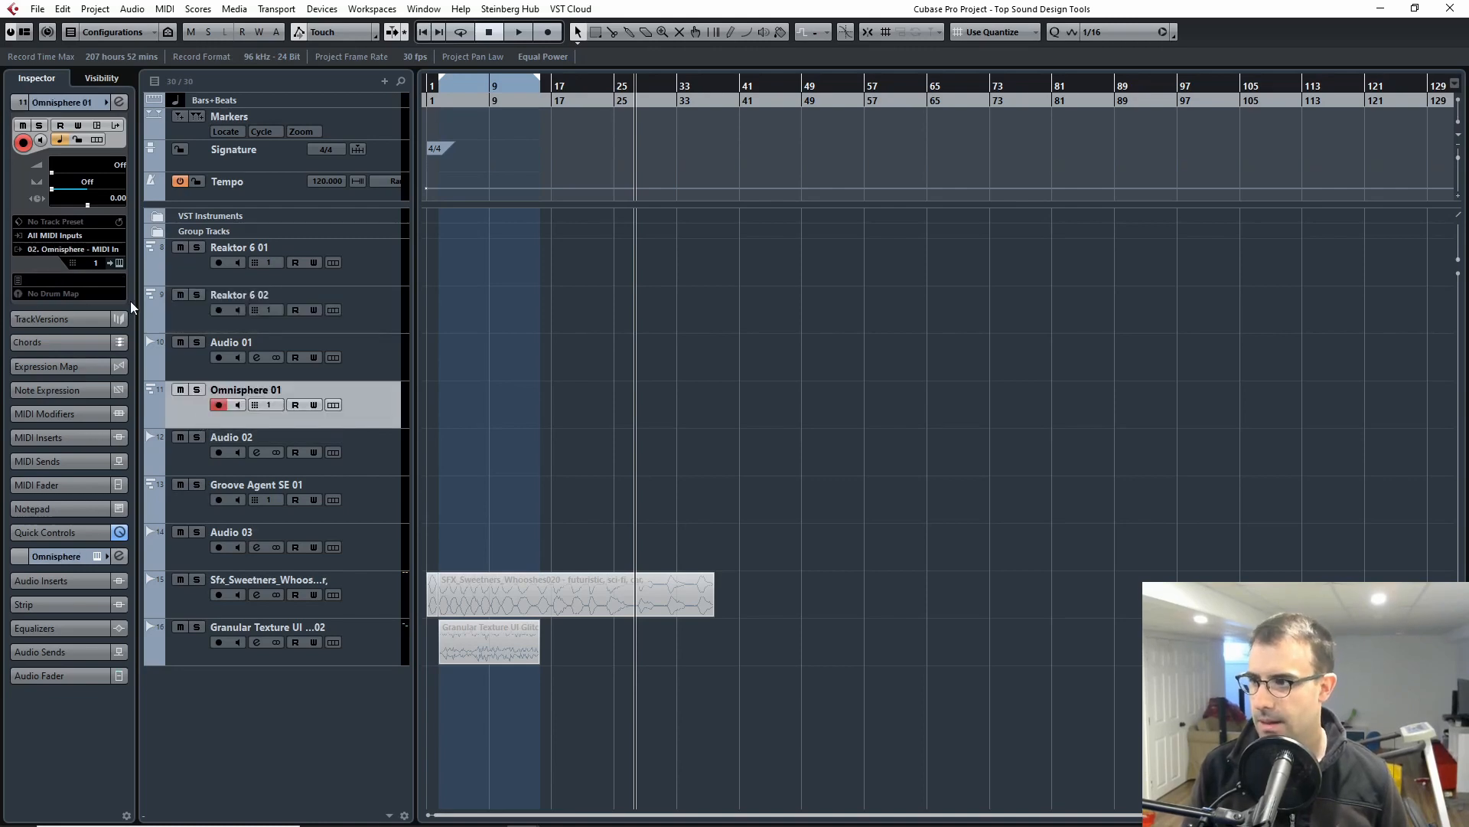
left_click(119, 262)
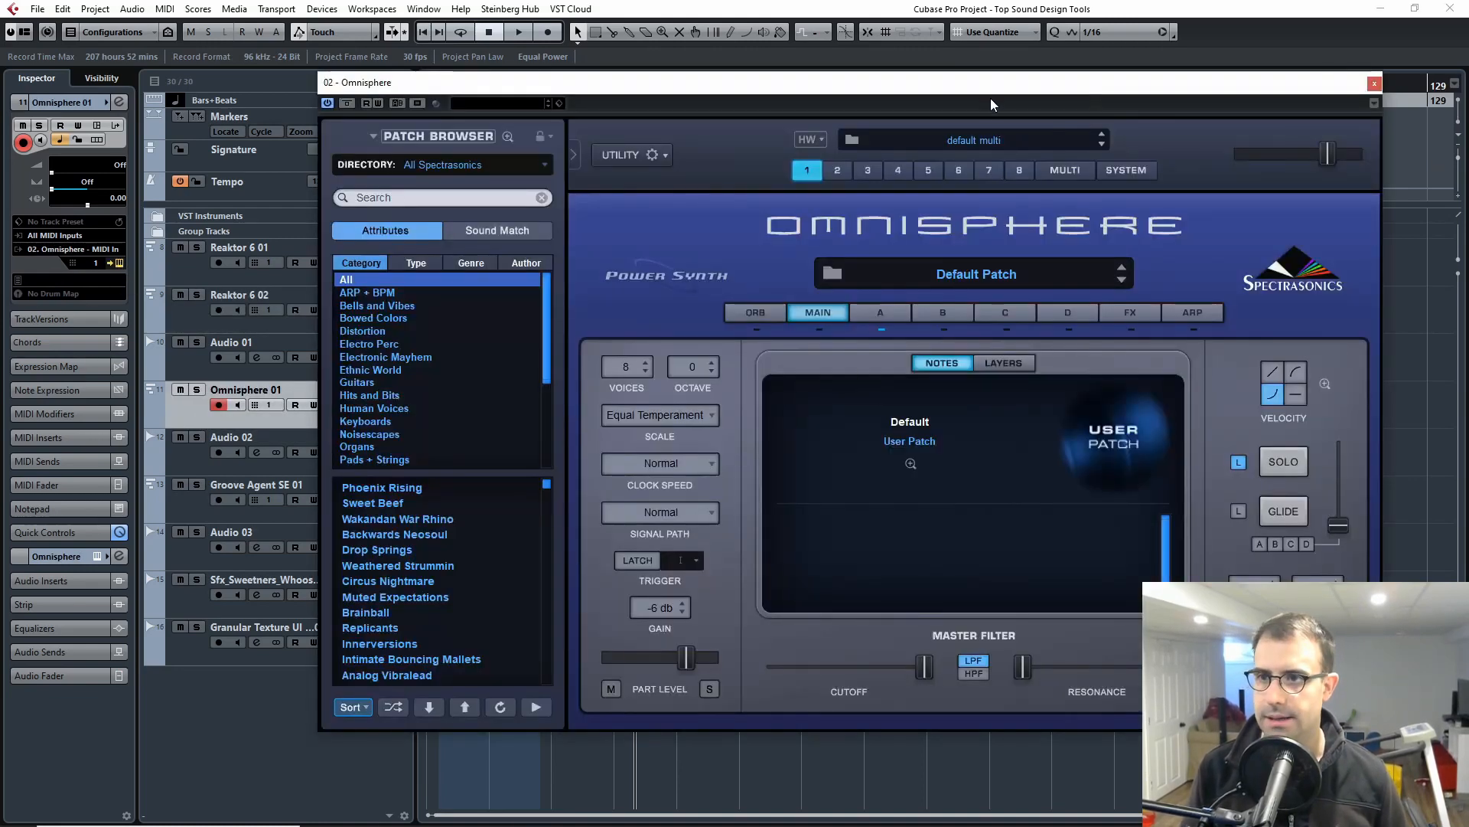
mouse_move(996, 88)
left_mouse_down()
mouse_move(1020, 108)
mouse_move(974, 88)
left_mouse_up()
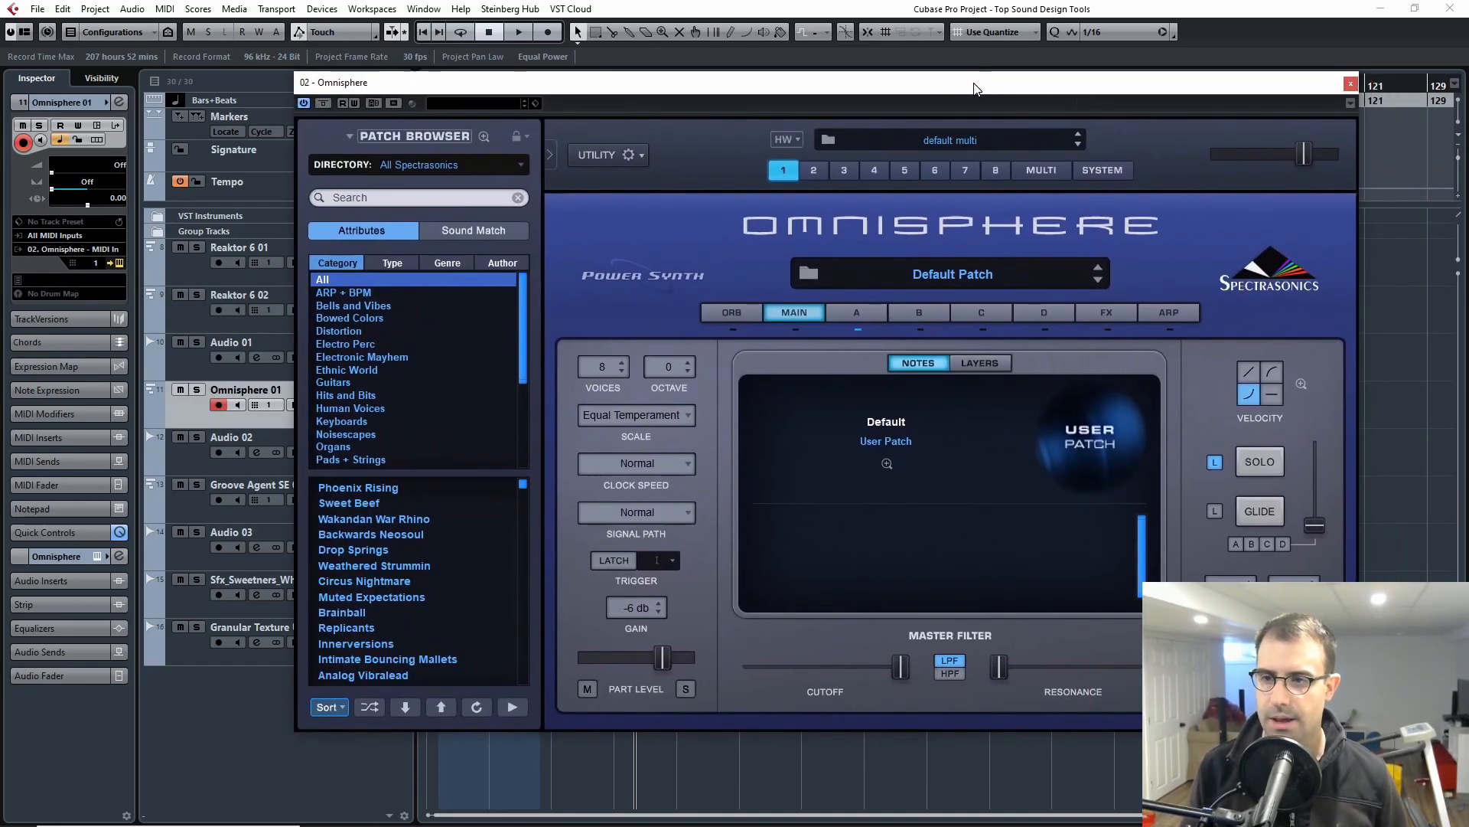
- View Omnisphere's layer A and compare the oscillator's Sample and Synth modes, ending on Synth
left_click(853, 313)
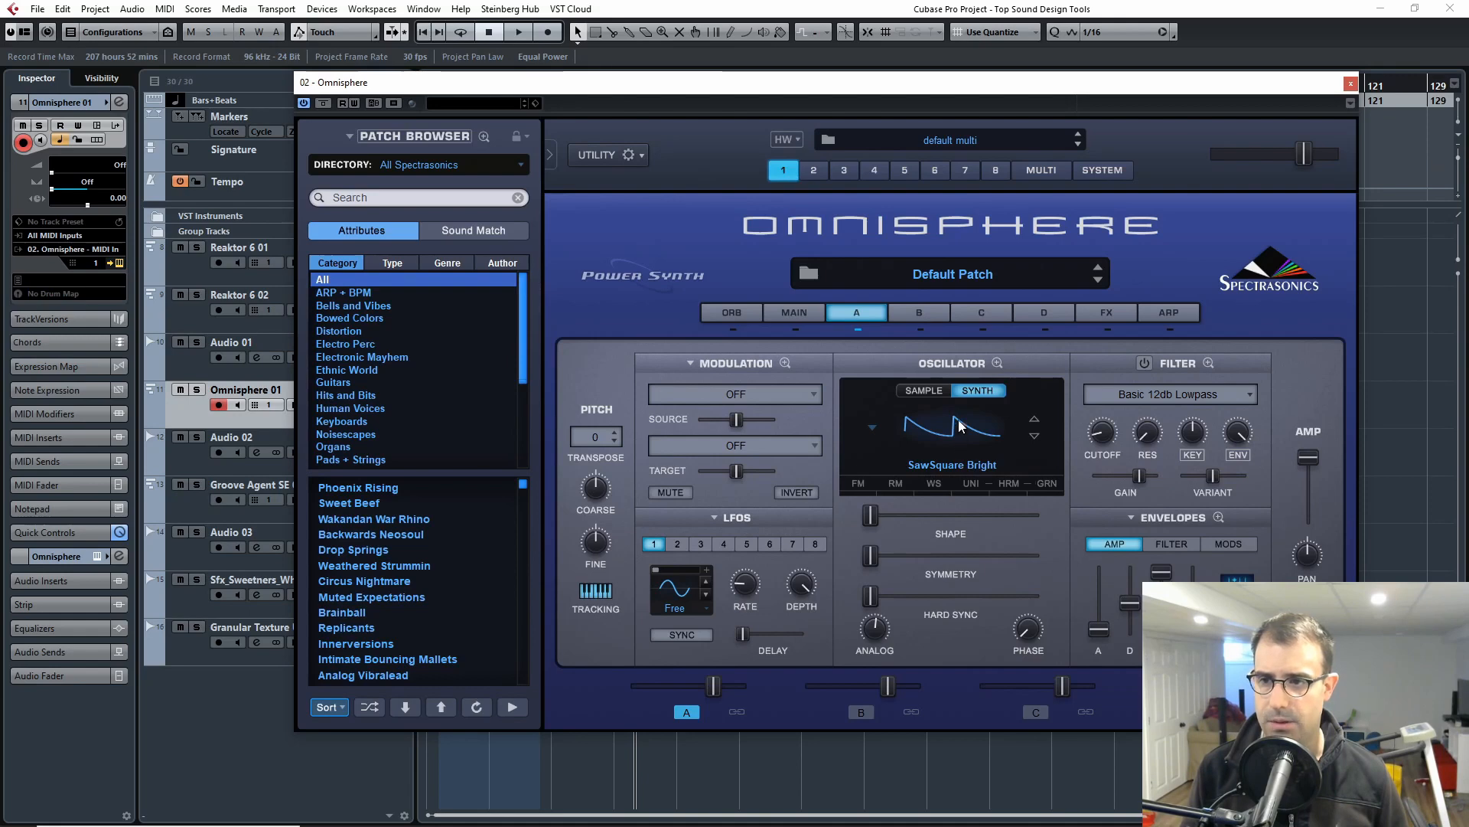
left_click(935, 391)
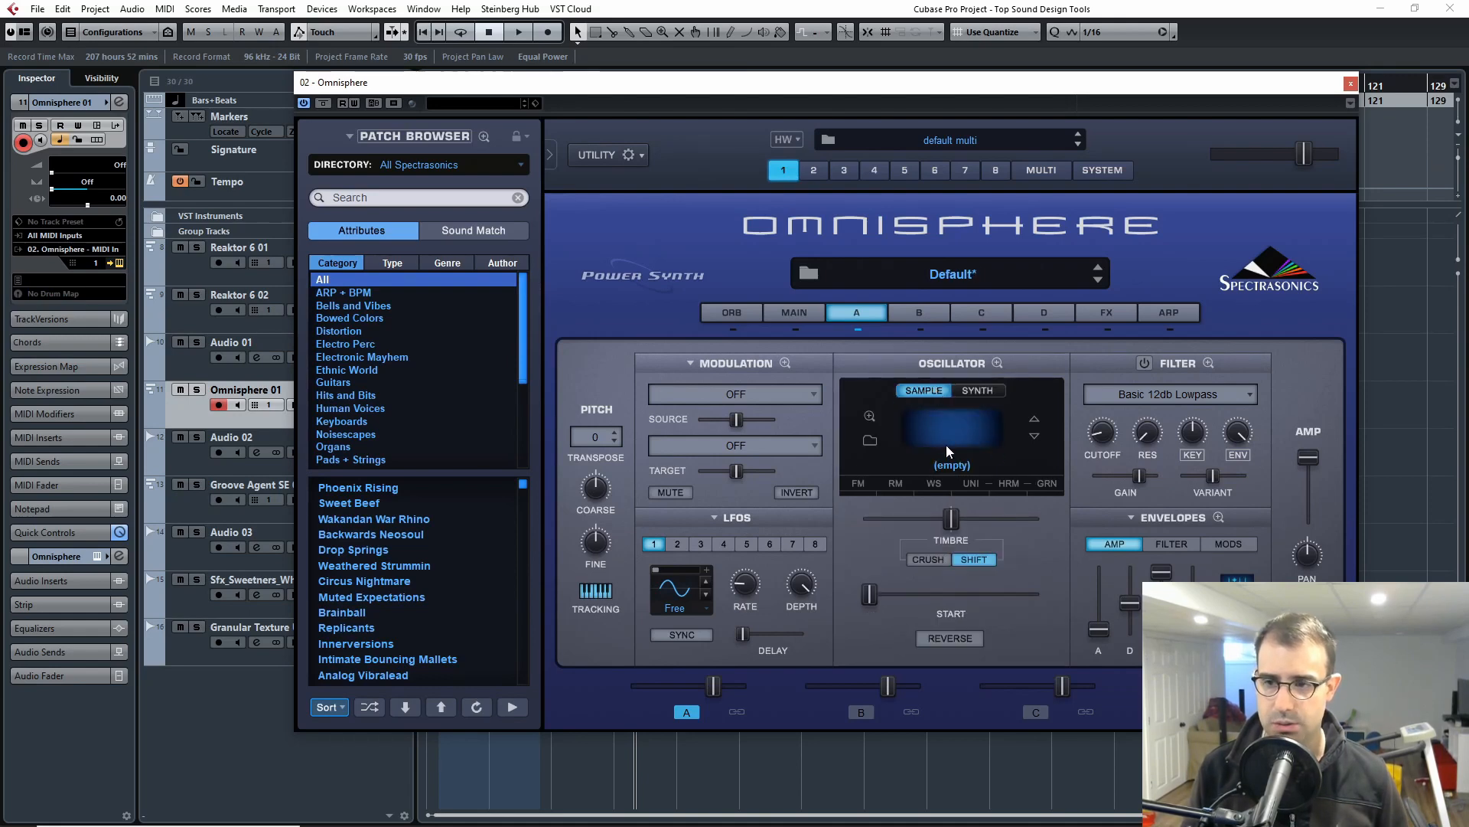
left_click(977, 389)
- Open the enlarged view of layer A's modulation envelopes, and look through MOD 1 to MOD 4 before returning to MOD 1
left_click(1231, 542)
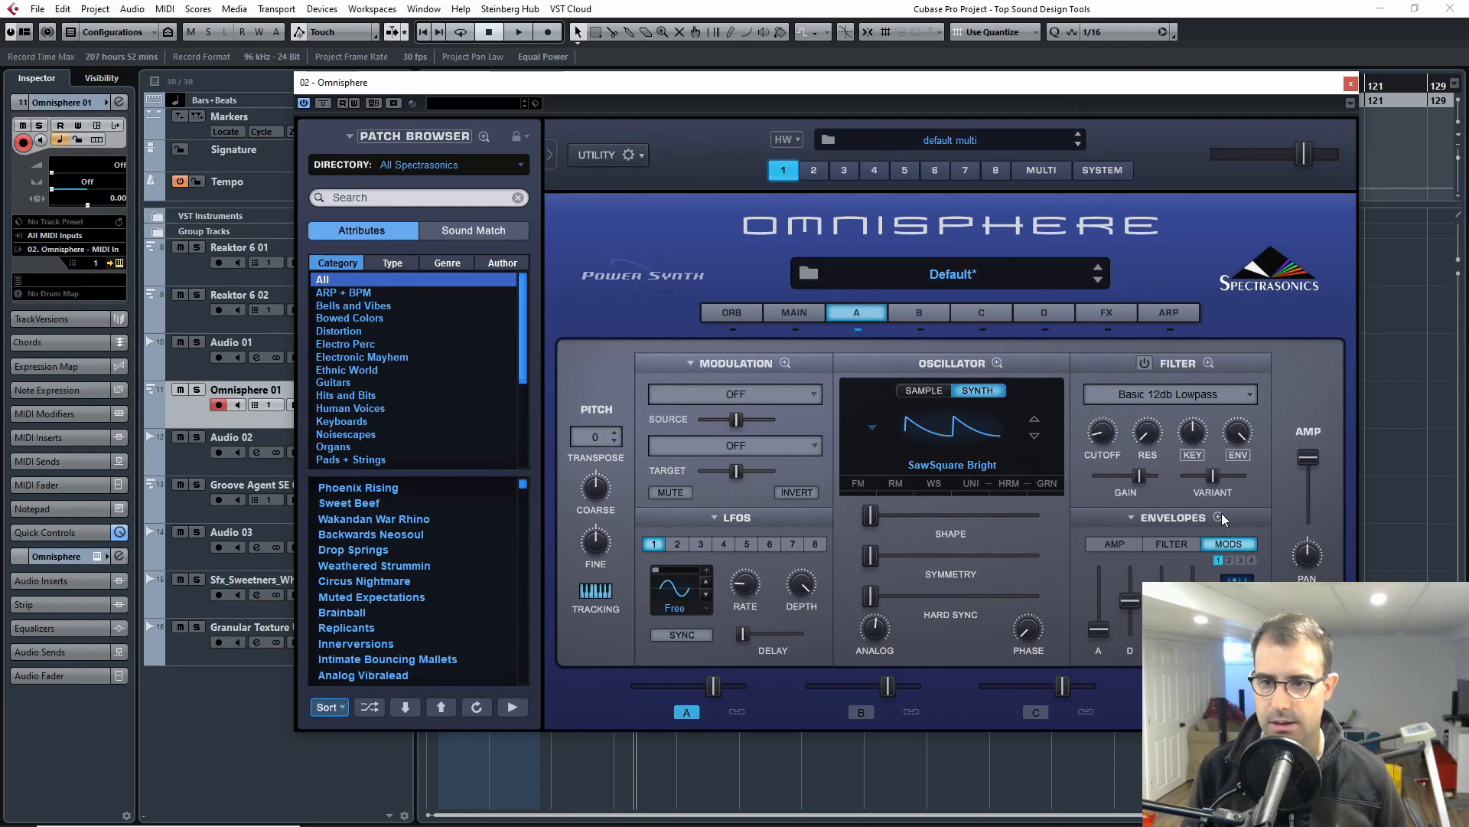
left_click(1219, 517)
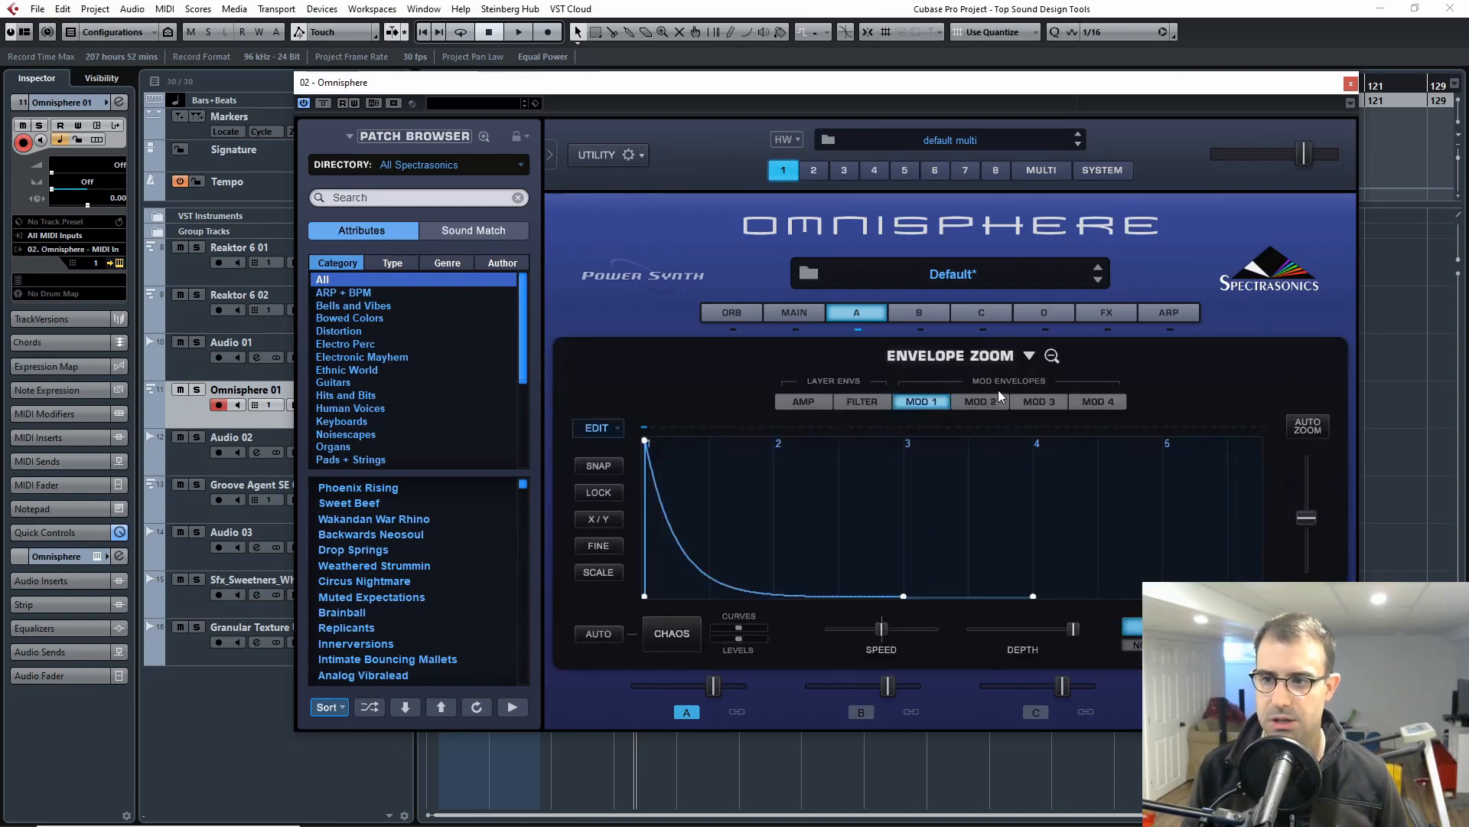
left_click(1119, 403)
left_click(1021, 400)
left_click(1108, 403)
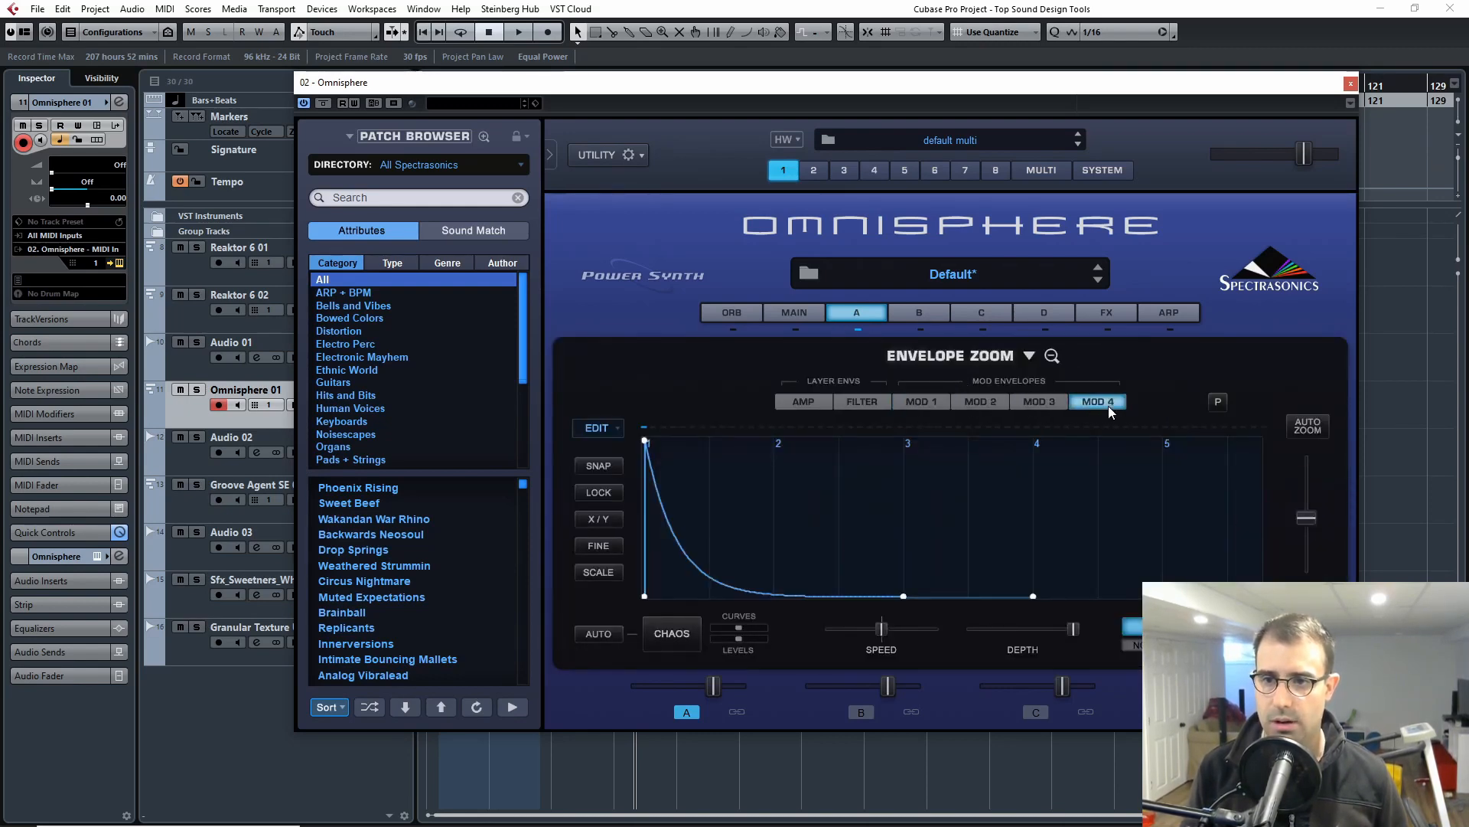
left_click(1026, 400)
left_click(990, 402)
left_click(921, 402)
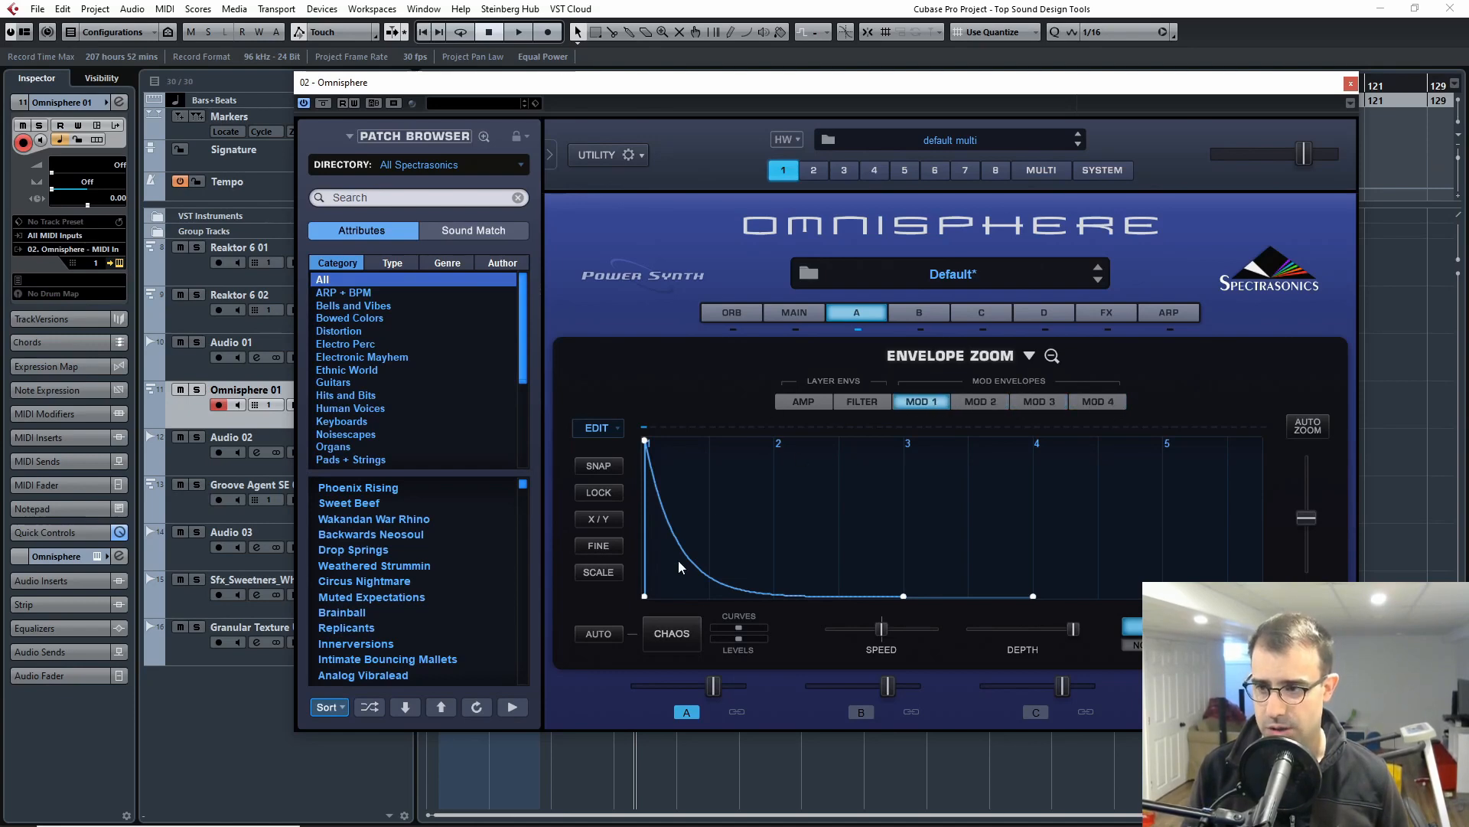
- Add two descending breakpoints to the MOD 1 envelope's decay curve, and close the enlarged envelope view
left_click_drag(695, 564, 694, 521)
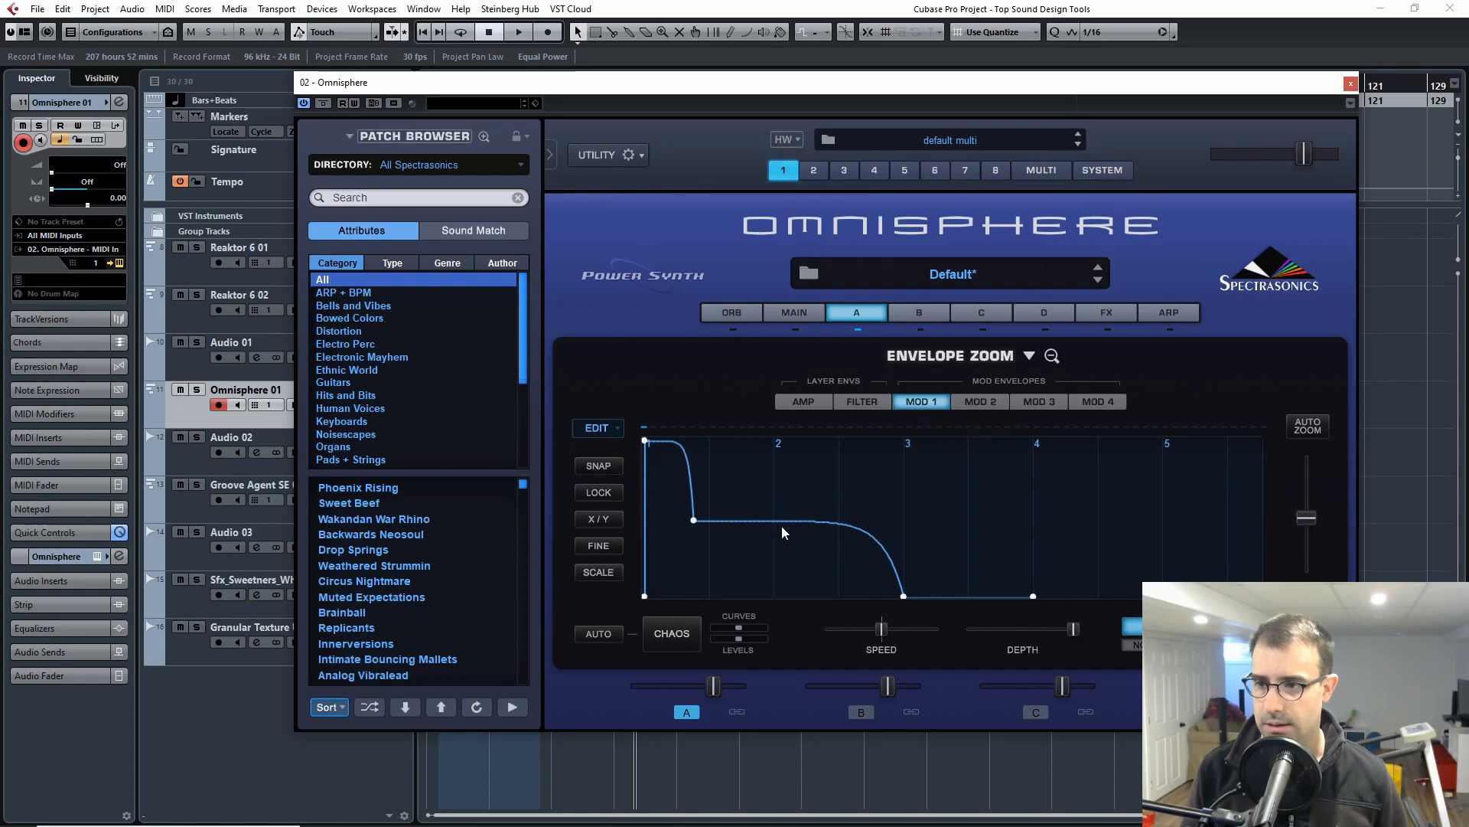
left_click_drag(787, 522, 786, 558)
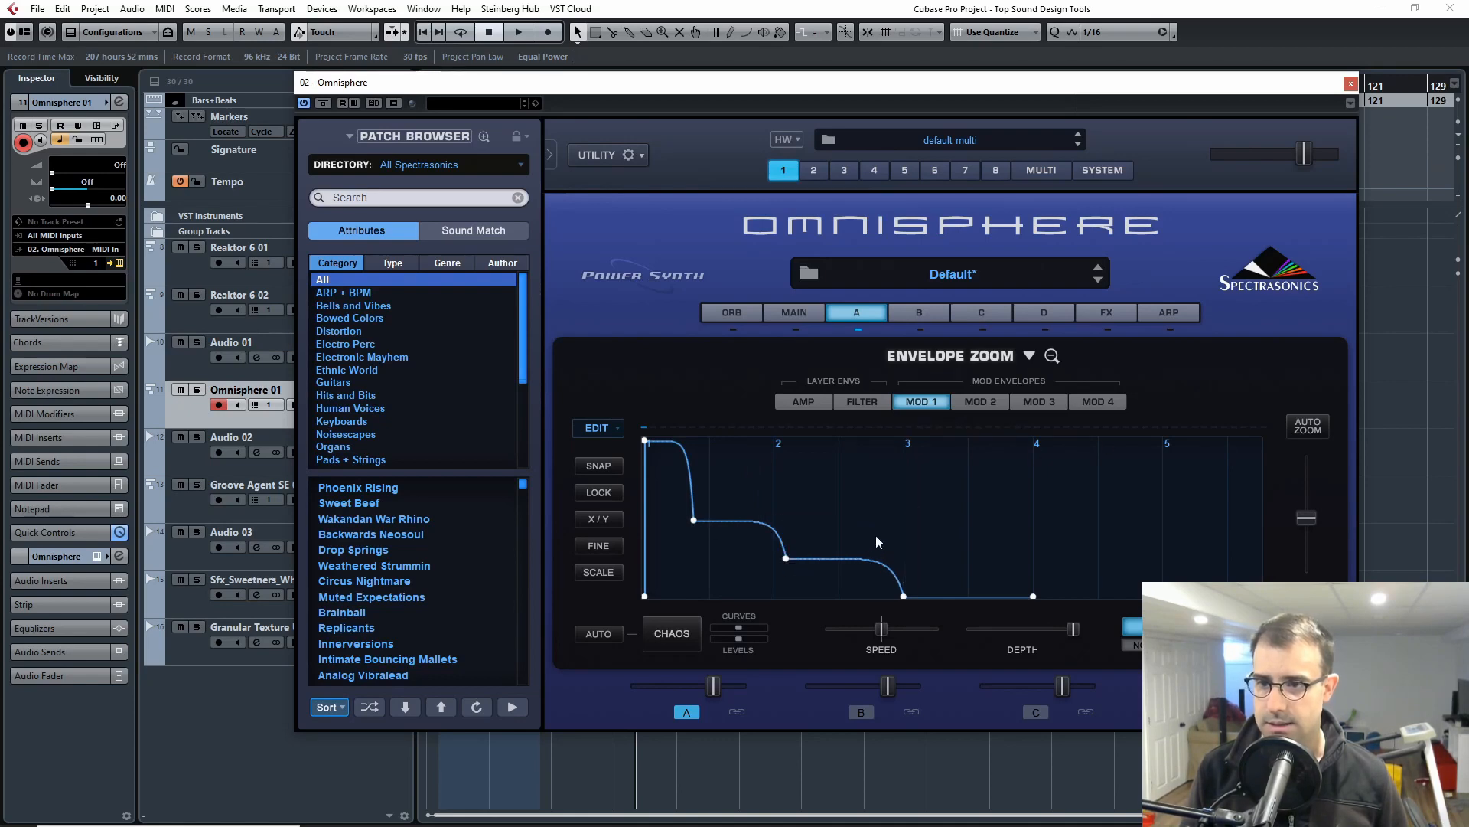
left_click(1051, 355)
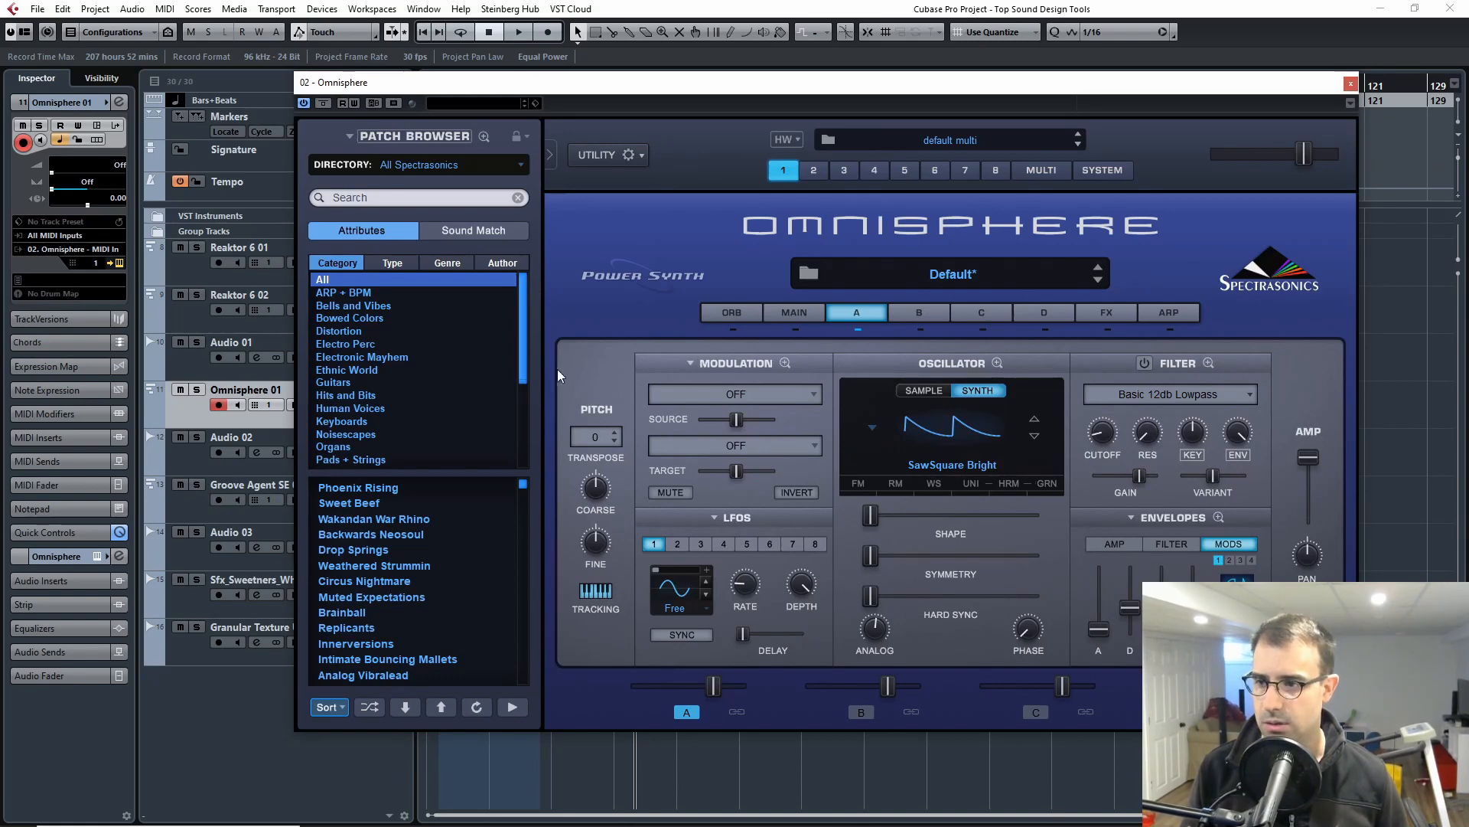
- Modulate layer A's coarse pitch with an envelope
right_click(589, 486)
left_click(586, 476)
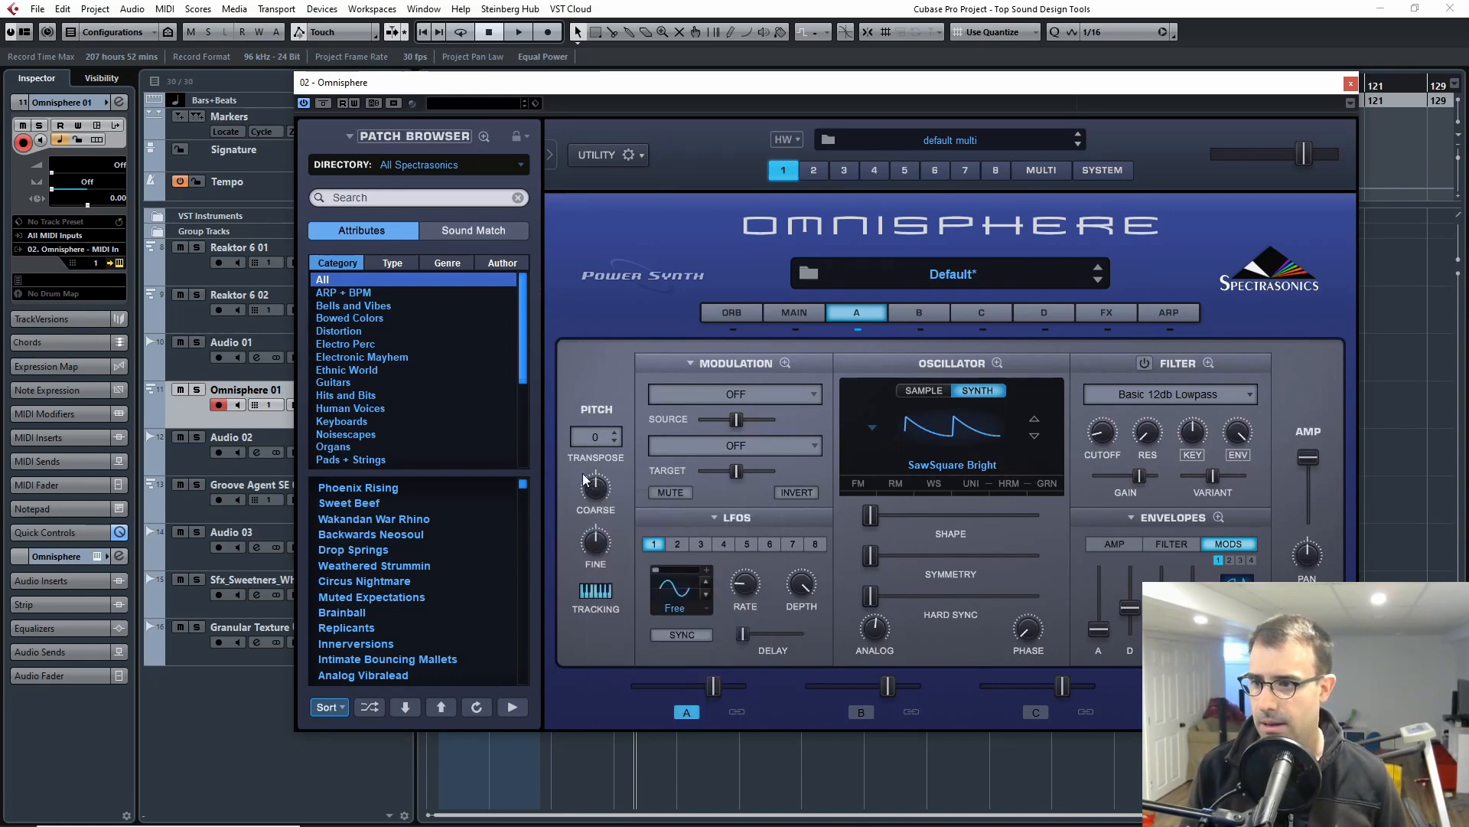
right_click(597, 489)
mouse_move(685, 533)
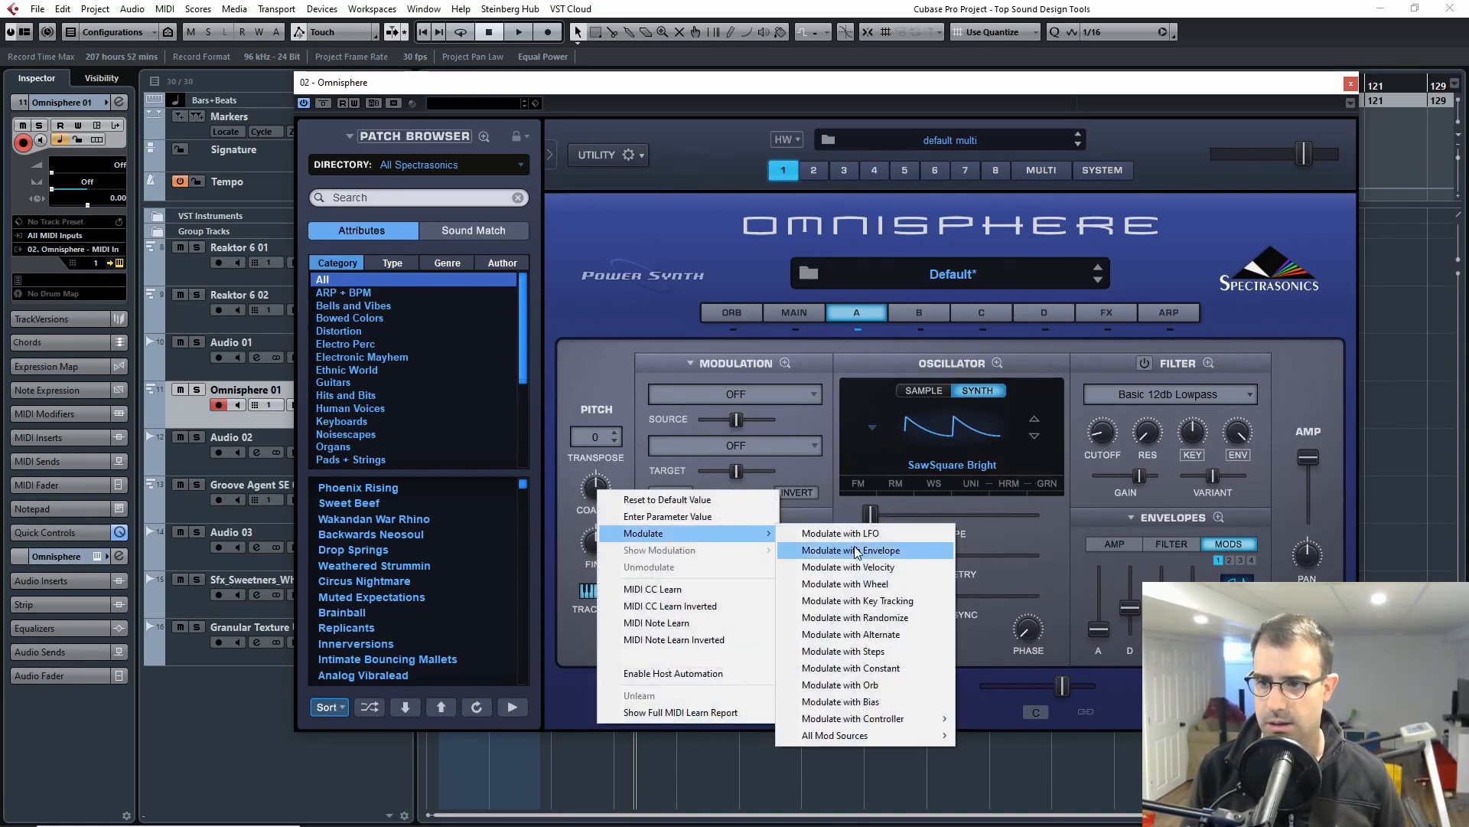
left_click(850, 551)
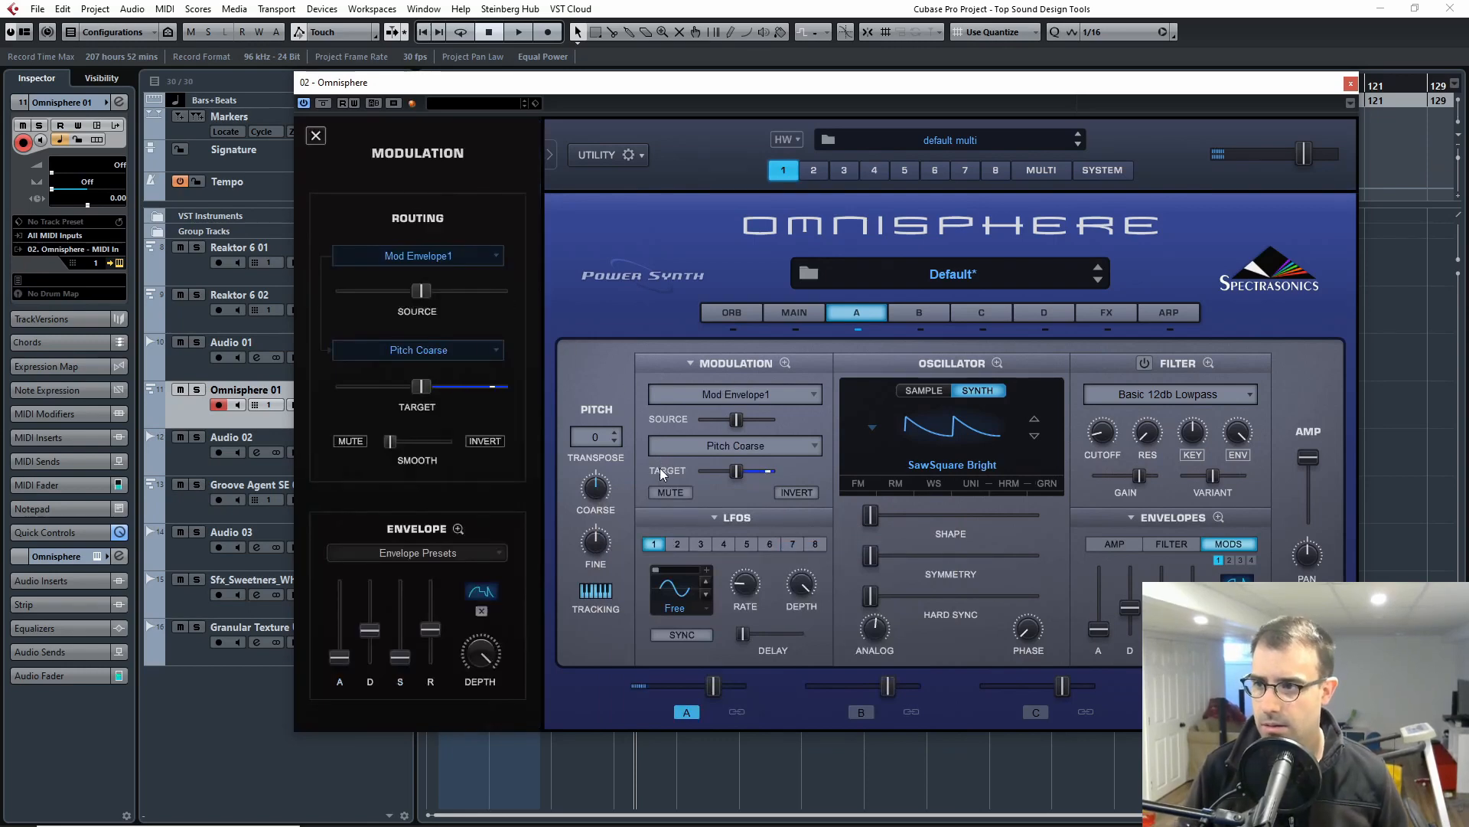
- Raise the speed of the MOD 1 envelope in the enlarged envelope view, and close that view
left_click(1219, 517)
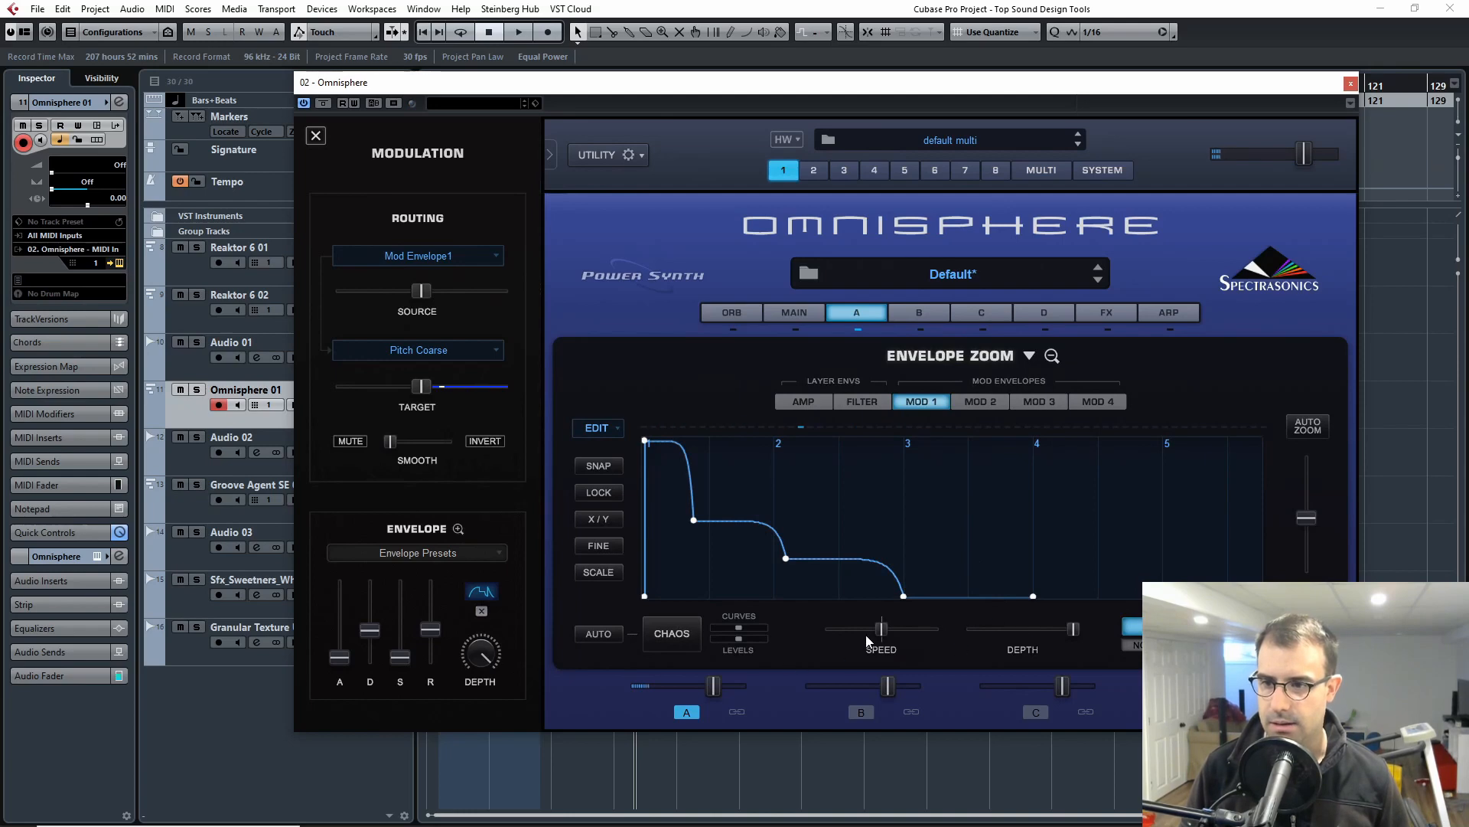
left_click_drag(896, 637, 917, 631)
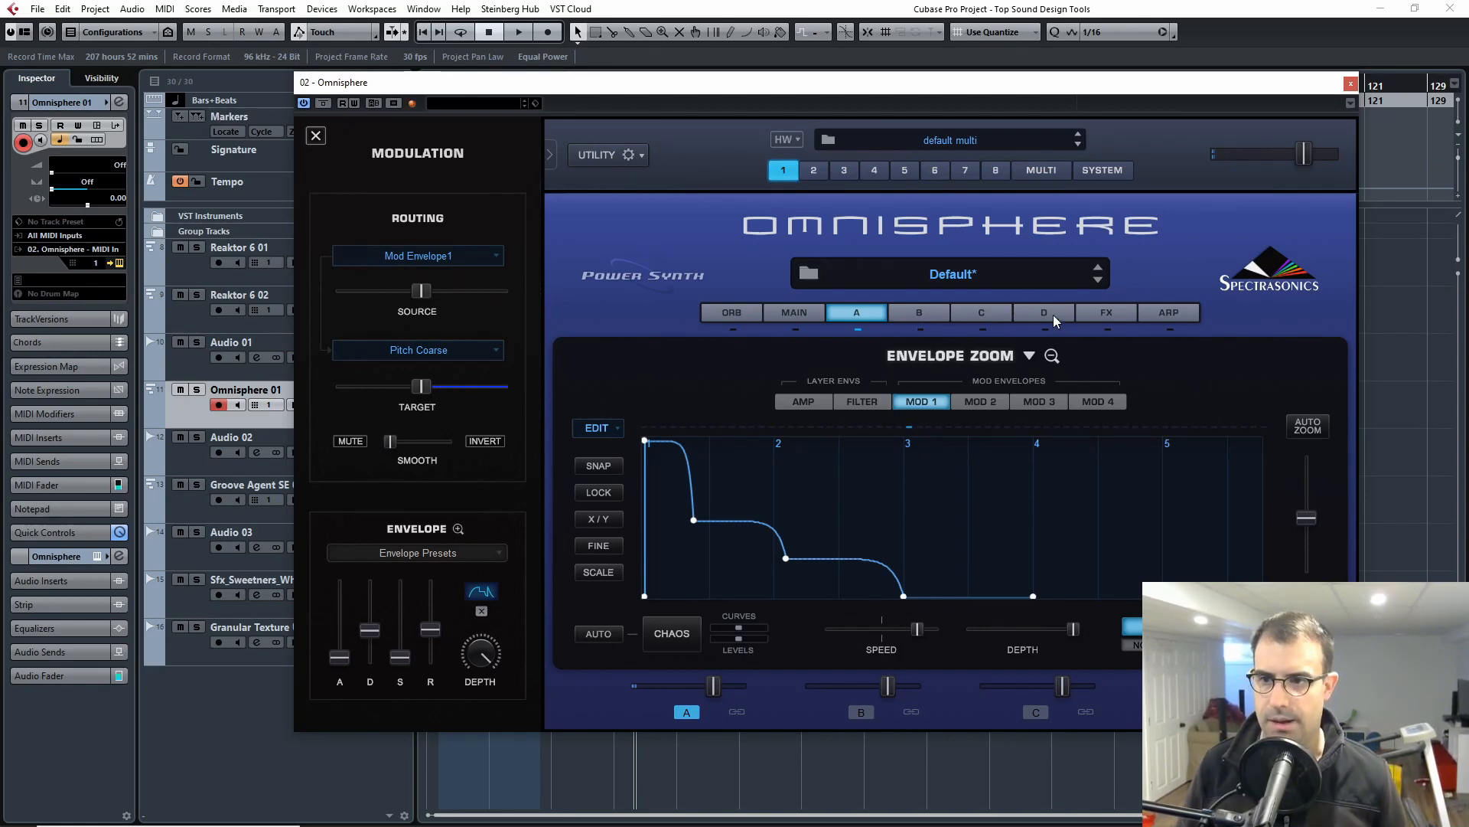
left_click(1053, 355)
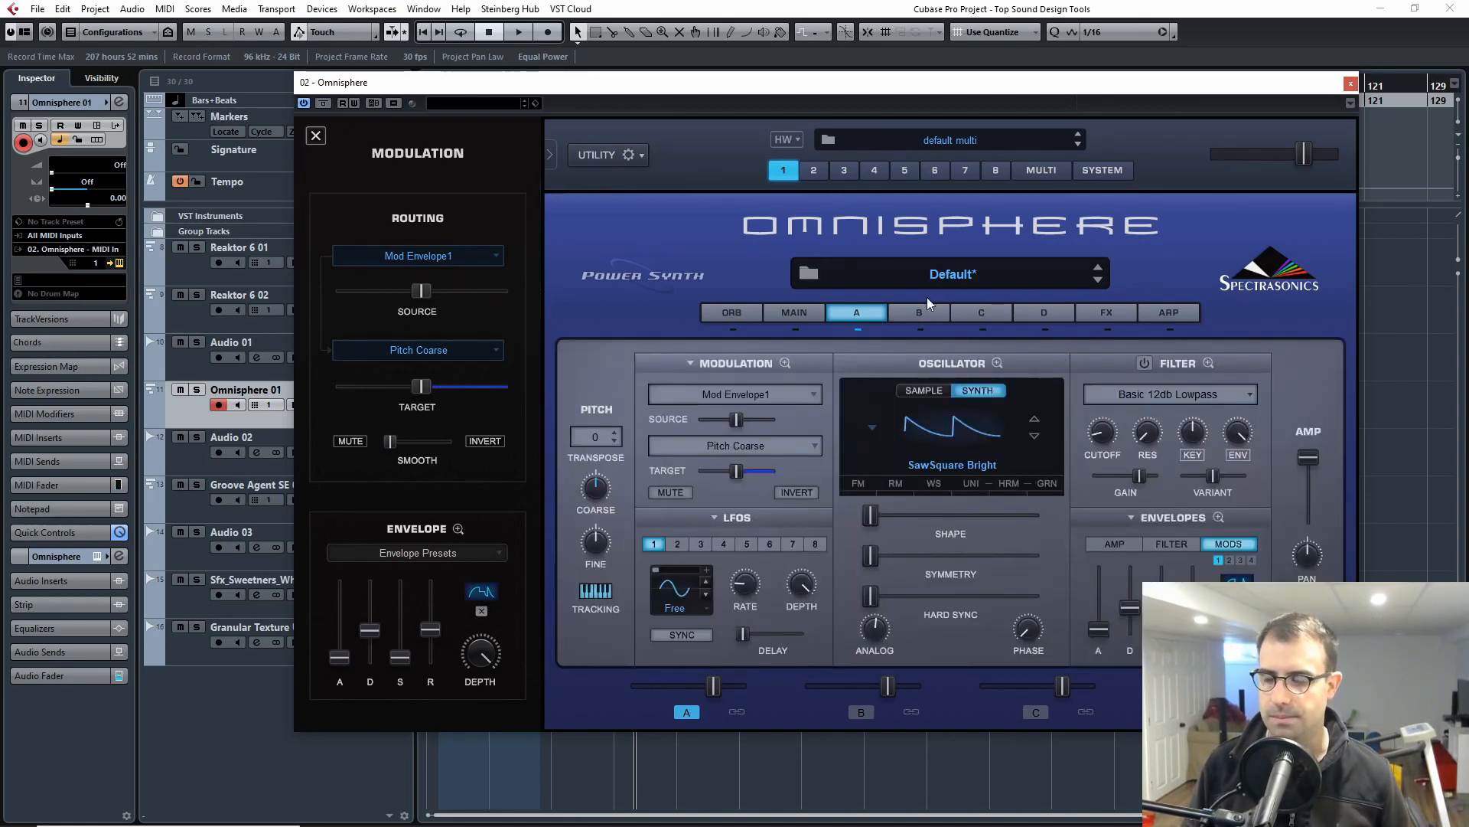
- View the common effects rack, close the modulation settings, and look through the available effects for the first slot
left_click(1112, 310)
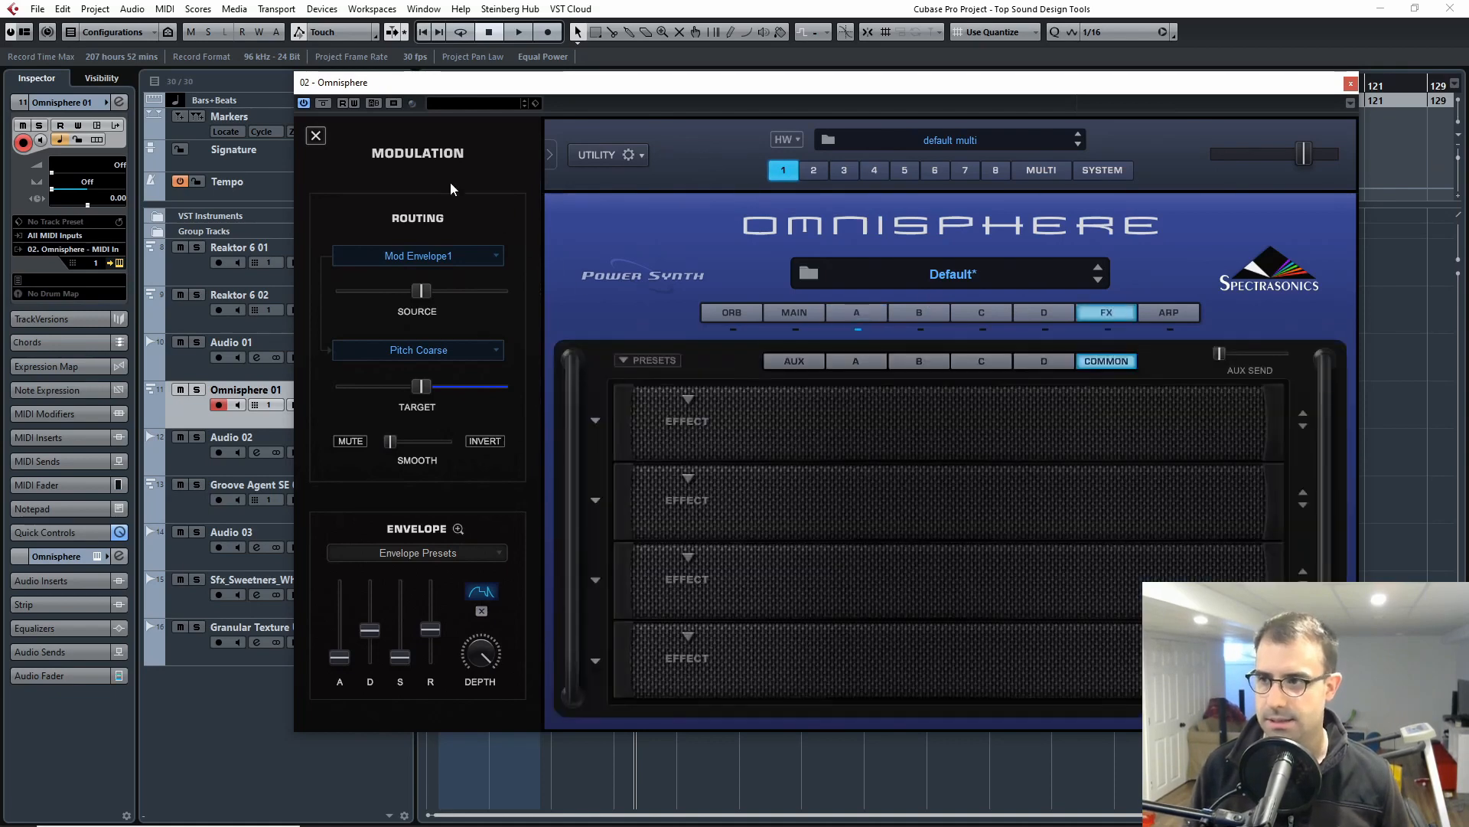
left_click(317, 137)
left_click(688, 390)
mouse_move(687, 394)
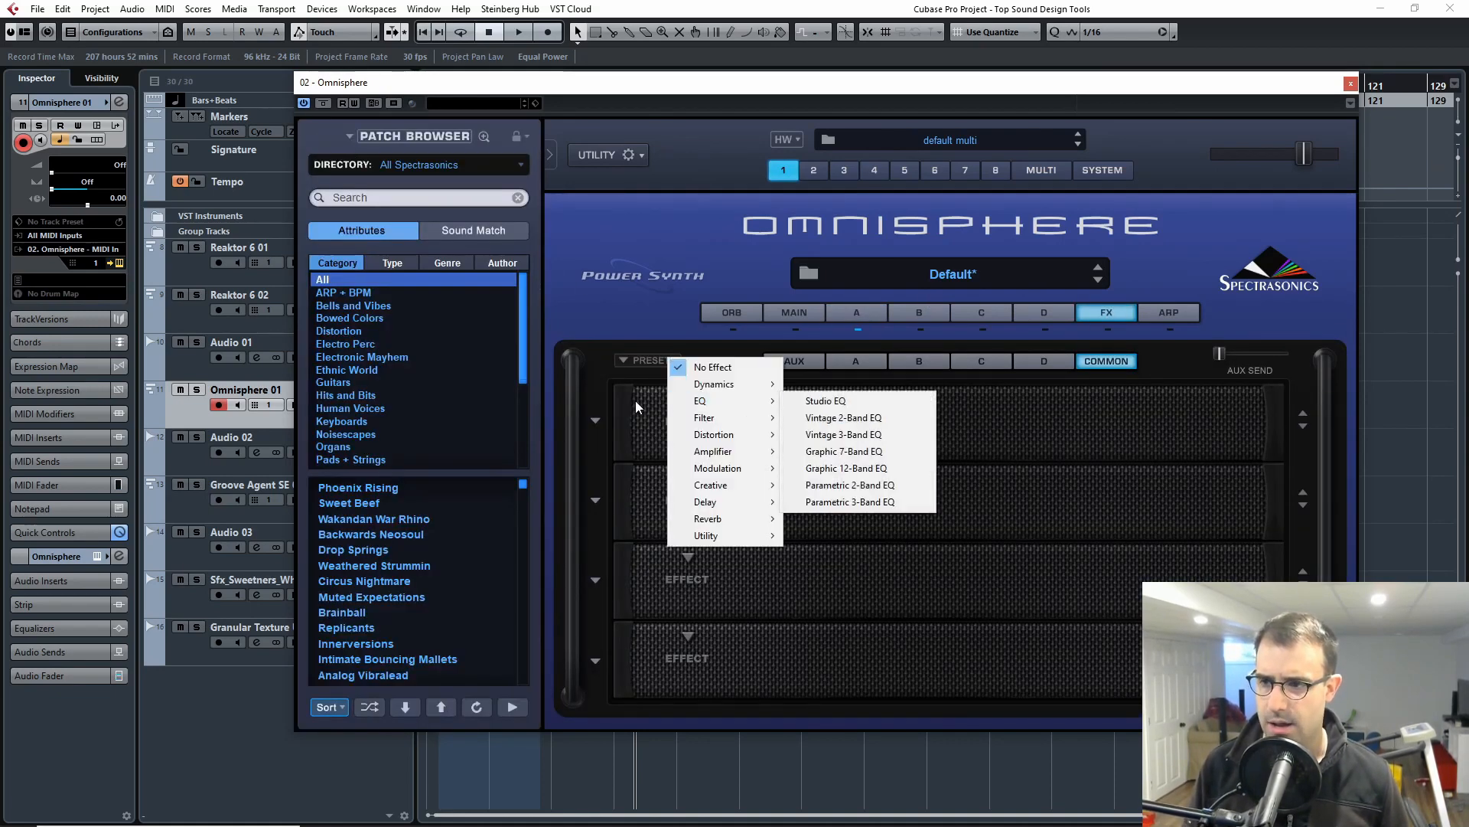
left_click(634, 439)
left_click(631, 360)
left_click(721, 345)
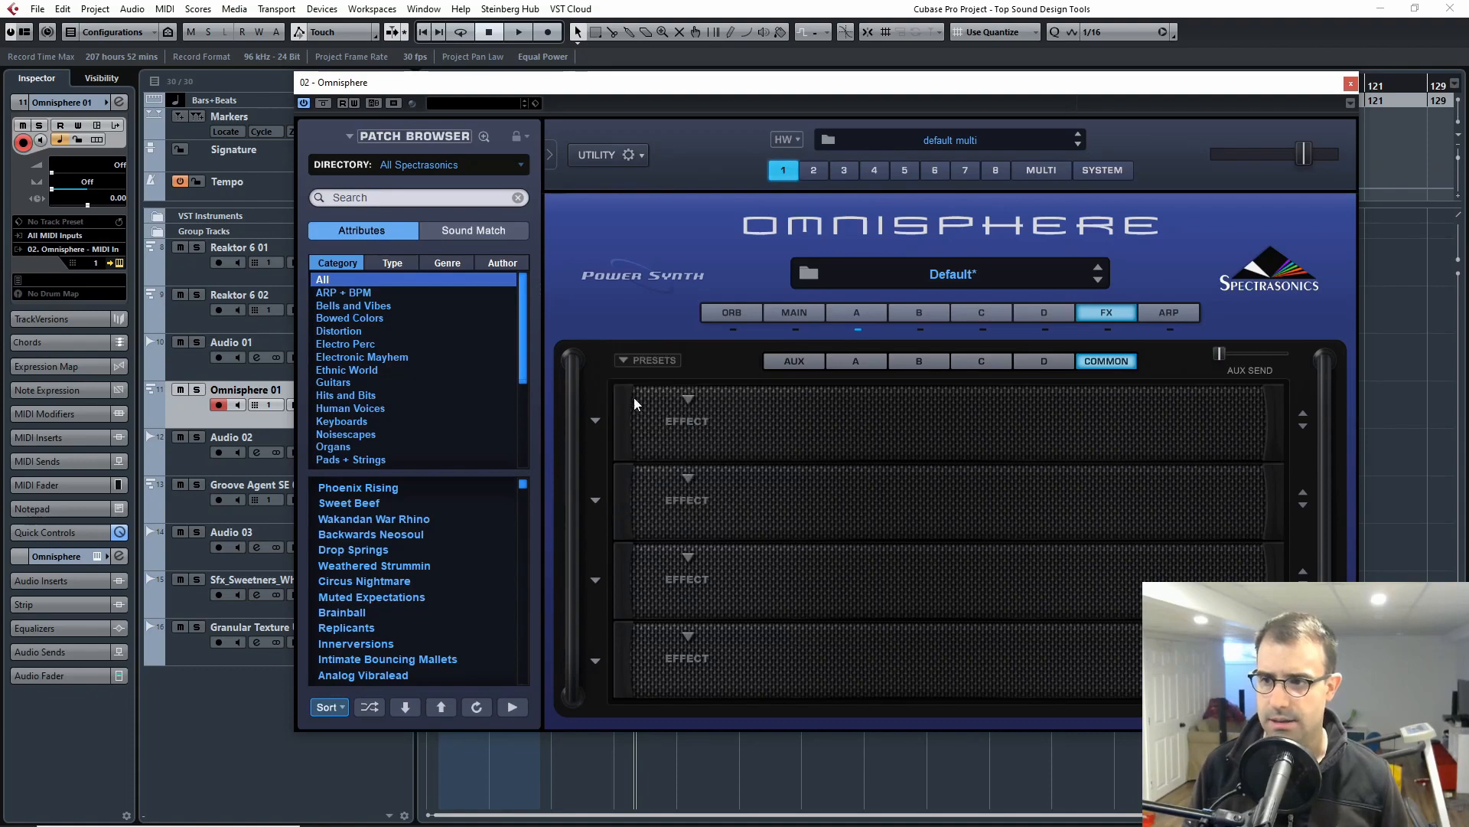
- Load Studio EQ in the first common effect slot and apply a preset with high-pass and low-pass bands
left_click(680, 421)
mouse_move(720, 404)
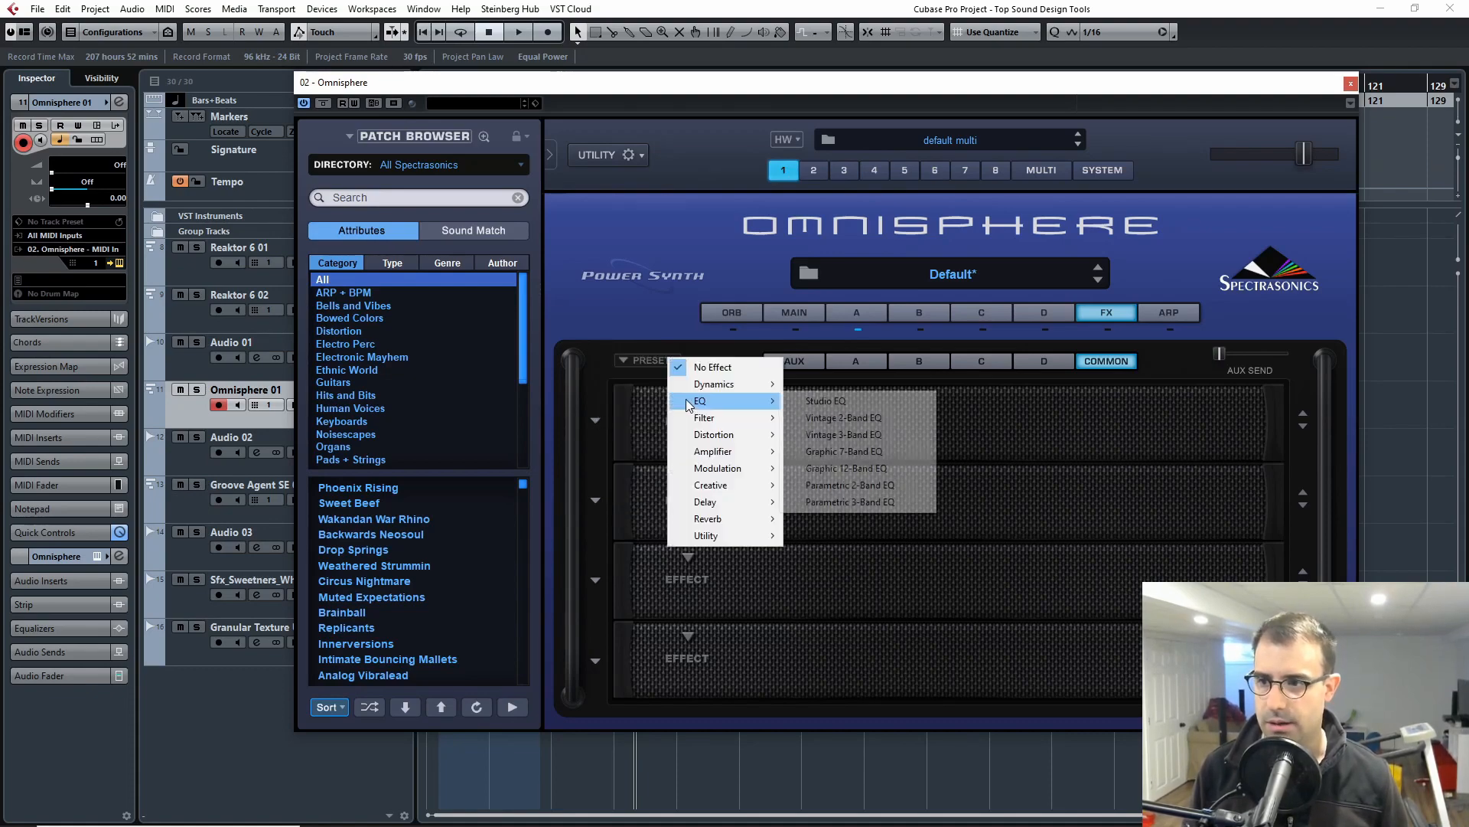
left_click(842, 400)
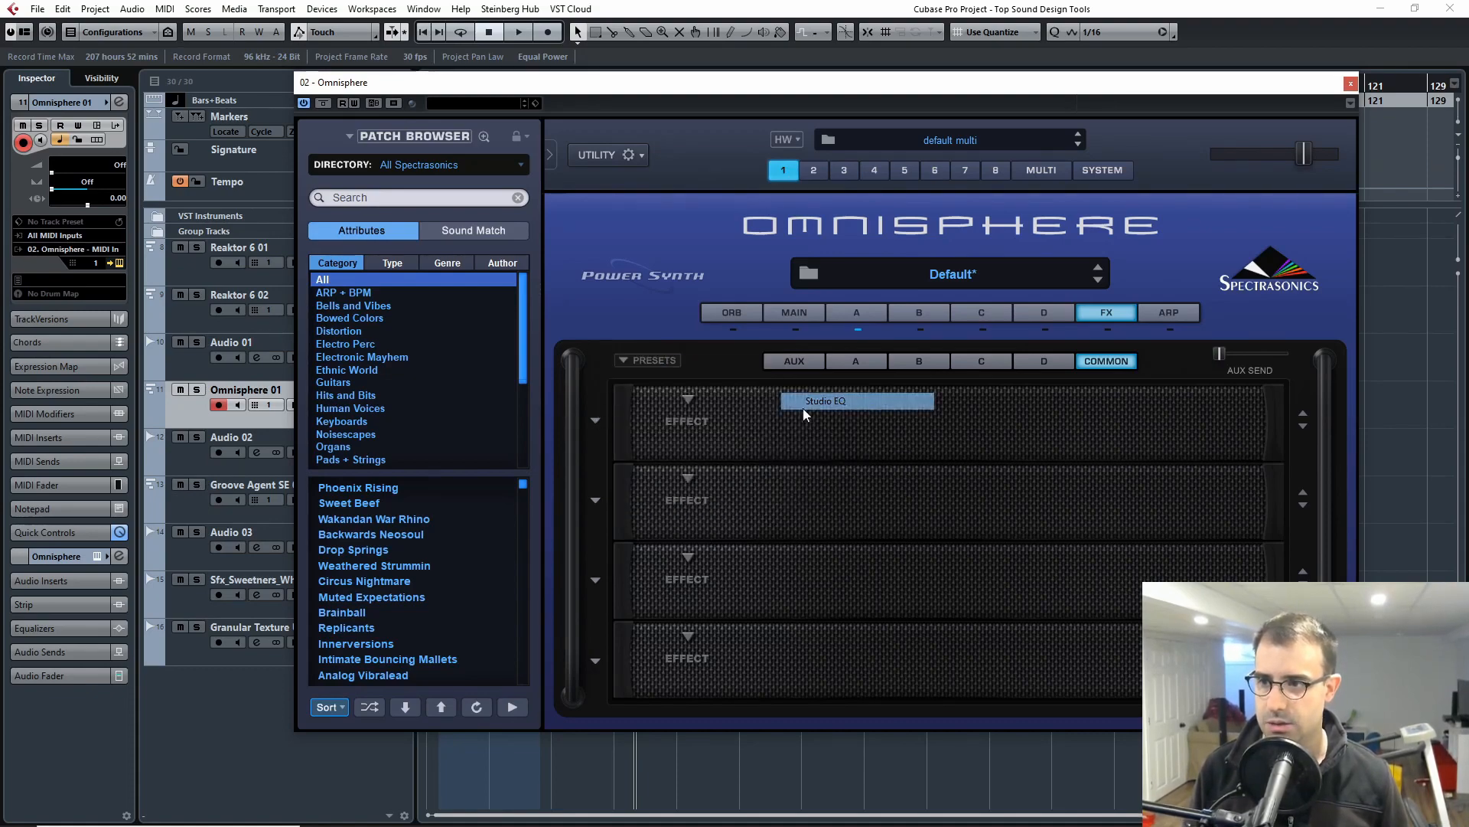
left_click(597, 419)
left_click(599, 419)
left_click(958, 481)
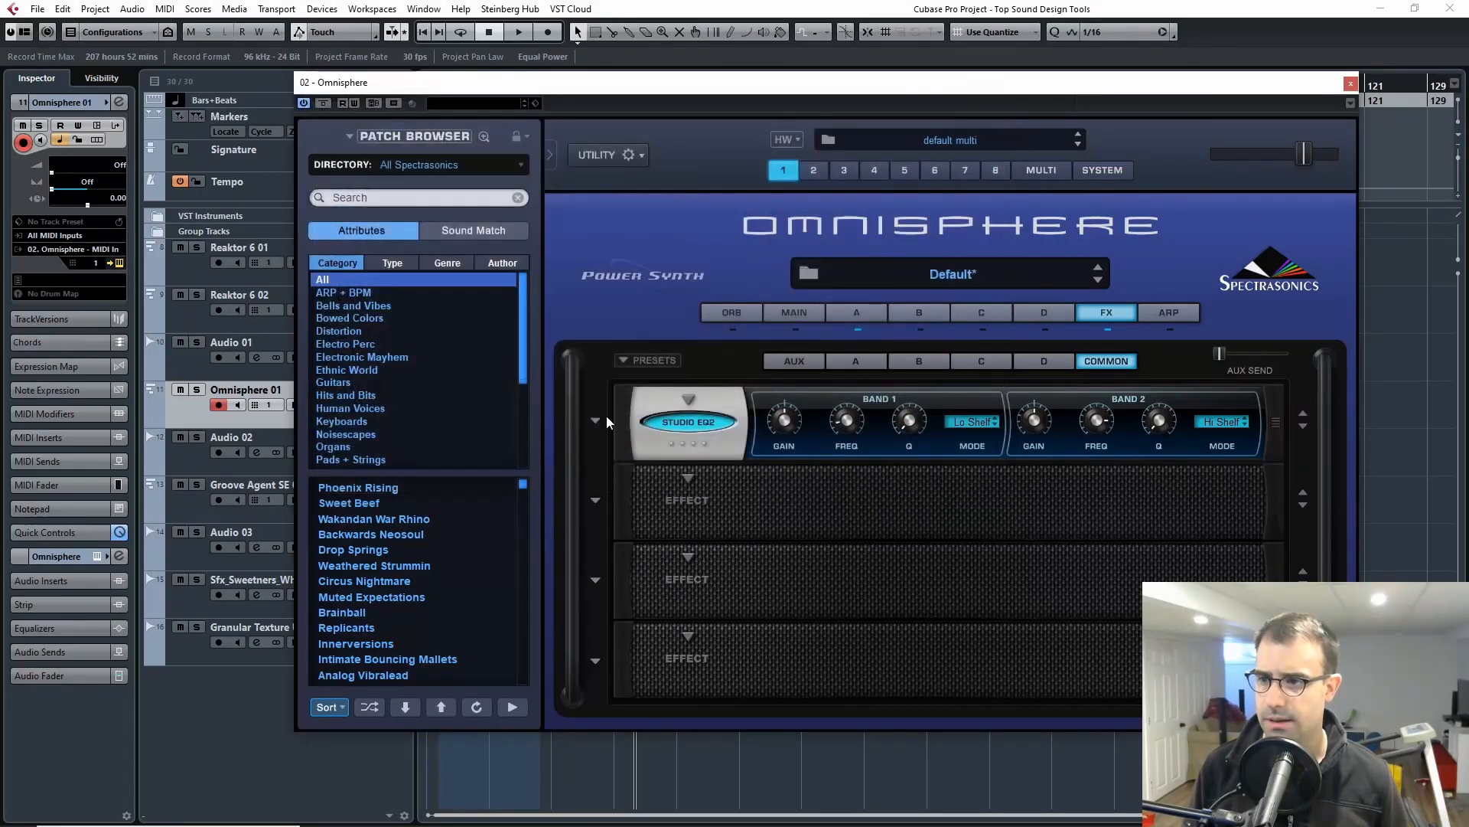
left_click(688, 398)
left_click(670, 527)
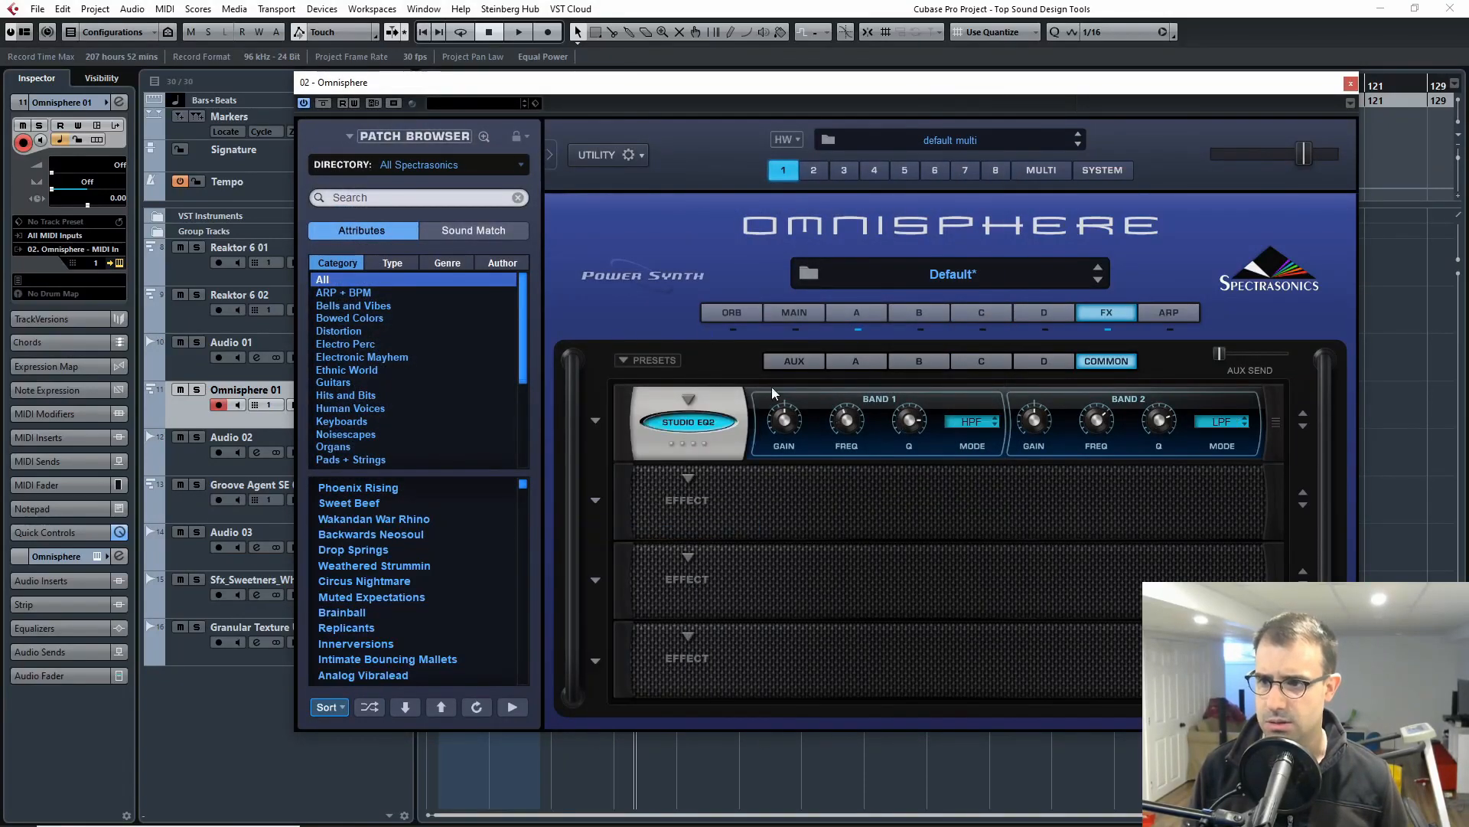
- Try Stompbox Modeler with the Gargantuan Grunge preset in the first effect slot, and set the slot back to No Effect
left_click(691, 411)
mouse_move(746, 432)
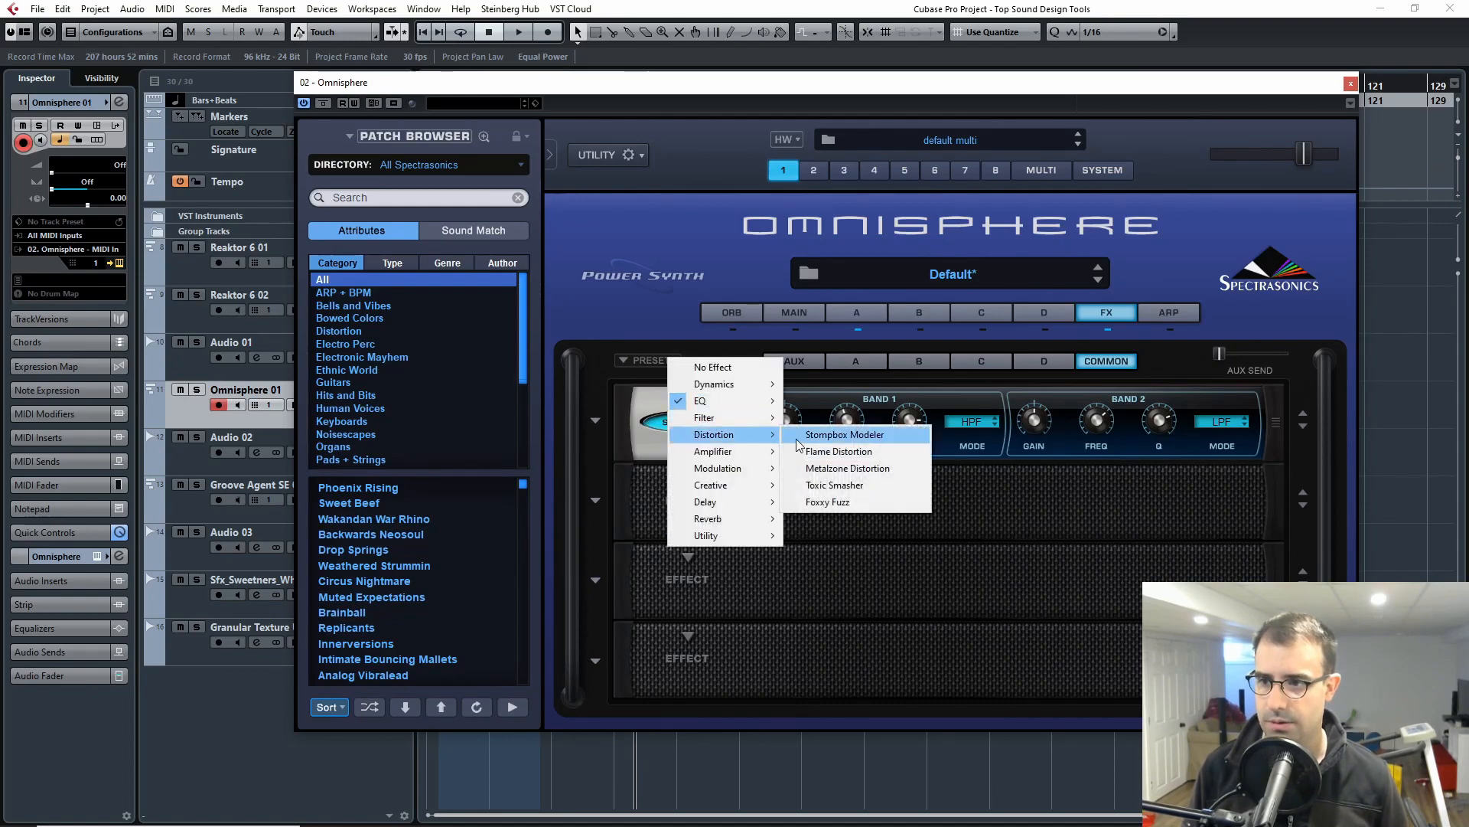
left_click(838, 430)
left_click(597, 421)
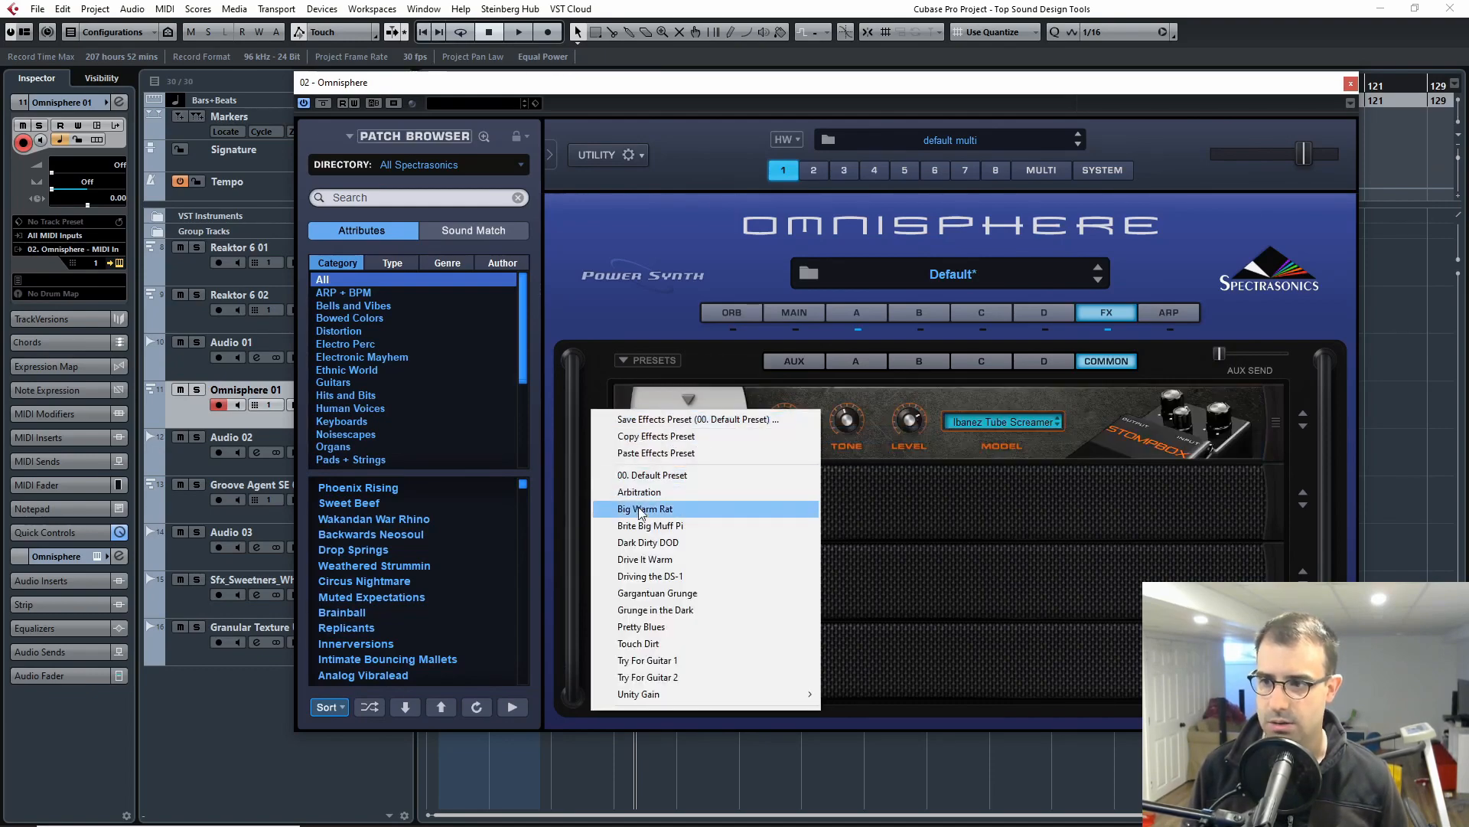
left_click(638, 643)
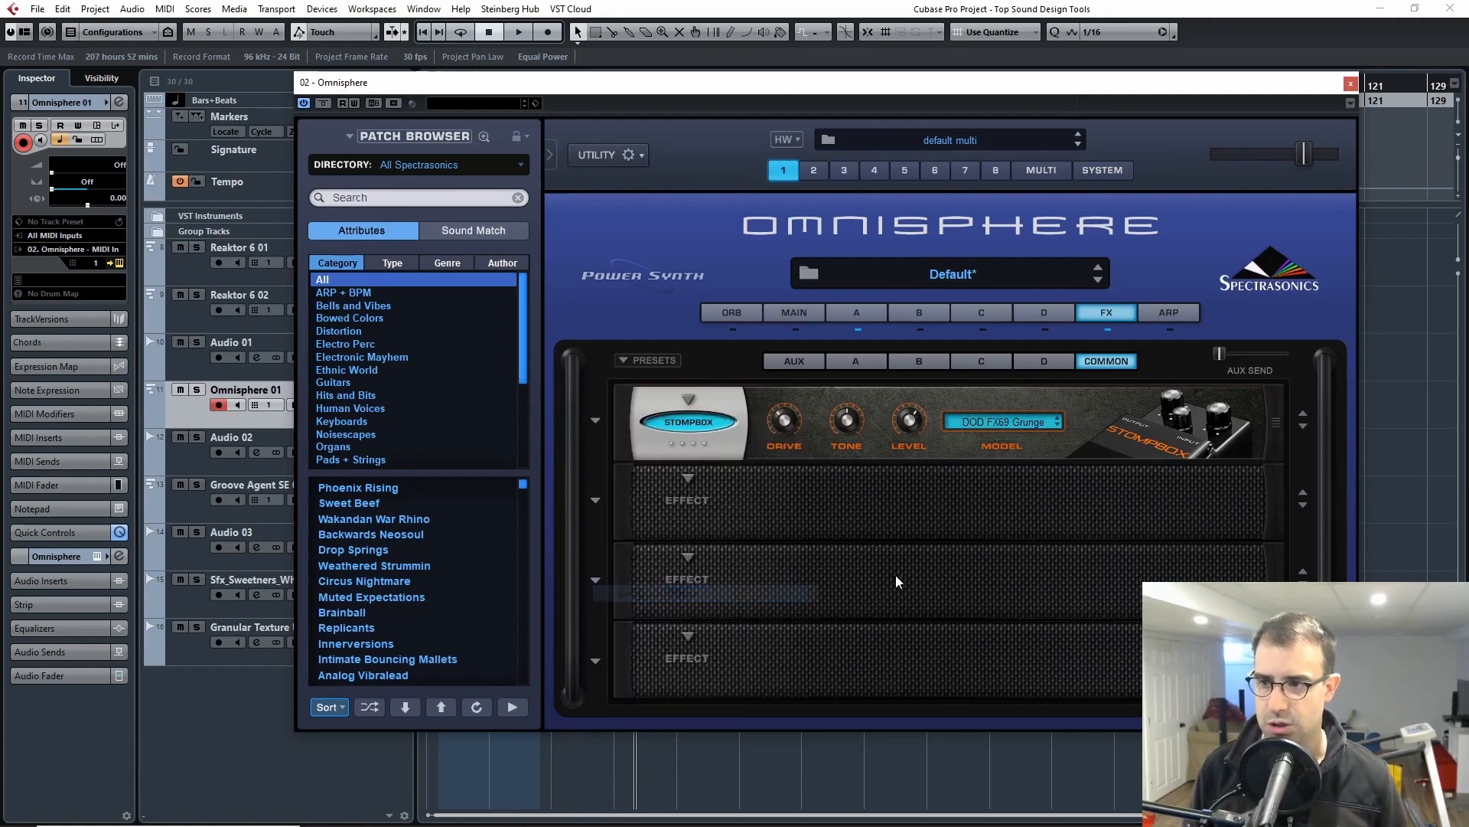
left_click(689, 409)
left_click(712, 371)
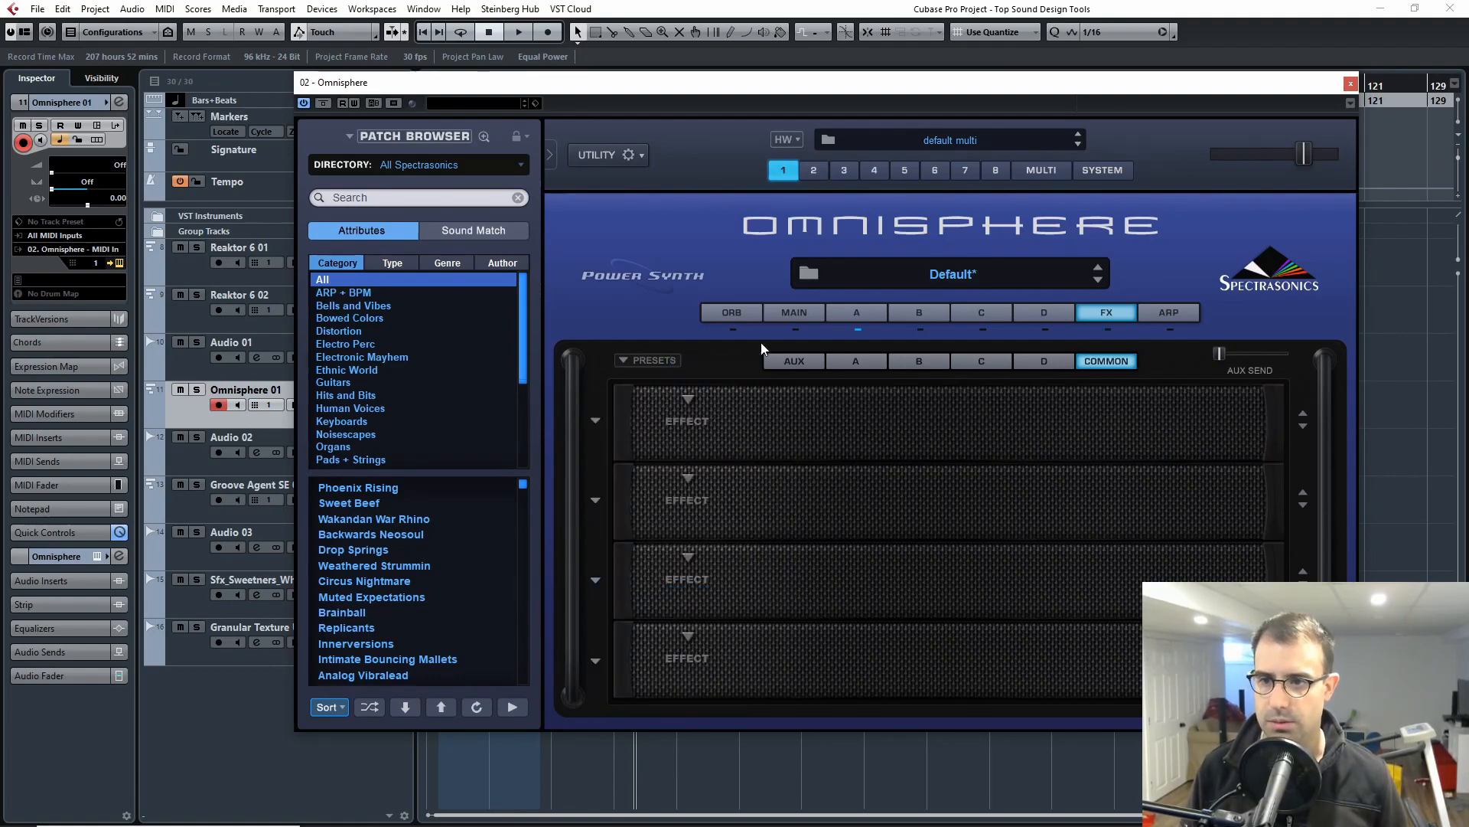
- View Omnisphere's arpeggiator and effects pages, and return to layer A's oscillator
left_click(1182, 313)
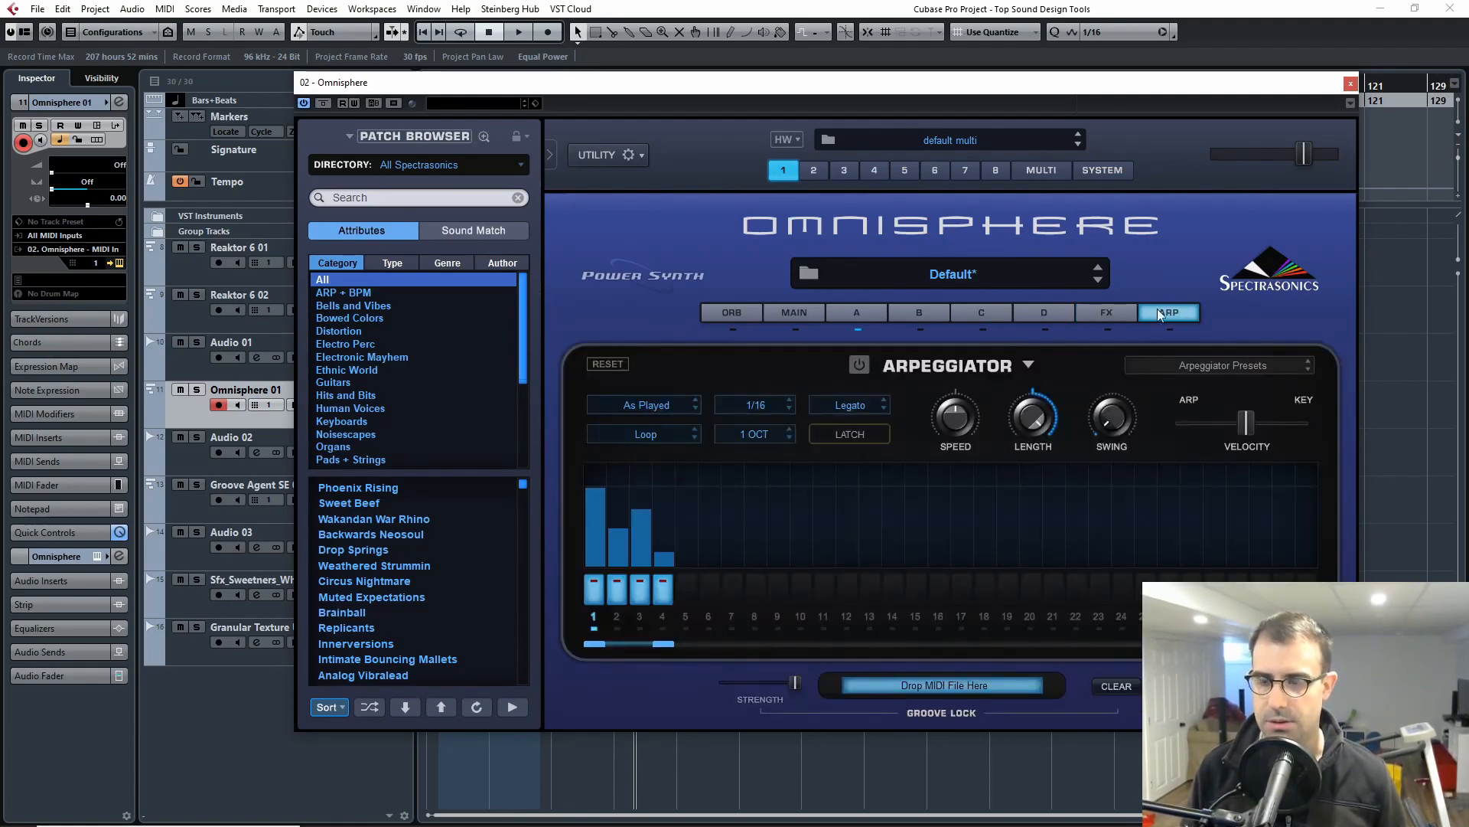
left_click(1106, 312)
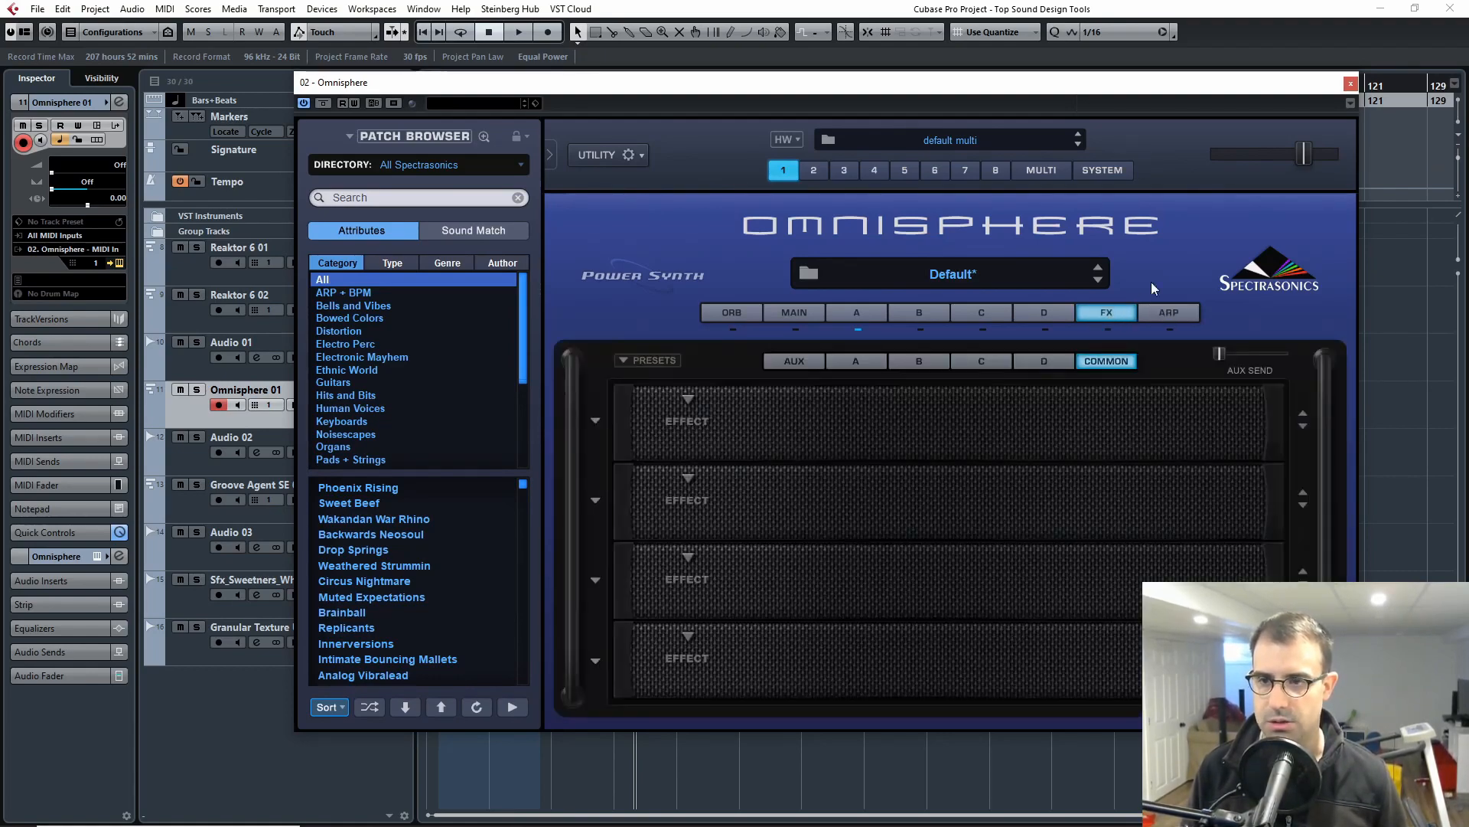
left_click(880, 315)
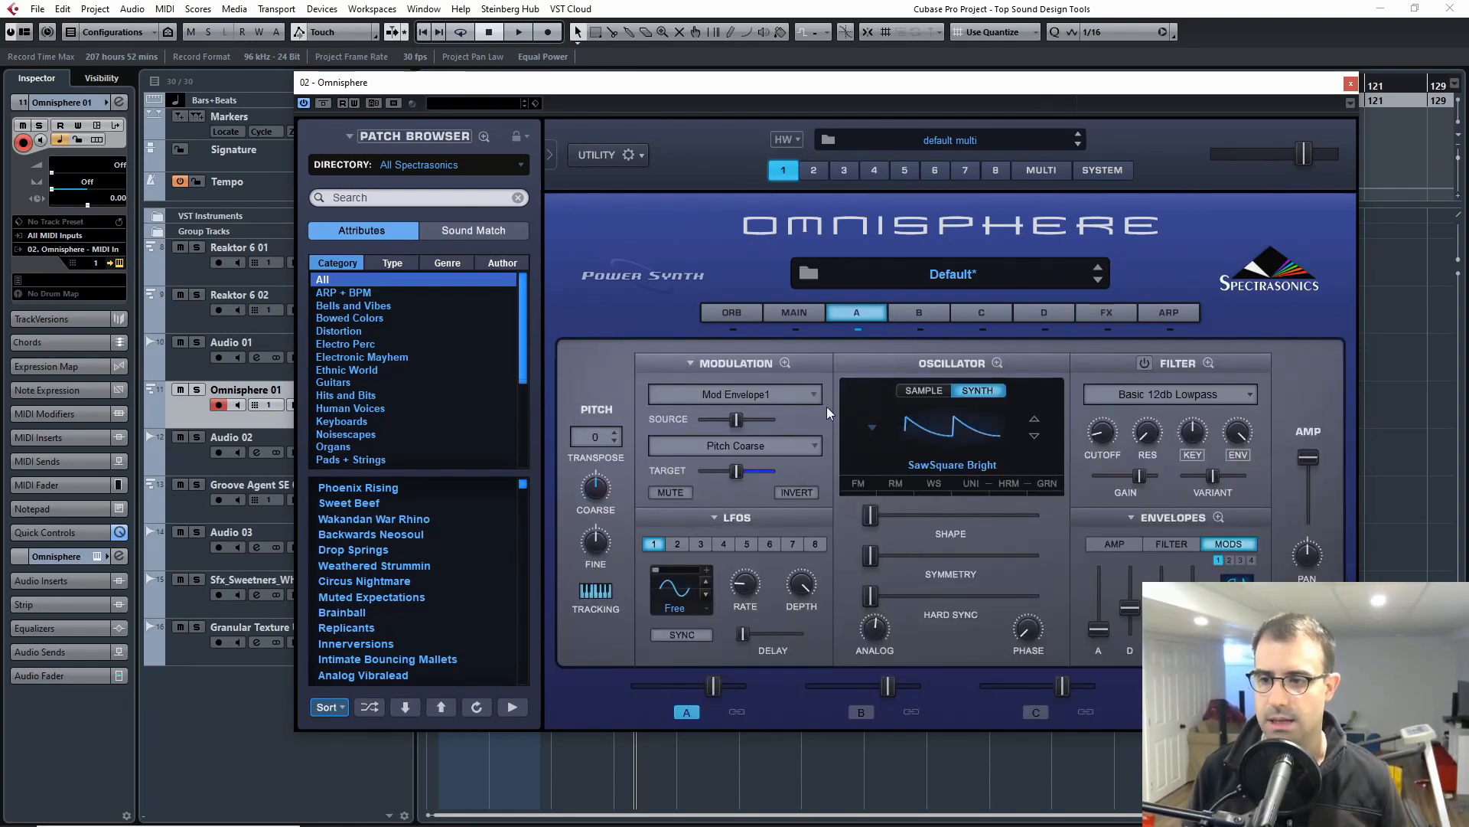
left_click(860, 482)
left_click(1039, 354)
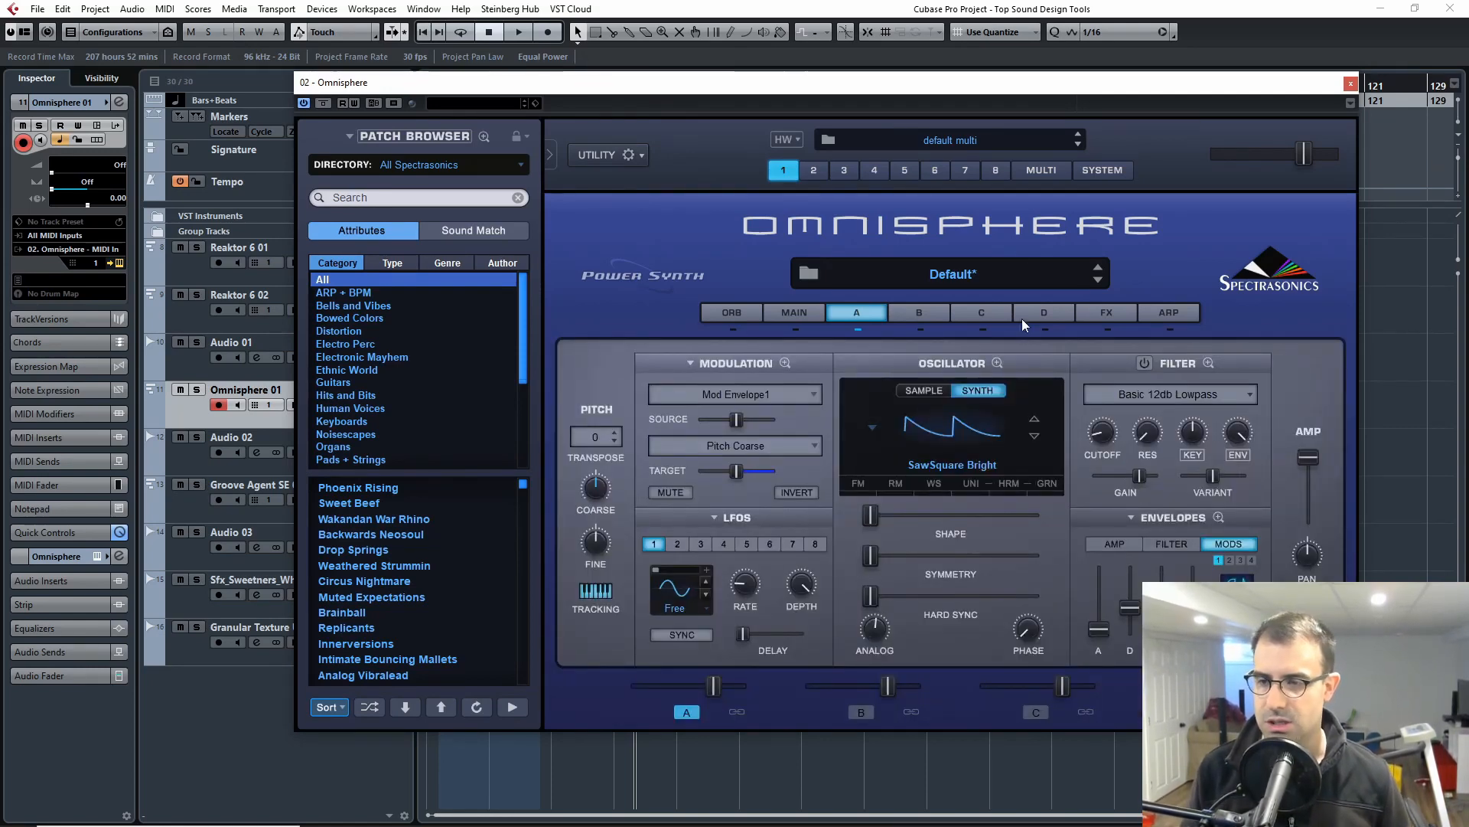
- Close Omnisphere, and open the instrument of the Groove Agent SE 01 track with its window repositioned
mouse_move(1026, 91)
left_mouse_down()
mouse_move(1027, 115)
mouse_move(1021, 94)
left_mouse_up()
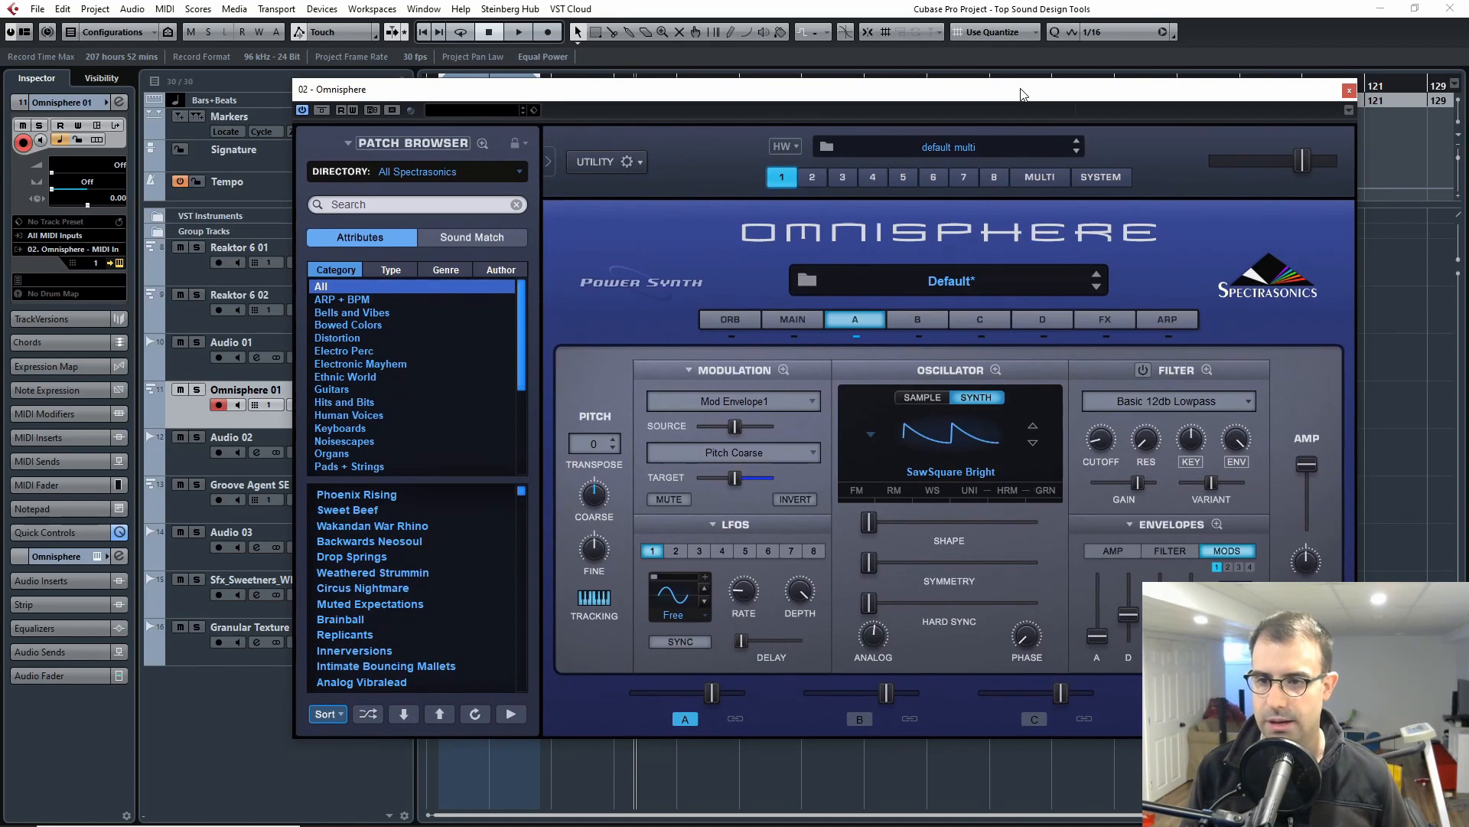
left_click(1350, 91)
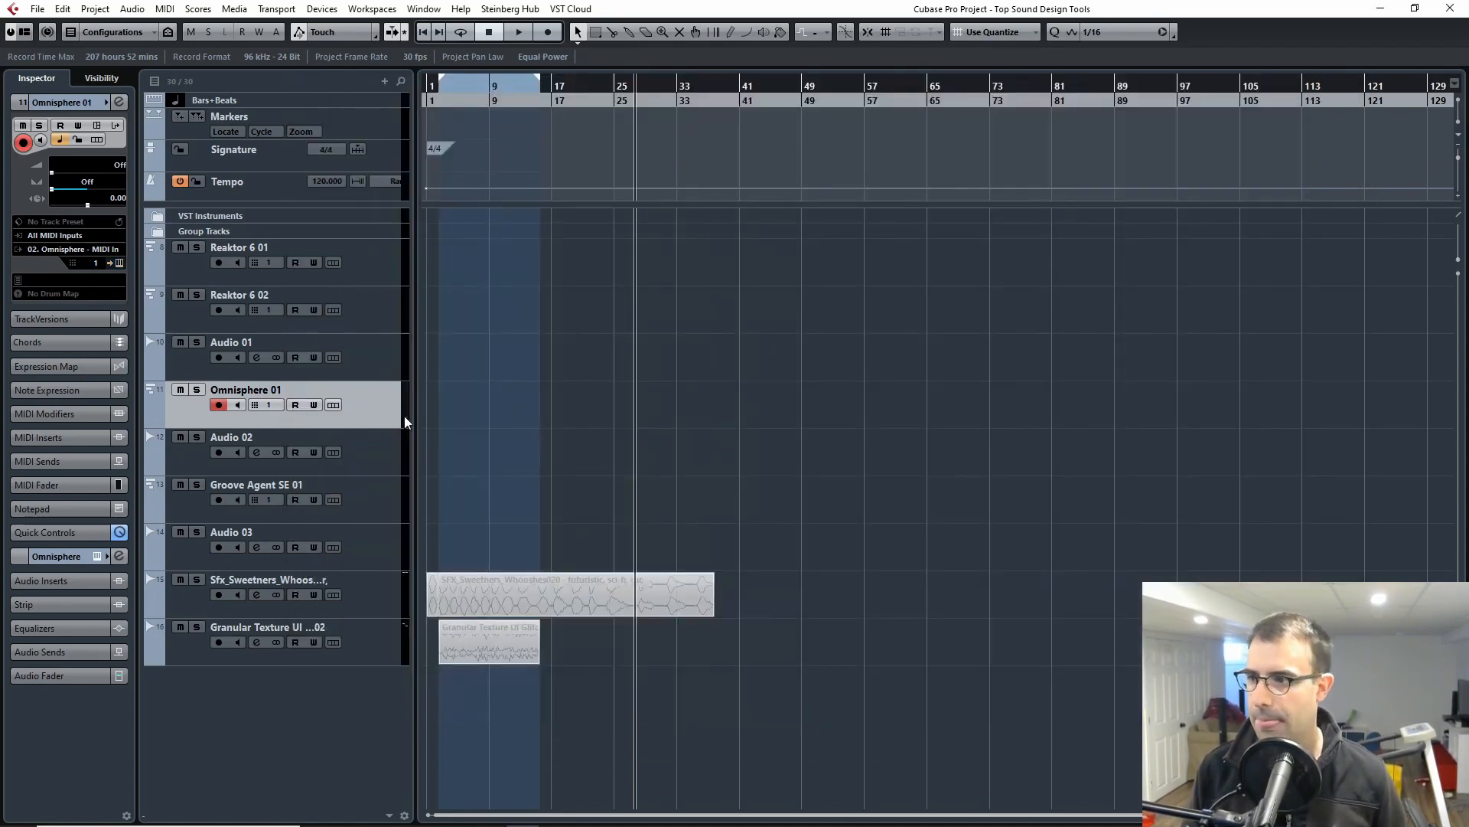
left_click(184, 513)
left_click(118, 263)
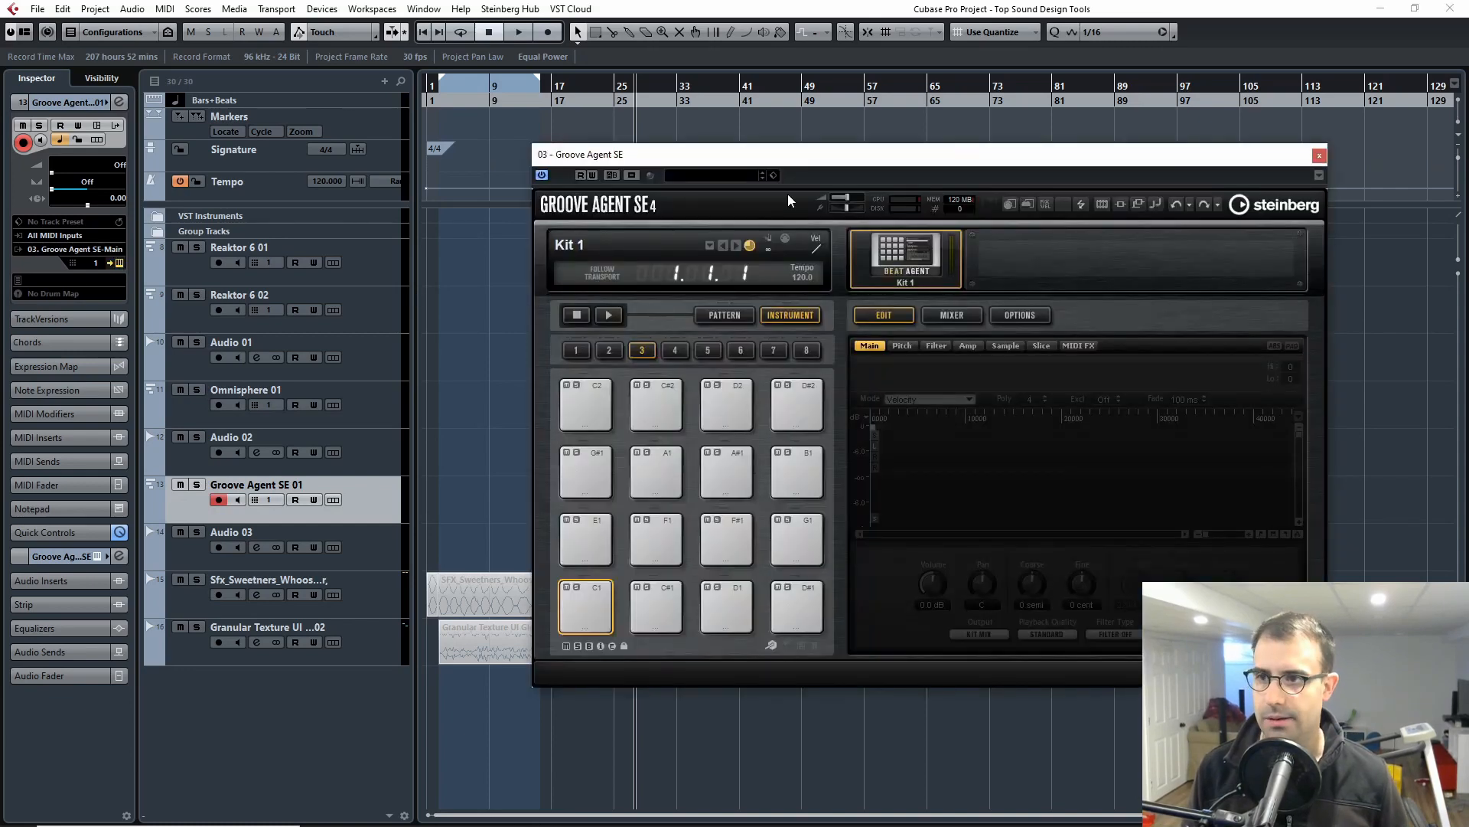
mouse_move(802, 161)
left_mouse_down()
mouse_move(870, 177)
mouse_move(795, 138)
mouse_move(779, 151)
left_mouse_up()
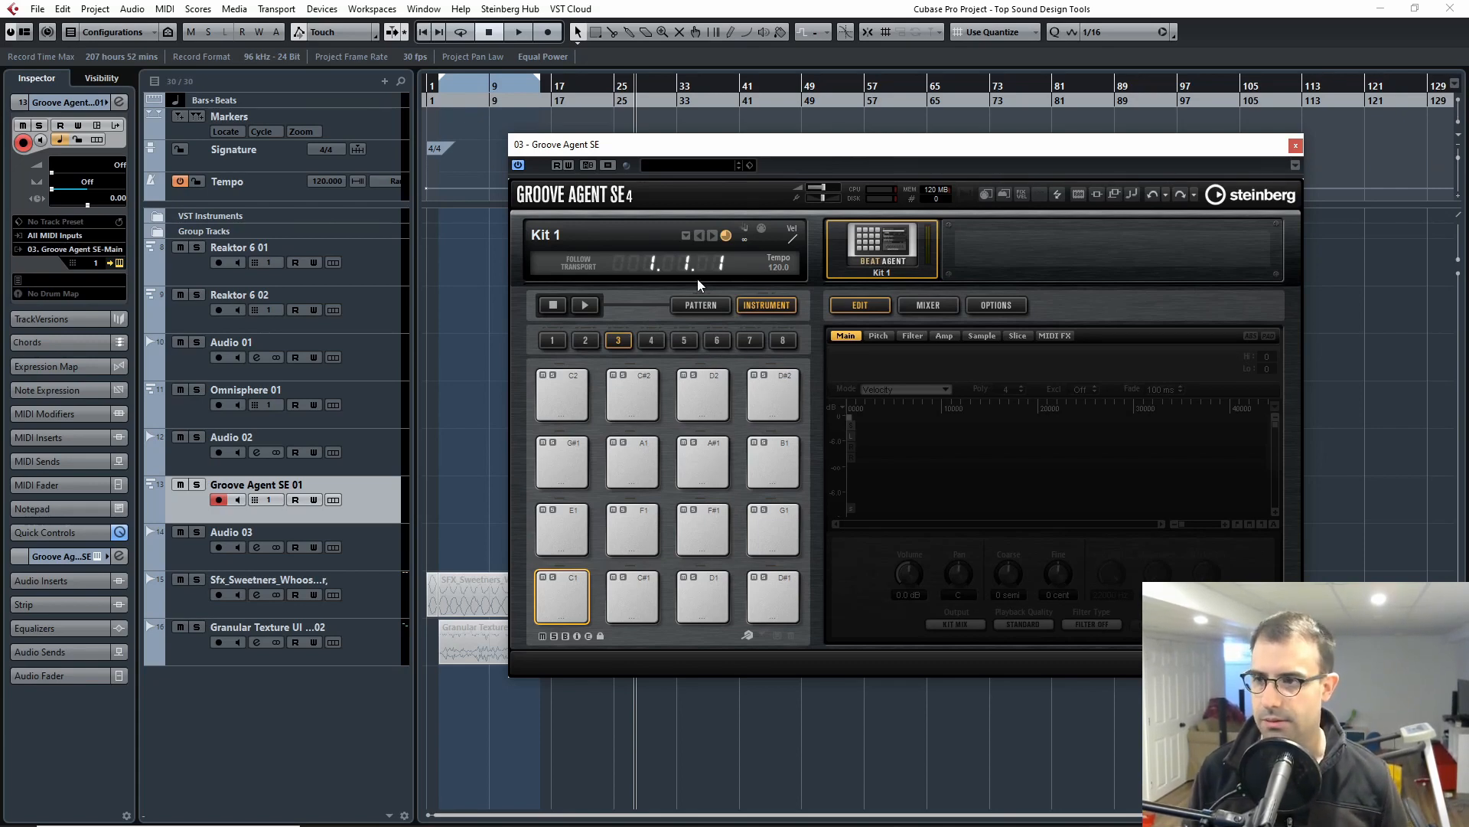
- Show pad bank 4 and load the SFX_Sweetners_Whooshes020 clip from the project onto the C3 pad
left_click(653, 340)
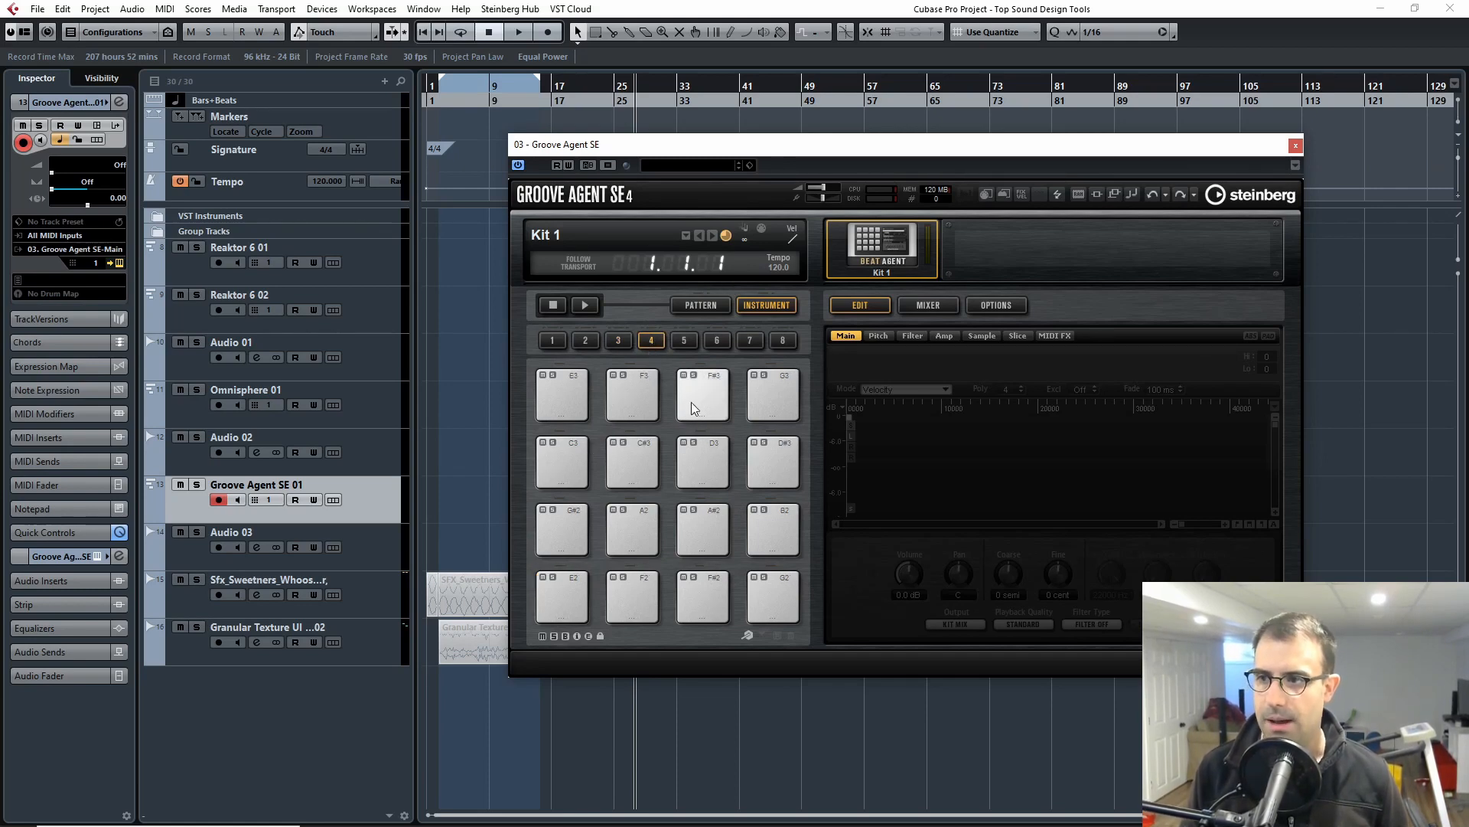
left_click_drag(794, 145, 849, 147)
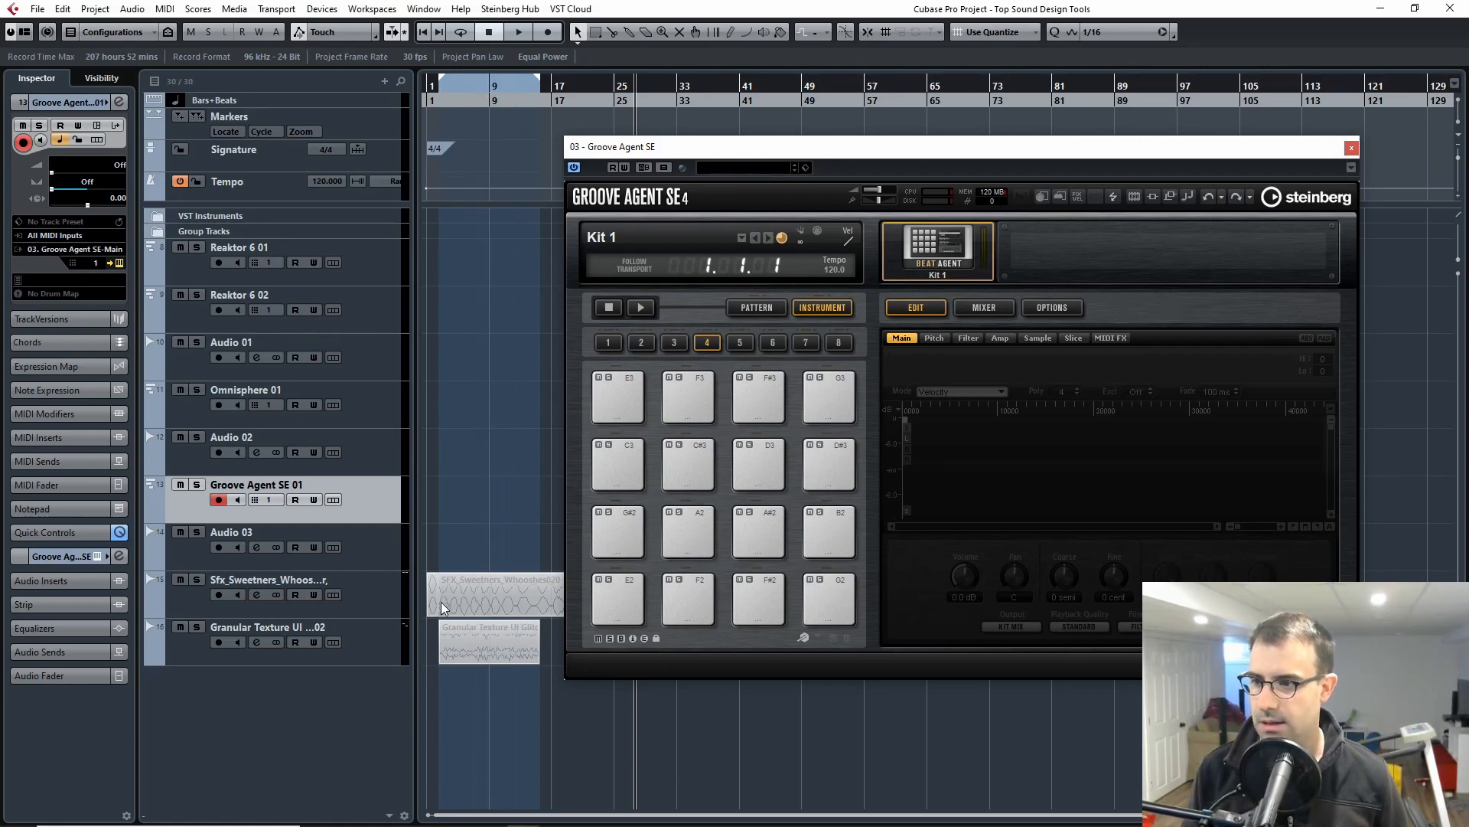
left_click_drag(434, 595, 632, 461)
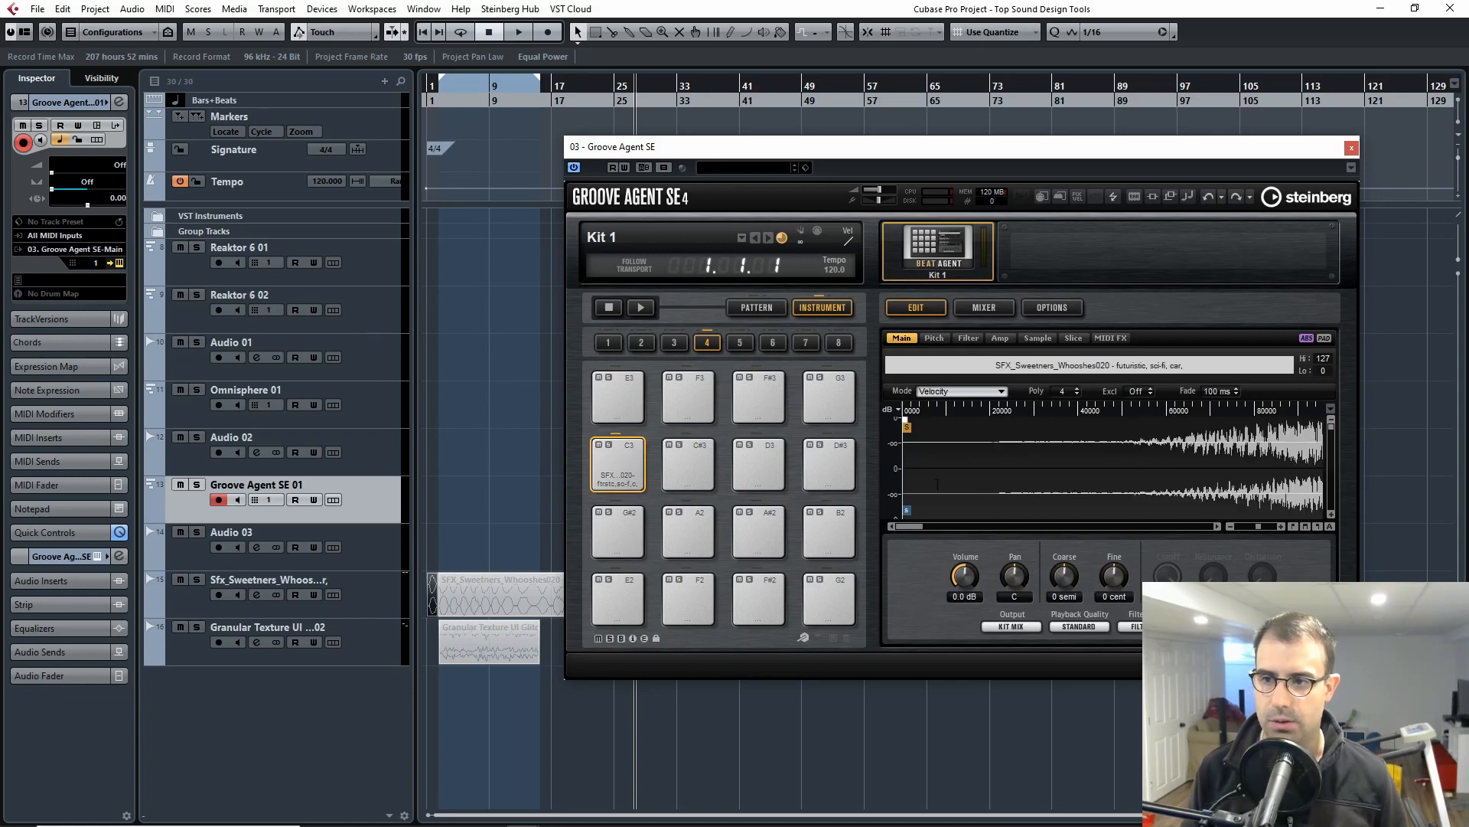
- Trim the whoosh sample on the C3 pad to start at about 49649 and end at about 226152
left_click_drag(907, 427, 1125, 427)
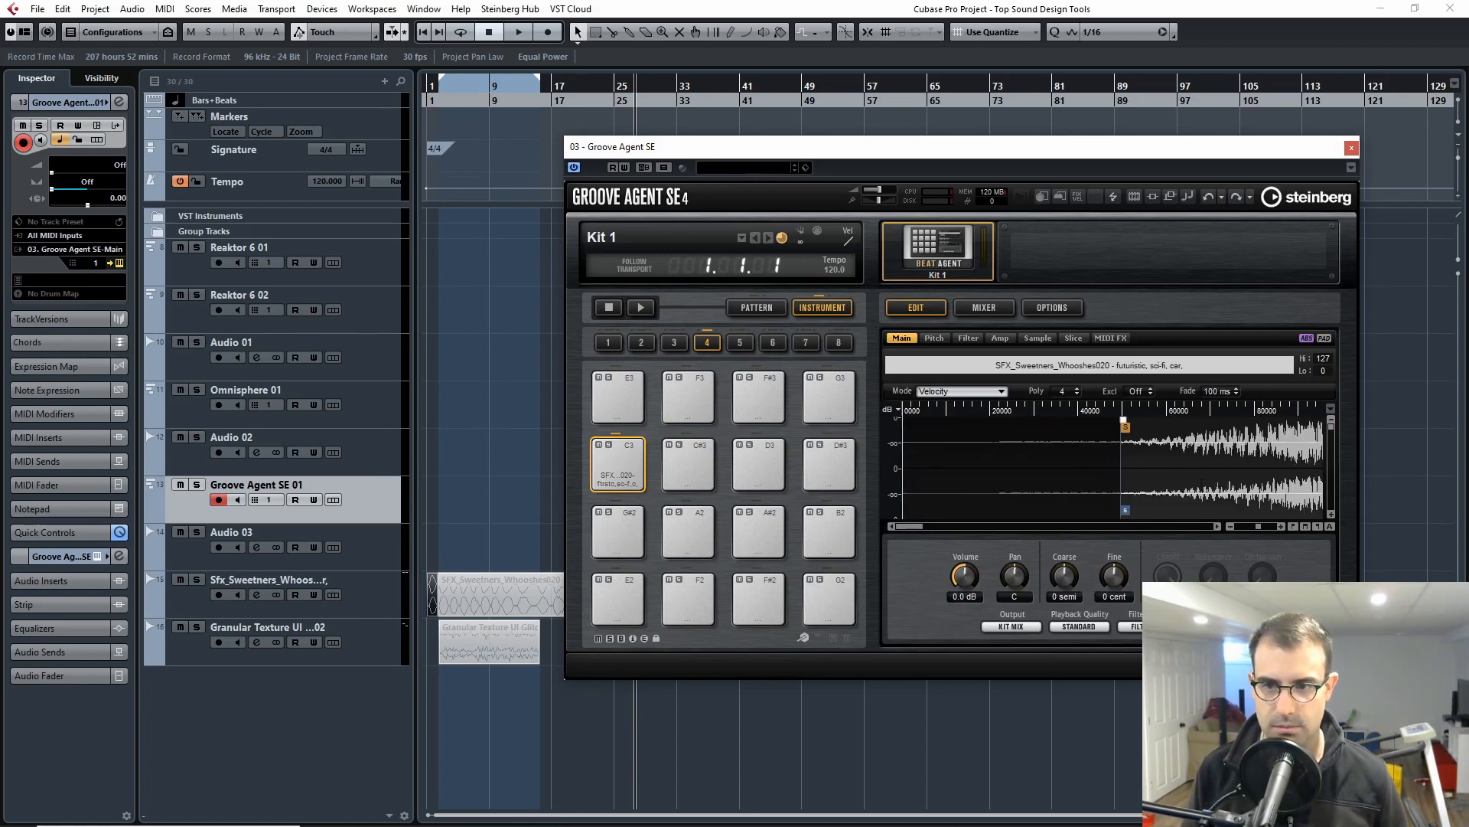
left_click(1306, 526)
left_click_drag(1318, 433, 1219, 433)
- Enable the pitch key range for the C3 pad's sample, spanning C-2 to G8
left_click(933, 338)
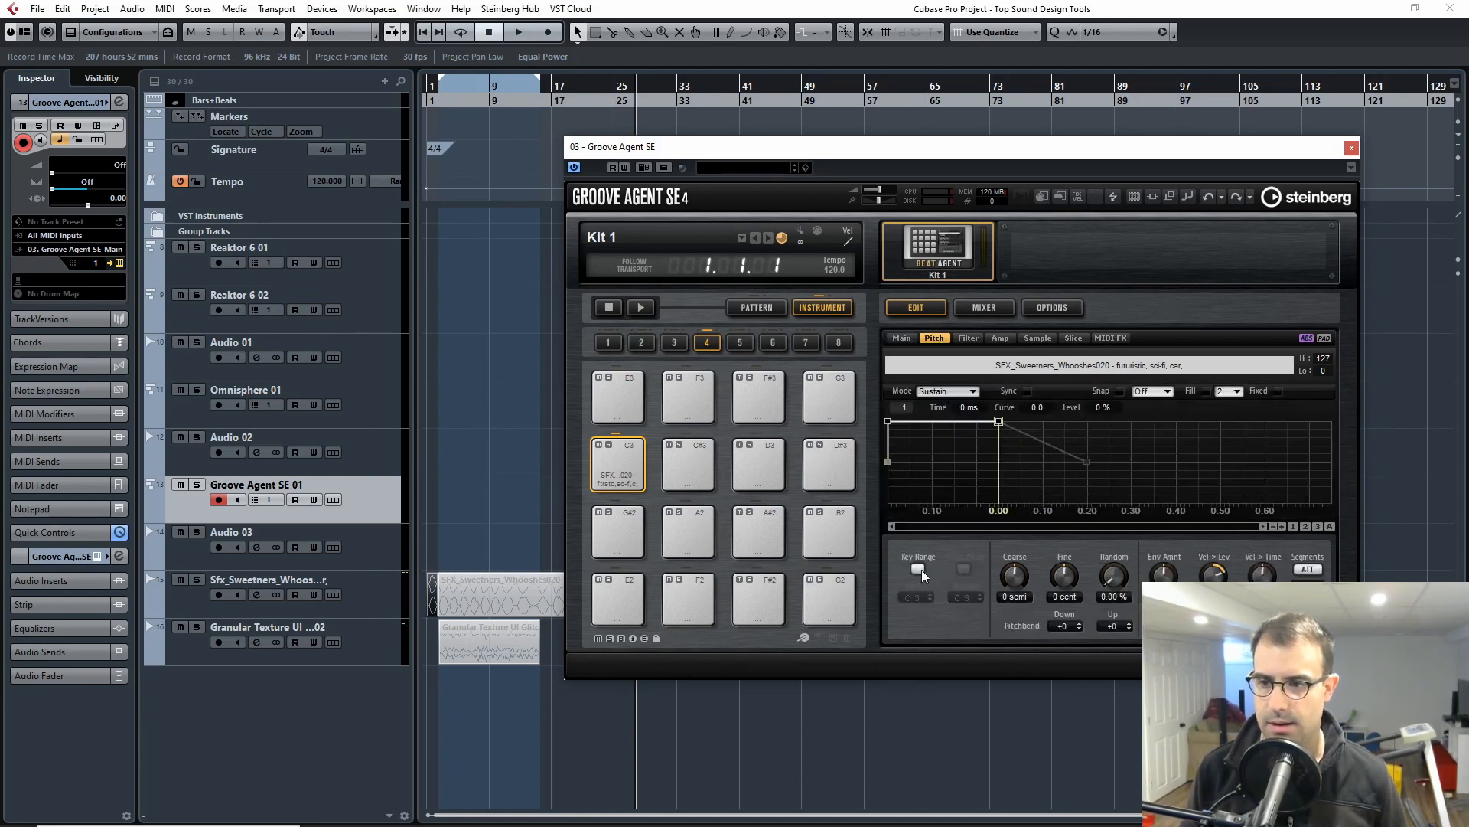
left_click(917, 568)
left_click_drag(967, 597, 963, 246)
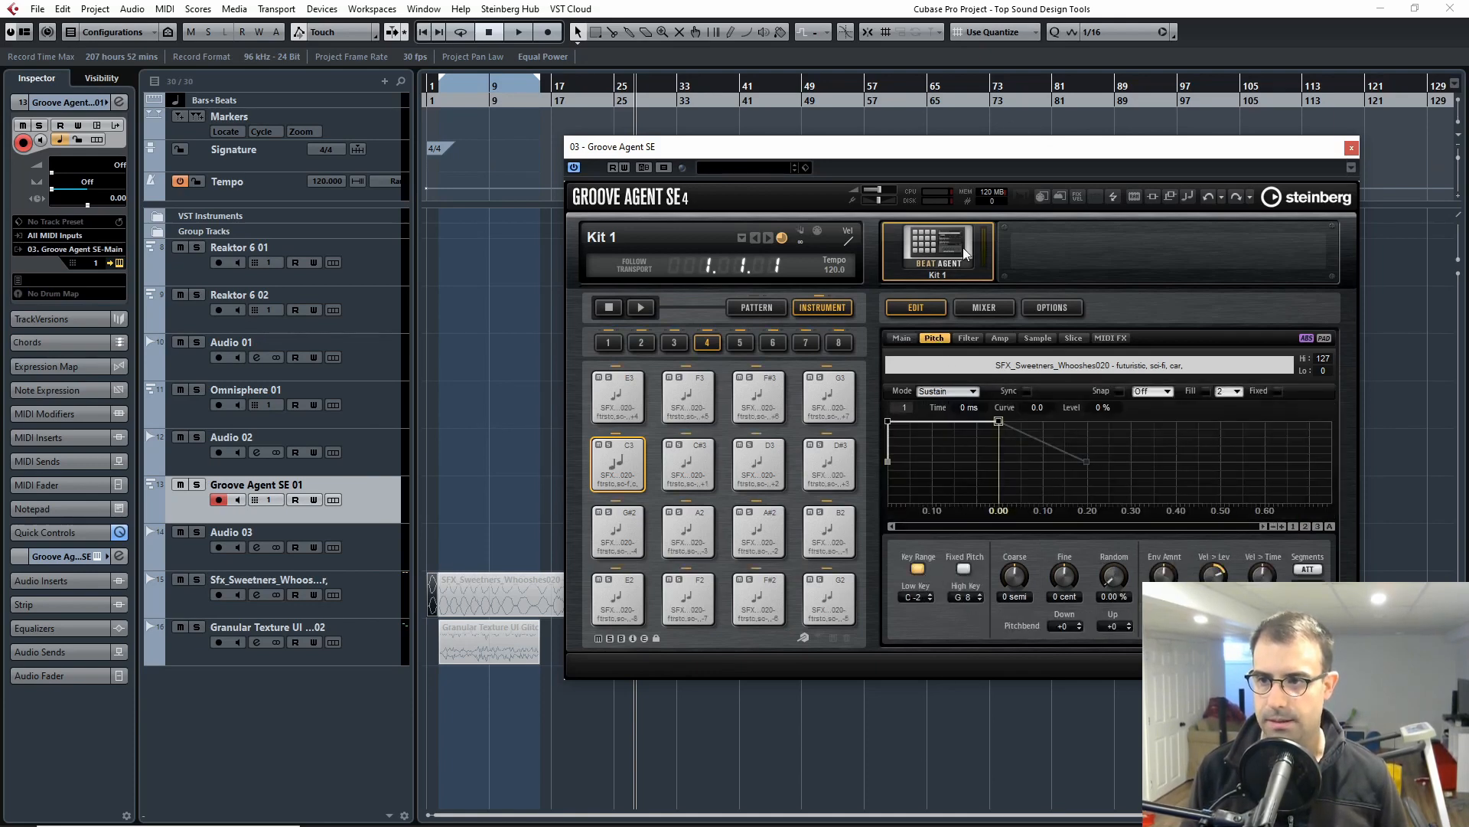
- Set the whoosh sample's loop mode to Until Release
left_click(1037, 337)
left_click(938, 612)
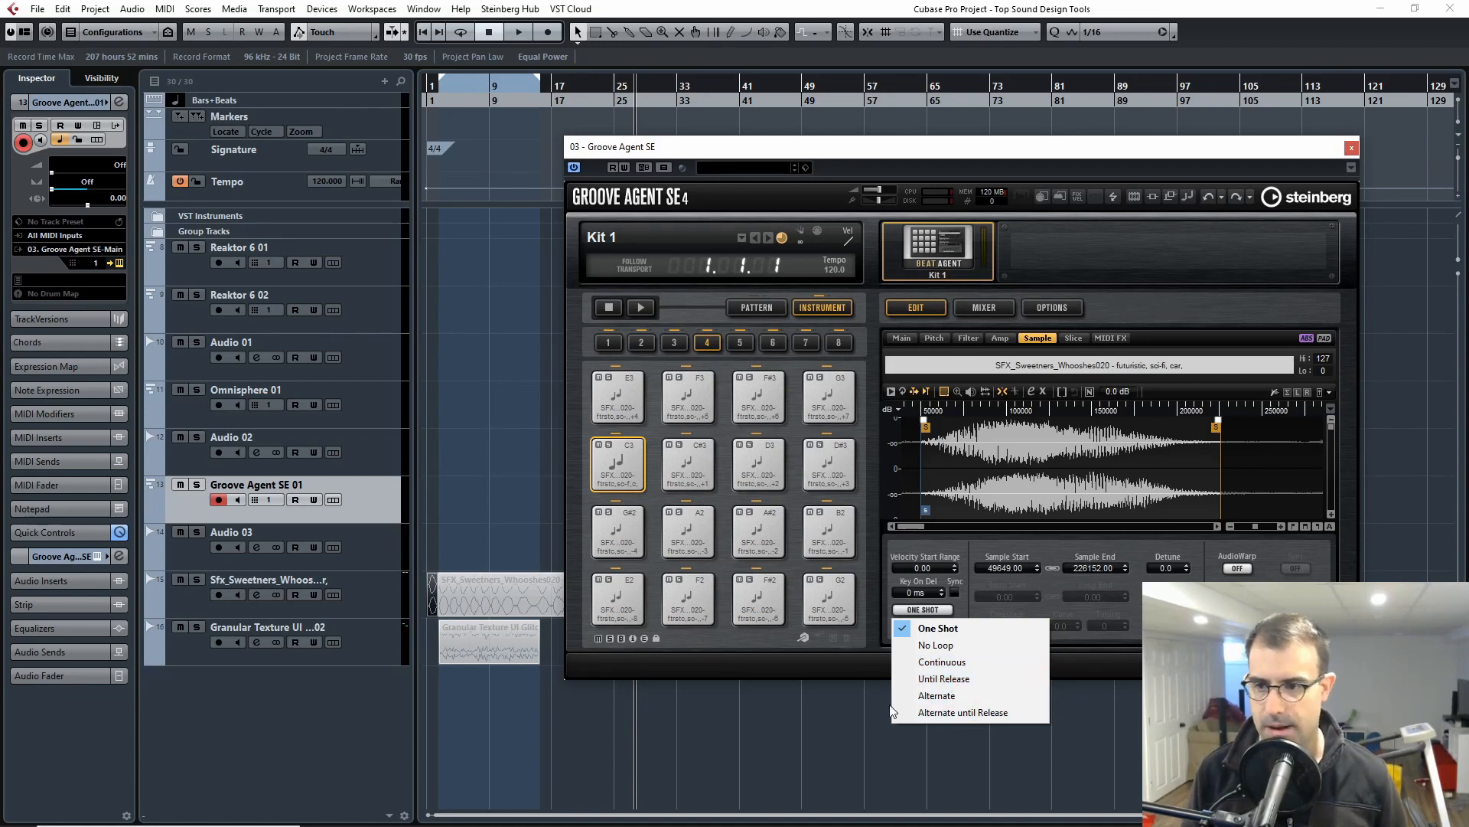
left_click(949, 678)
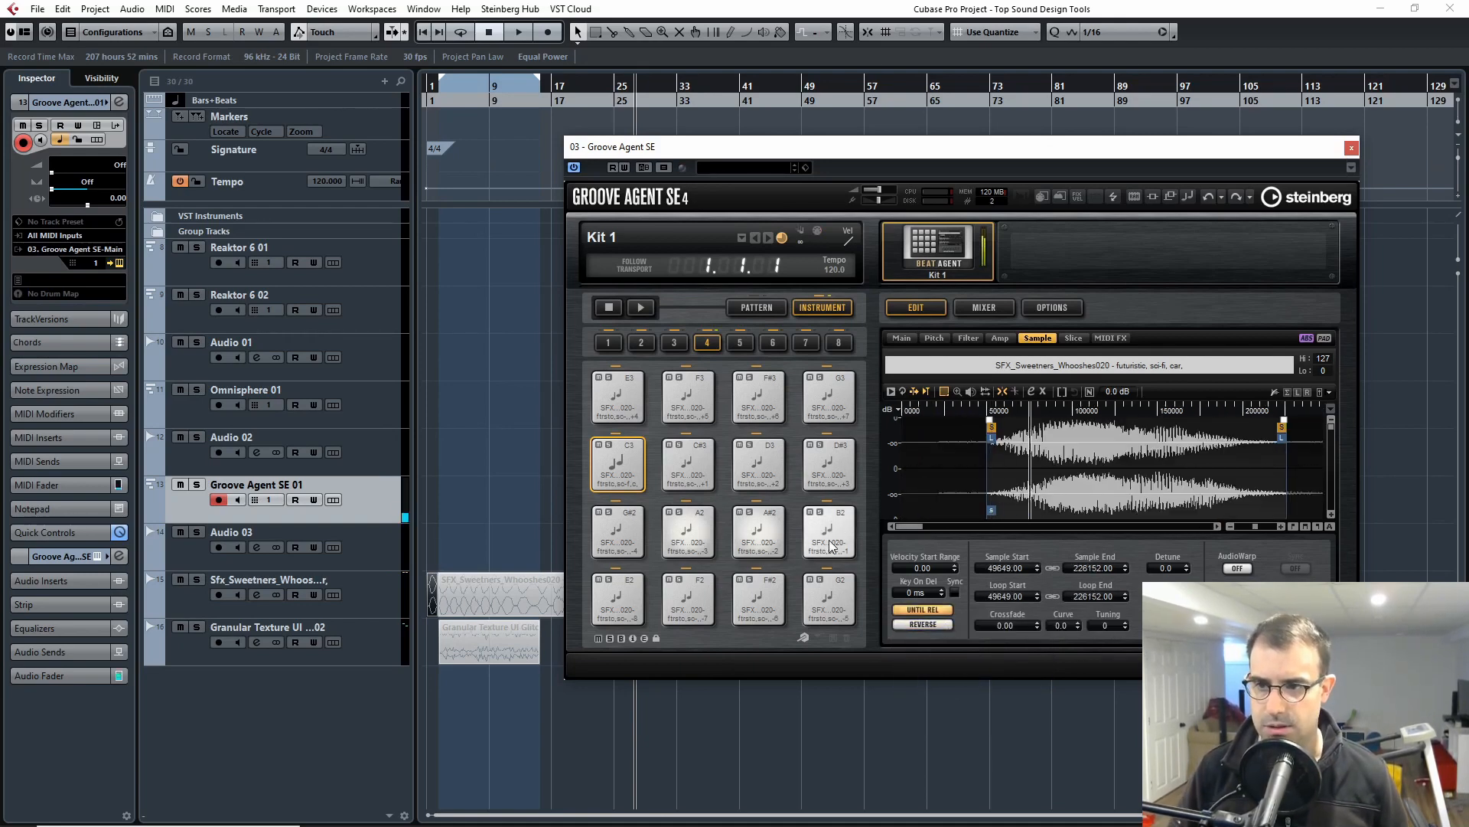
- Reshape the sample's pitch envelope into a zigzag with added breakpoints, and lower its sustain point to -100% with a segment time of about 611 ms
left_click(937, 337)
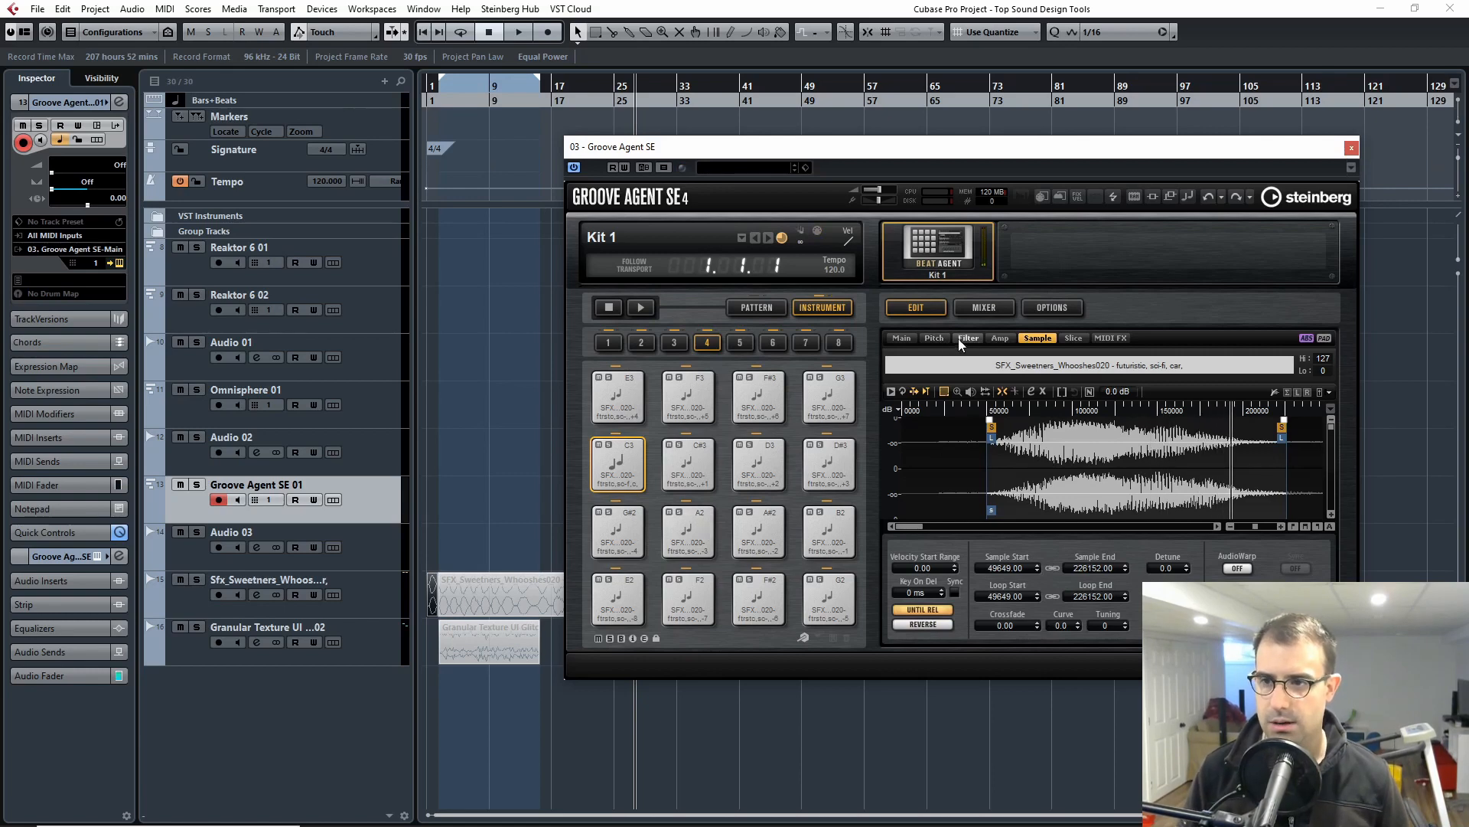
left_click_drag(888, 421, 942, 480)
double_click(937, 422)
double_click(917, 458)
double_click(925, 437)
double_click(959, 450)
left_click_drag(980, 421, 1229, 503)
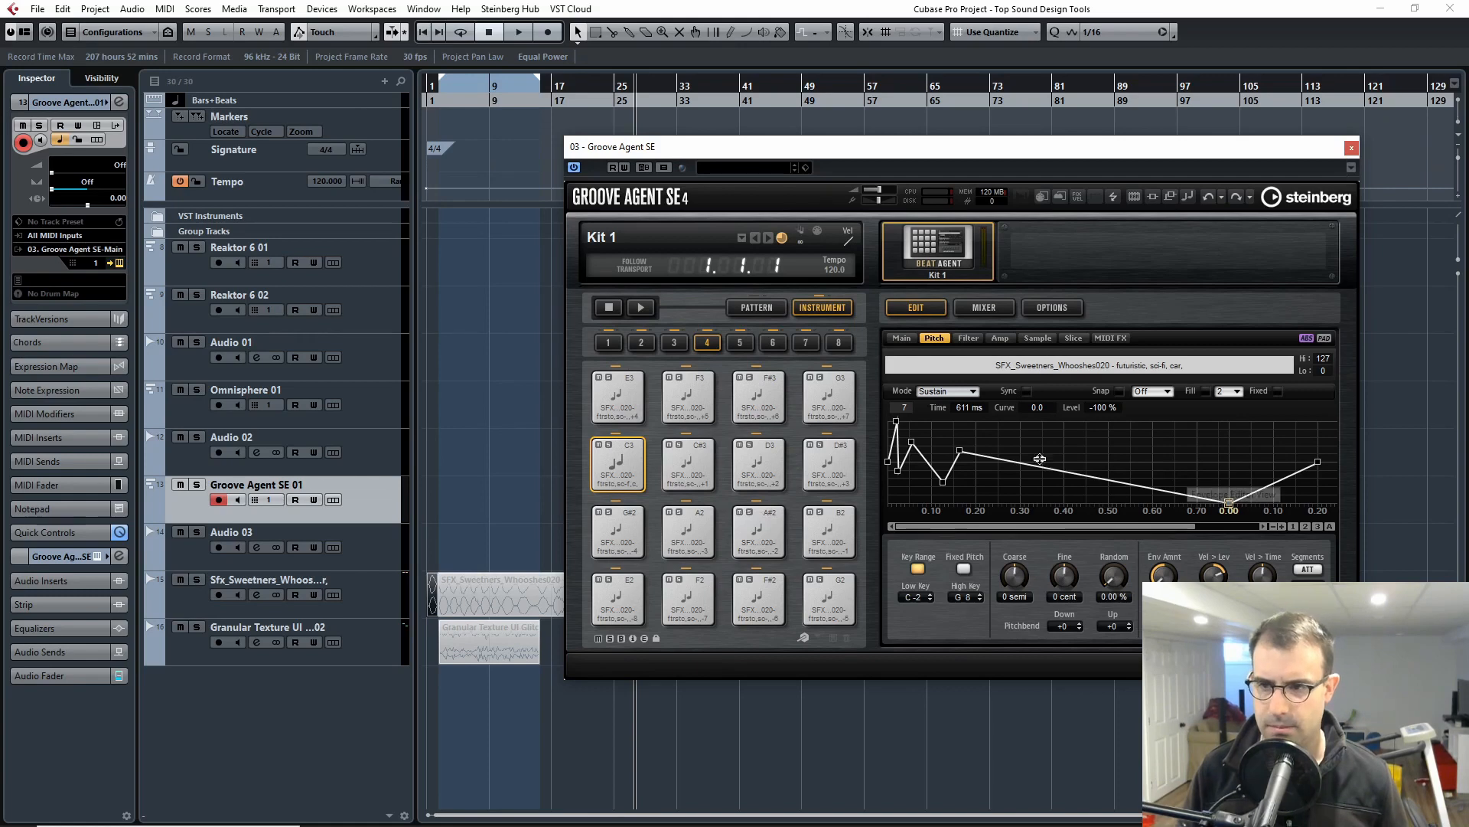
- Bend the pitch envelope's long falling segment down to the sustain point, using a curve of about -5.6
left_click_drag(1043, 463, 1043, 479)
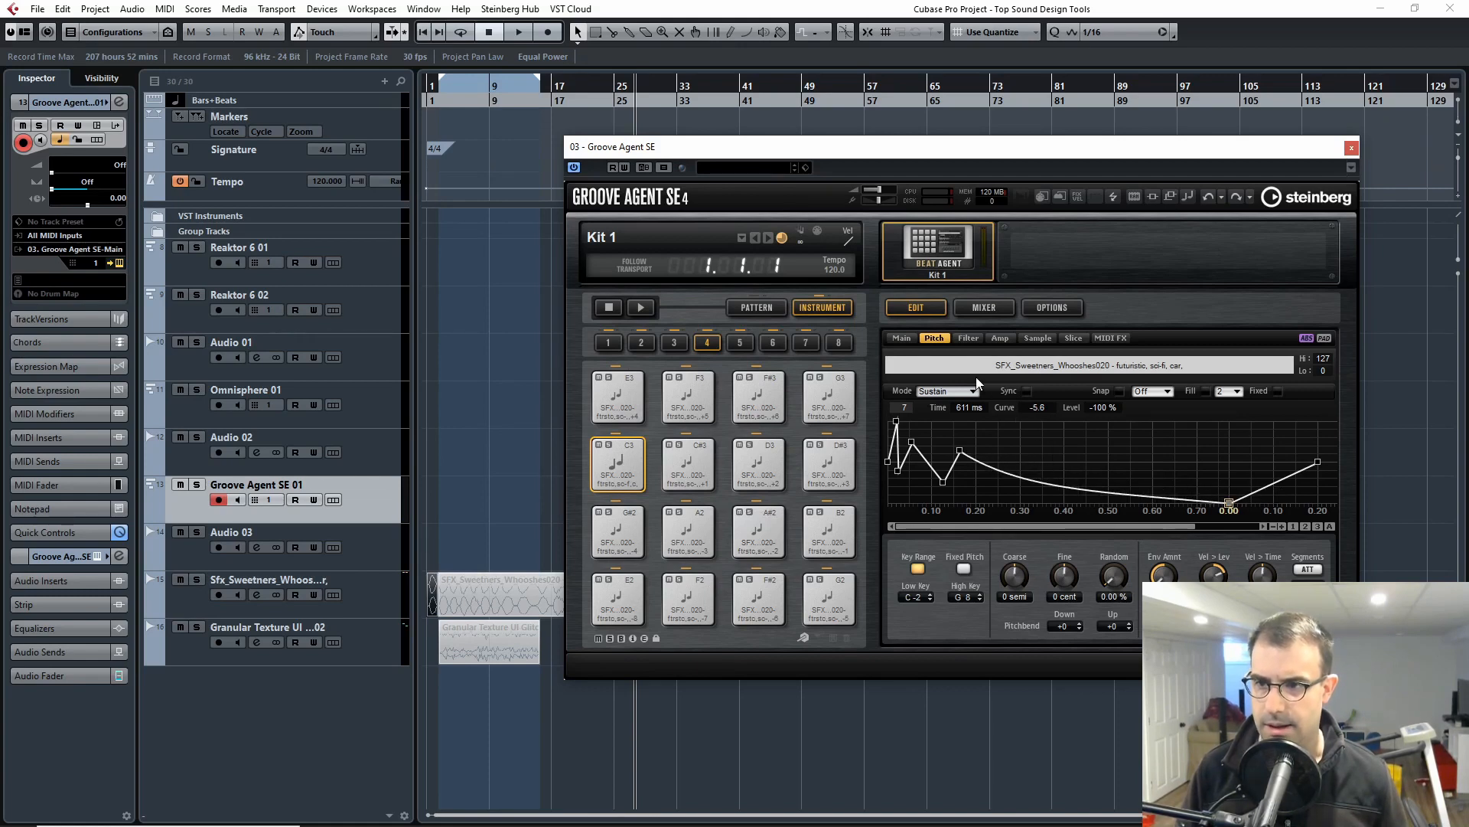
left_click(969, 338)
left_click(940, 338)
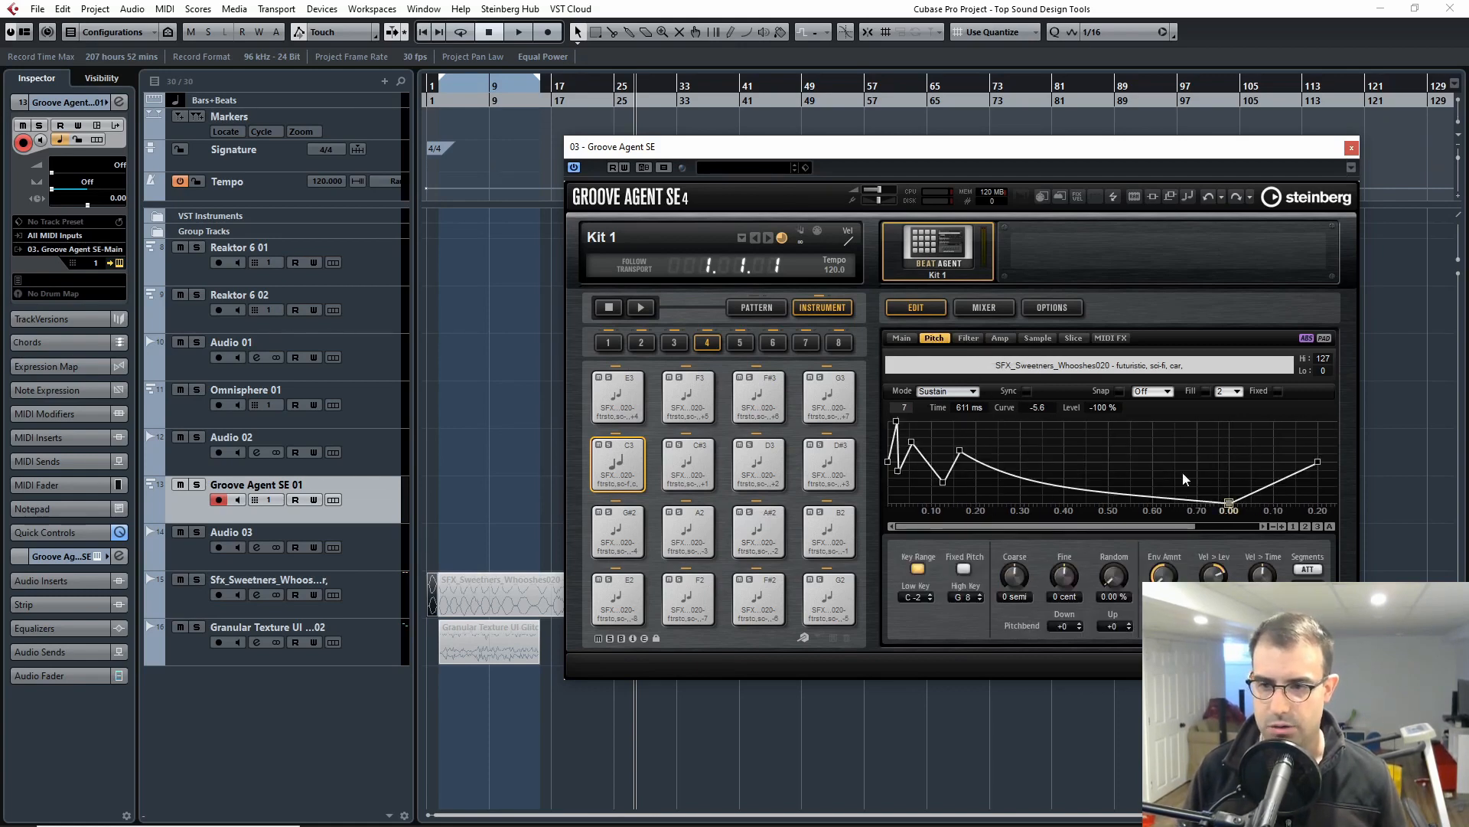
- Reshape the sample's filter envelope by lowering the sustain point to the bottom and adding a dip and a peak at 81% level, 95 ms
left_click(967, 337)
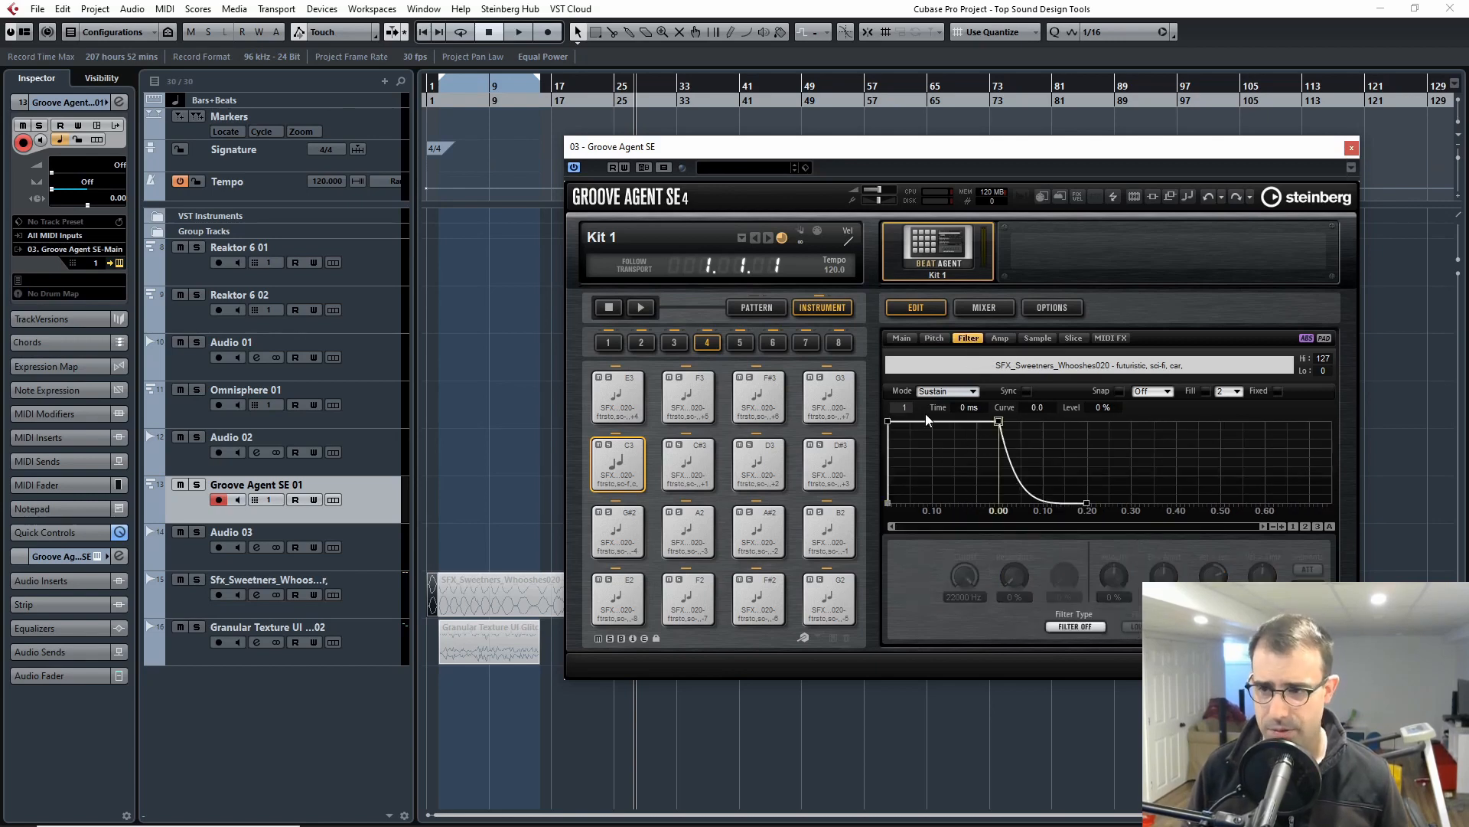
left_click_drag(925, 420, 1149, 503)
mouse_move(959, 438)
left_mouse_down()
mouse_move(929, 466)
mouse_move(970, 468)
mouse_move(971, 436)
left_mouse_up()
double_click(947, 439)
double_click(960, 468)
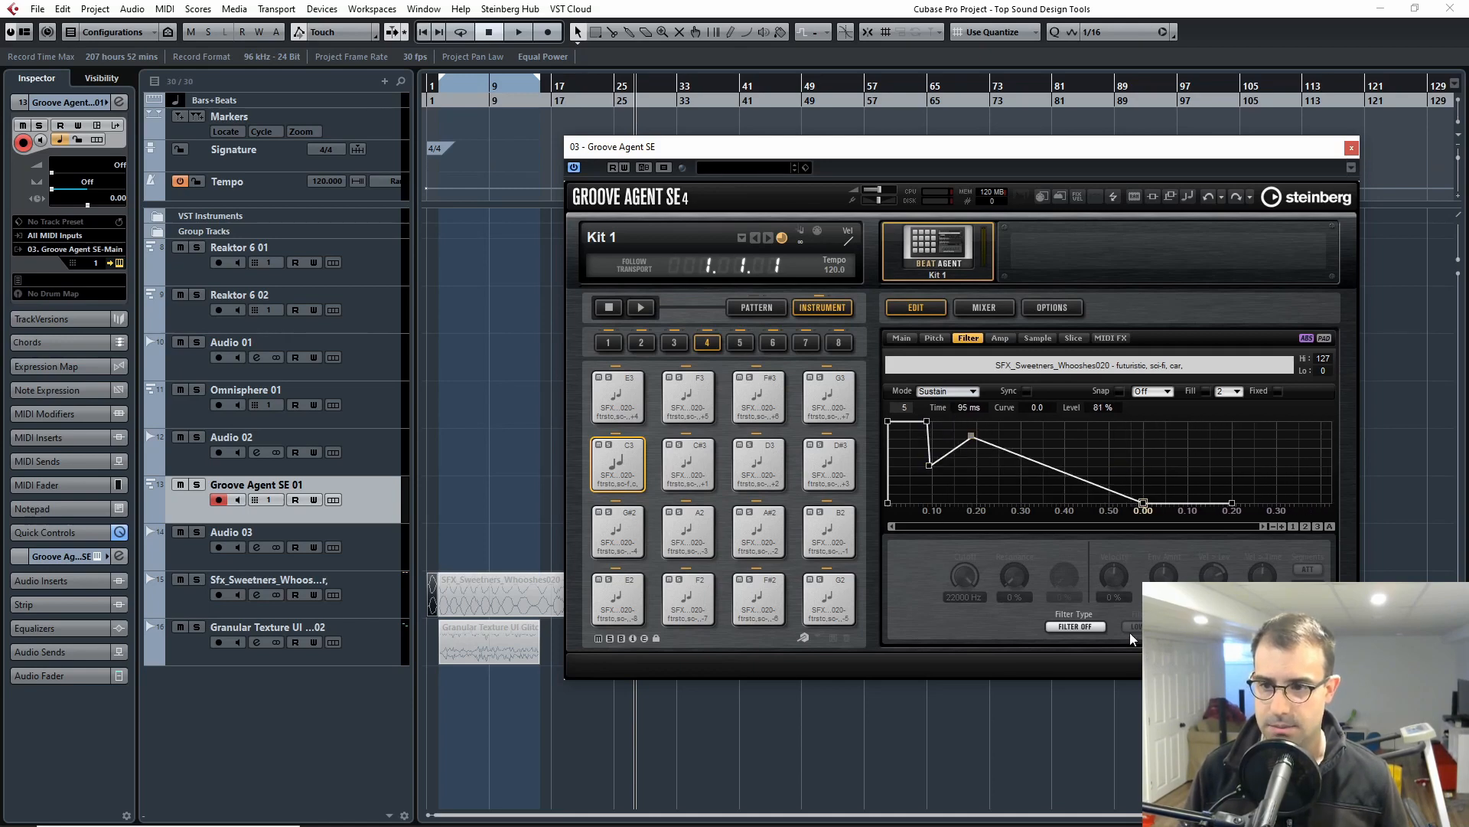
- Set the sample's filter type to Tube Drive with 59% distortion, about 434 Hz cutoff and 98% resonance
left_click(1061, 626)
left_click(1093, 679)
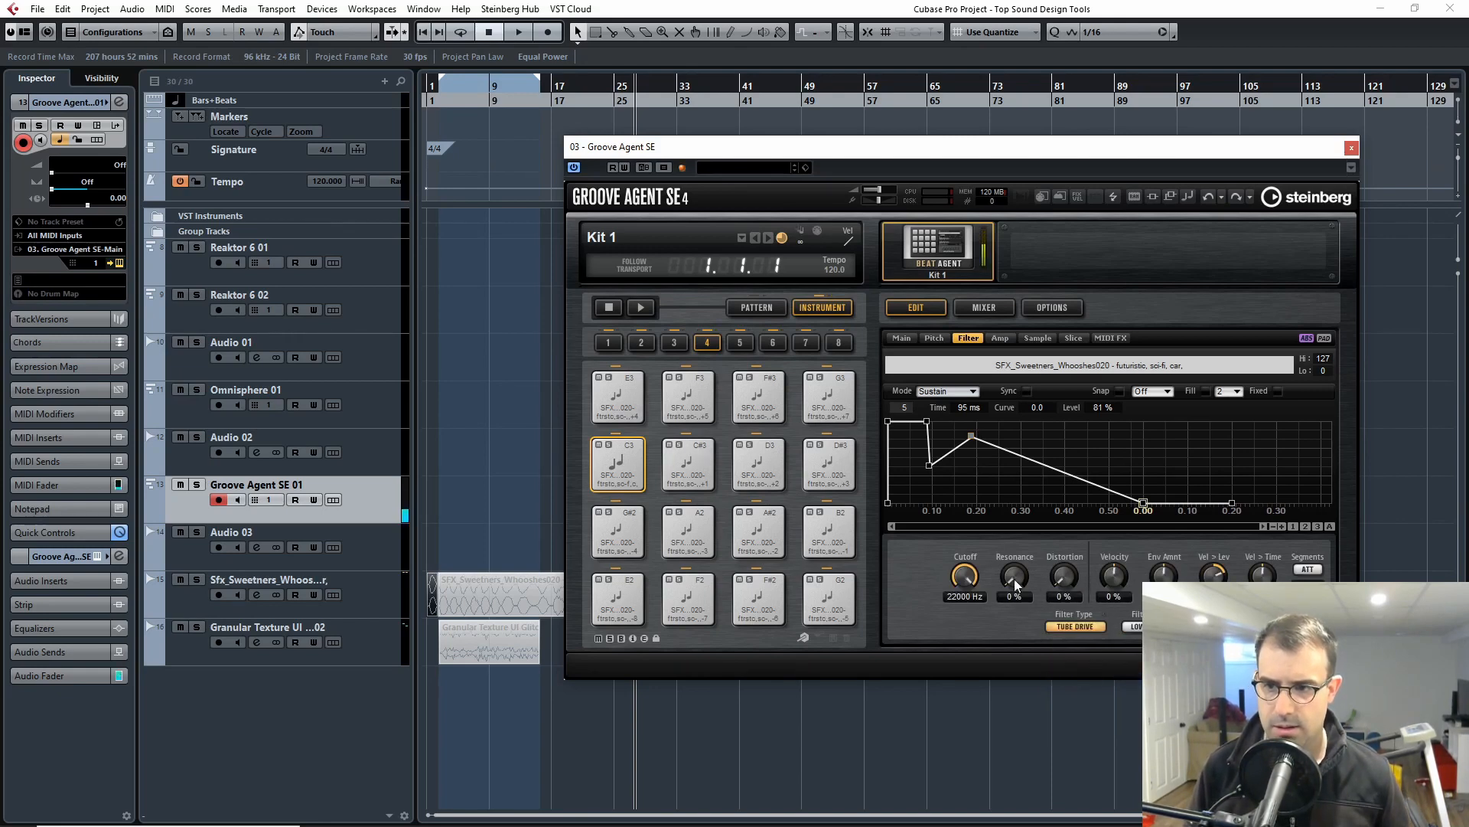
left_click_drag(1055, 580, 1067, 481)
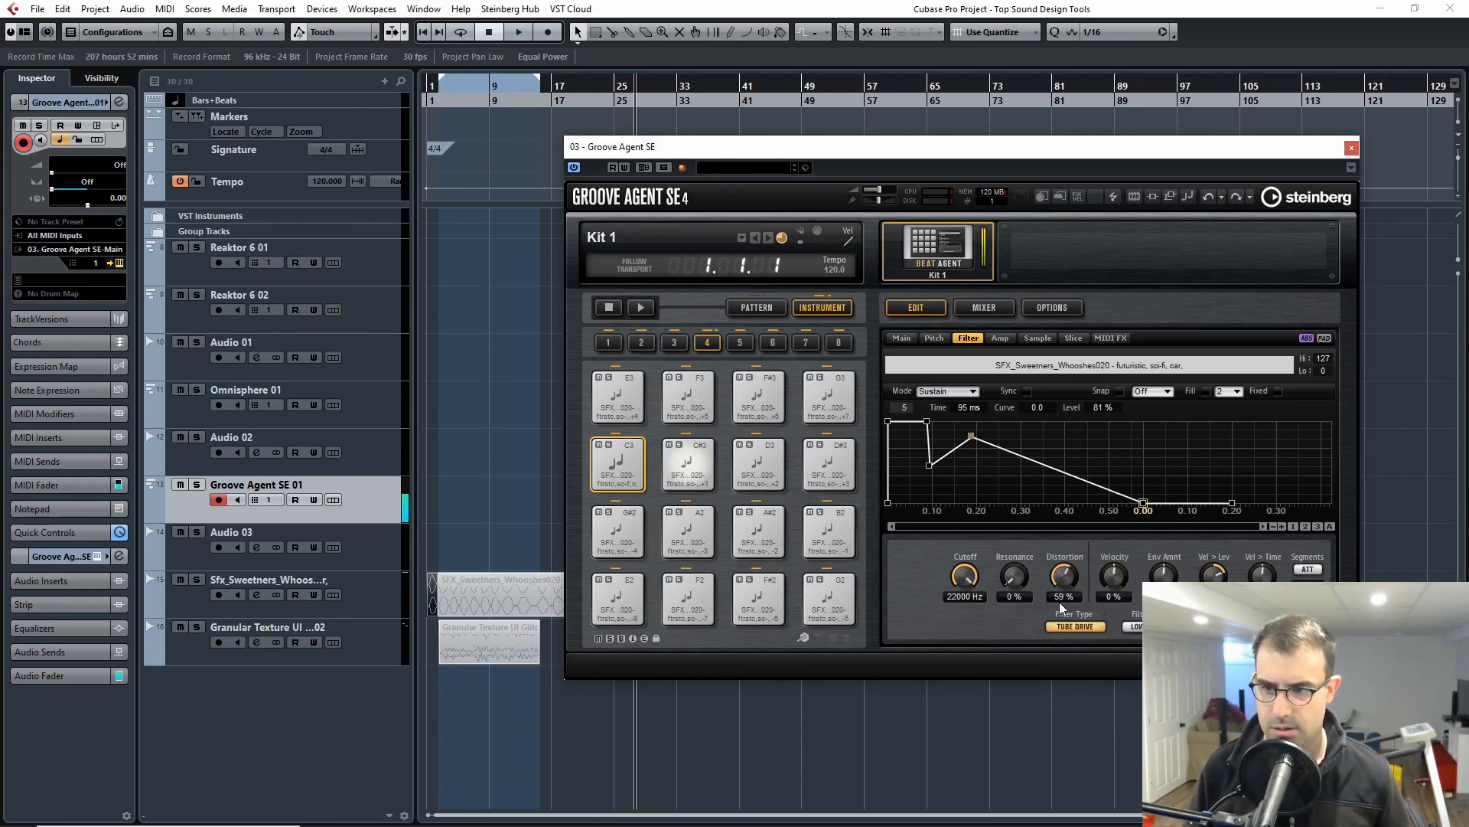
mouse_move(970, 613)
left_mouse_down()
mouse_move(966, 657)
mouse_move(966, 628)
left_mouse_up()
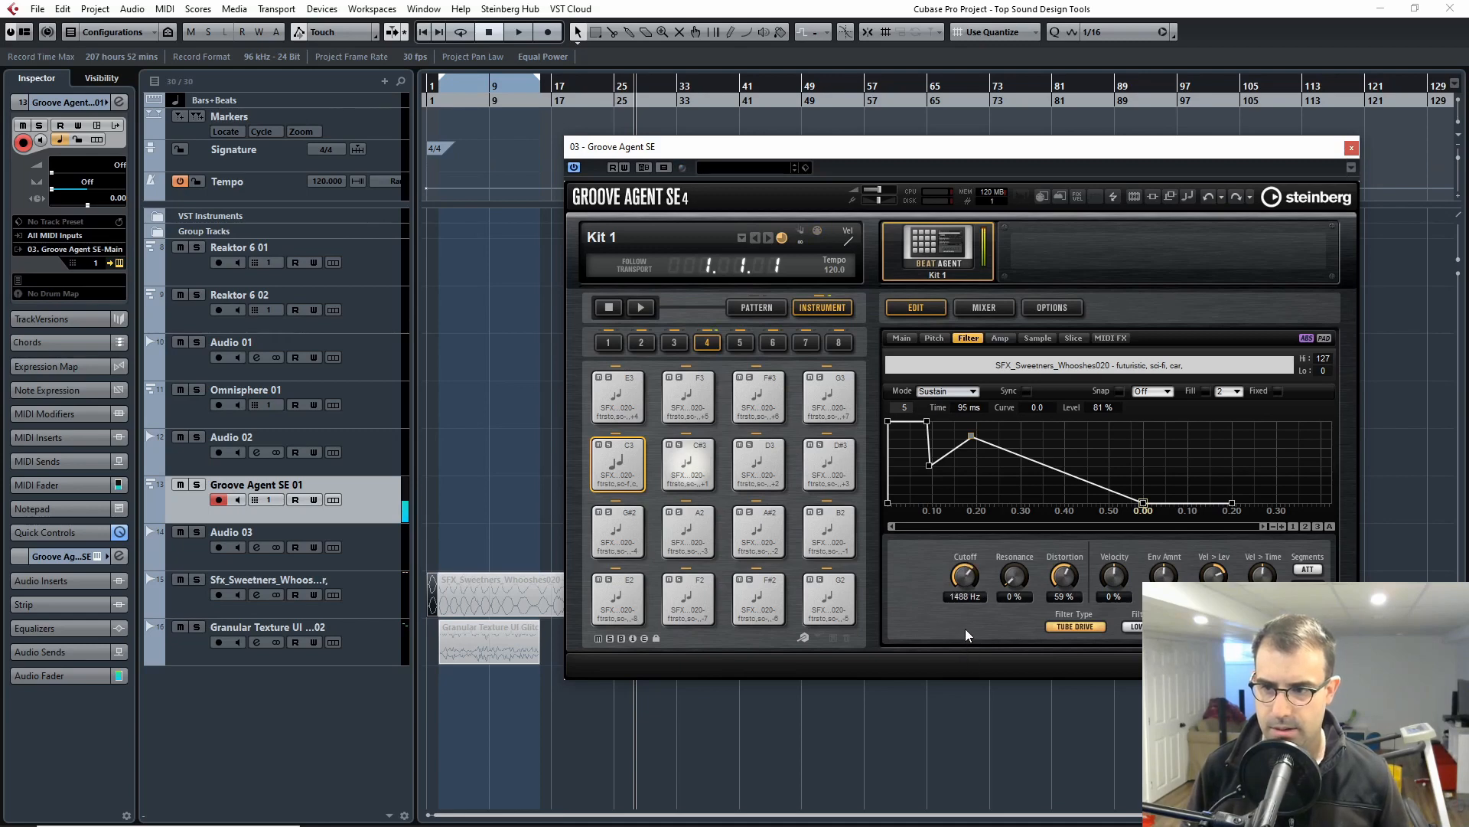
left_click_drag(1027, 561, 1039, 487)
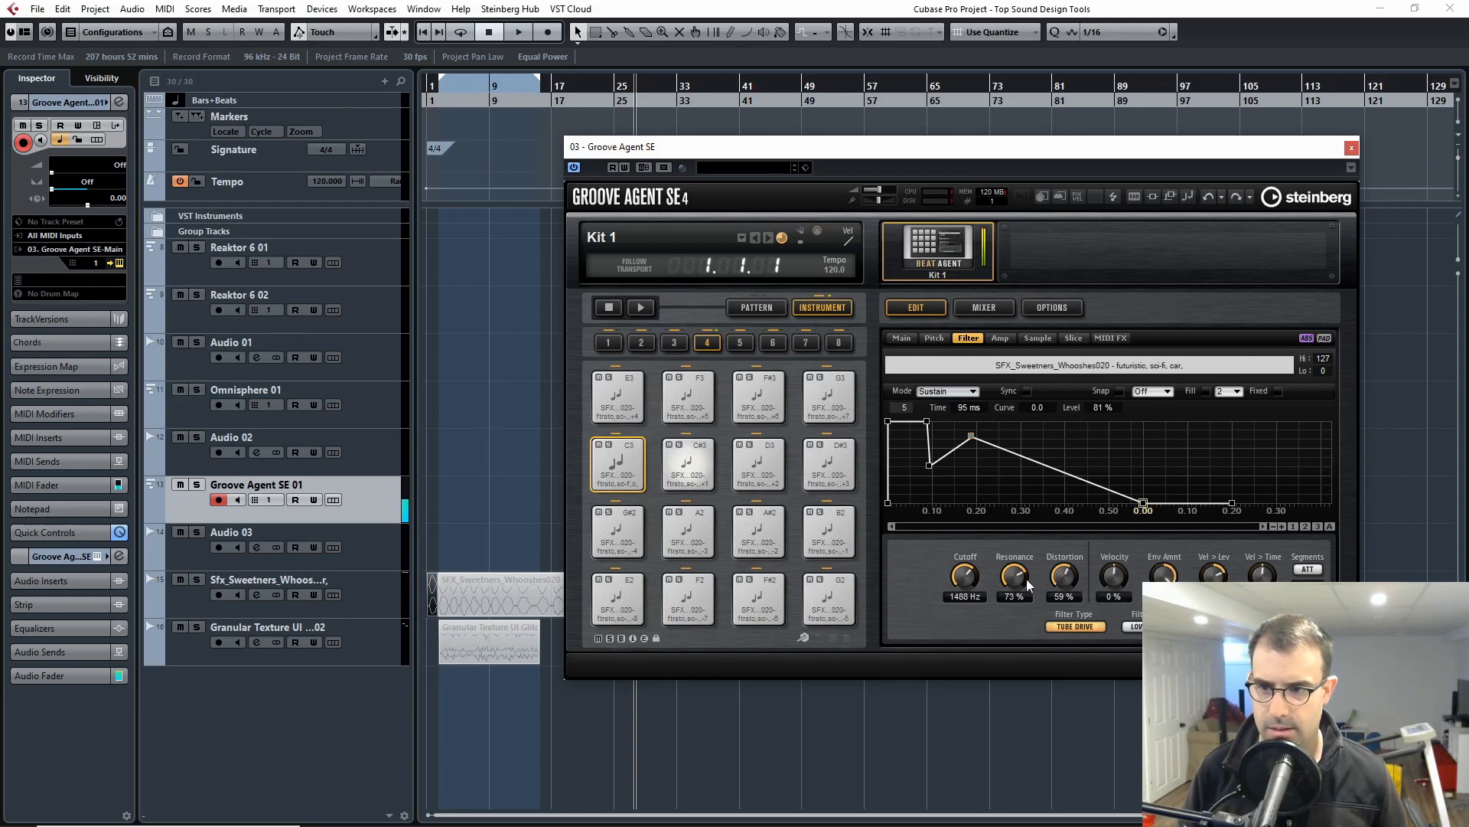
left_click_drag(966, 608, 1015, 581)
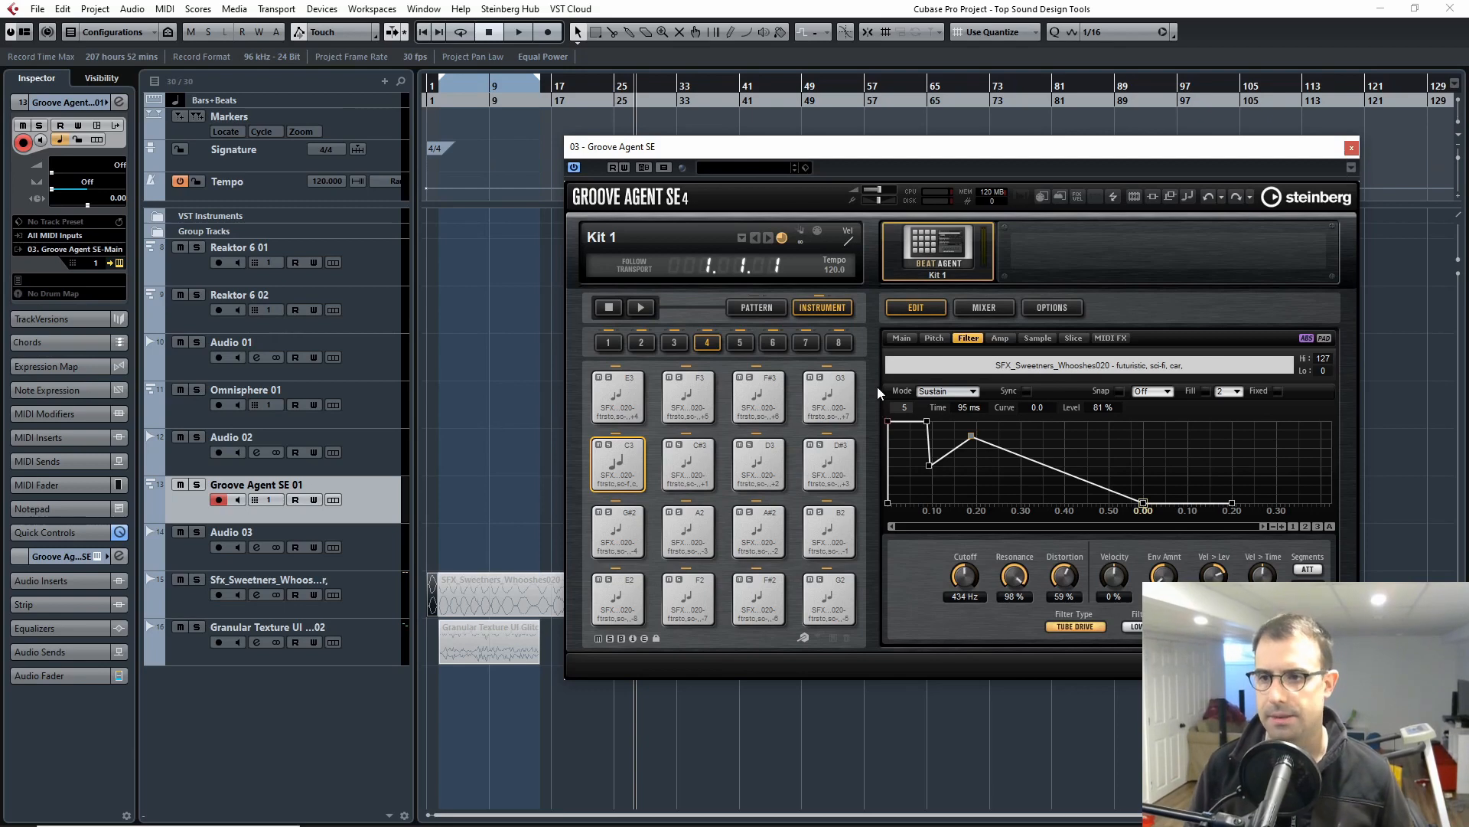
- Lower the amp envelope's sustain point to 0% with a segment time of about 467 ms, and close the Groove Agent SE window
left_click(934, 338)
left_click(966, 338)
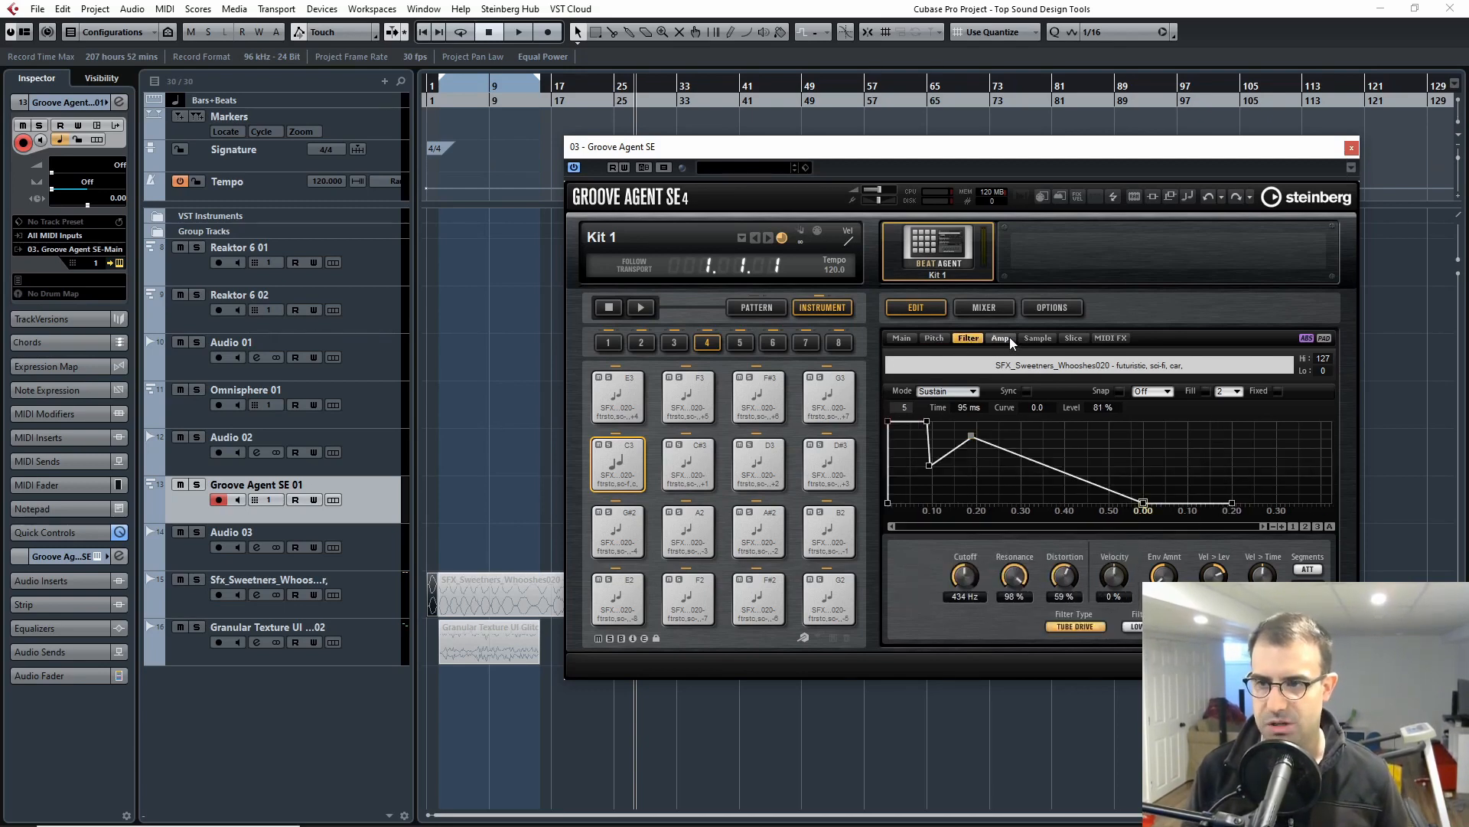
left_click(1000, 337)
left_click_drag(999, 421, 1051, 508)
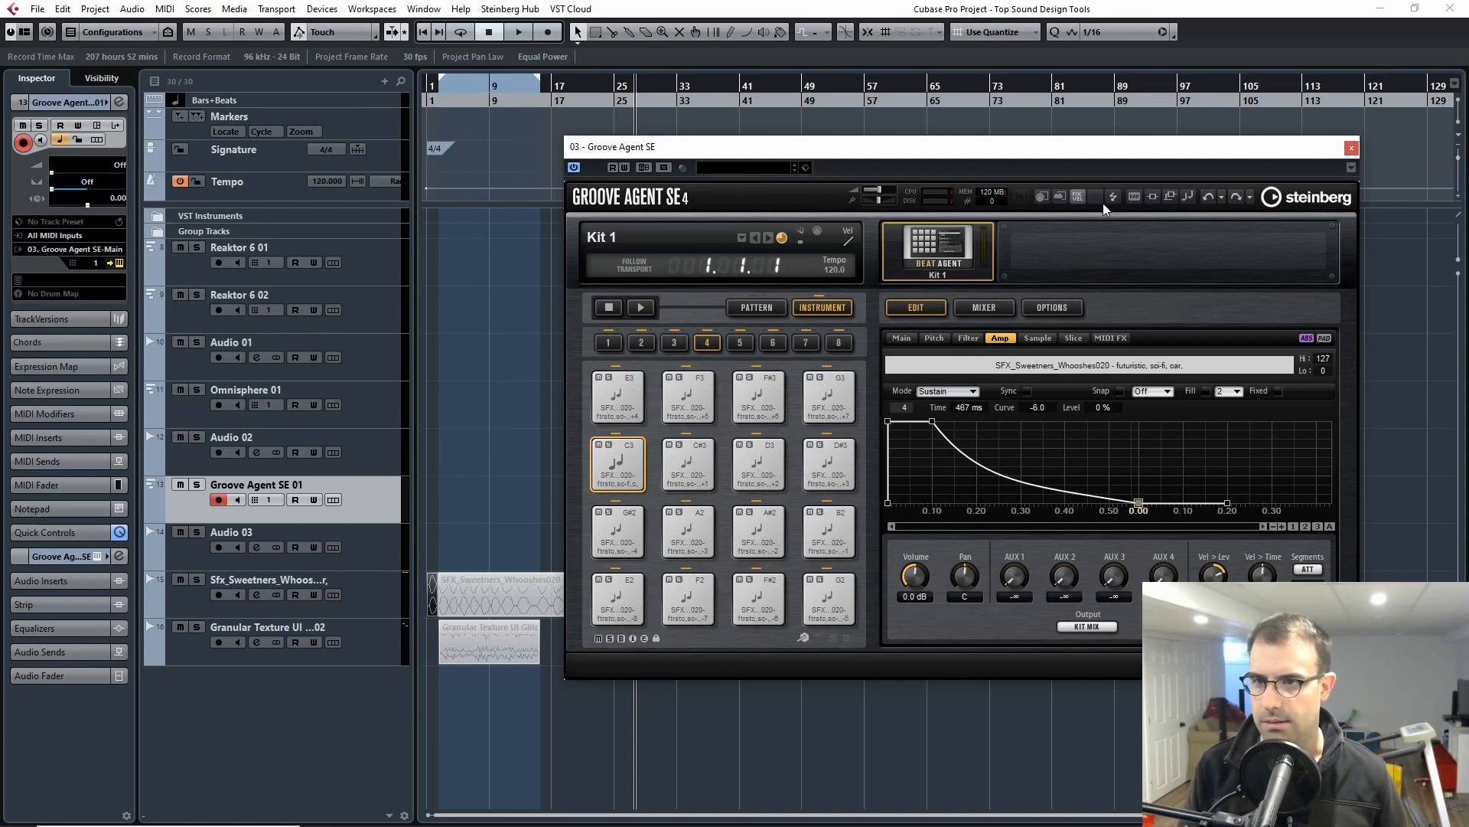
left_click(1351, 147)
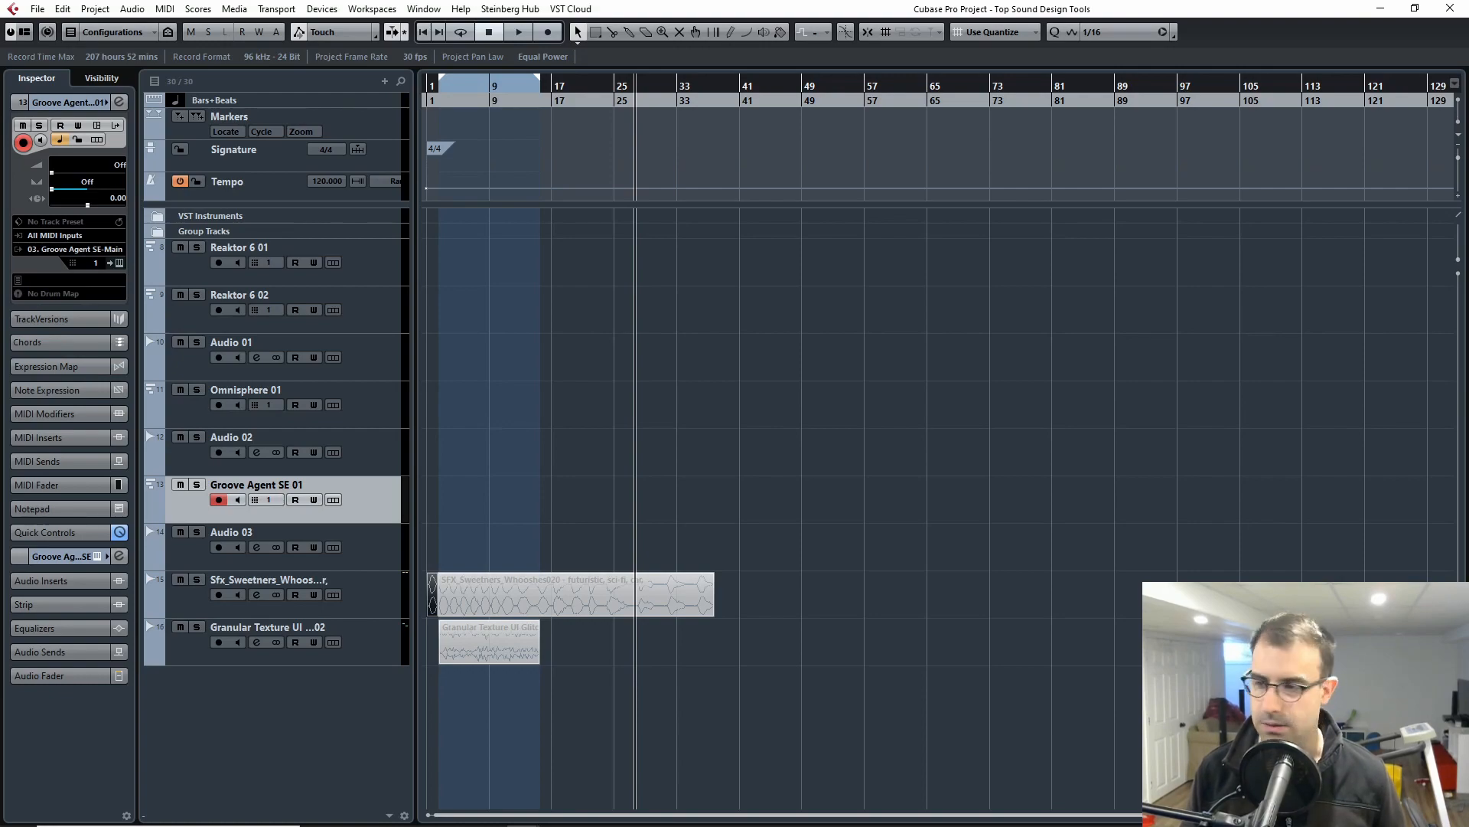
- Switch to the sound library browser and search the descriptions for "magic"
left_click(1017, 826)
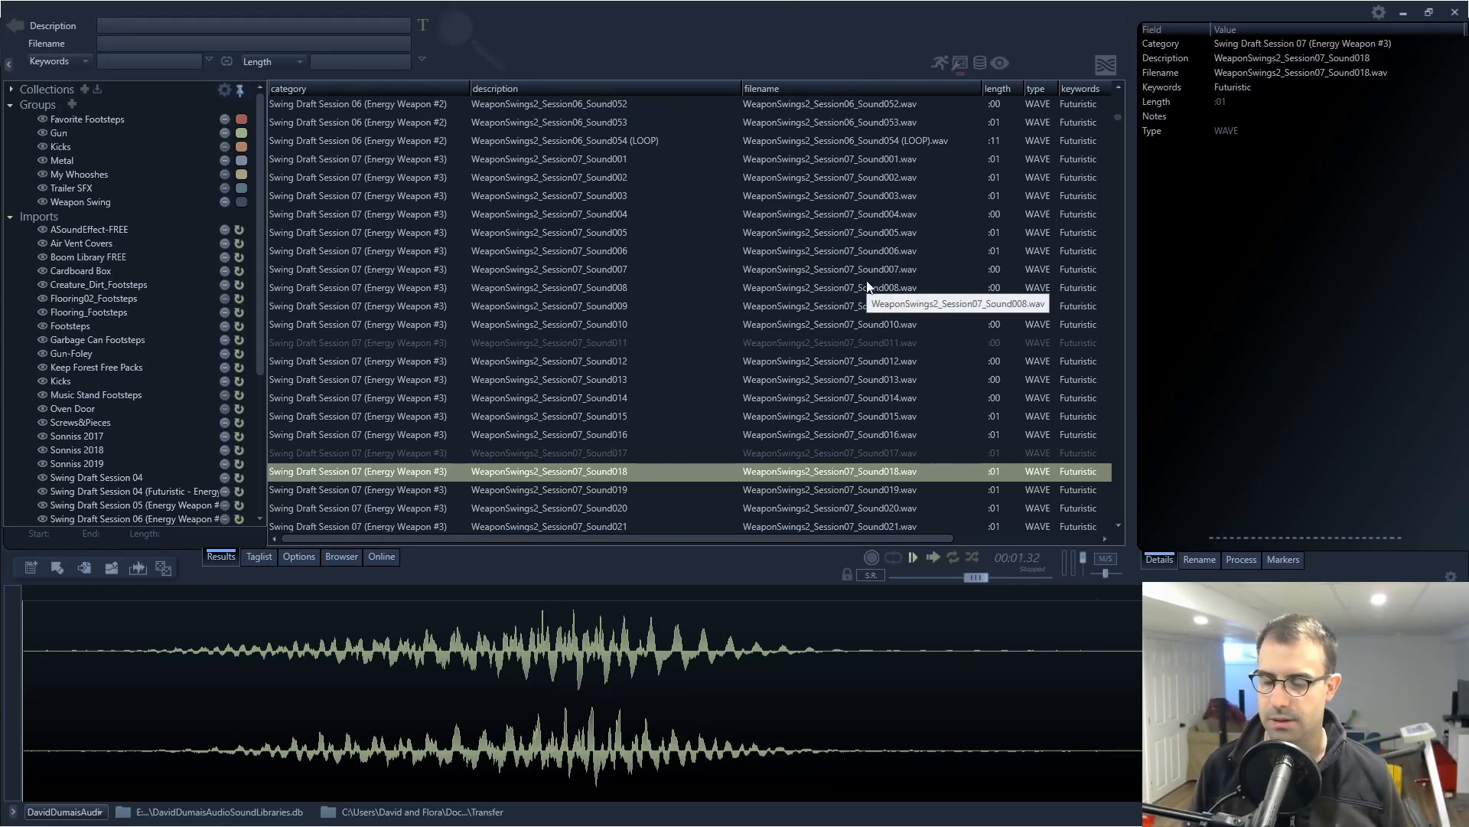
left_click(207, 23)
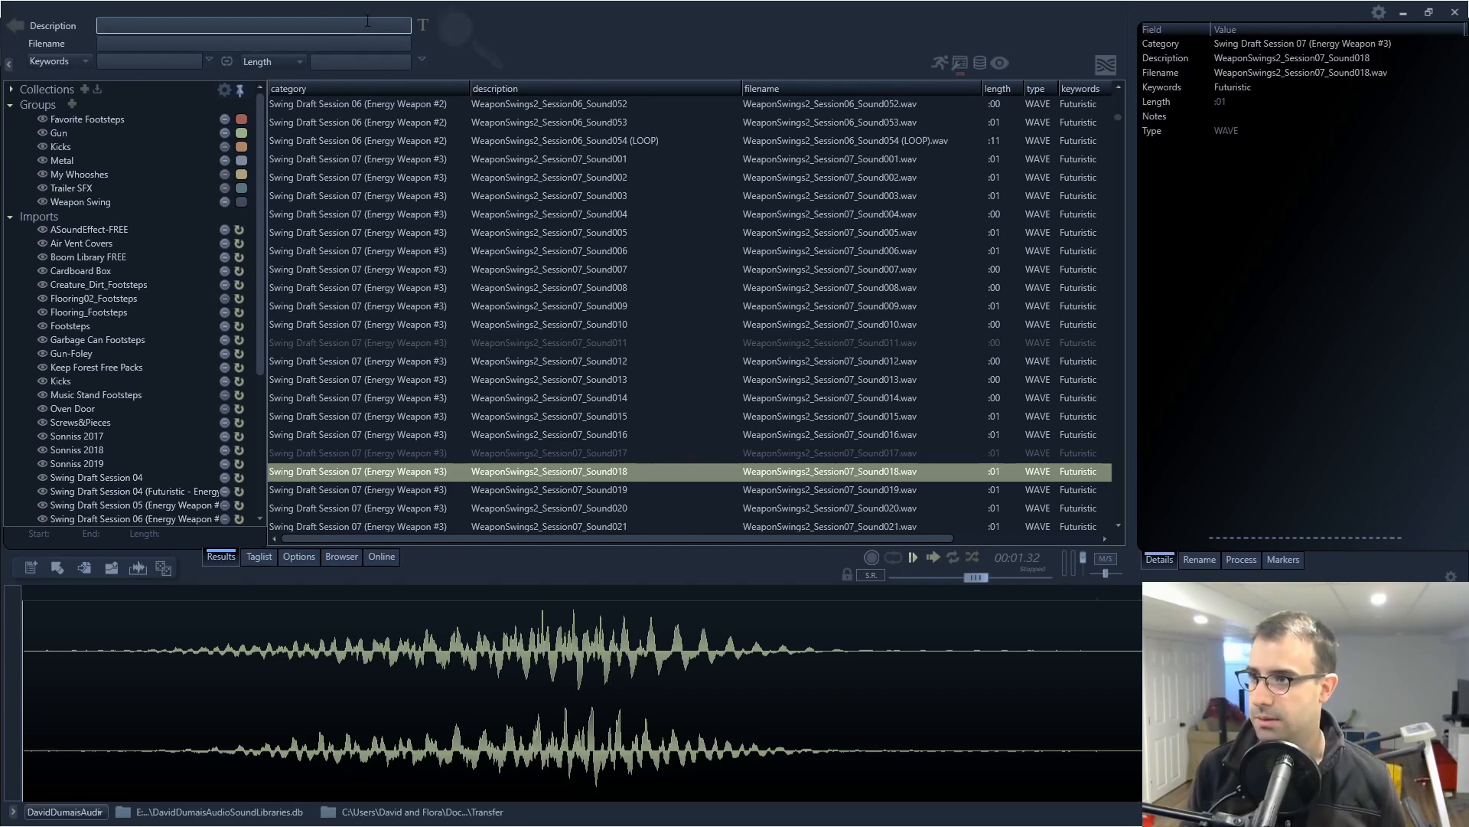
type("magic")
key("Return")
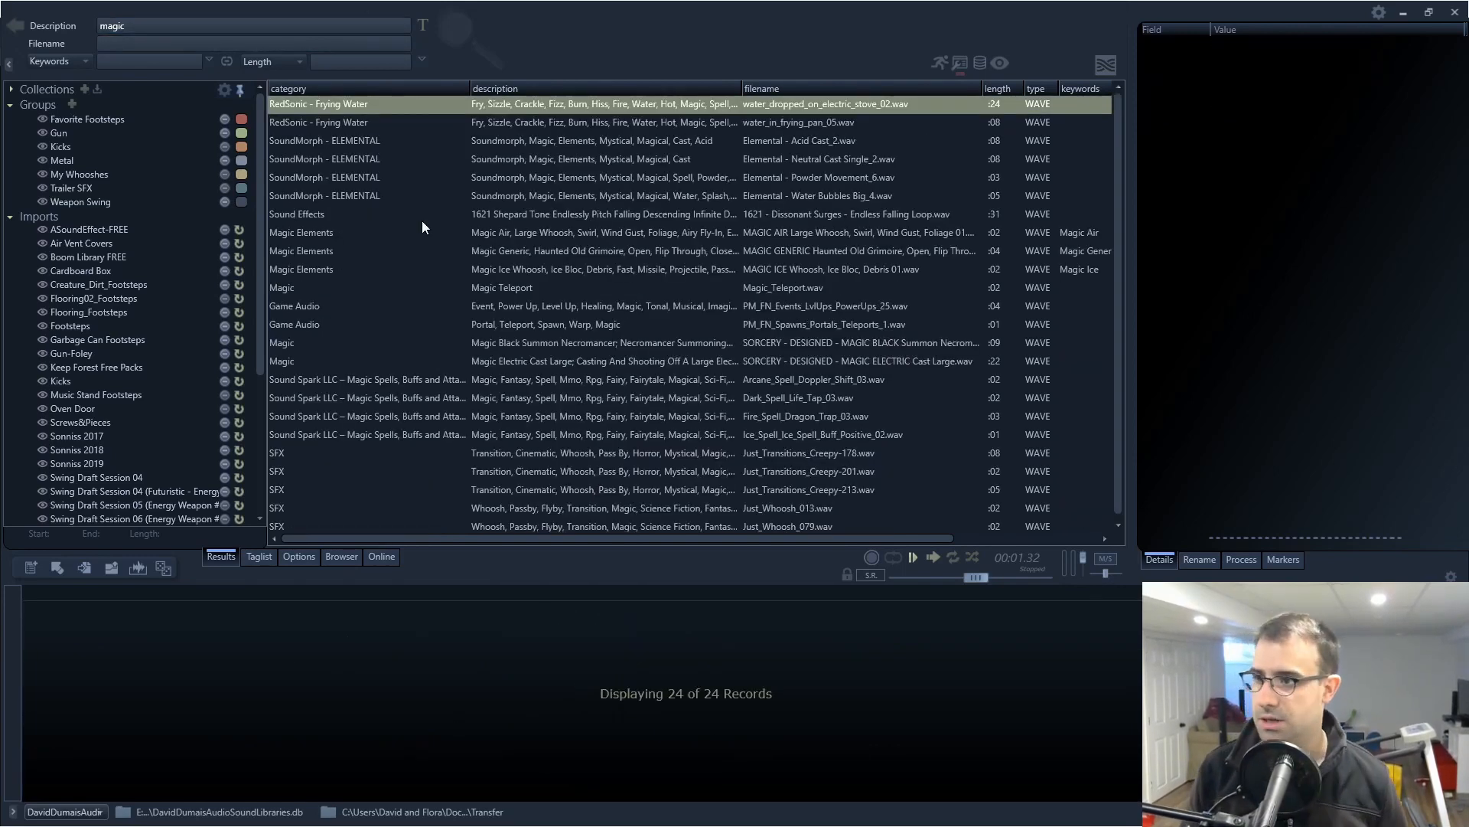
- Audition several magic results, including the haunted grimoire, Ice_Spell_Ice_Spell_Buff_Positive_02.wav and Just_Transitions_Creepy-201.wav, and clear the description search
scroll(558, 346, "down", 1)
scroll(595, 381, "up", 1)
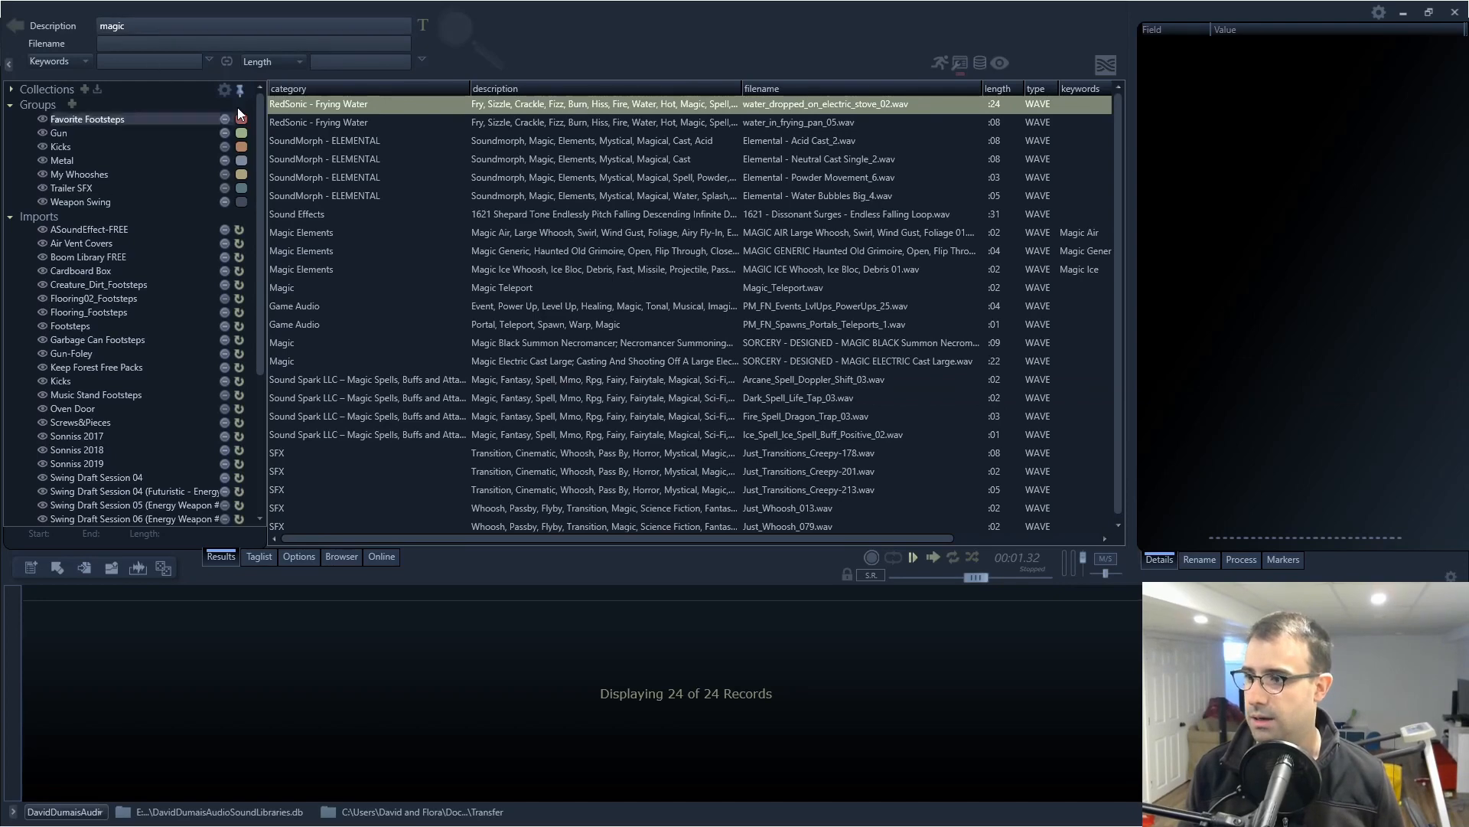
left_click(498, 305)
left_click(645, 249)
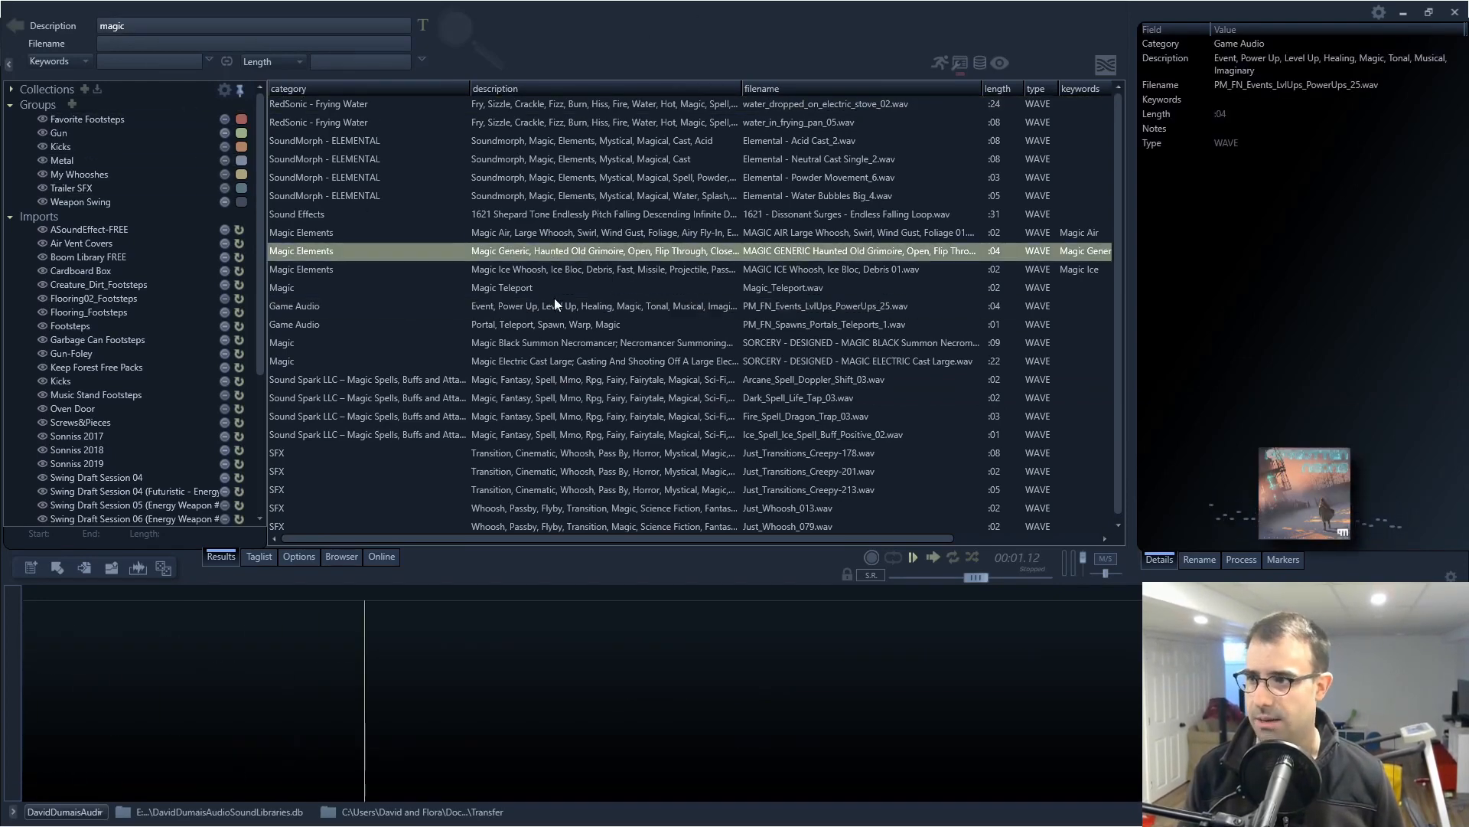
left_click(626, 433)
left_click_drag(626, 489, 623, 509)
left_click(599, 435)
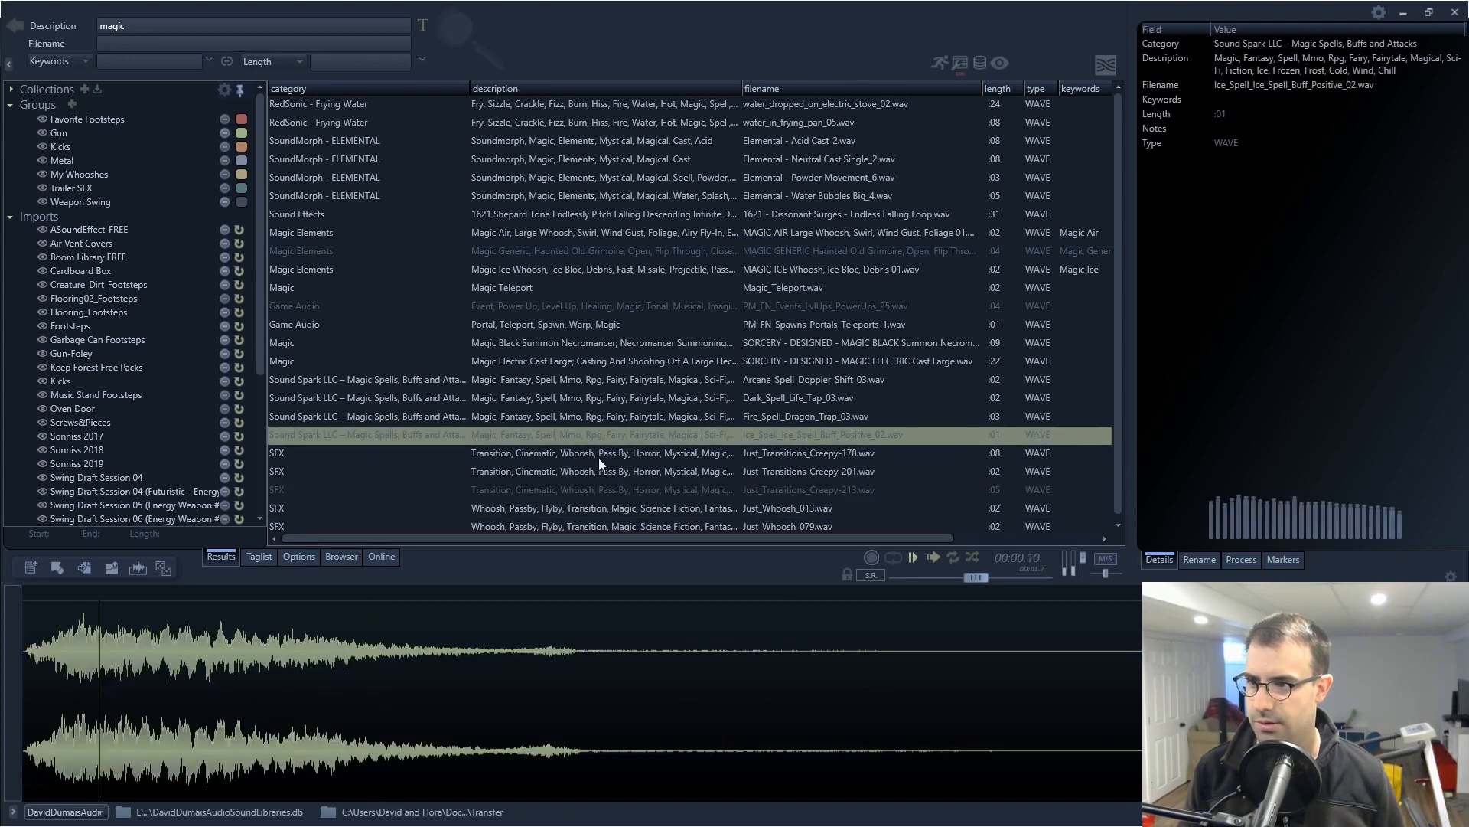
left_click(599, 471)
double_click(279, 26)
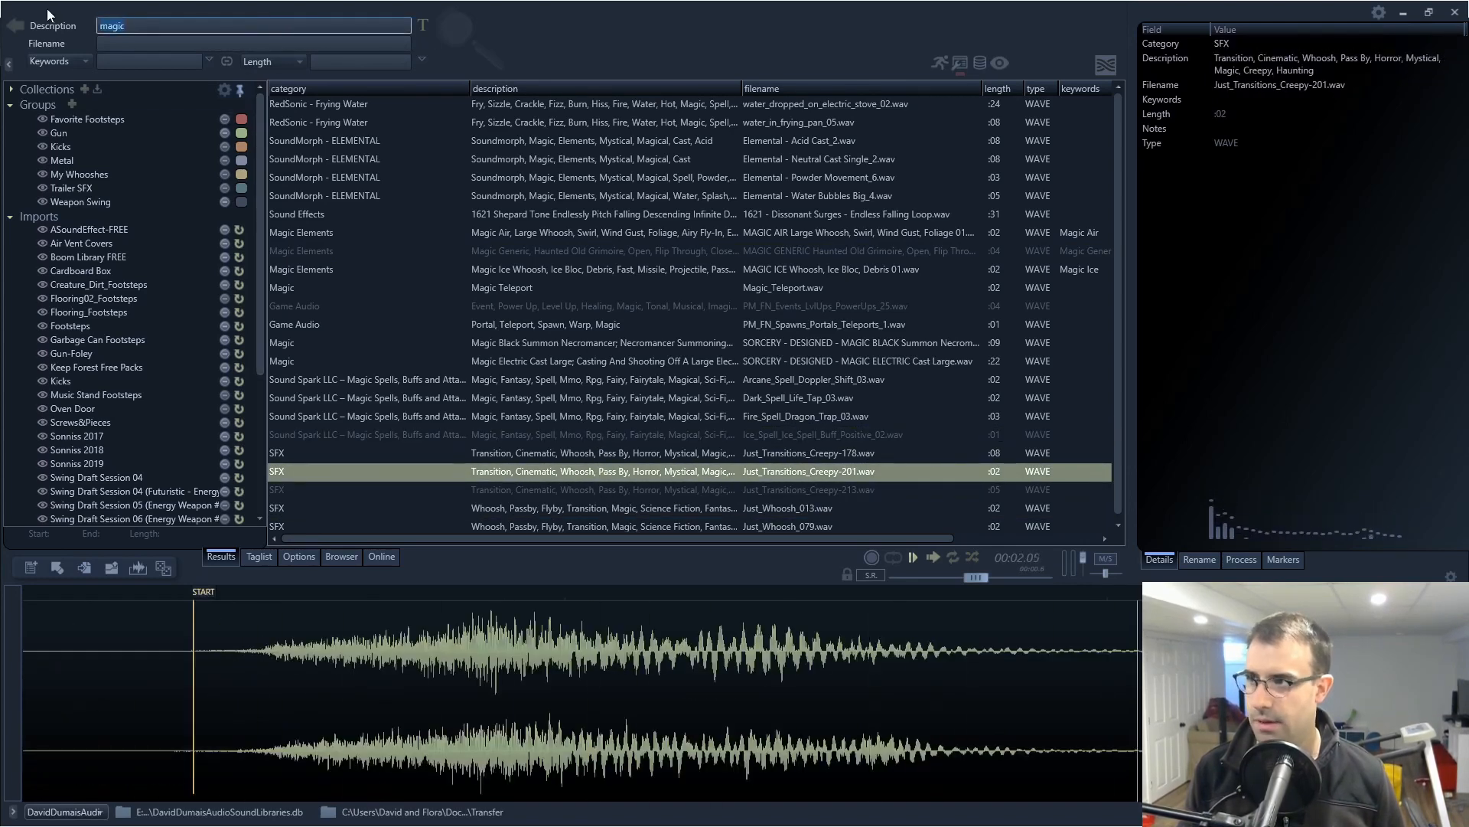
key("BackSpace")
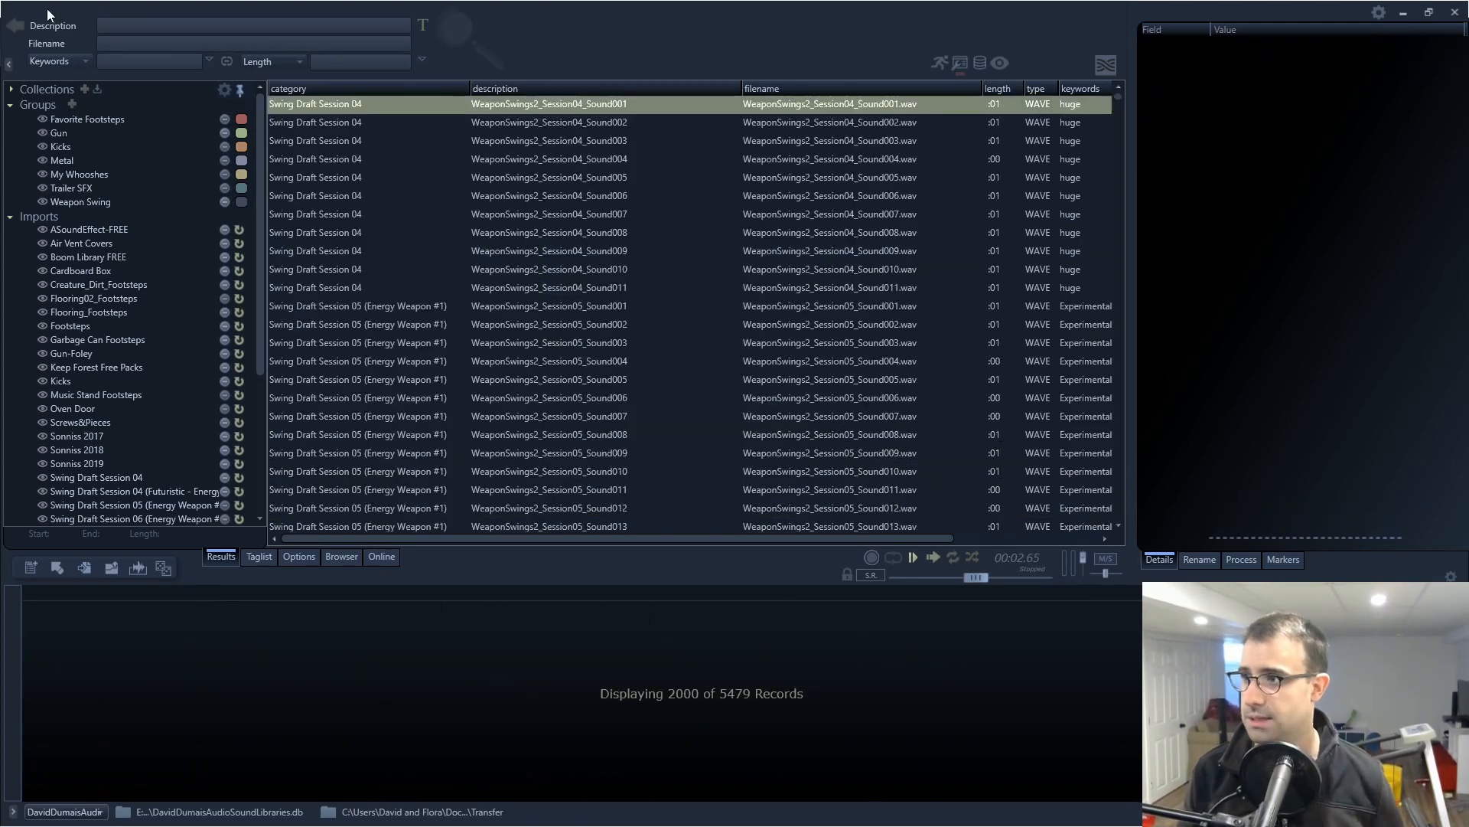
- Look through the metadata fields available for the Keywords and Length search filters without changing either one
left_click(83, 61)
scroll(90, 274, "down", 5)
scroll(72, 148, "up", 6)
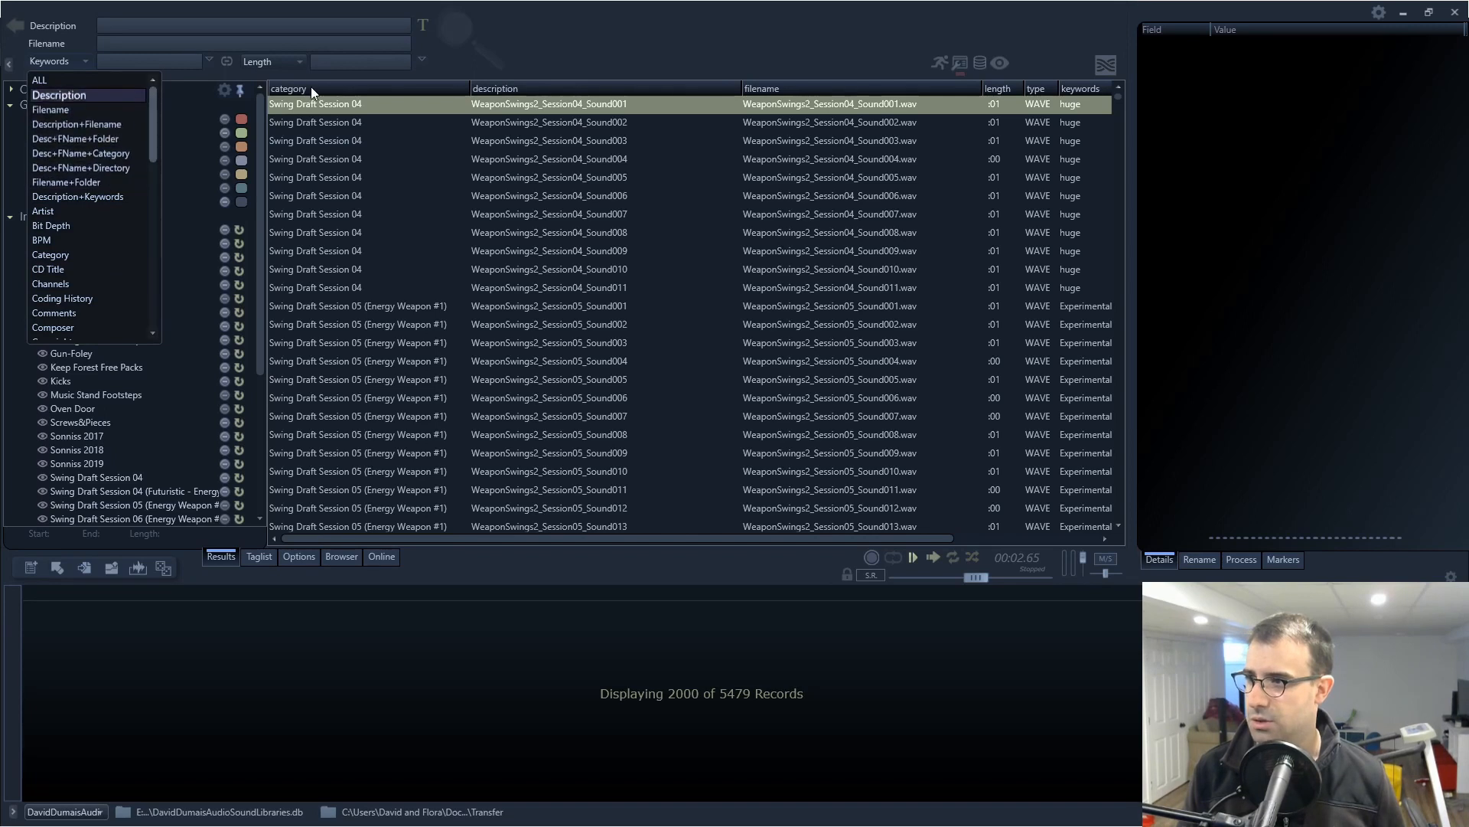
left_click(288, 55)
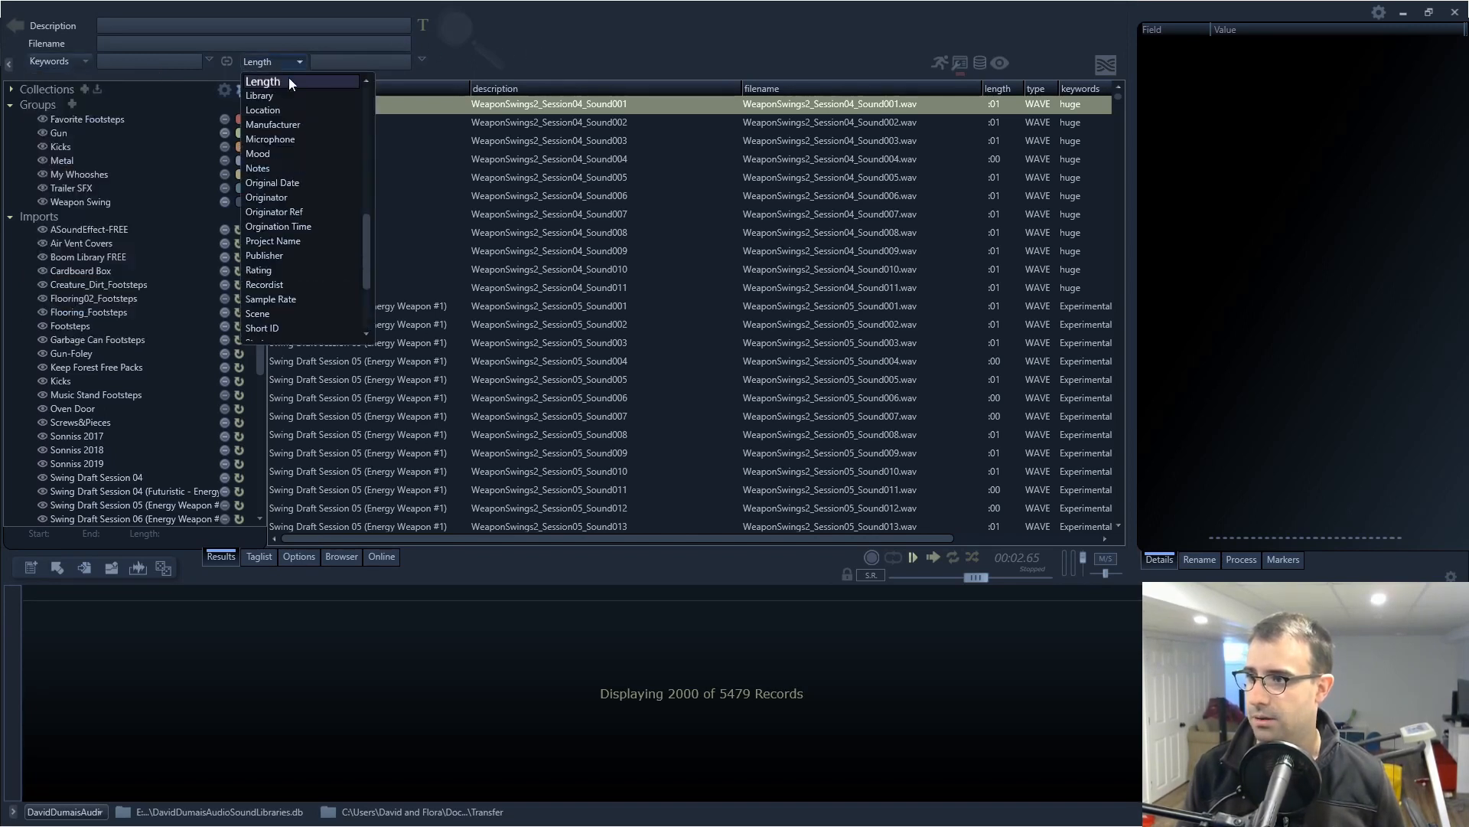
scroll(285, 249, "up", 8)
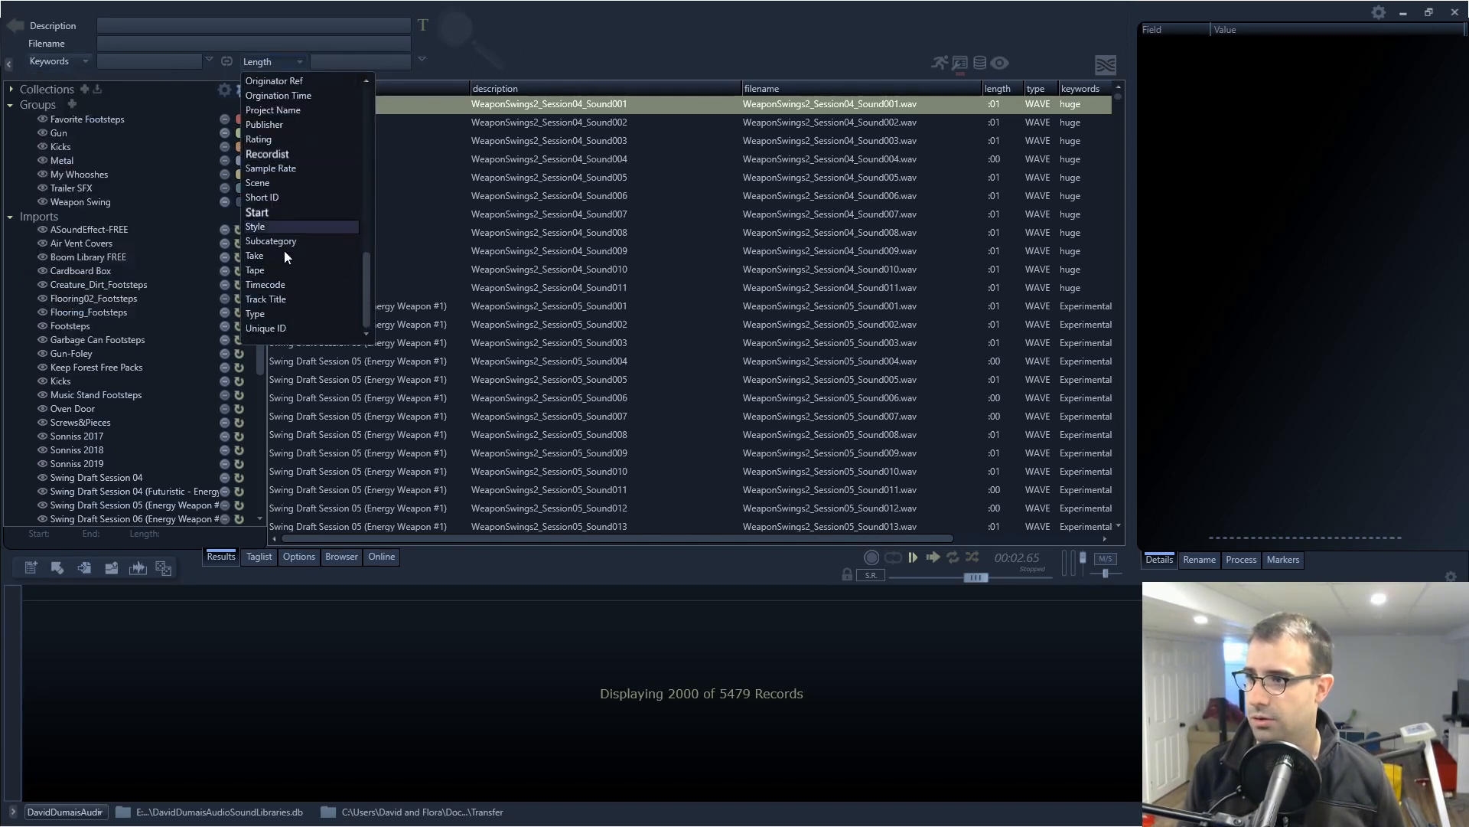
left_click(145, 58)
left_click(176, 44)
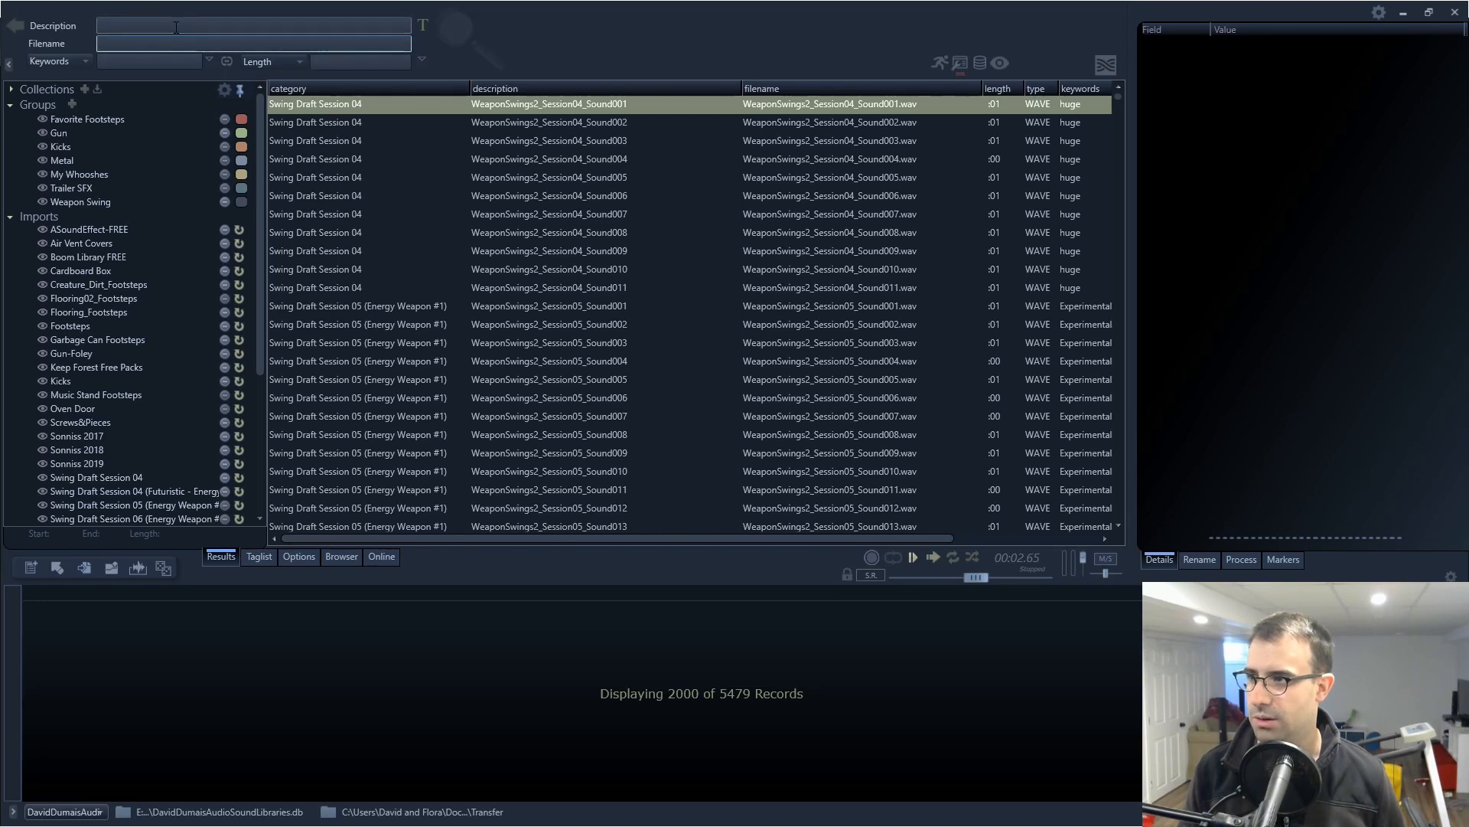
left_click(176, 27)
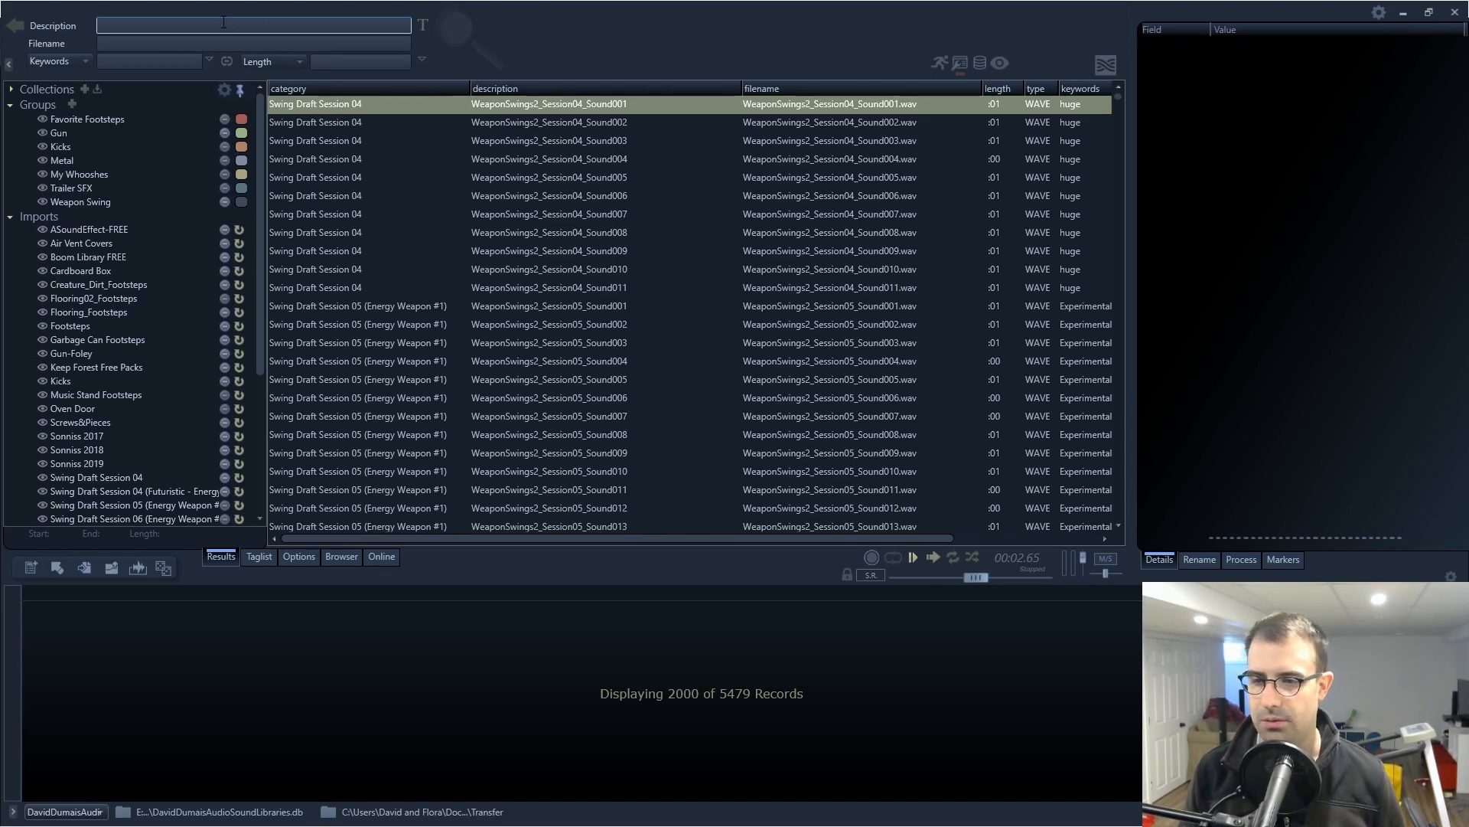
- Audition WeaponSwings2_Session05_Sound011.wav and WeaponSwings2_Session05_Sound004.wav, and return to the Cubase project
left_click(616, 498)
left_click(562, 361)
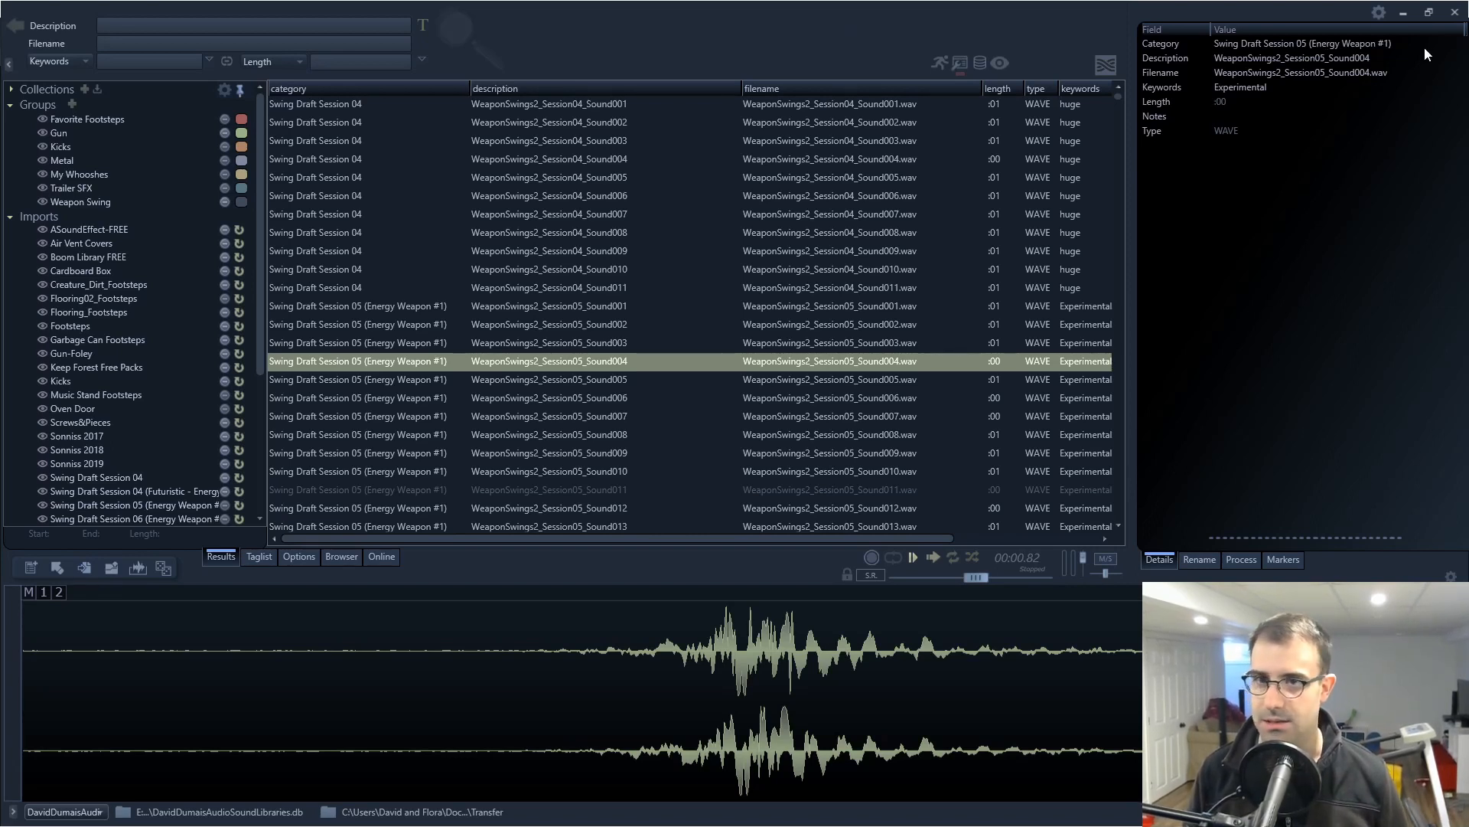
left_click(1402, 13)
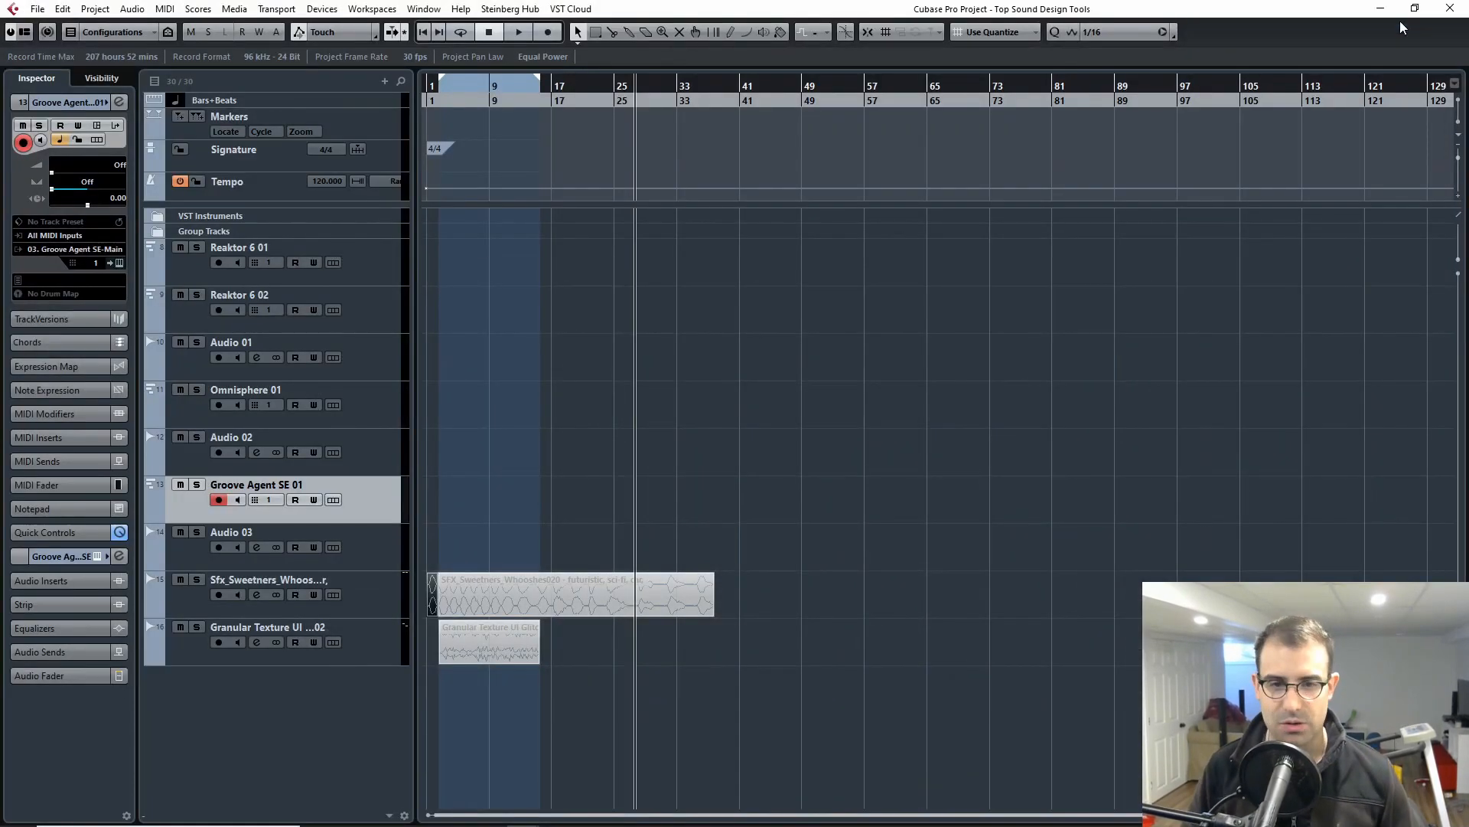